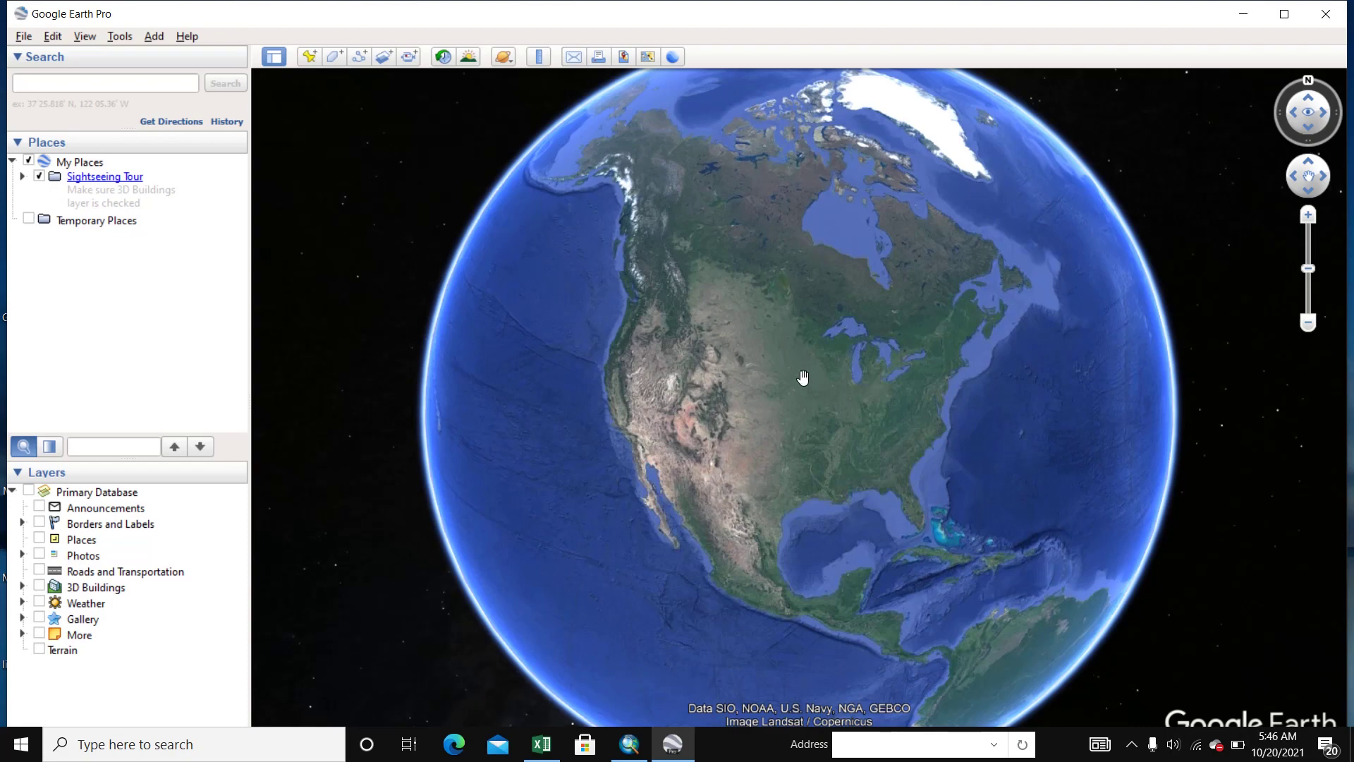
Search for the place "Dehli" and fly the globe to it.
scroll(802, 378, up, 5)
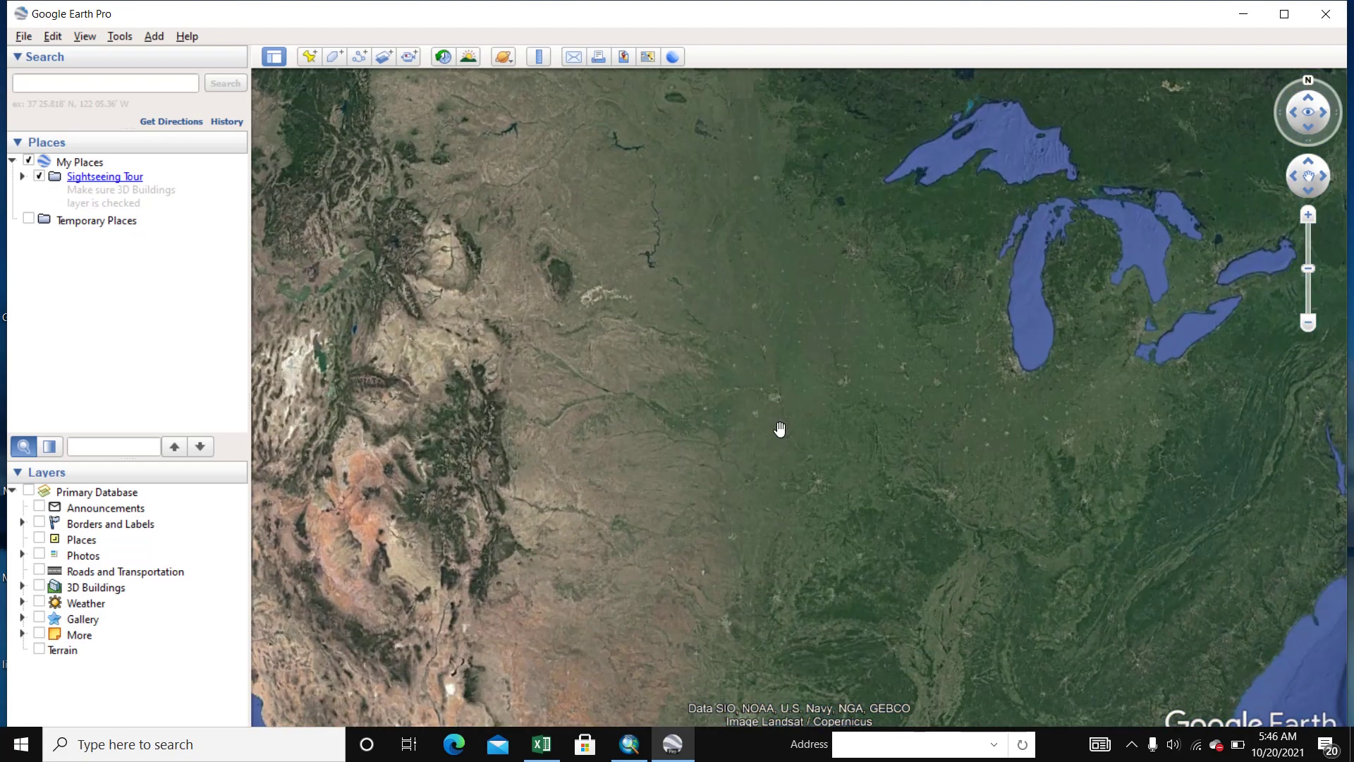
scroll(776, 438, up, 4)
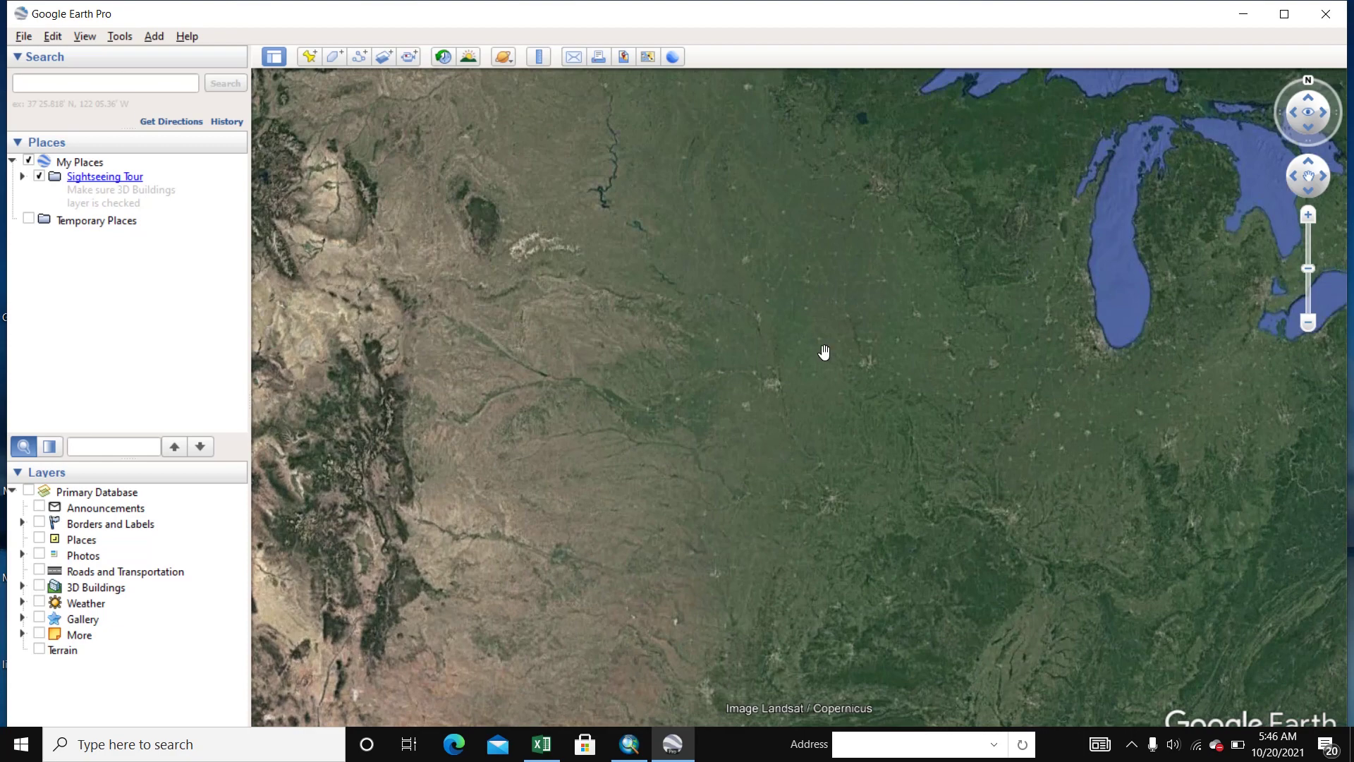
scroll(775, 358, down, 2)
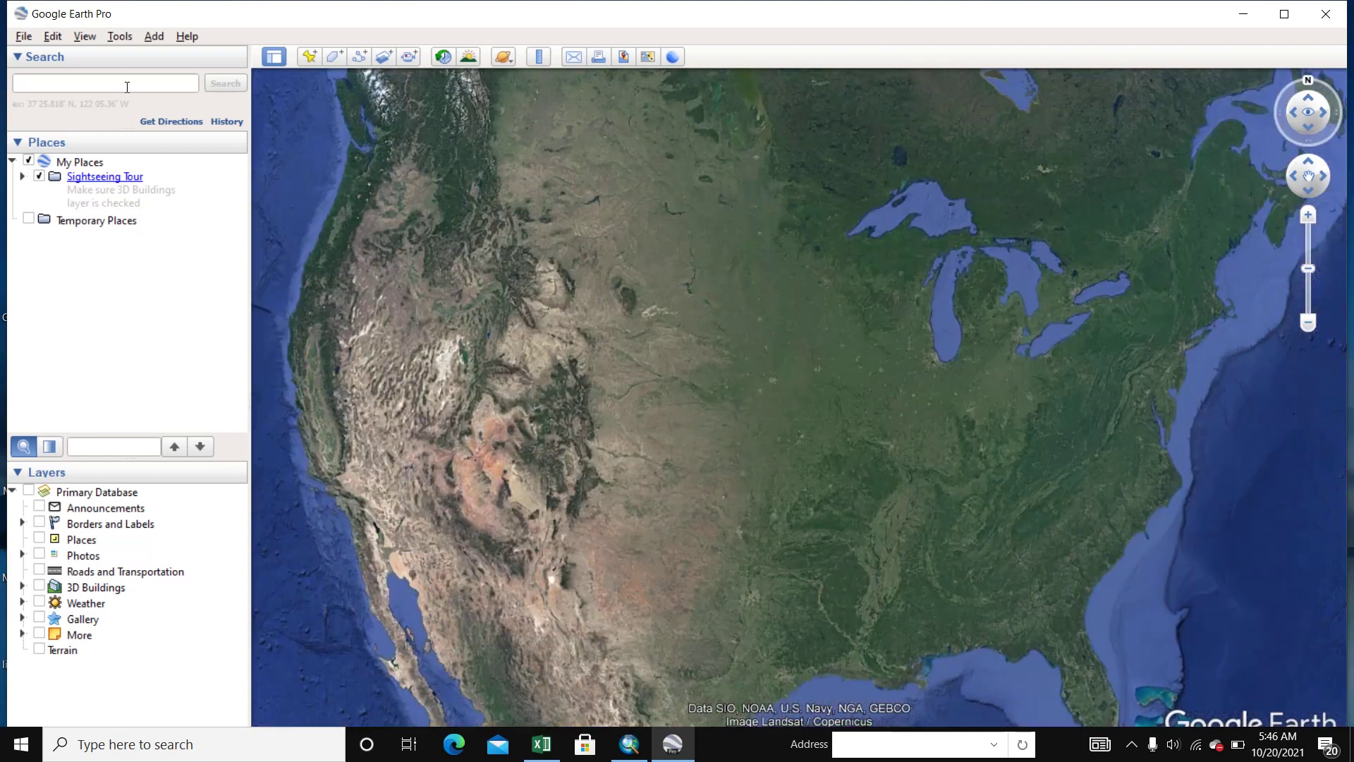
click(125, 84)
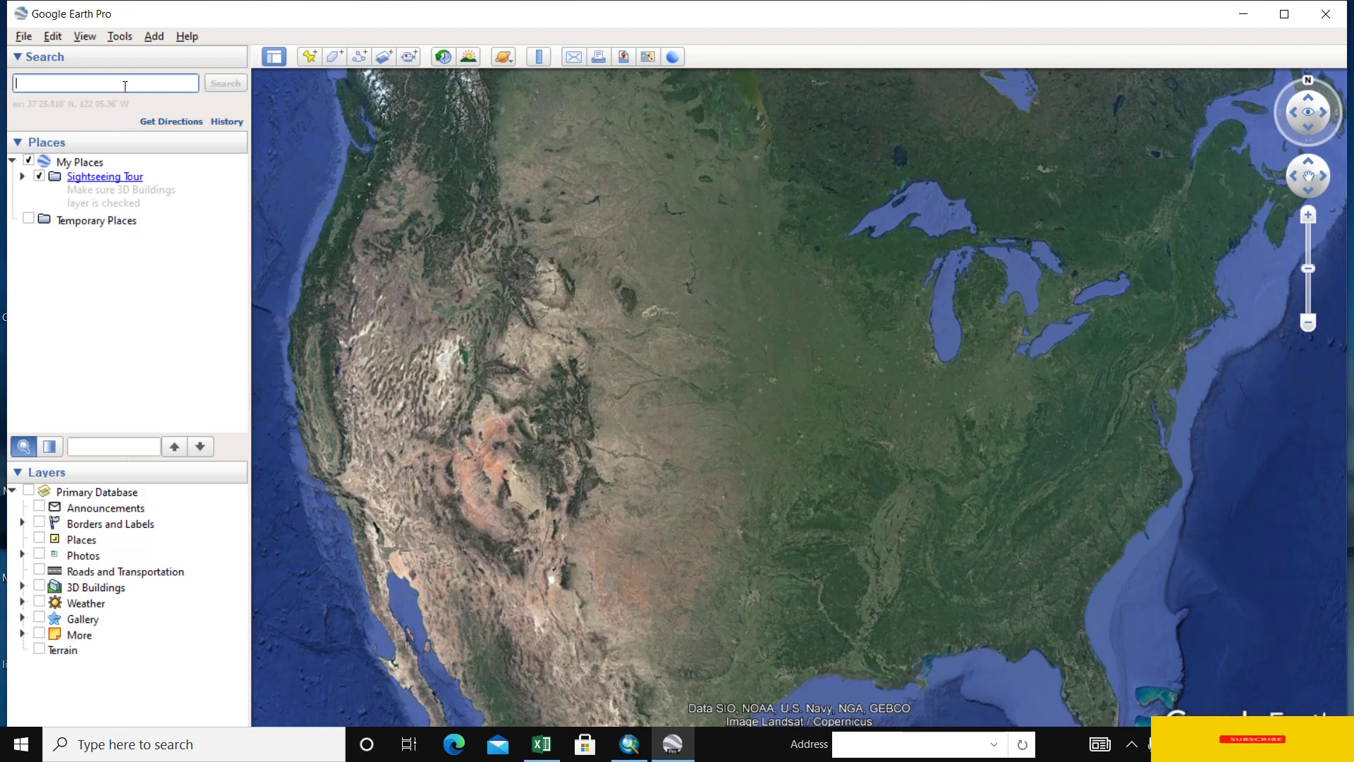
text(De)
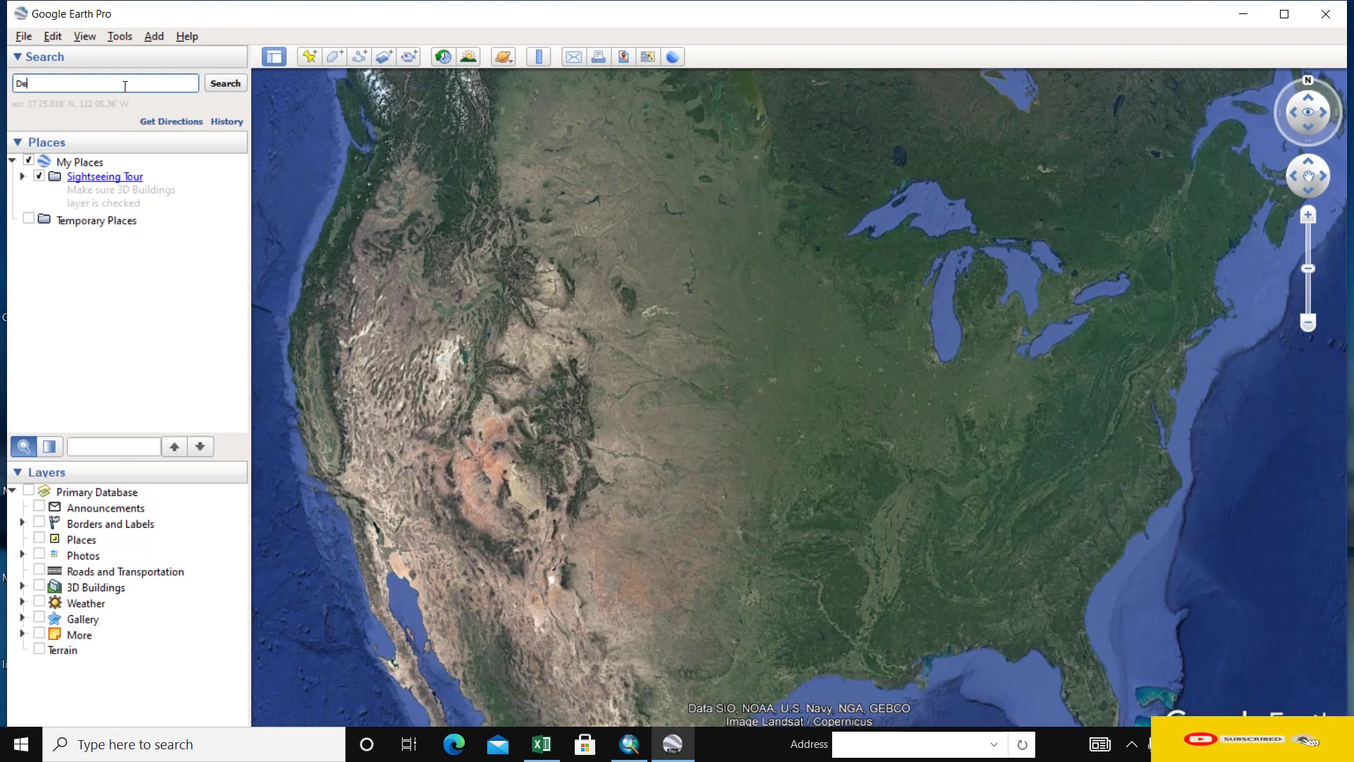
text(hli)
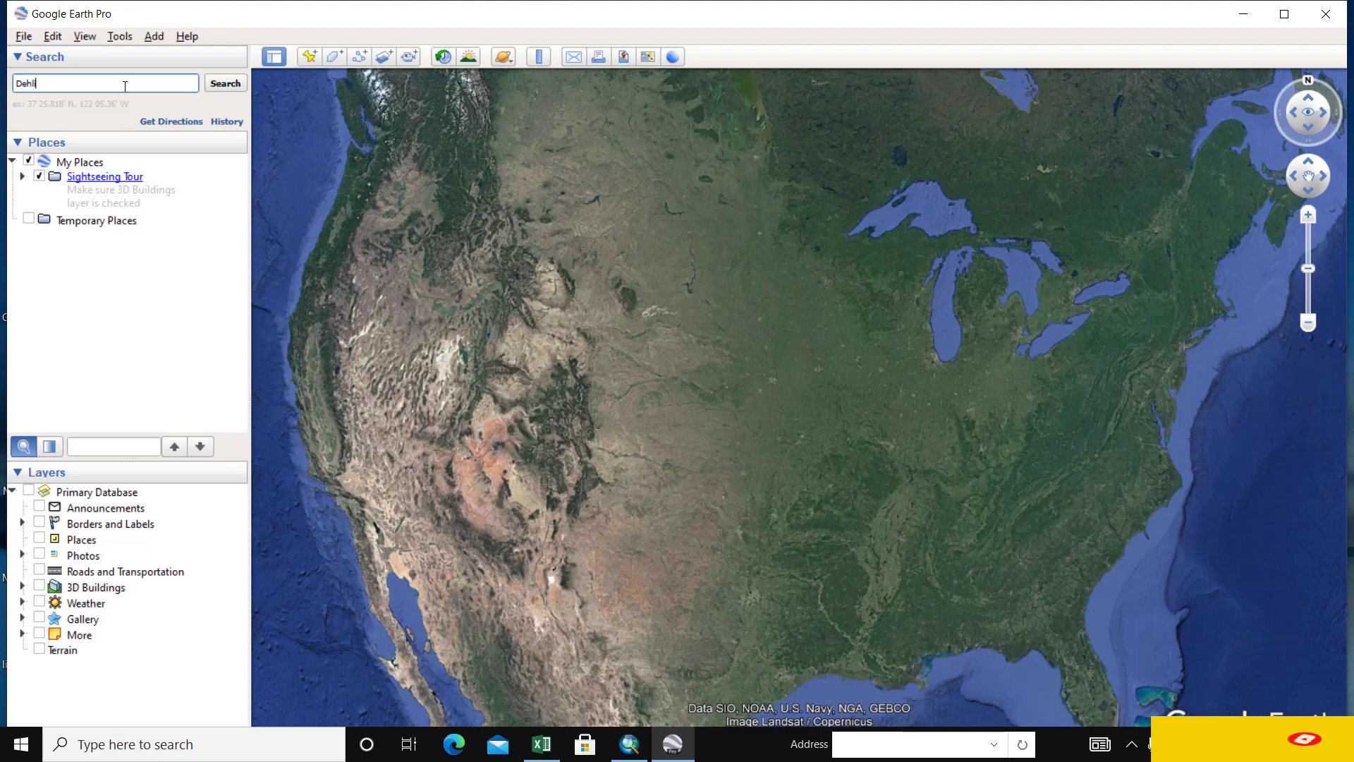
click(226, 83)
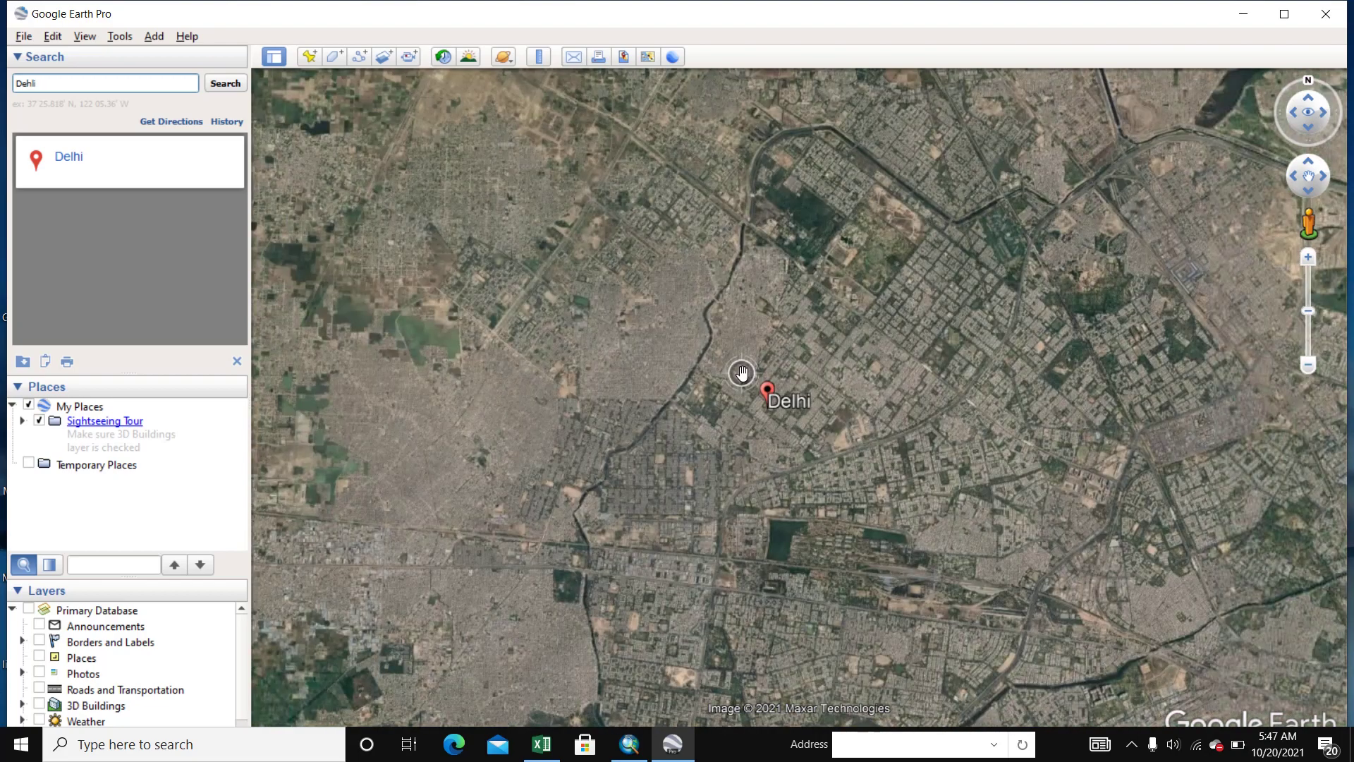
Examine the dense housing block southwest of the Delhi marker, between the main road and the parkland, up close.
scroll(741, 373, up, 8)
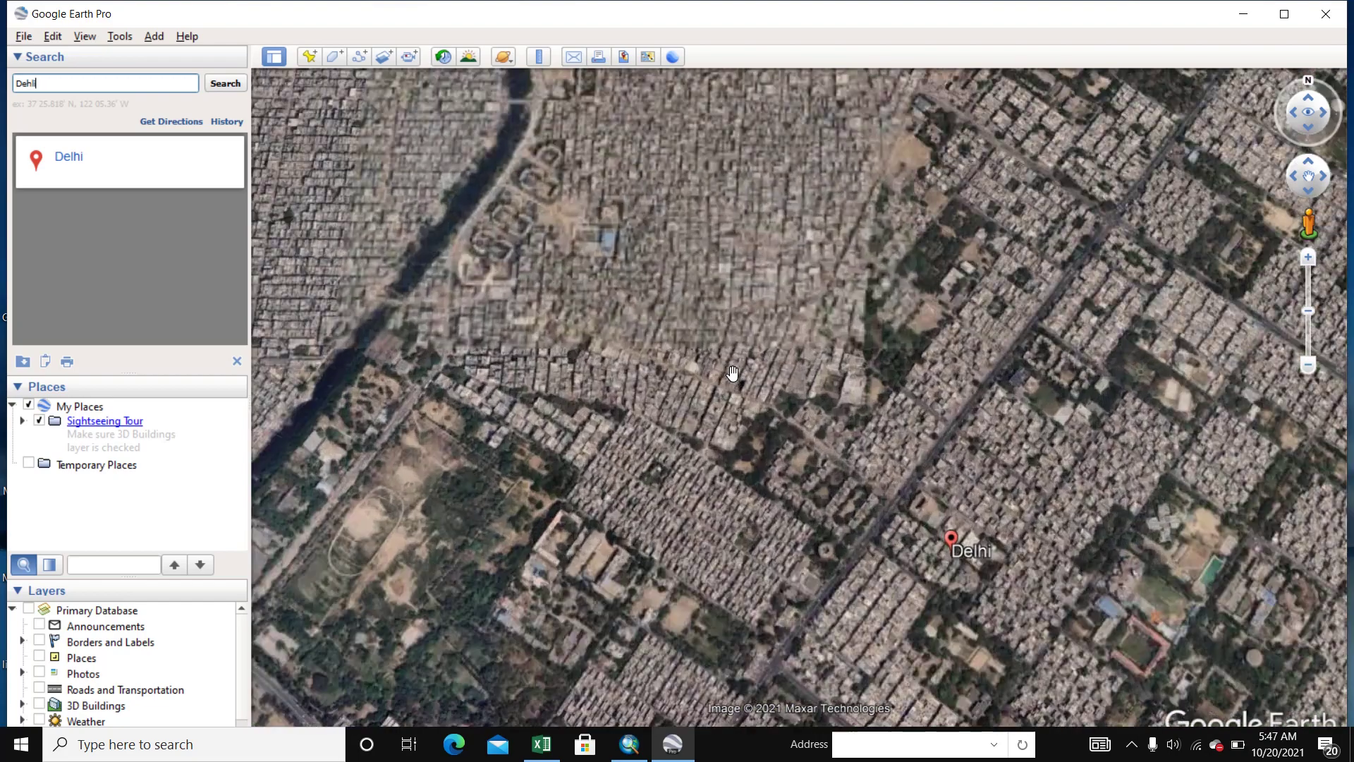
scroll(768, 360, up, 3)
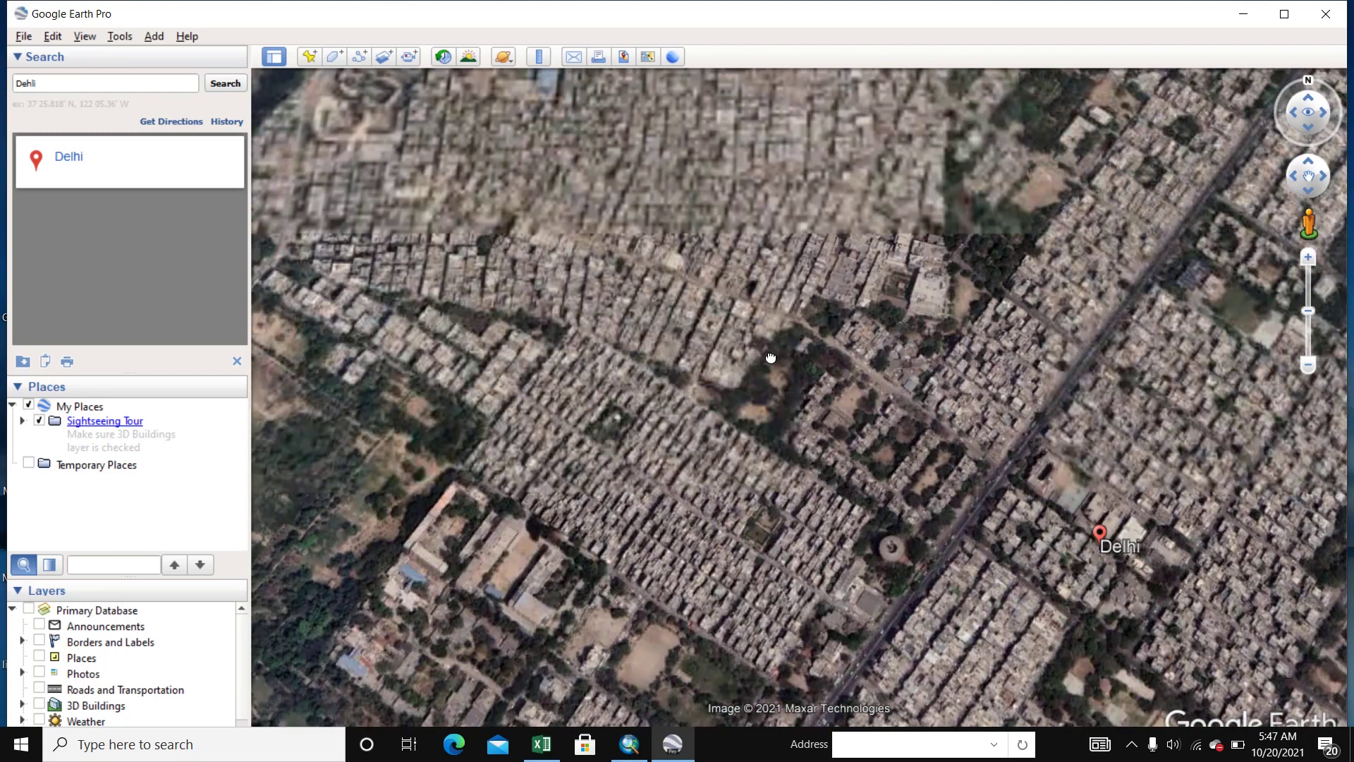
drag(771, 358, 786, 298)
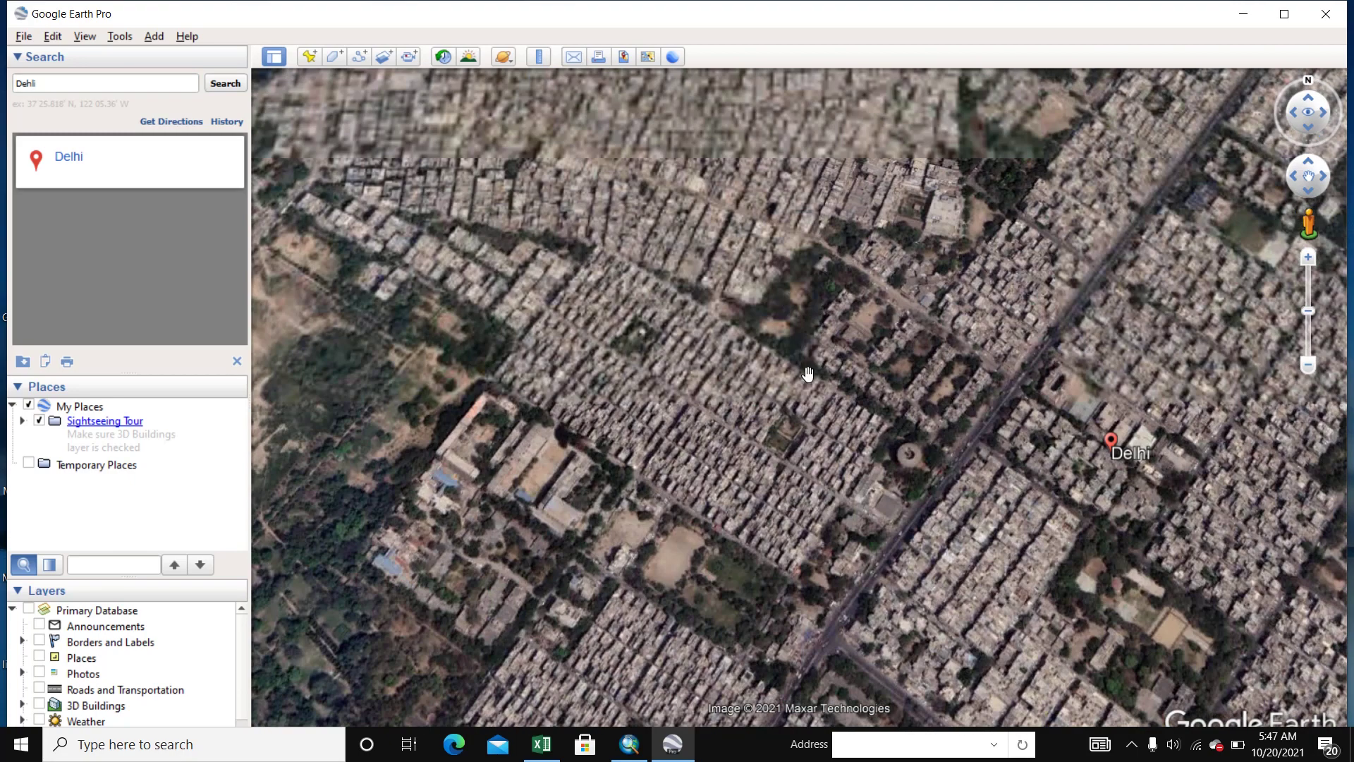
scroll(808, 374, up, 2)
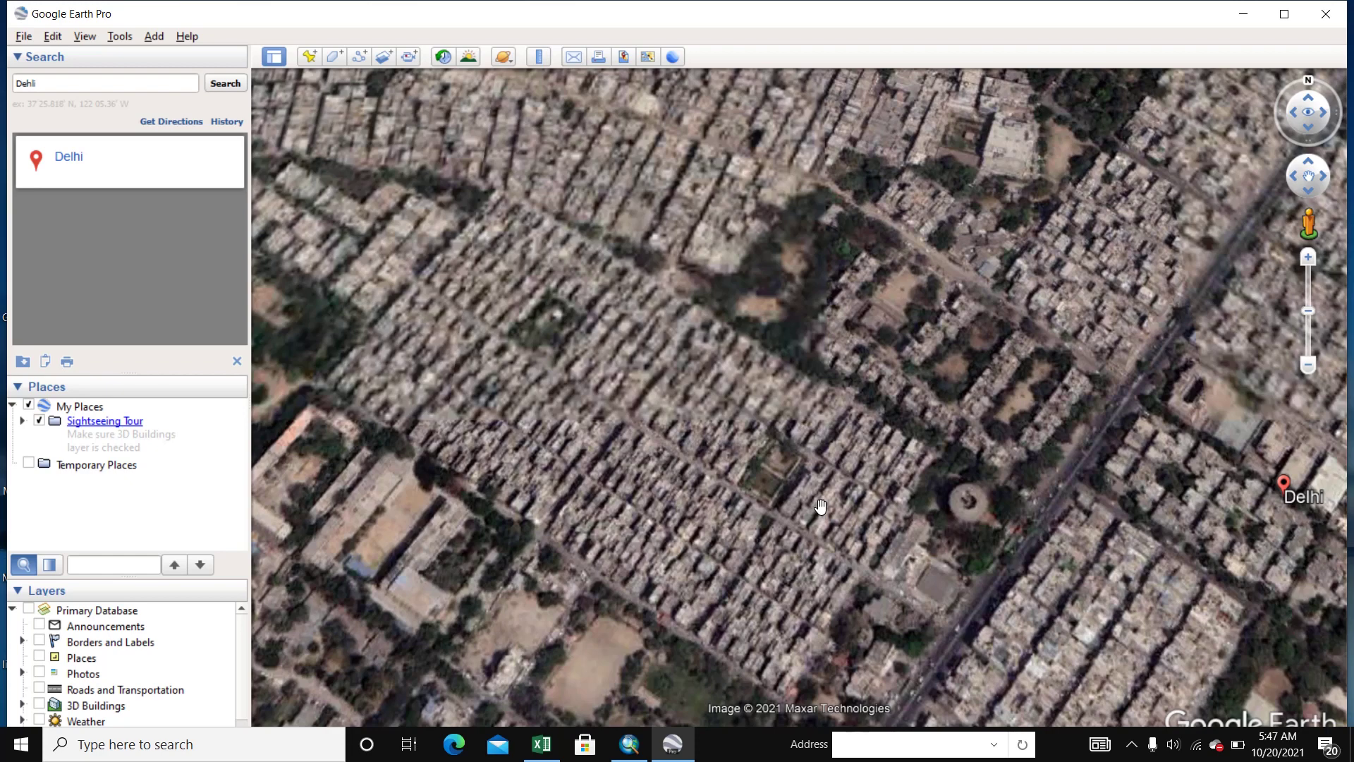
scroll(733, 423, up, 2)
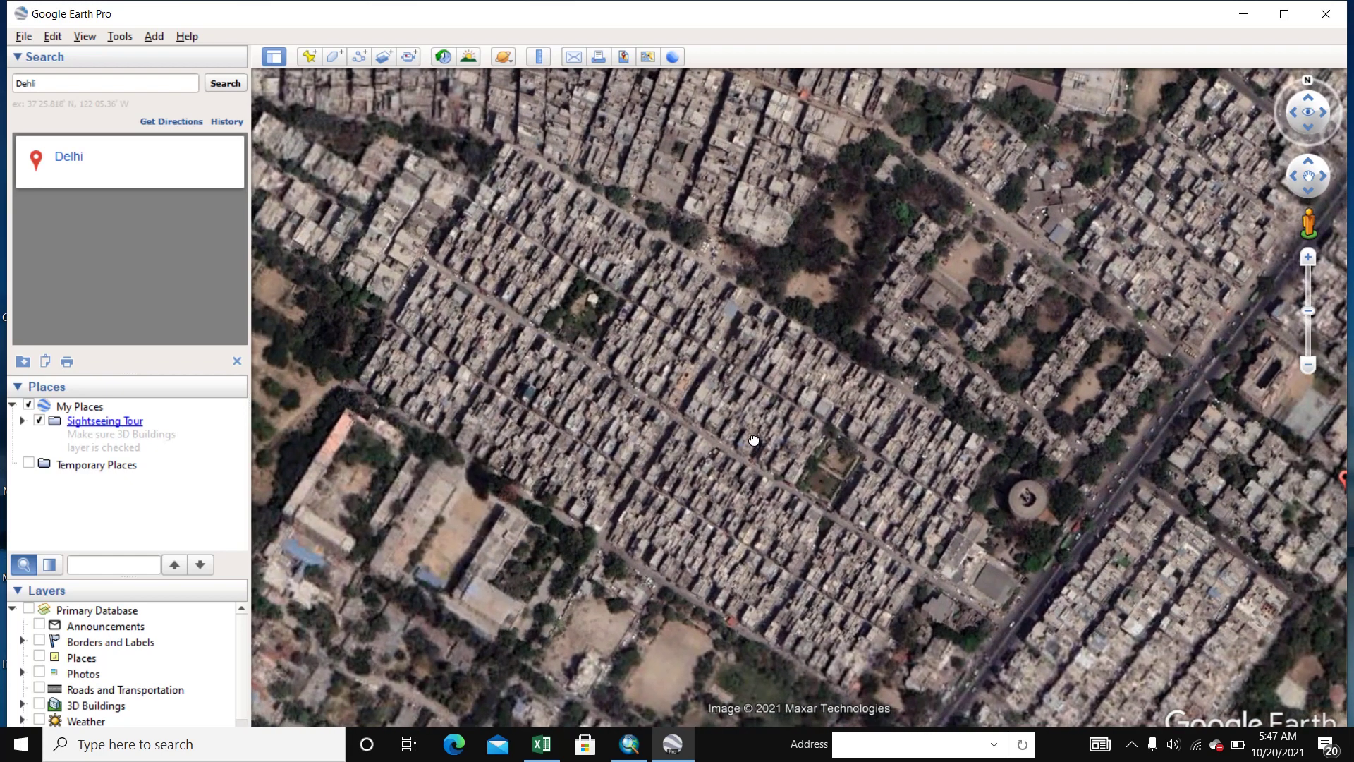
mouse_move(753, 440)
mouse_down()
mouse_move(733, 422)
mouse_move(738, 436)
mouse_up()
scroll(738, 435, up, 1)
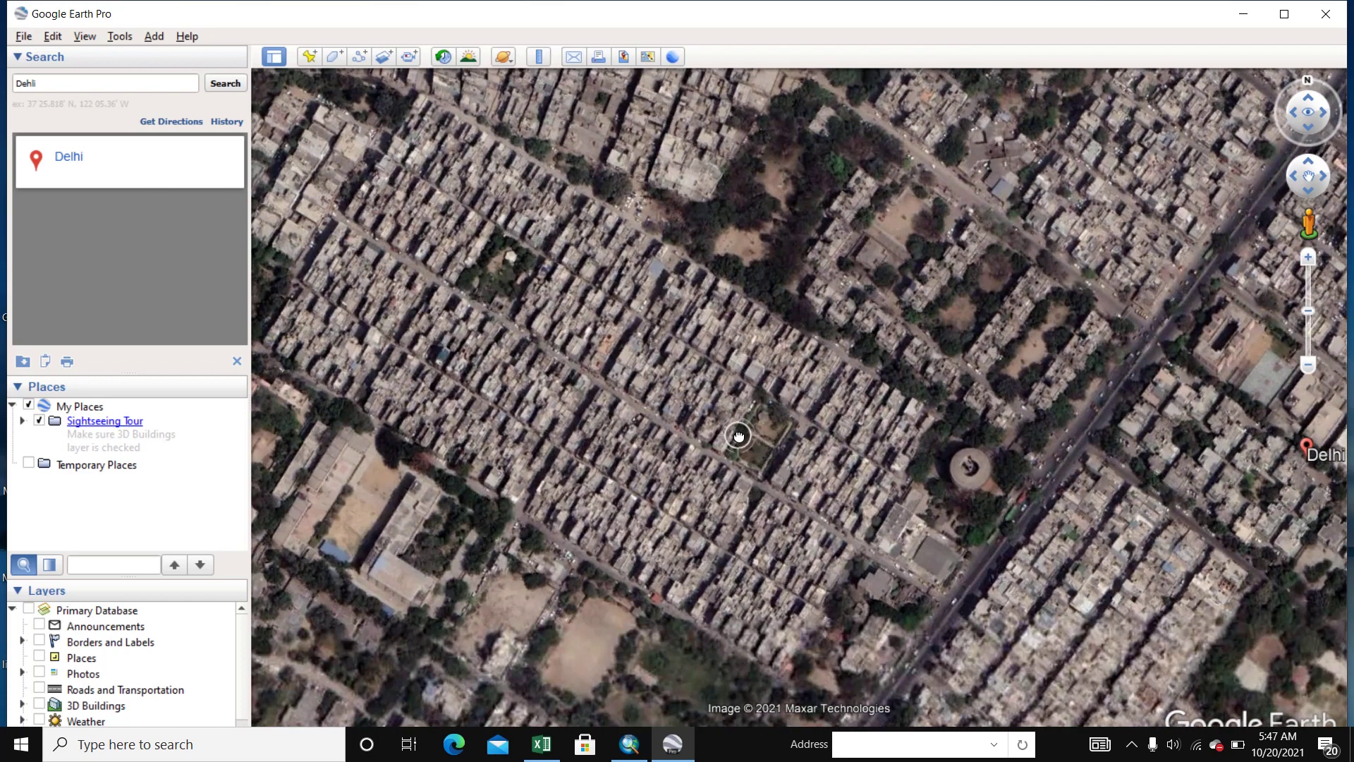
drag(763, 503, 760, 451)
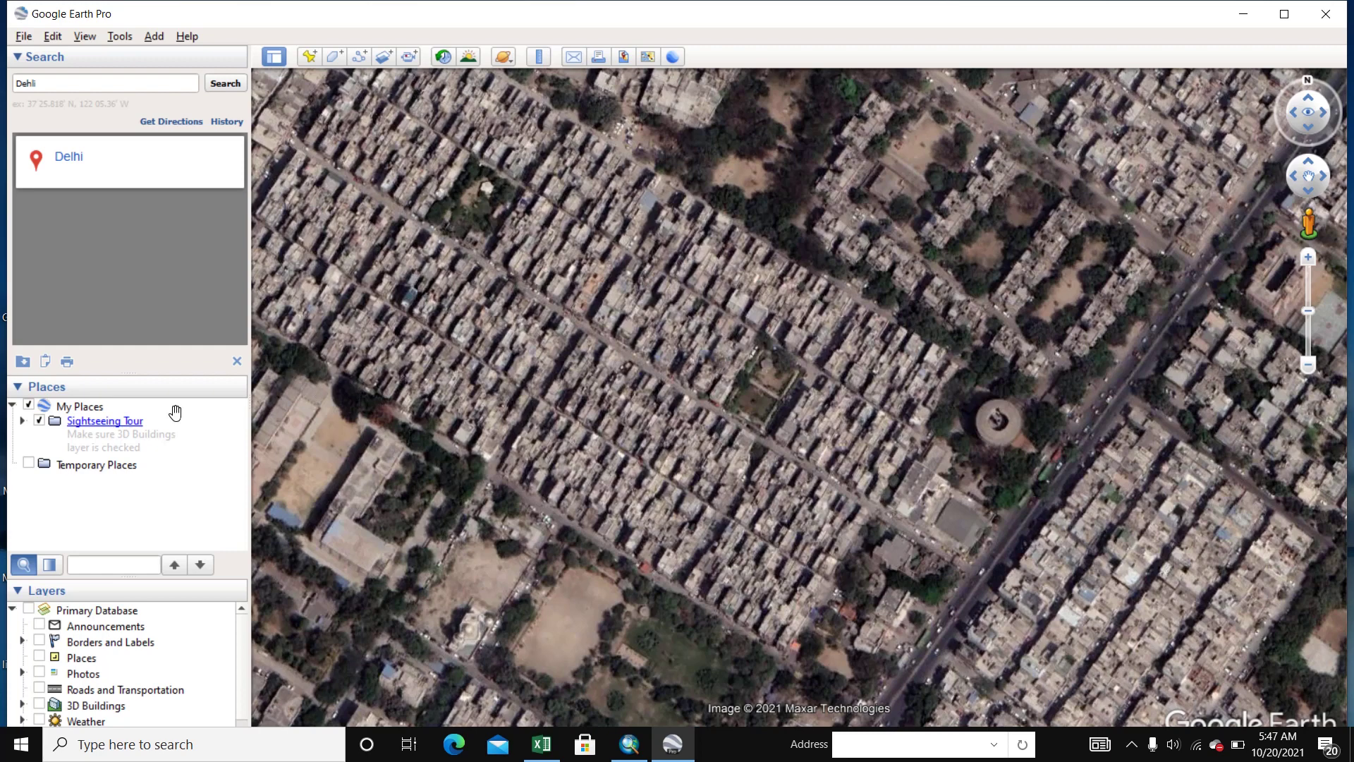
Add a folder named POINT NAME under My Places.
right_click(92, 410)
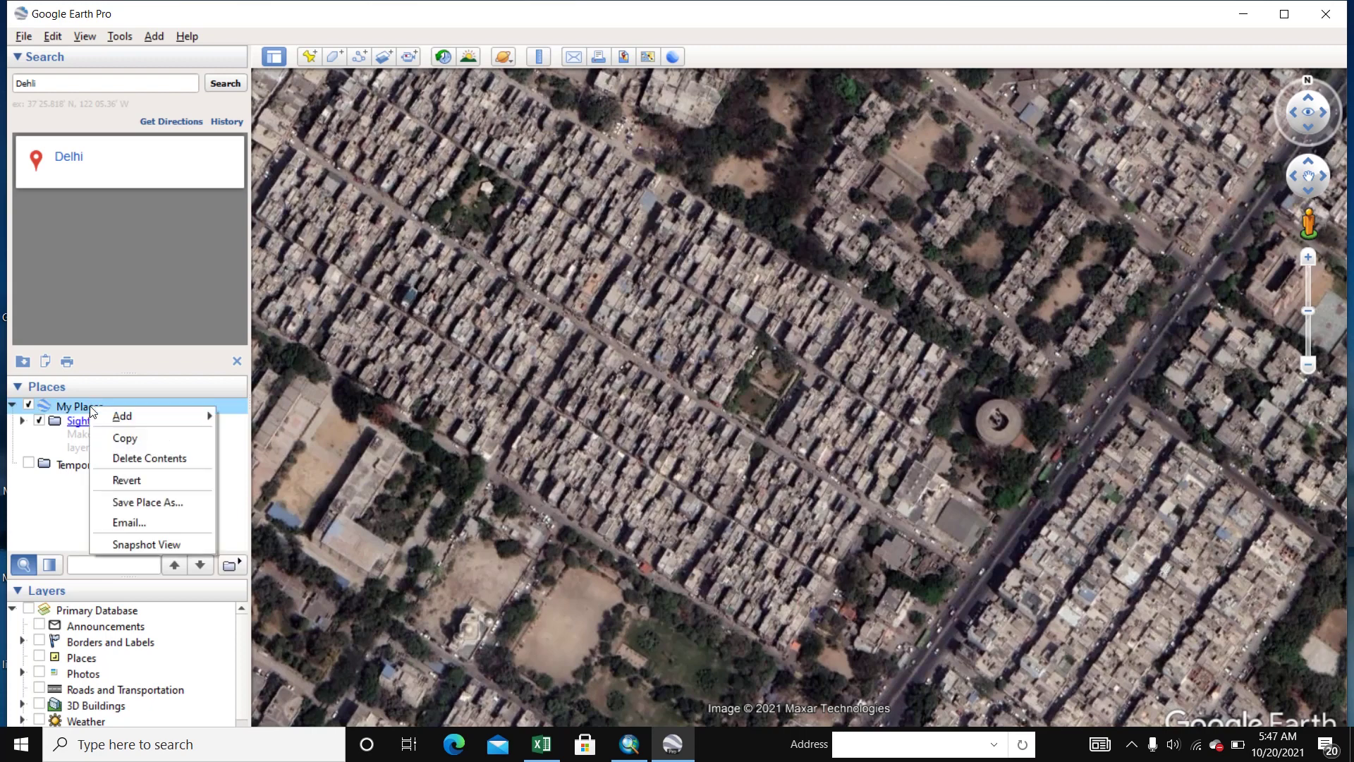
mouse_move(162, 414)
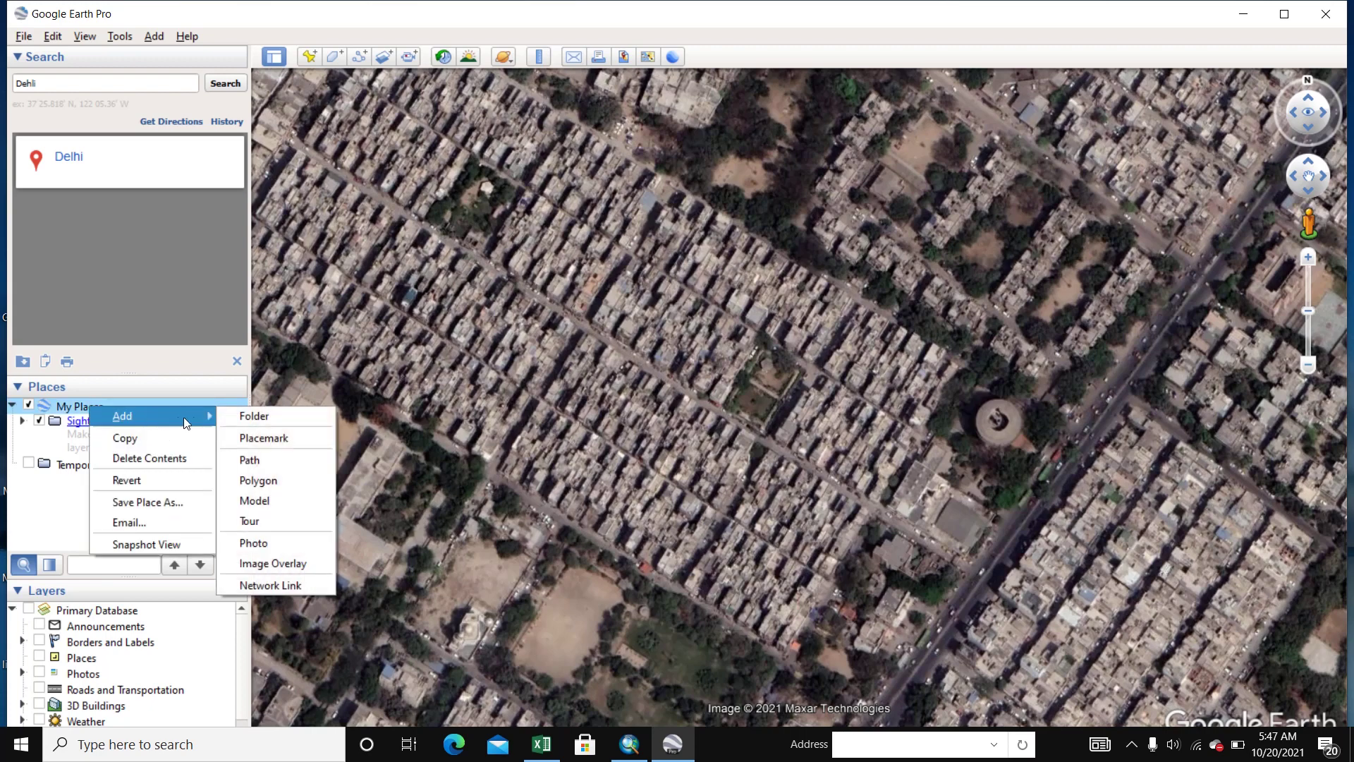
click(256, 416)
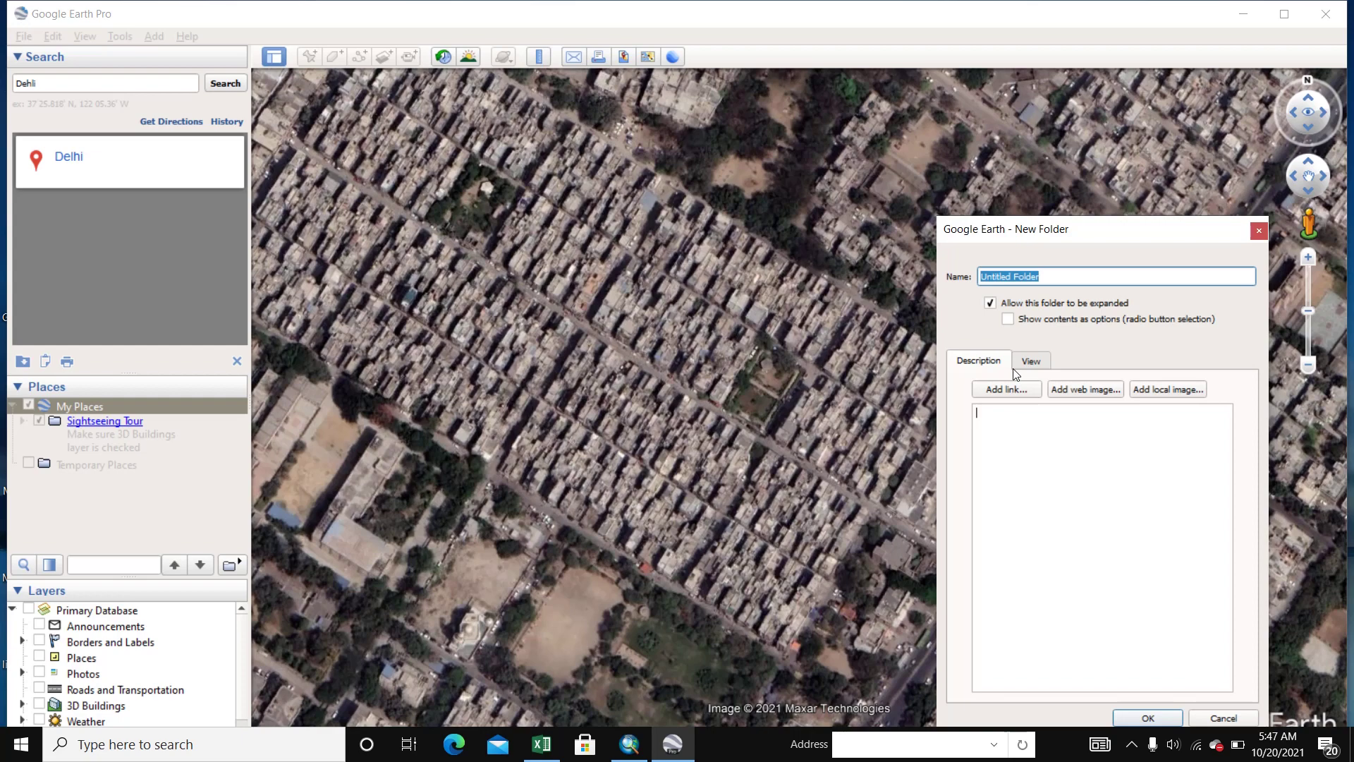
text(POINT NAME)
click(1153, 720)
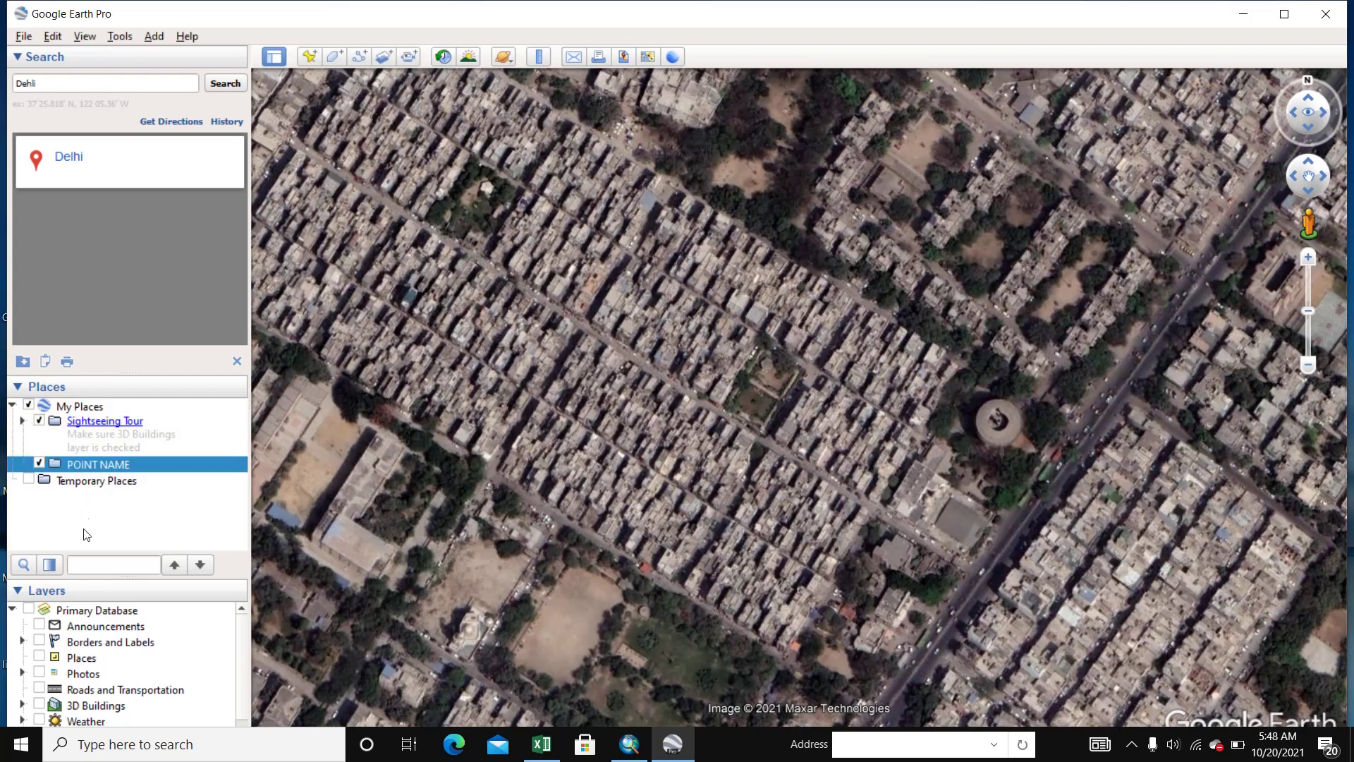
click(131, 513)
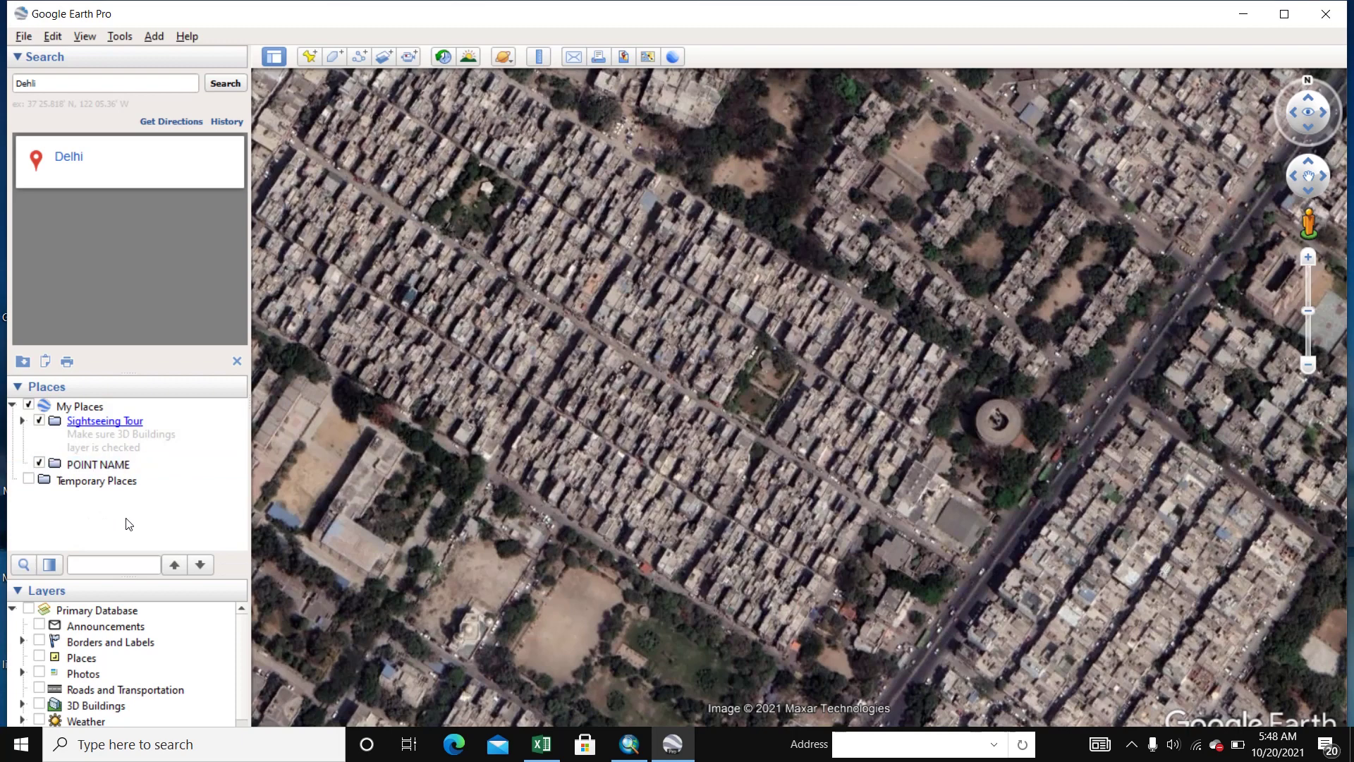
Add placemark 1 to the POINT NAME folder at the housing block's eastern corner, about latitude 28.7043°, longitude 77.1001°.
click(99, 465)
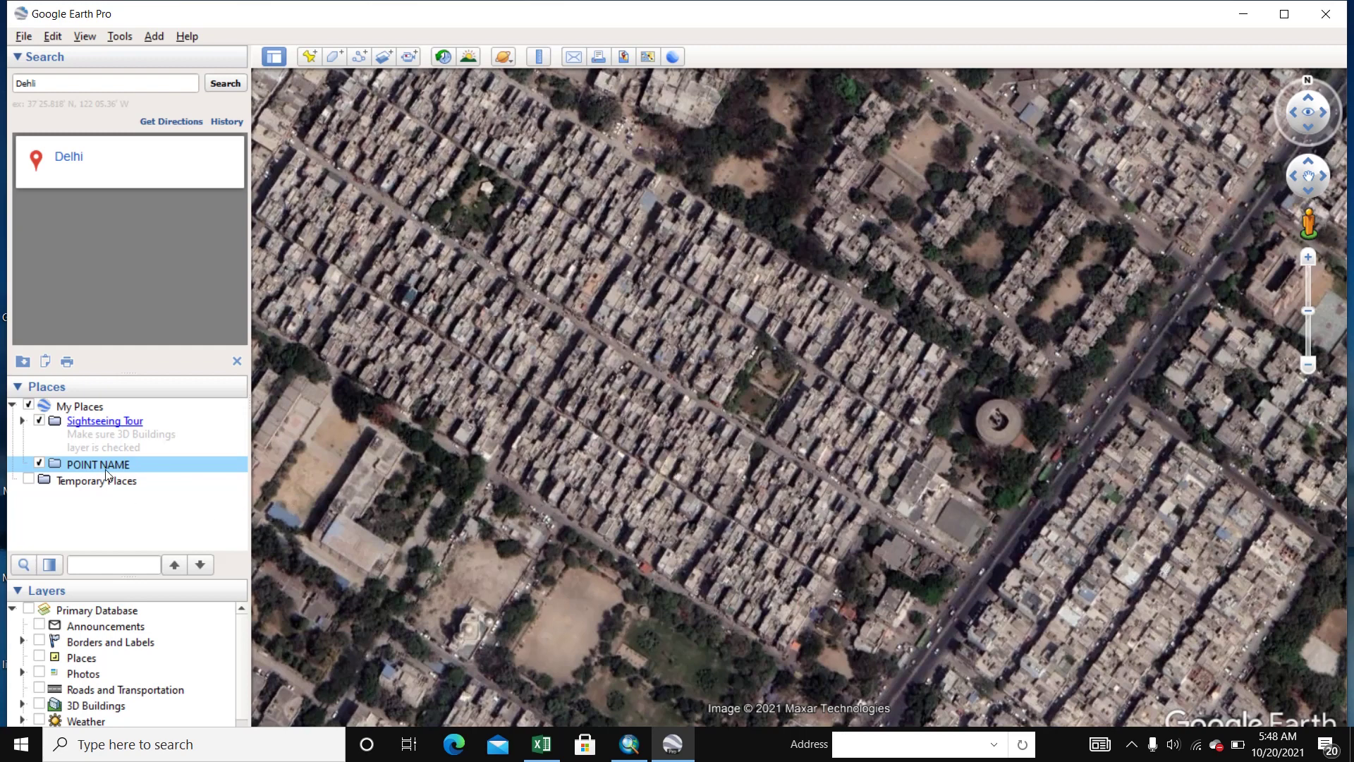
click(310, 56)
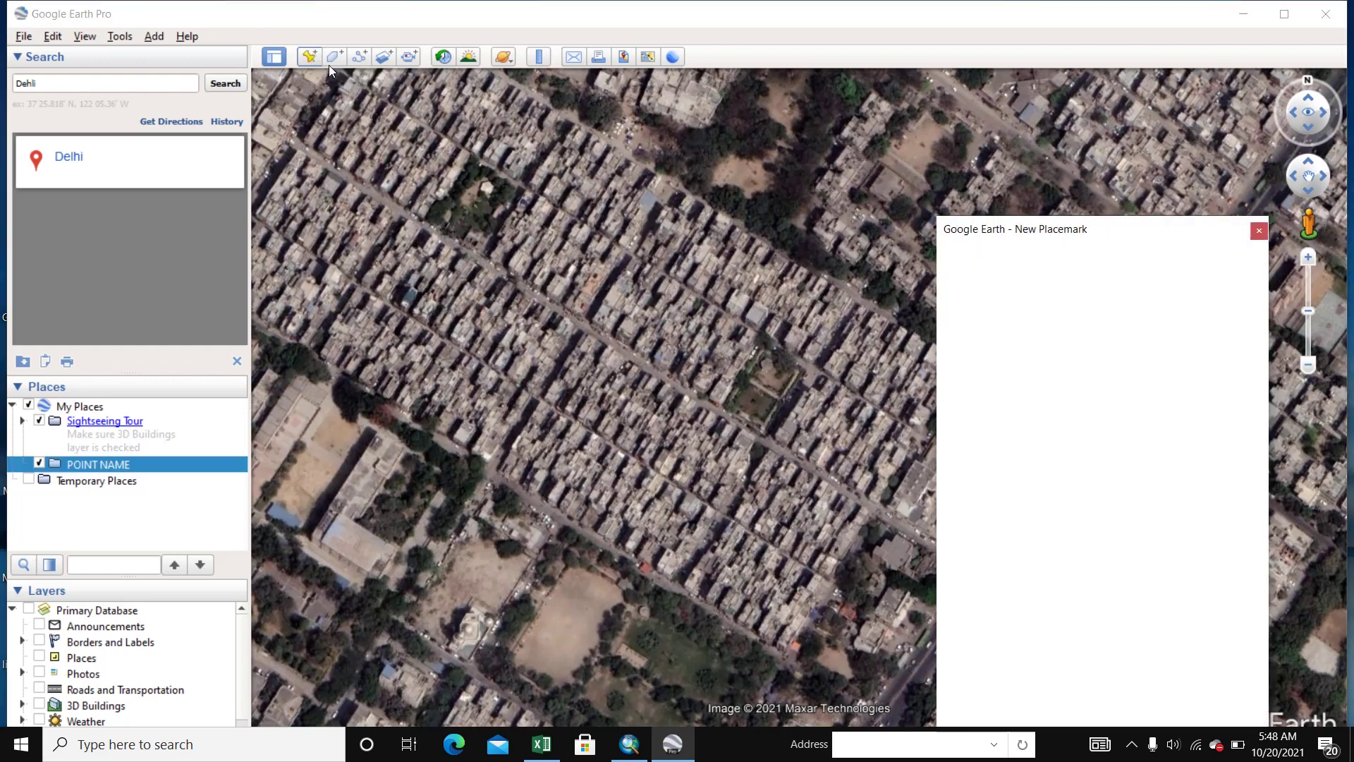
drag(1050, 238, 1238, 235)
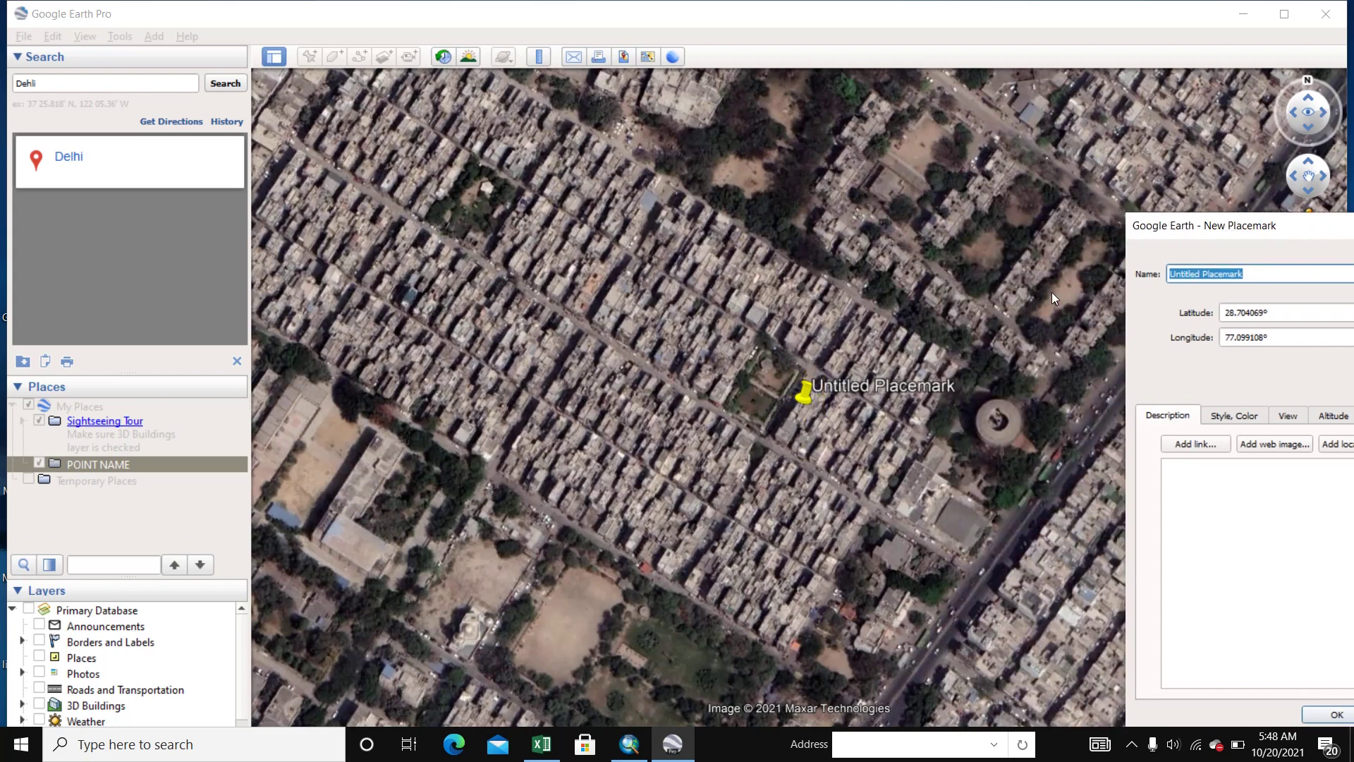
drag(802, 398, 962, 368)
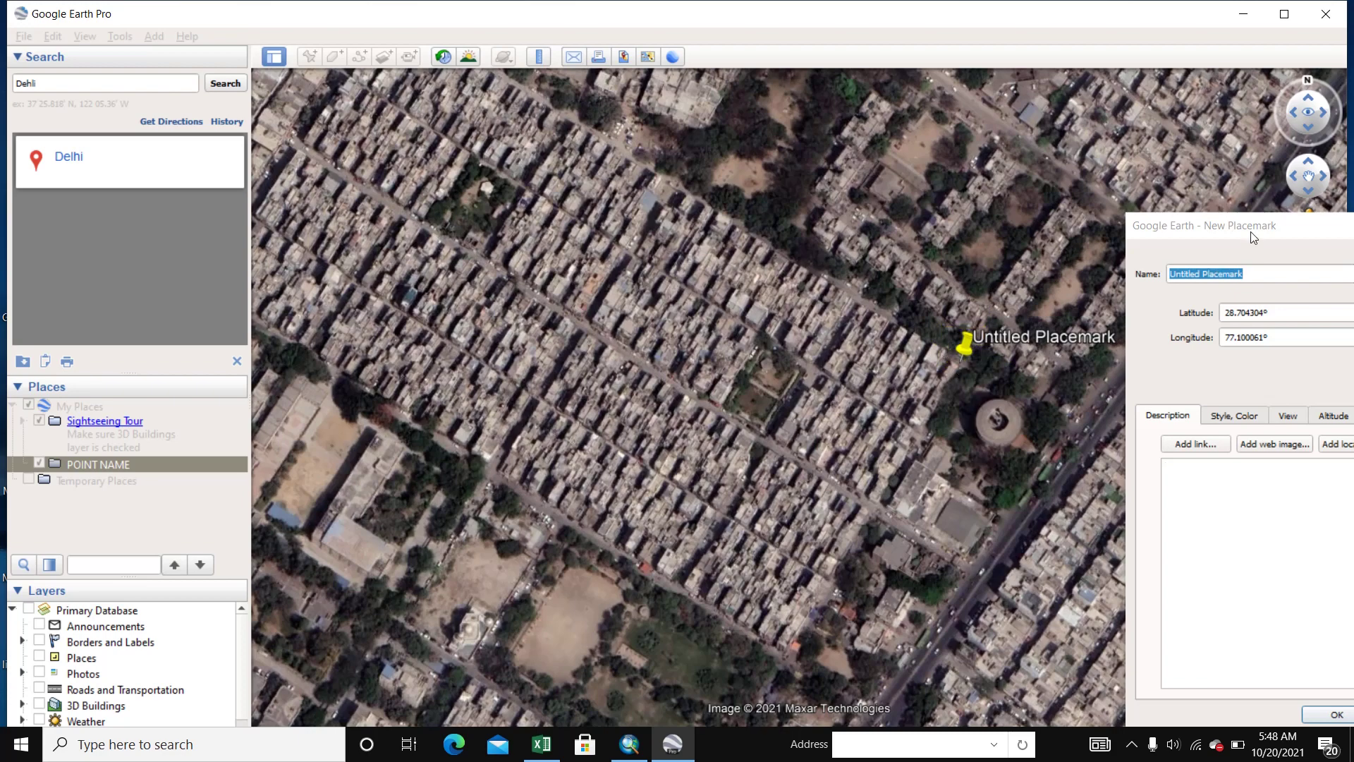
click(1218, 232)
drag(1218, 233, 1096, 177)
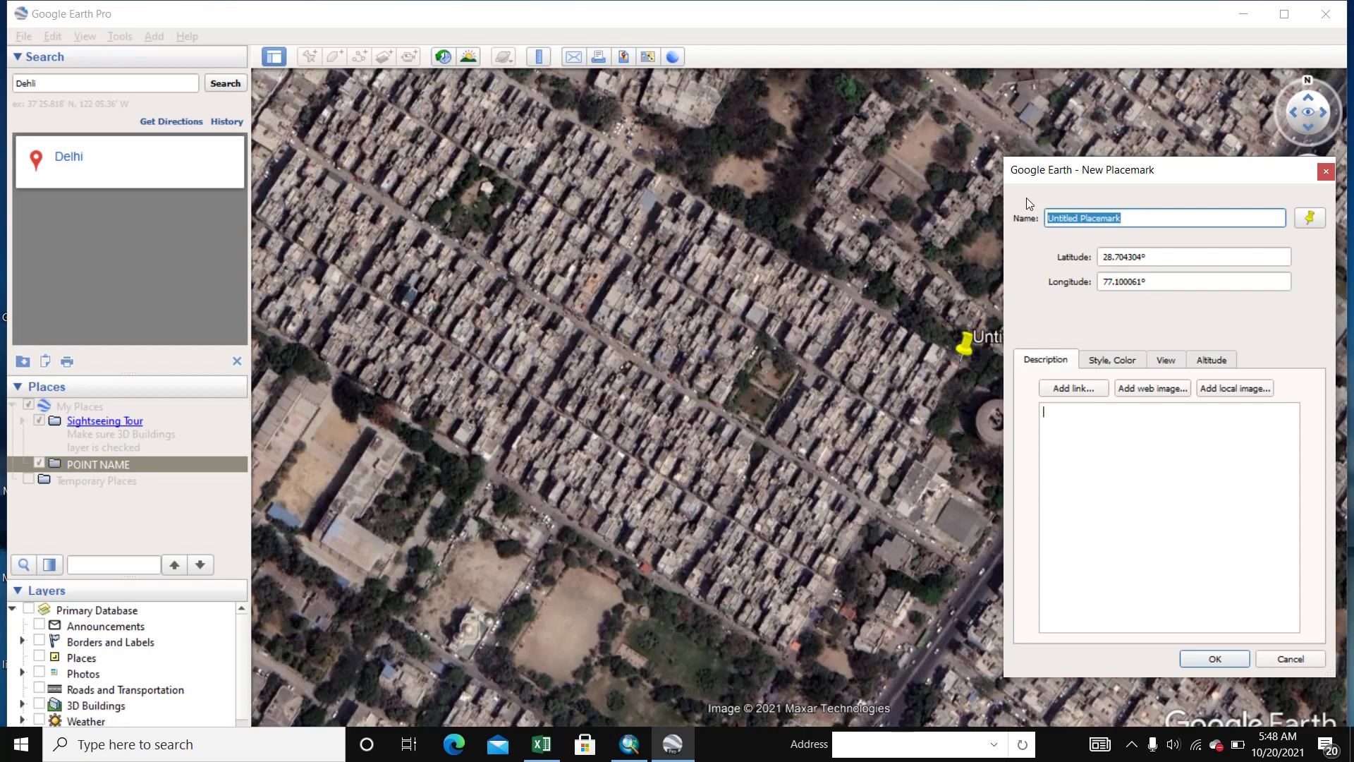
text(1)
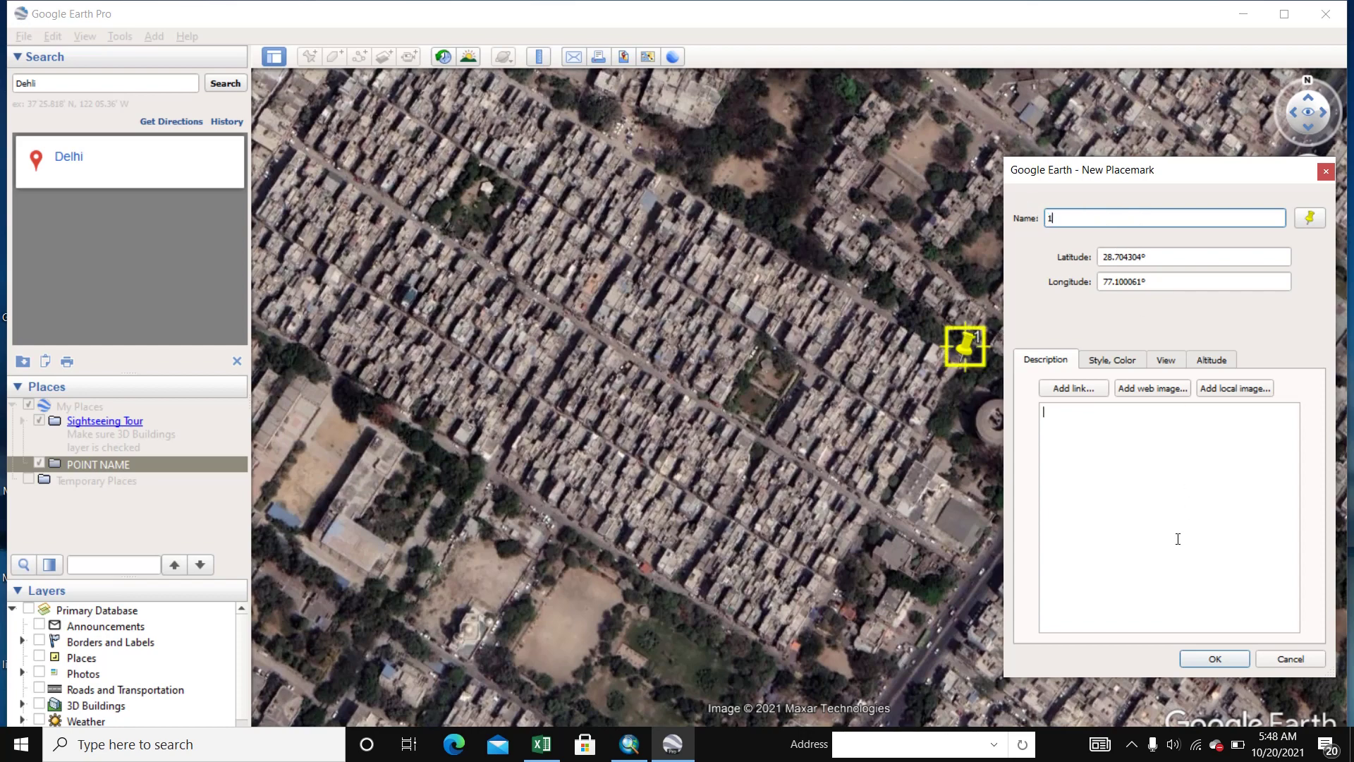
click(1214, 659)
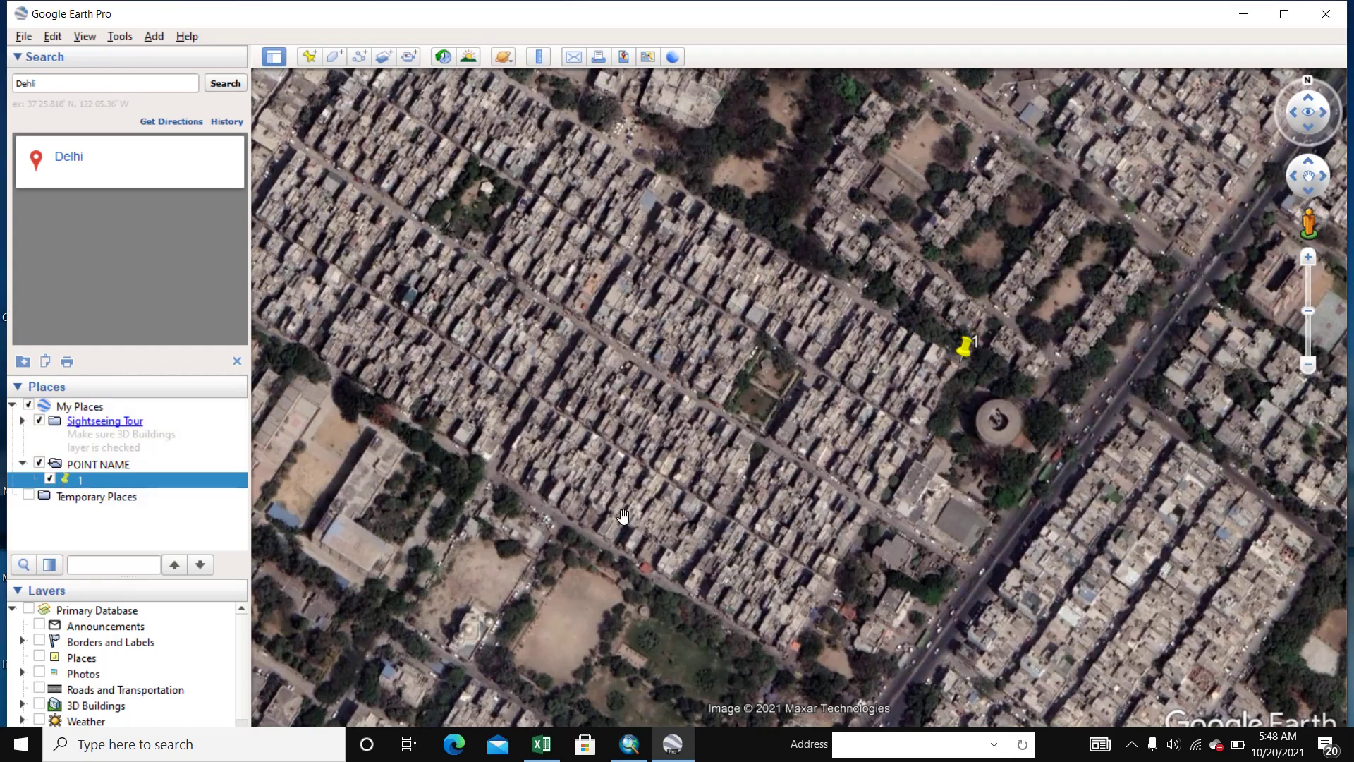
Add placemark 2 to the POINT NAME folder at the housing block's southern corner, about latitude 28.7028°, longitude 77.0990°.
click(75, 465)
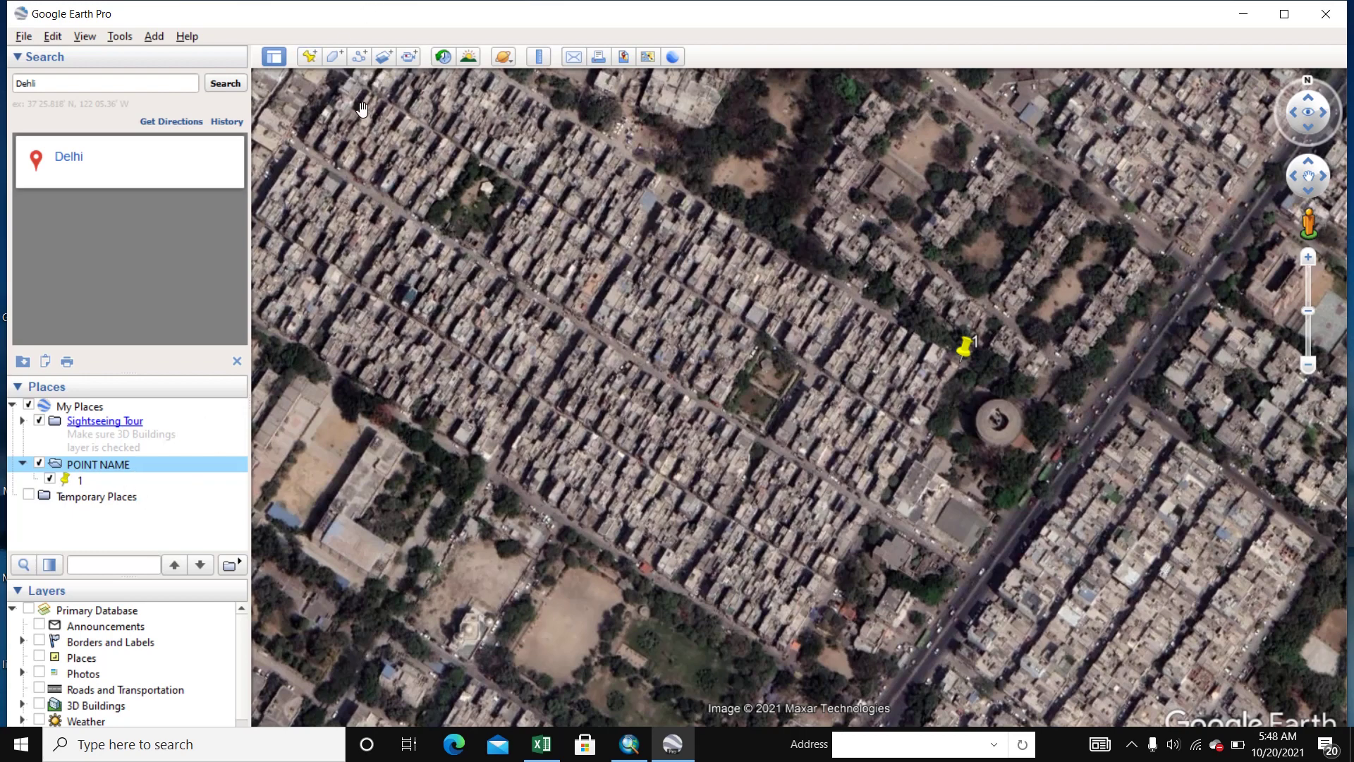
click(308, 57)
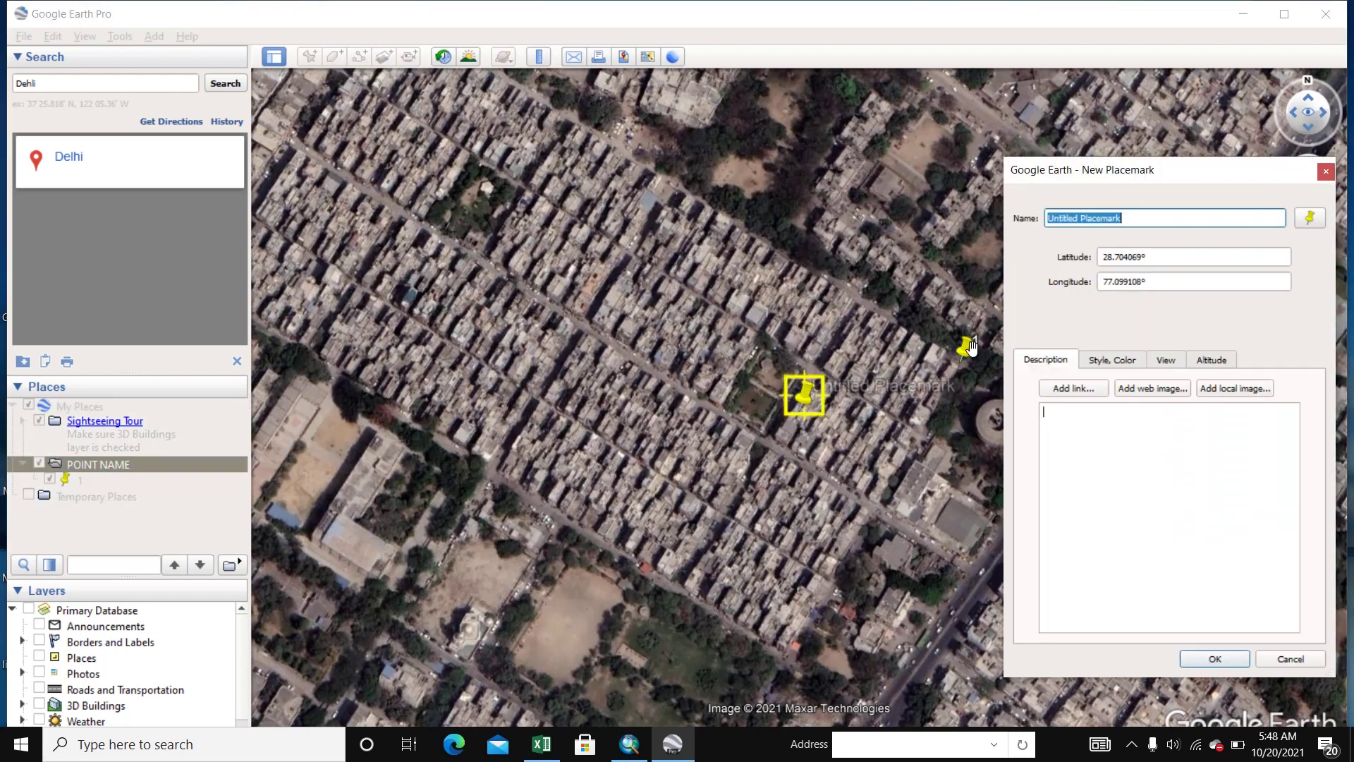
drag(800, 396, 786, 657)
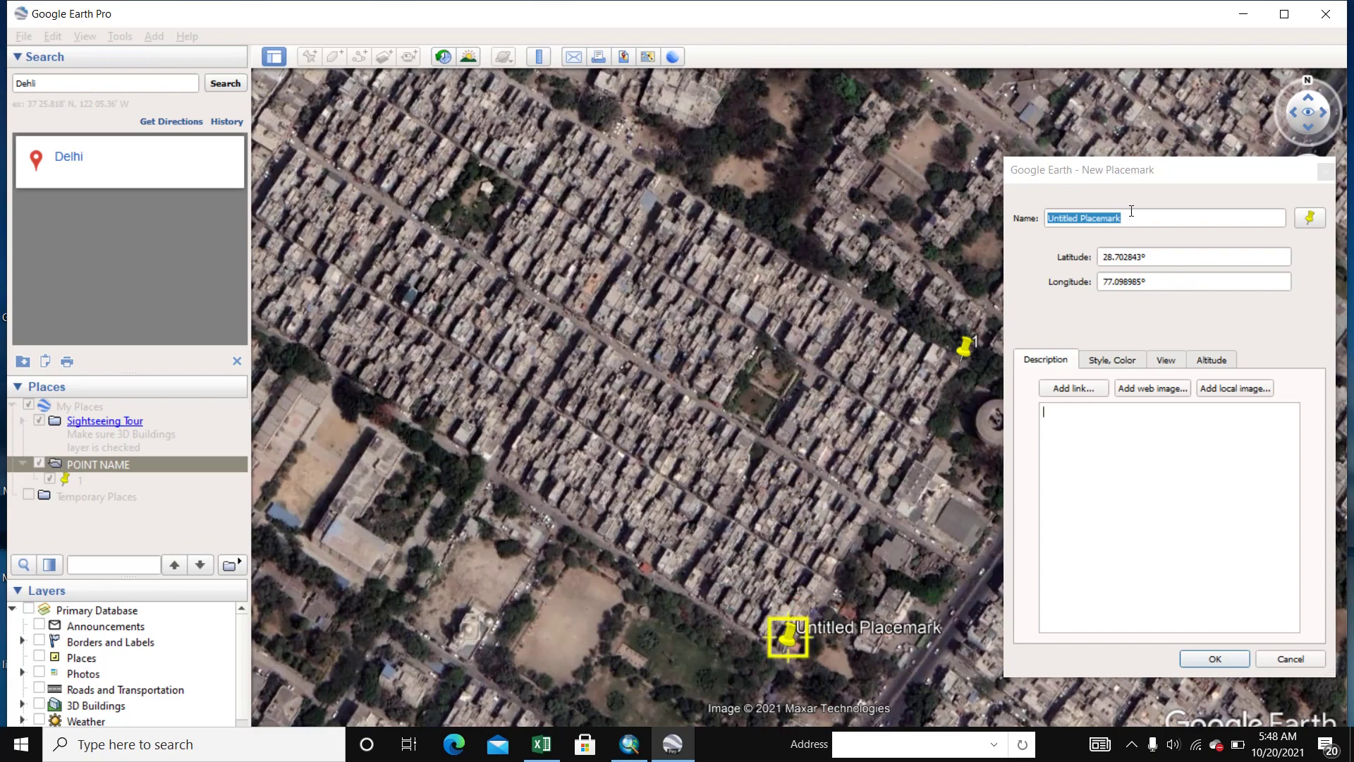
click(1039, 212)
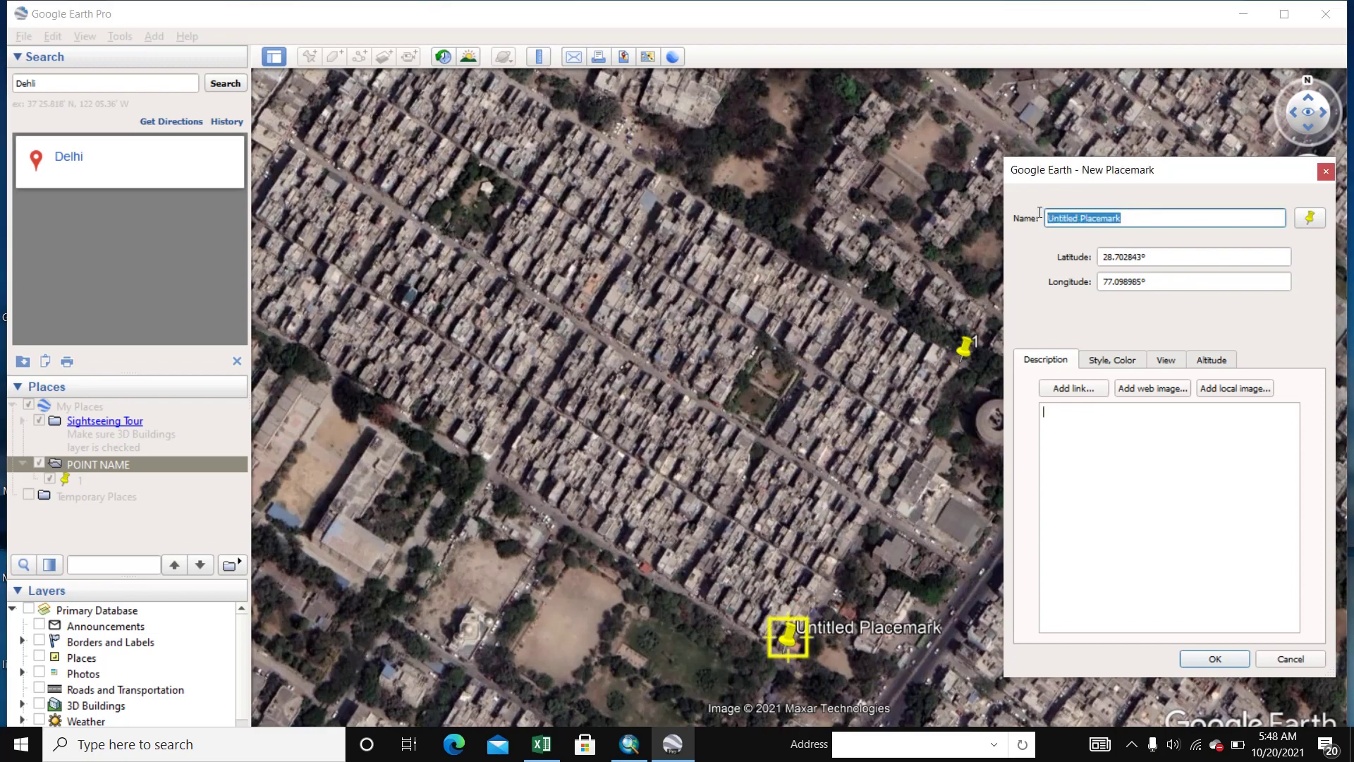
text(2)
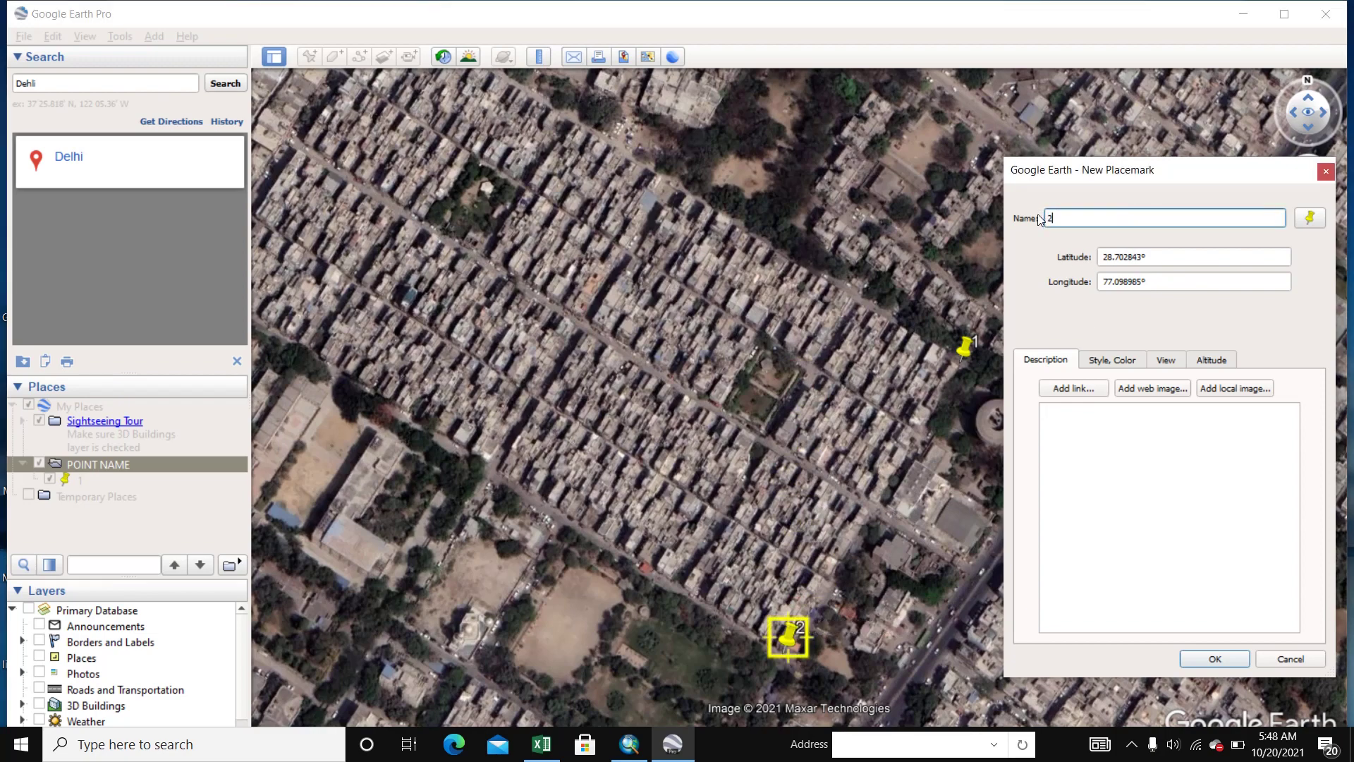
click(1201, 657)
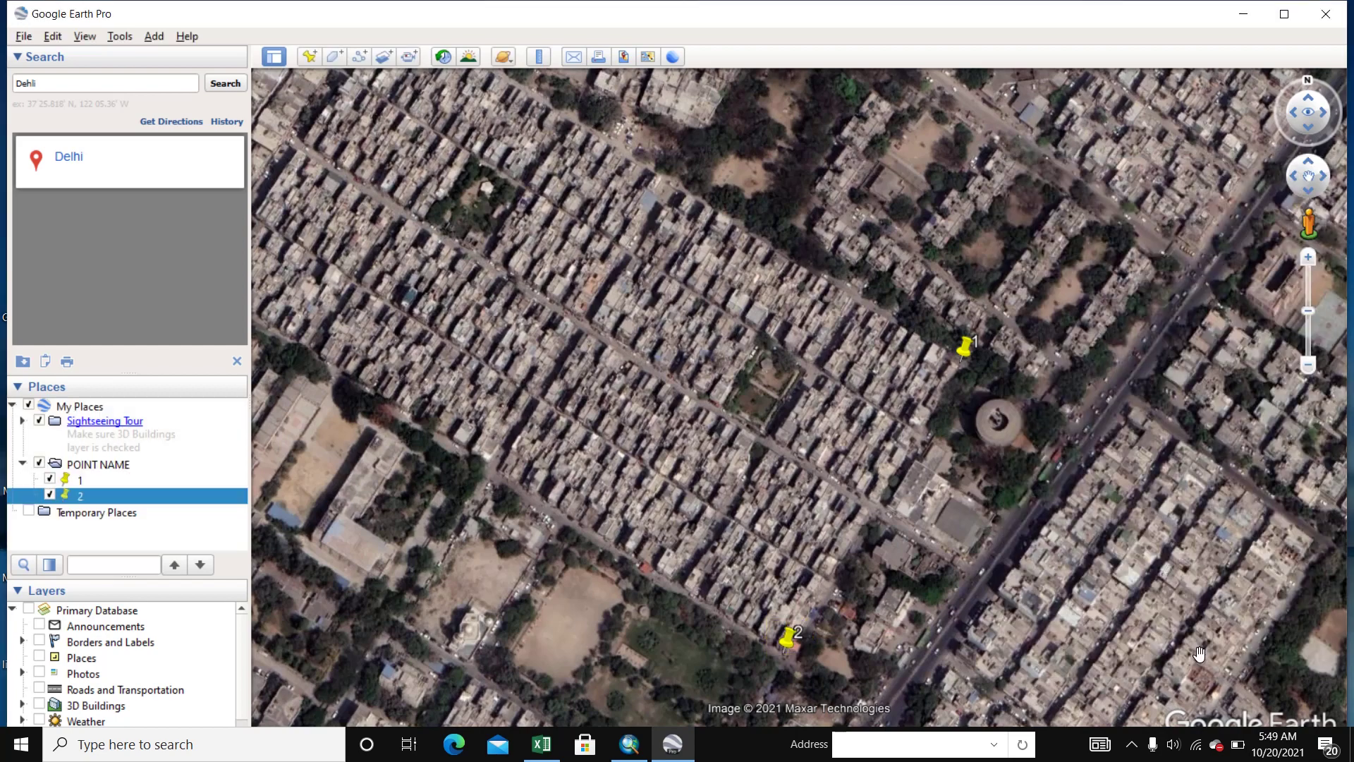
Add placemark 3 to the POINT NAME folder at the housing block's southwestern edge, about latitude 28.7038°, longitude 77.0973°.
click(117, 467)
click(308, 57)
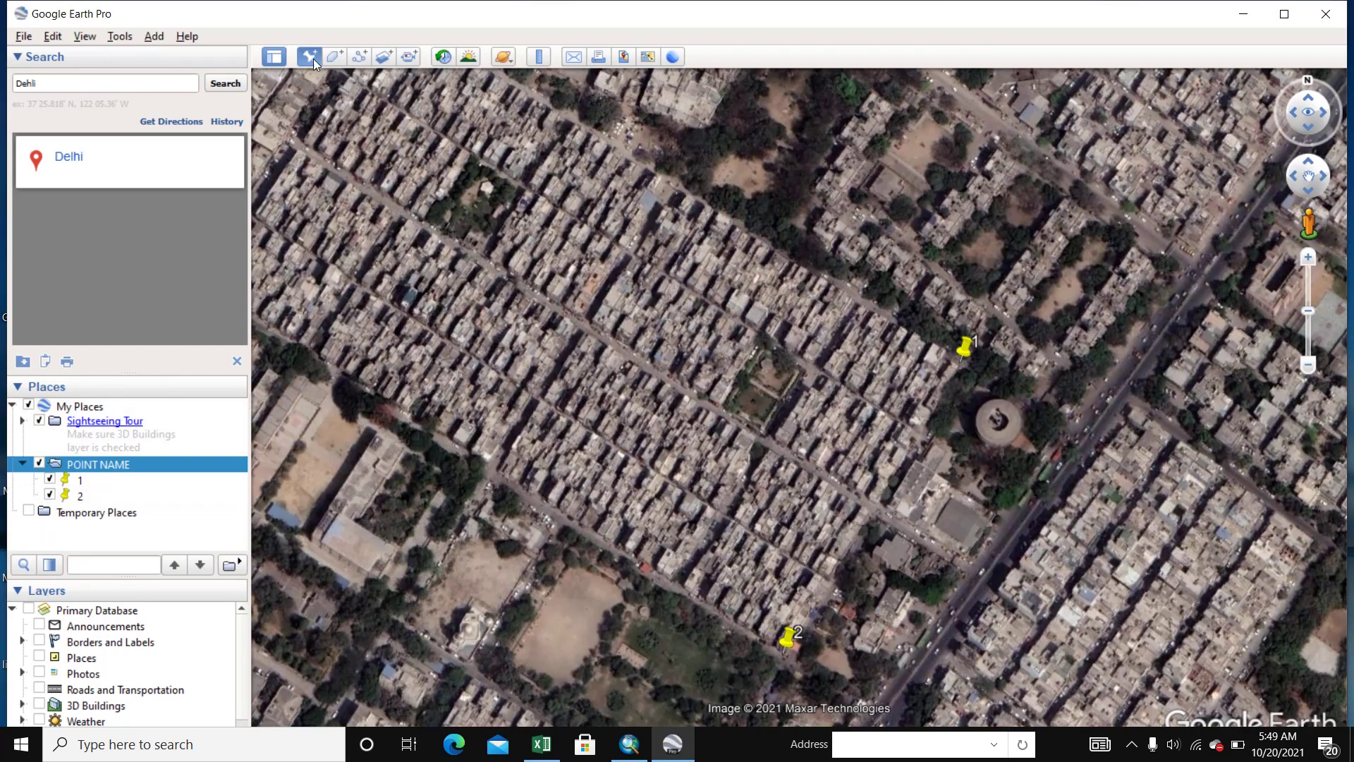
drag(812, 401, 496, 485)
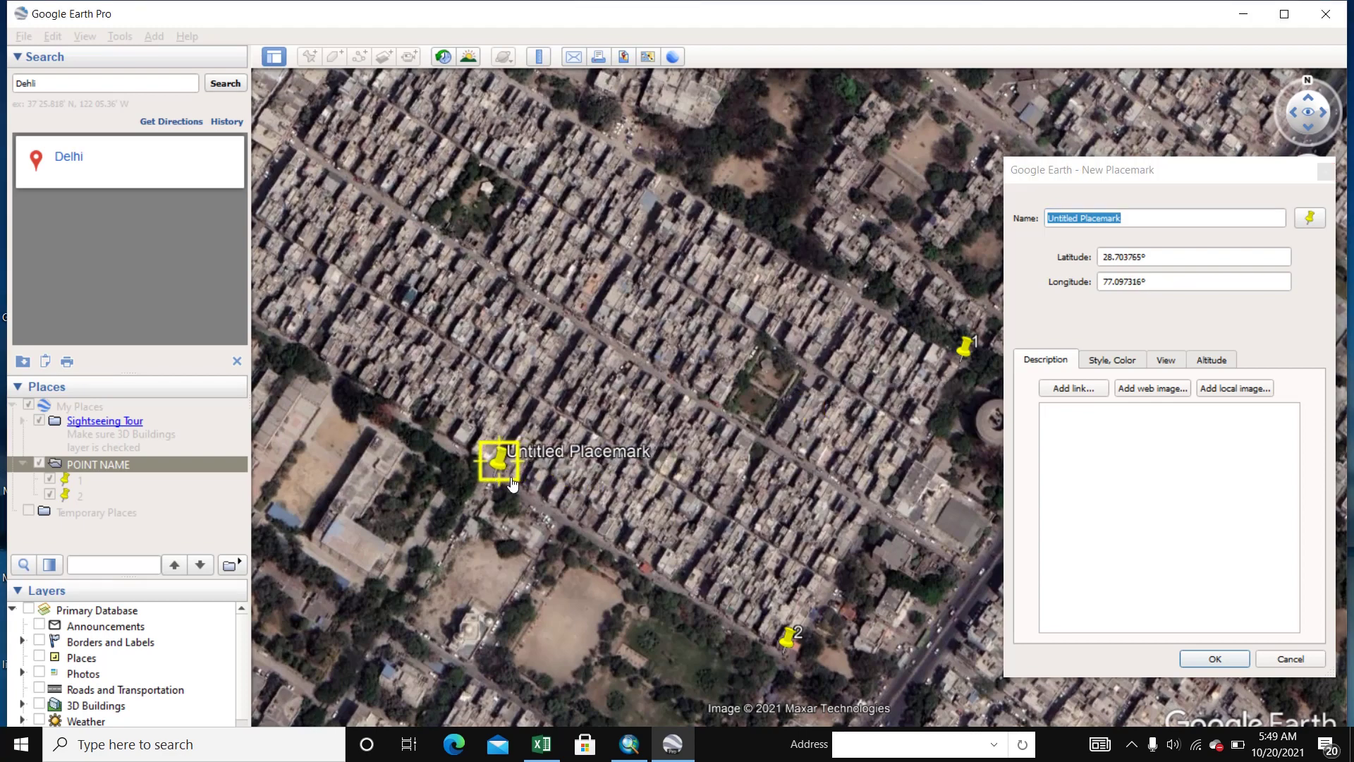
click(1116, 238)
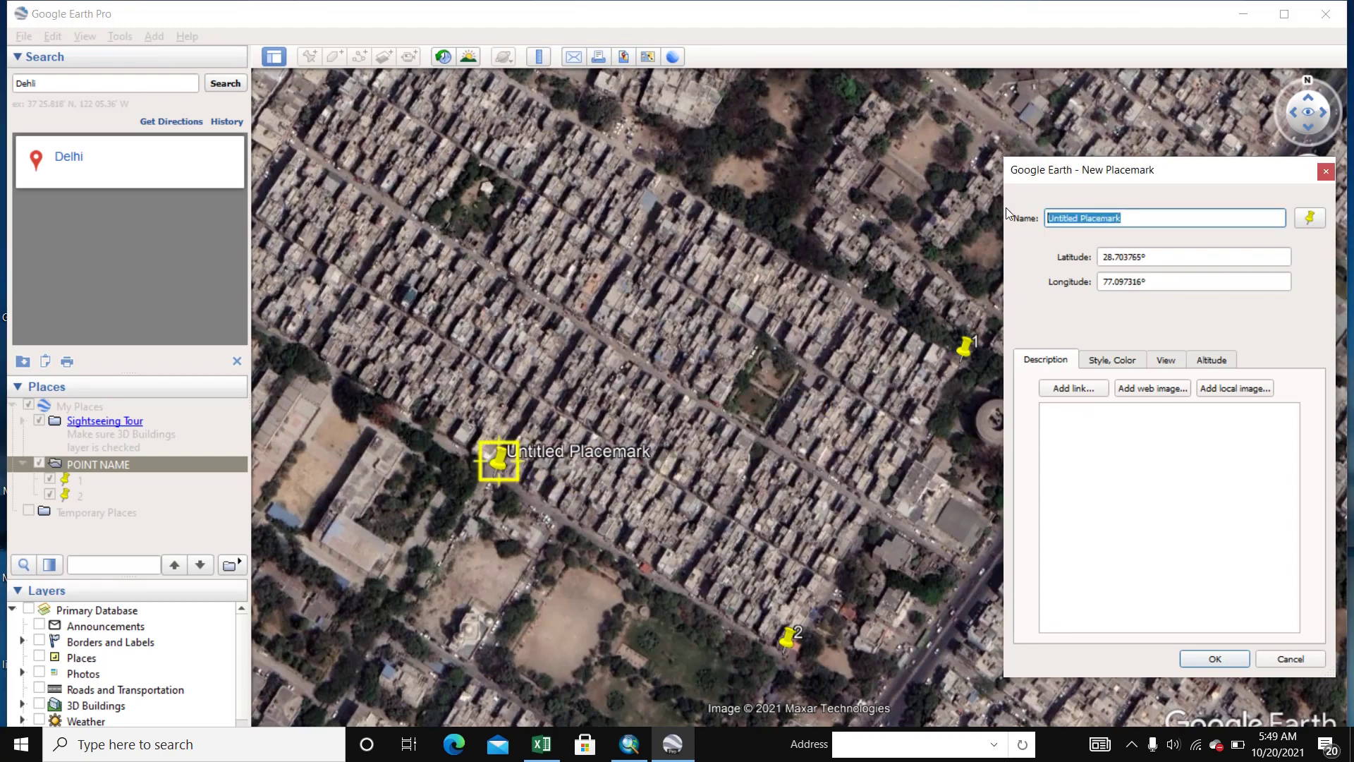
text(3)
click(1214, 659)
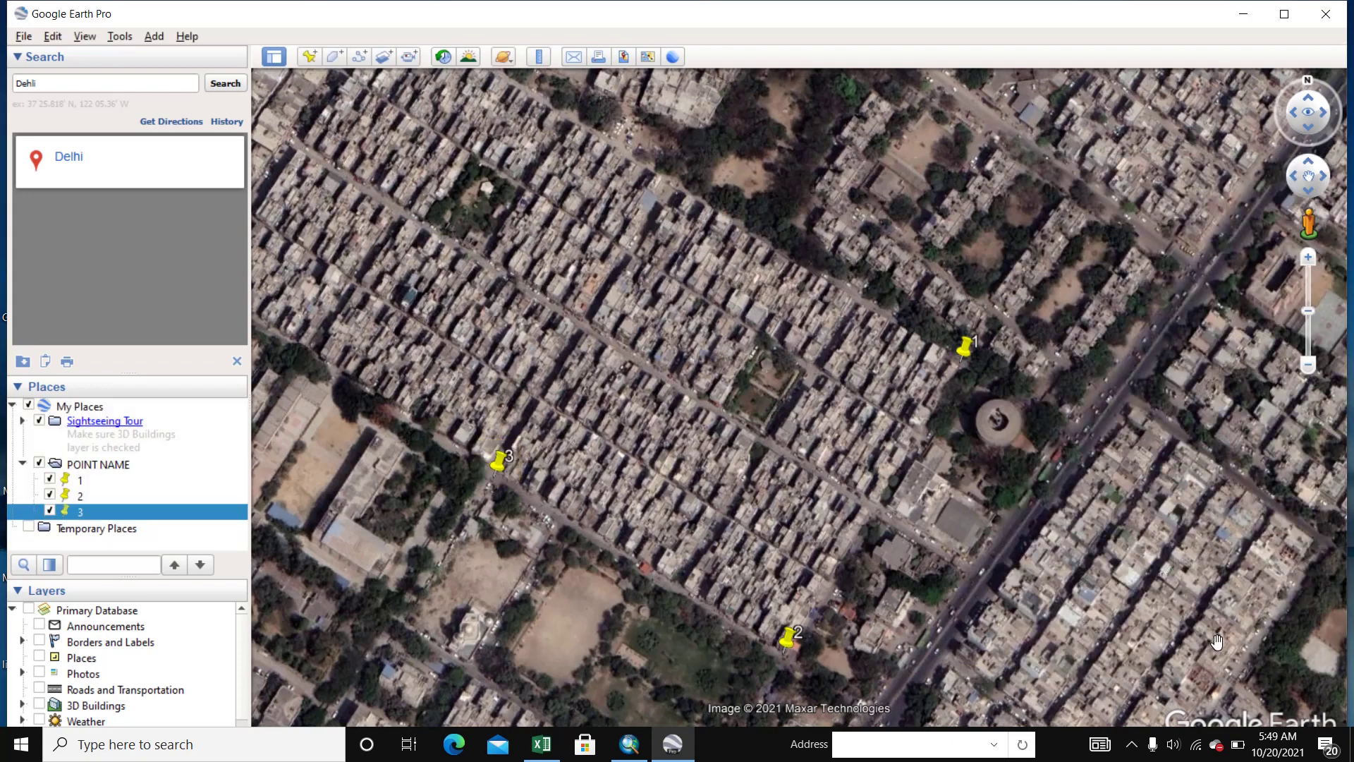
Add placemark 4 to the POINT NAME folder at the housing block's northern edge, about latitude 28.7052°, longitude 77.0984°.
click(104, 469)
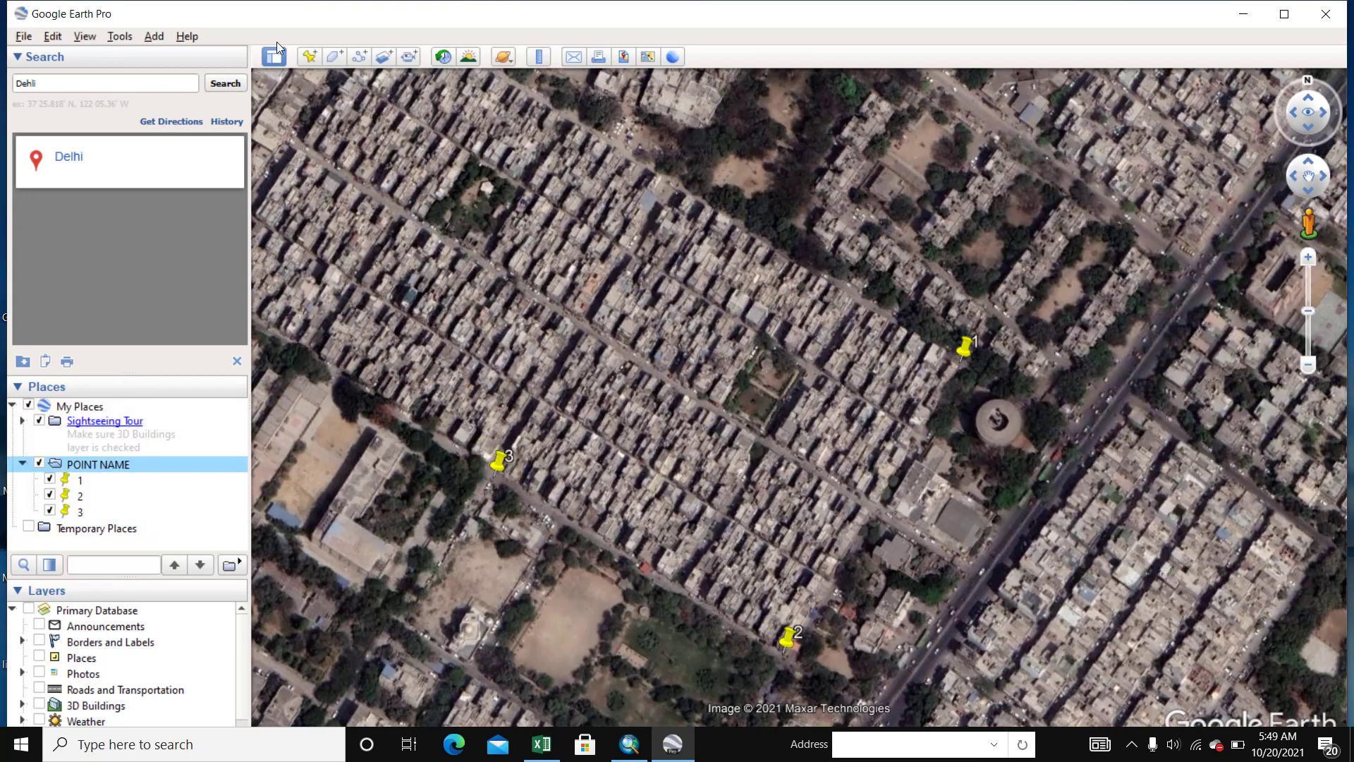
click(308, 57)
drag(802, 414, 675, 205)
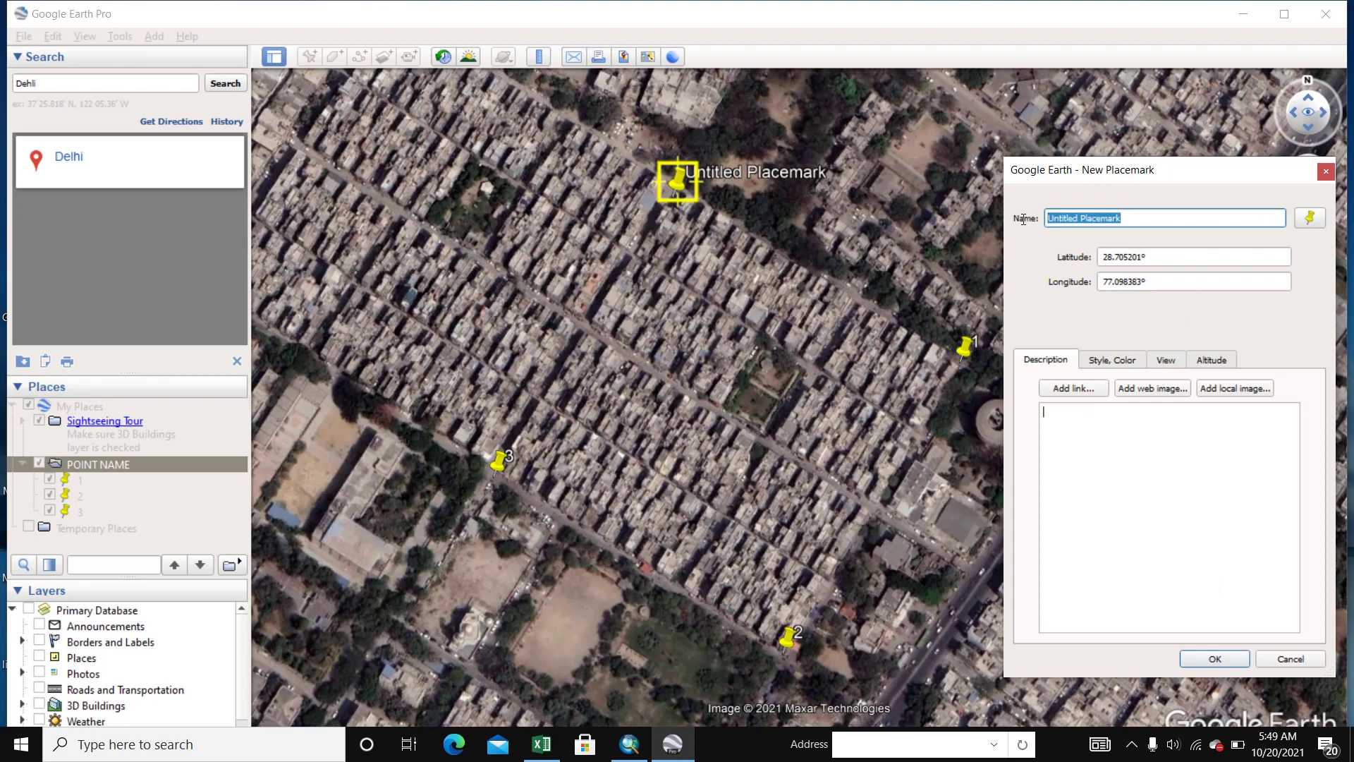
text(4)
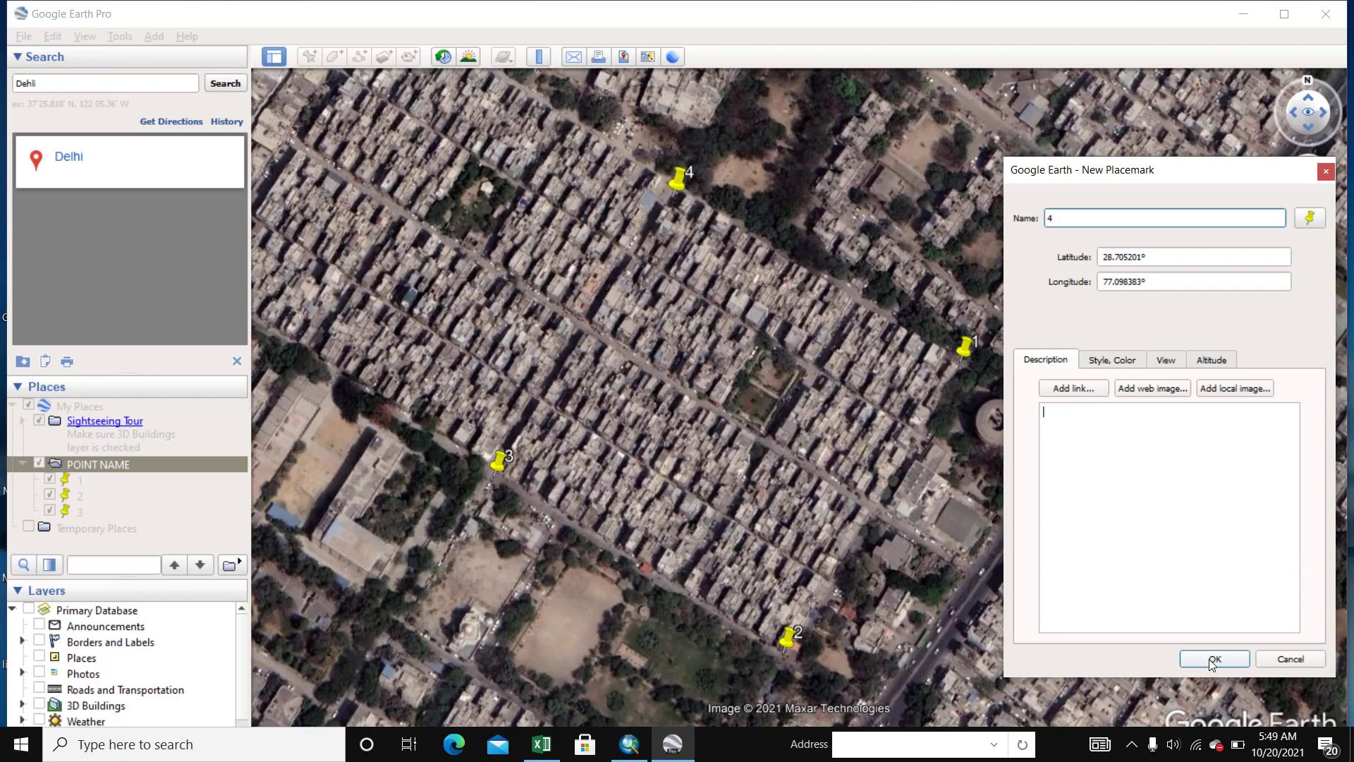
click(1213, 660)
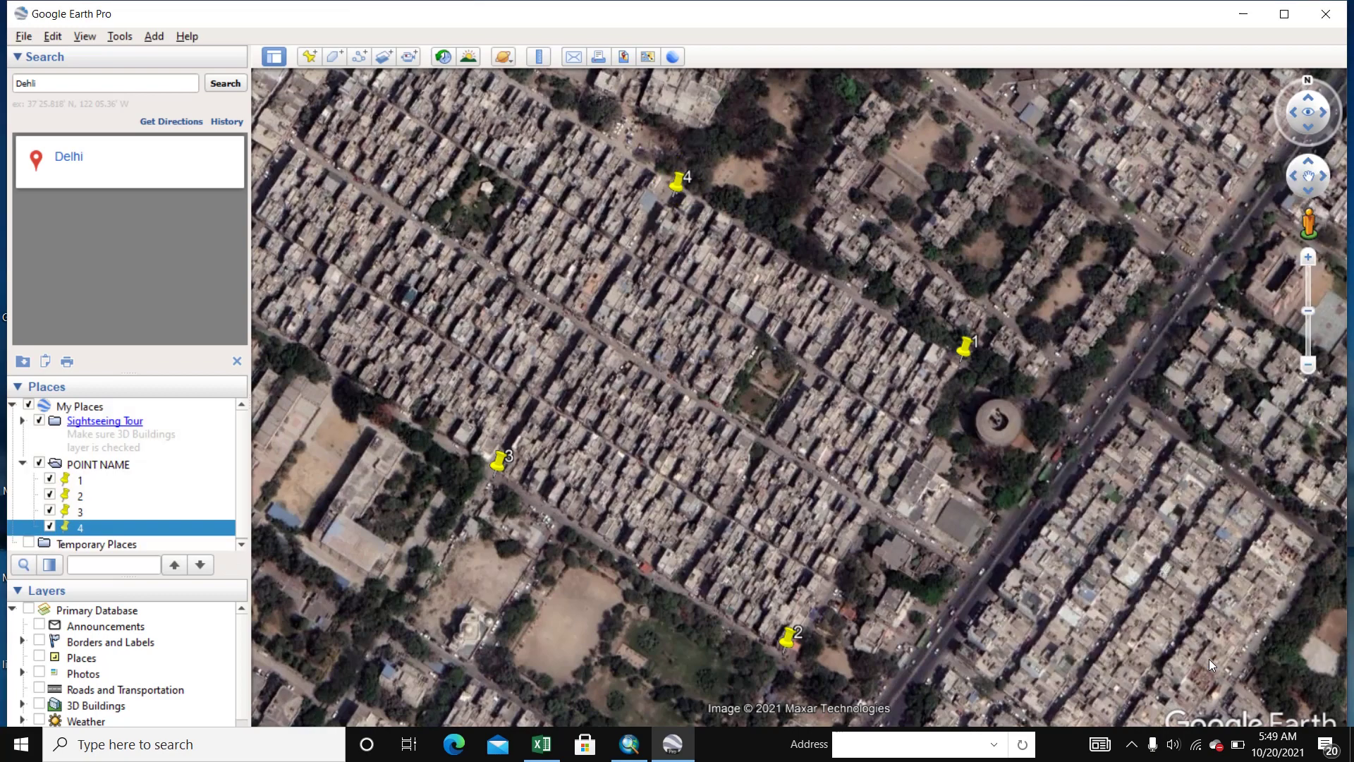
Save the POINT NAME folder as a KMZ file named Point1 in E:\TTRANING\Latlong.
click(101, 465)
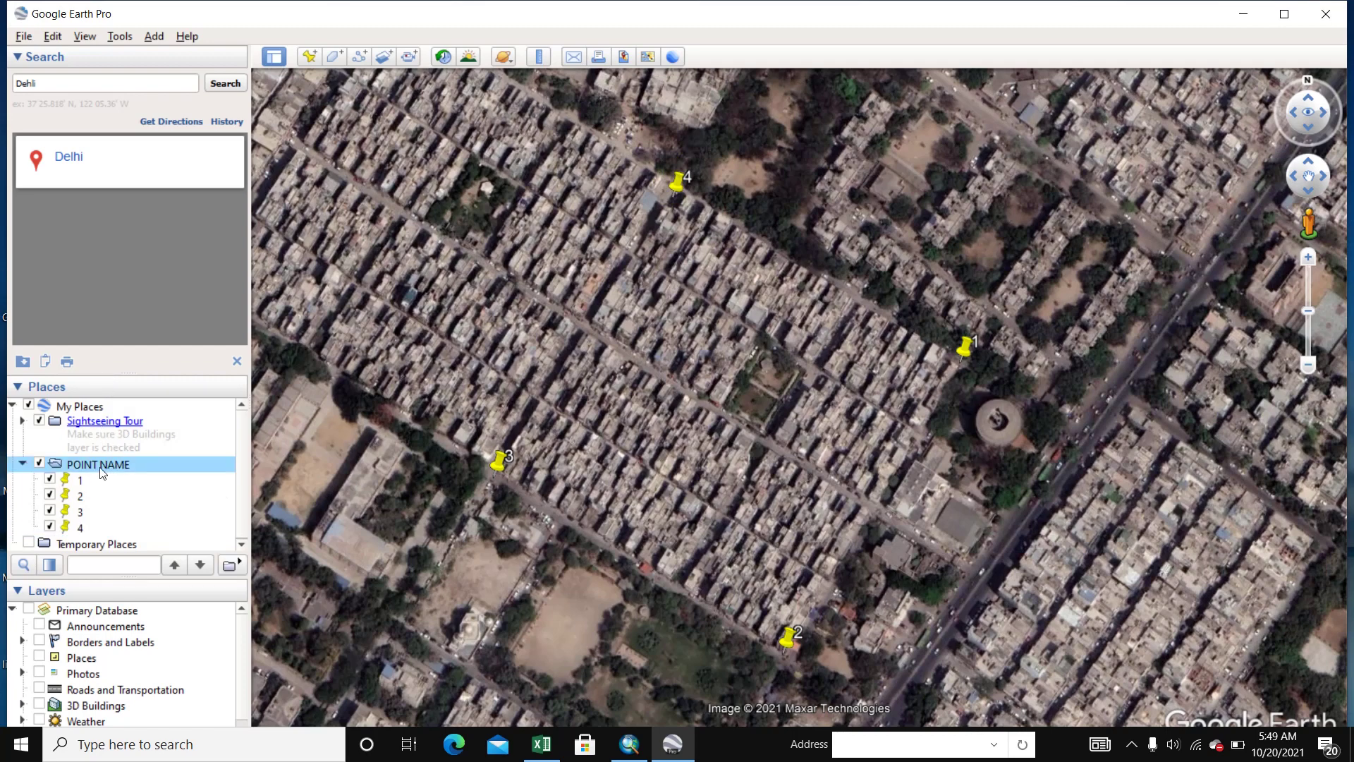
right_click(100, 466)
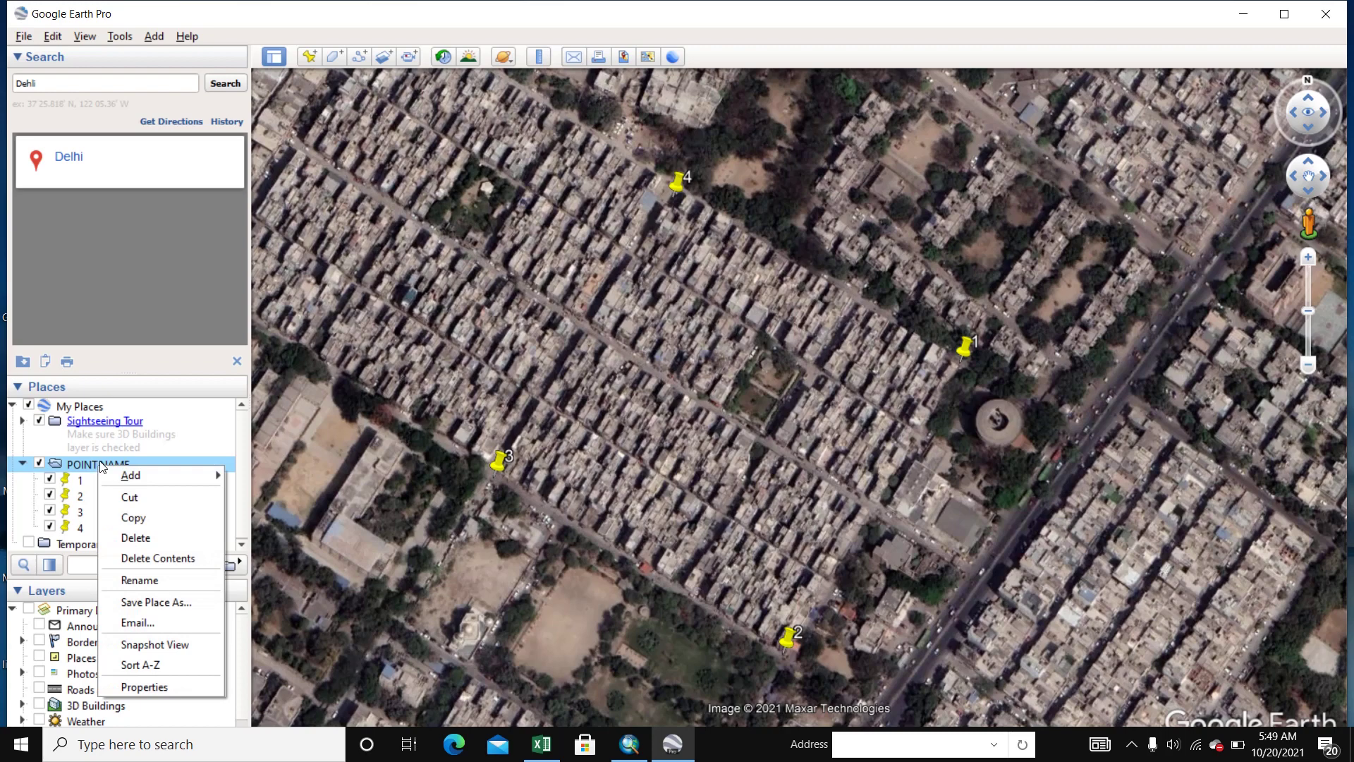
click(144, 603)
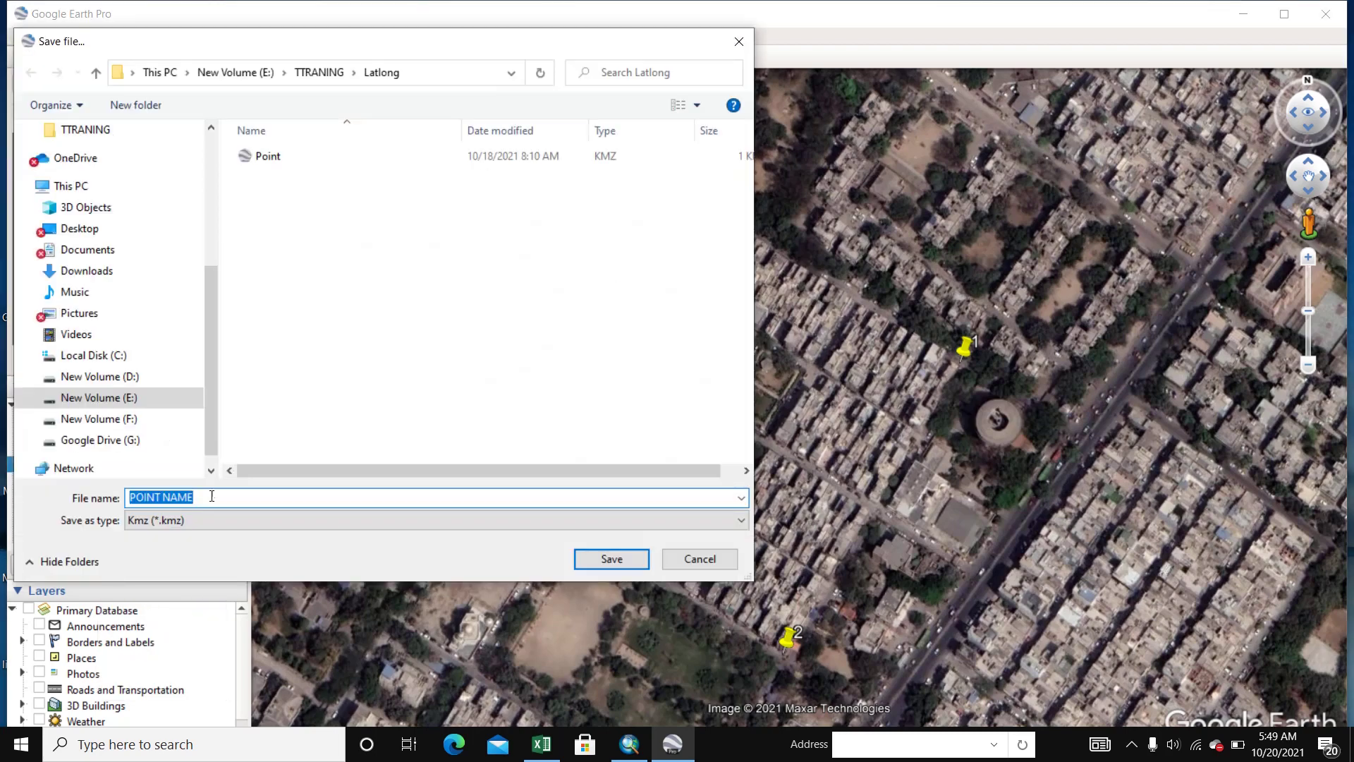
click(122, 405)
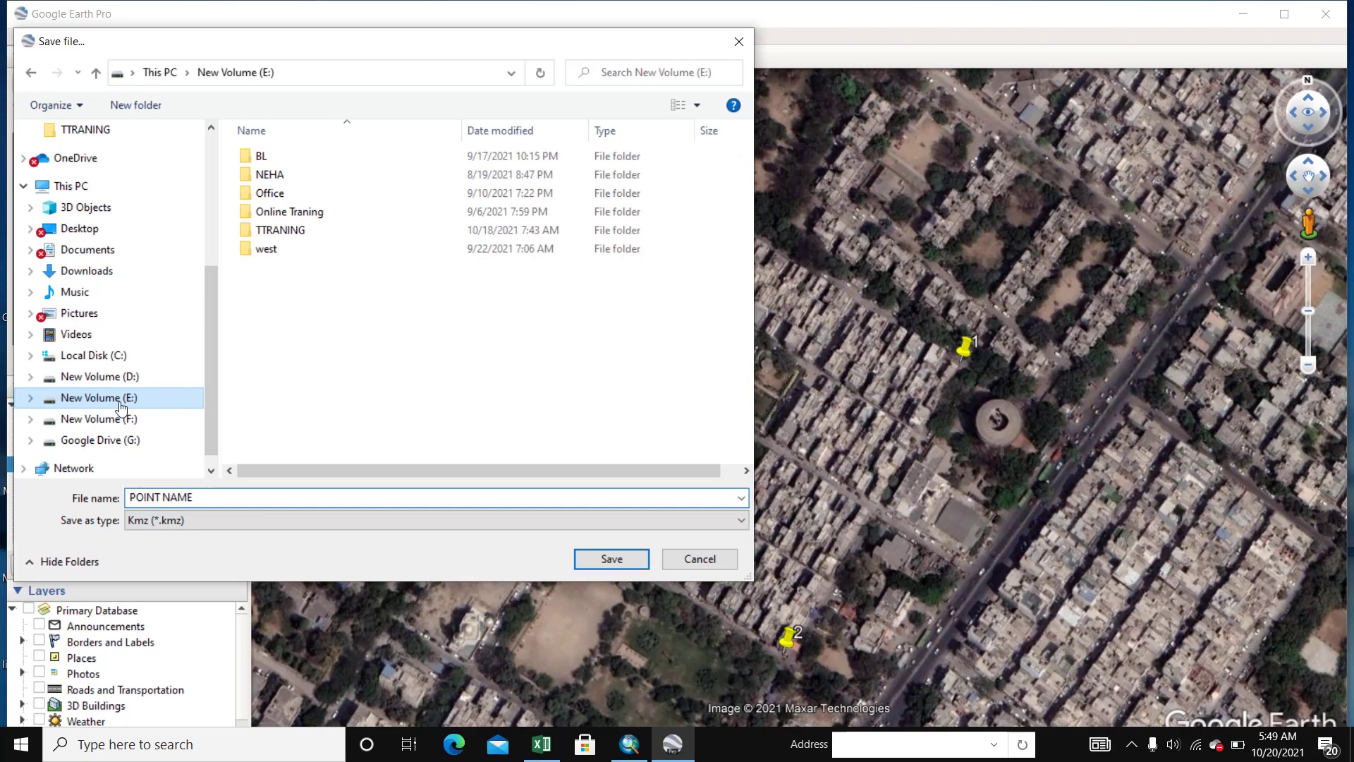
double_click(280, 235)
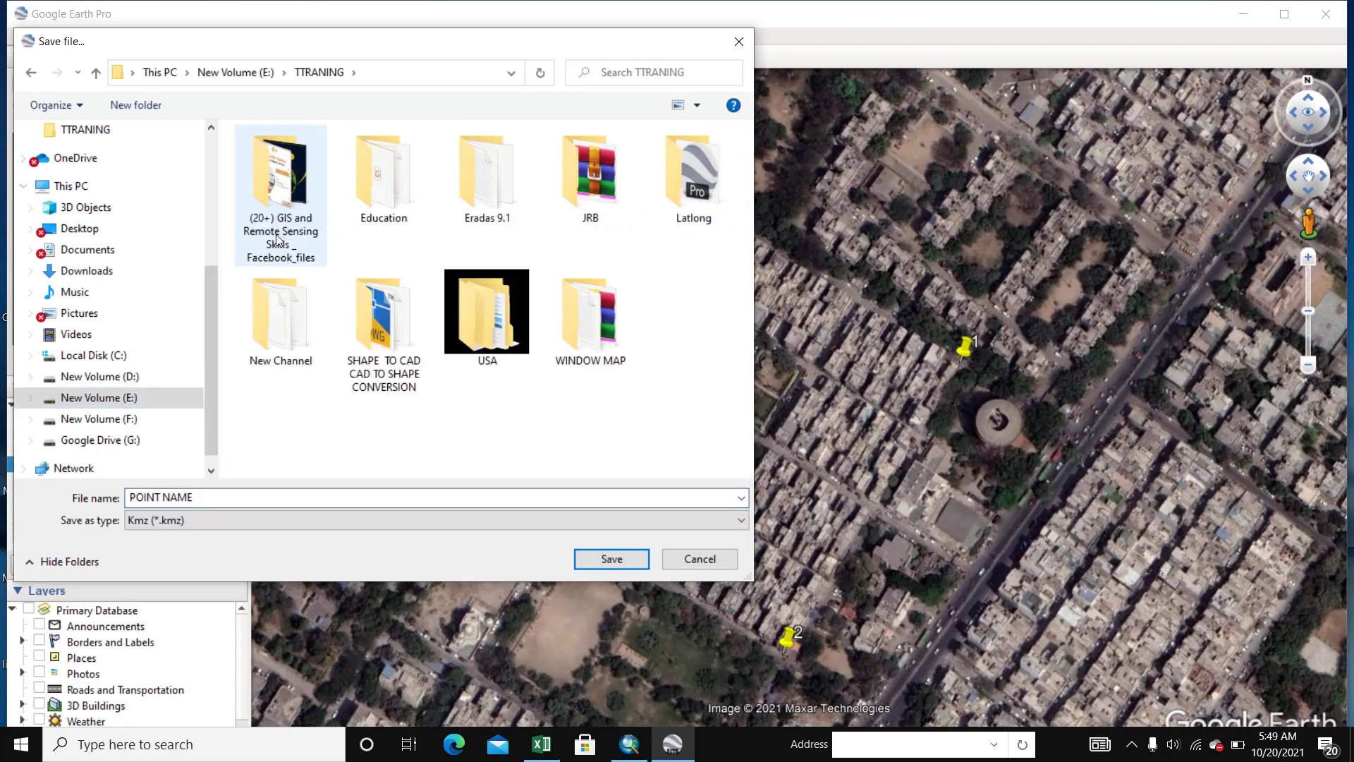
double_click(705, 198)
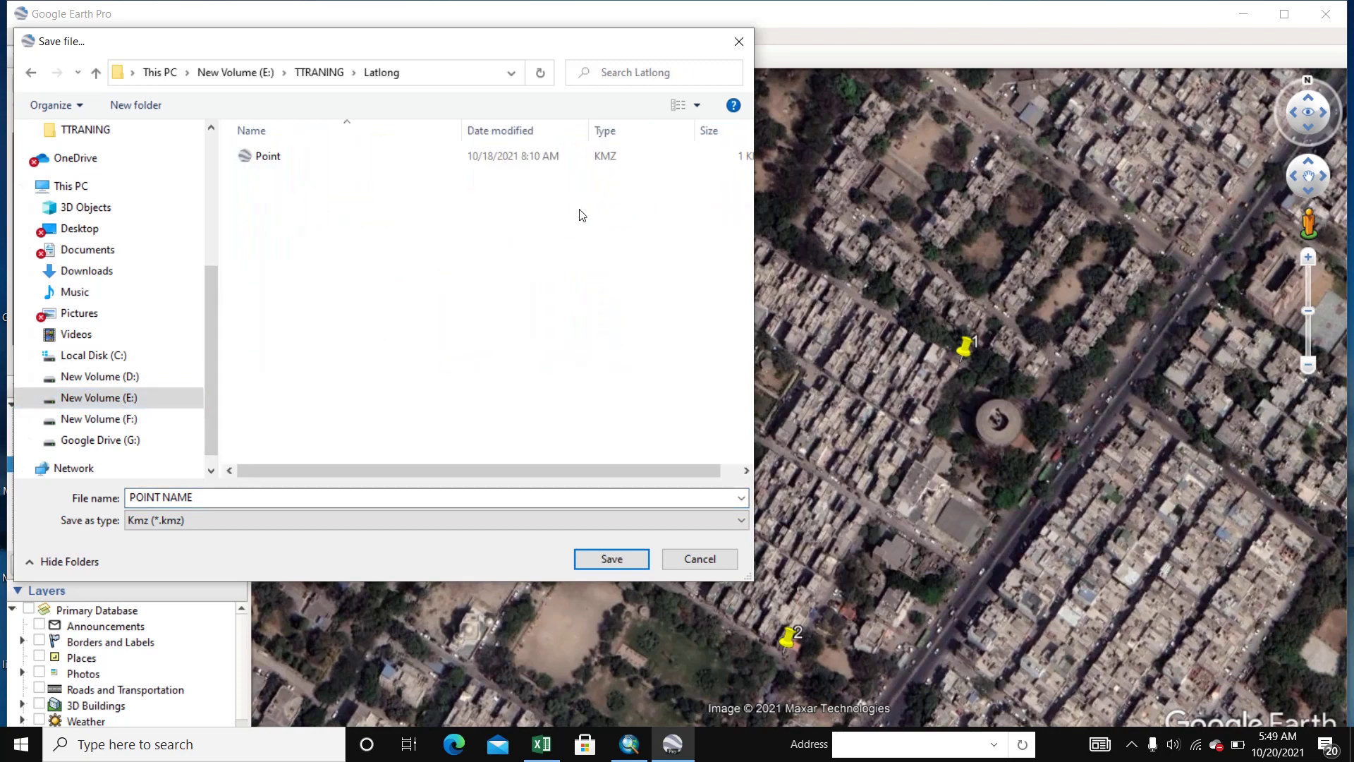
click(251, 157)
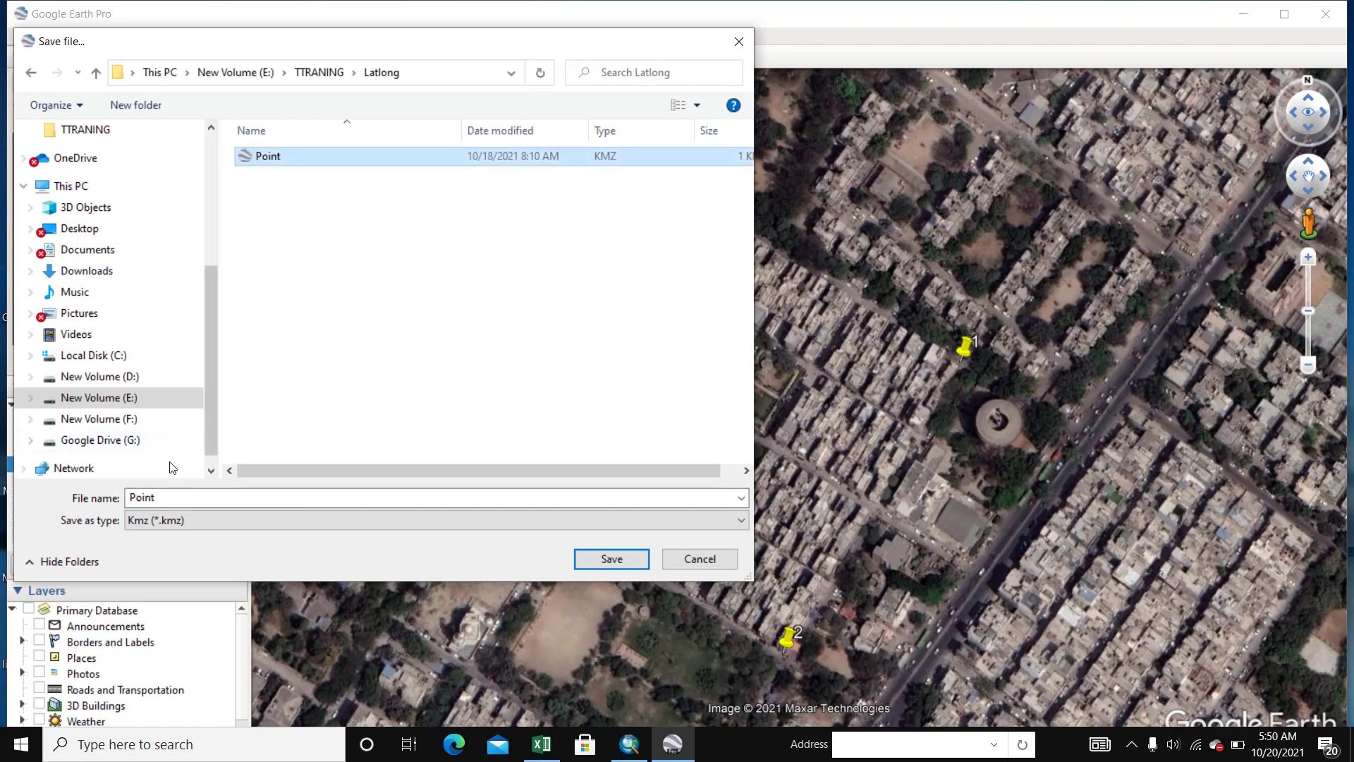
click(163, 498)
click(162, 498)
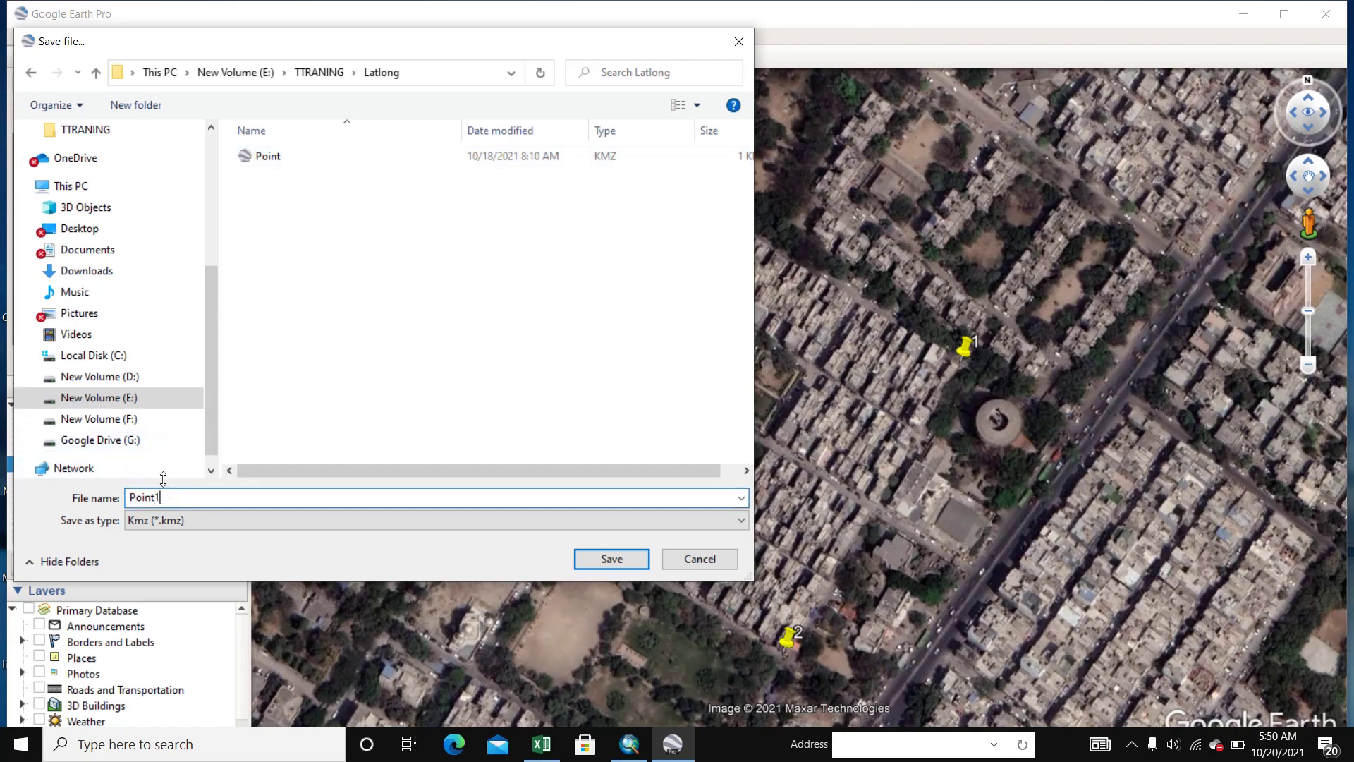
click(593, 561)
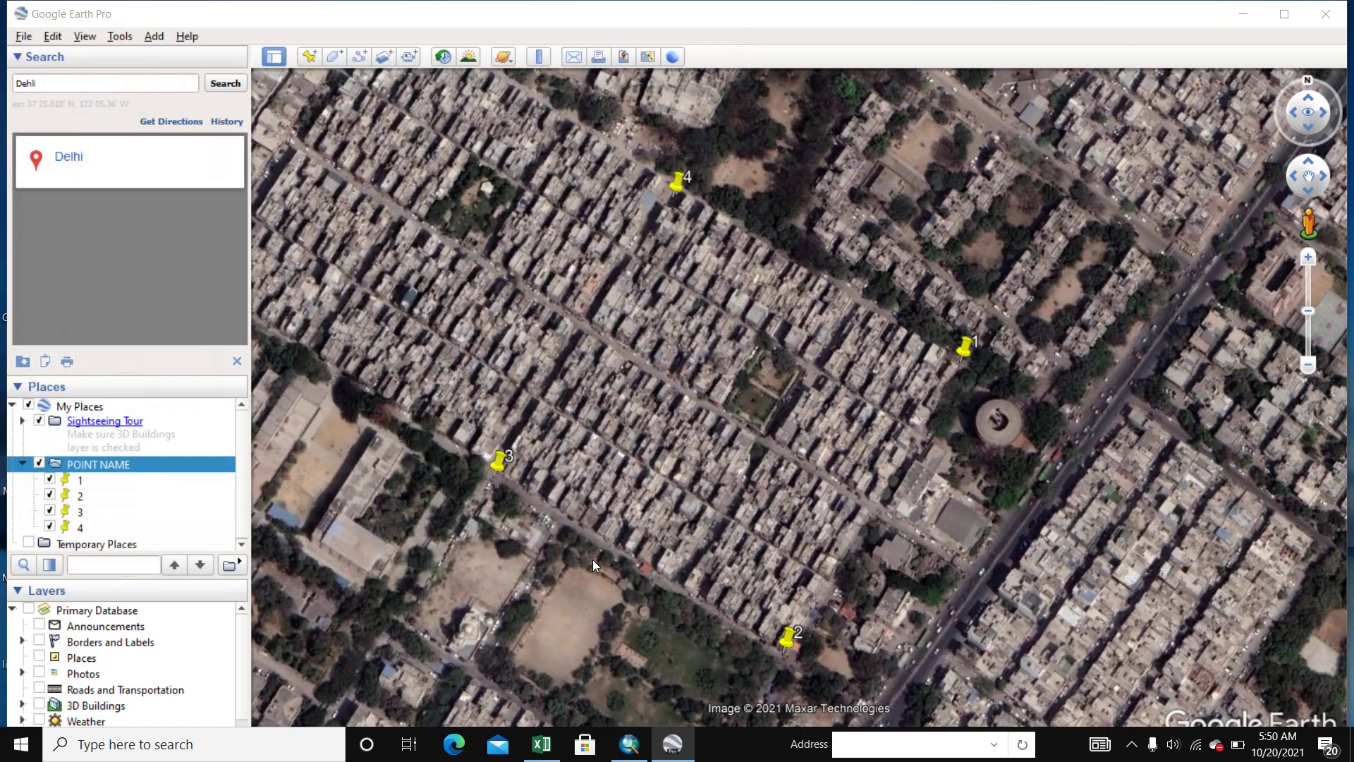
Switch to ArcMap and open the KML To Layer conversion tool from ArcToolbox.
click(1236, 15)
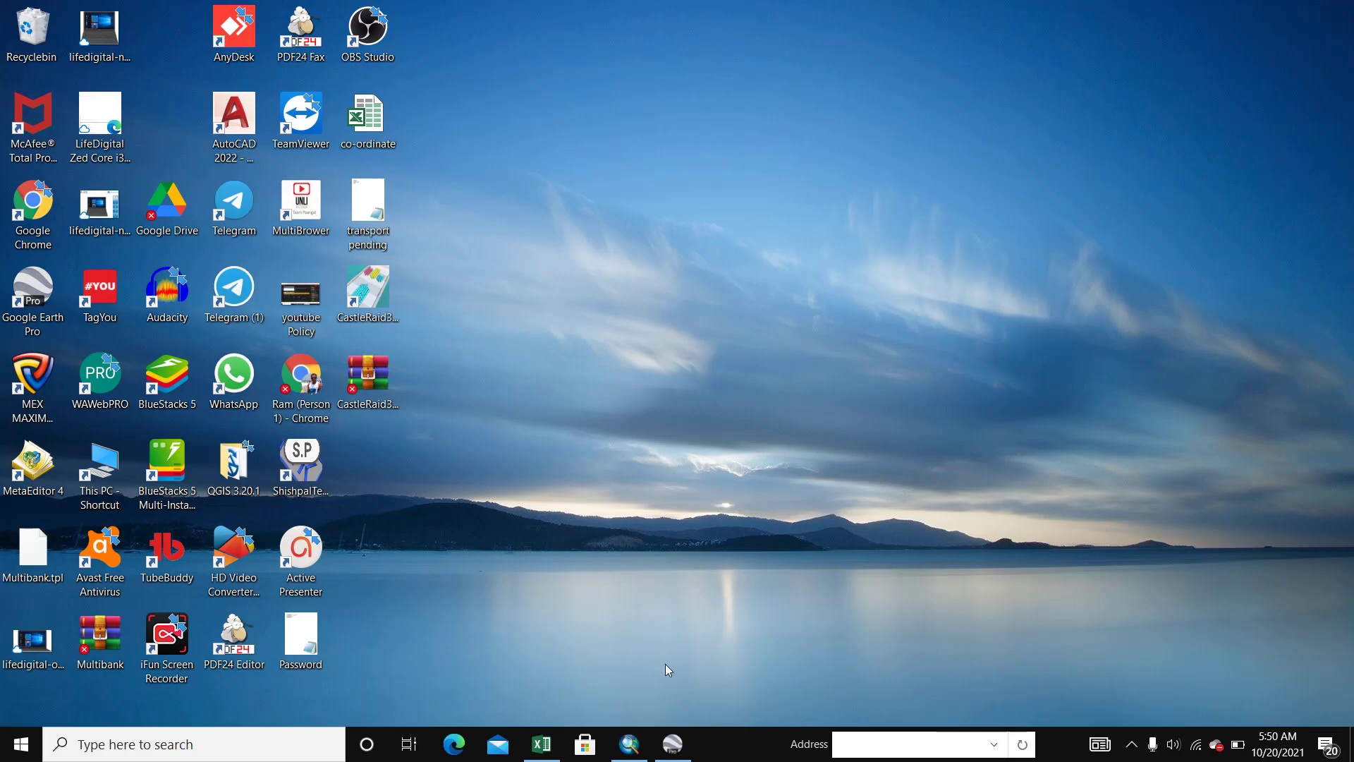
click(631, 746)
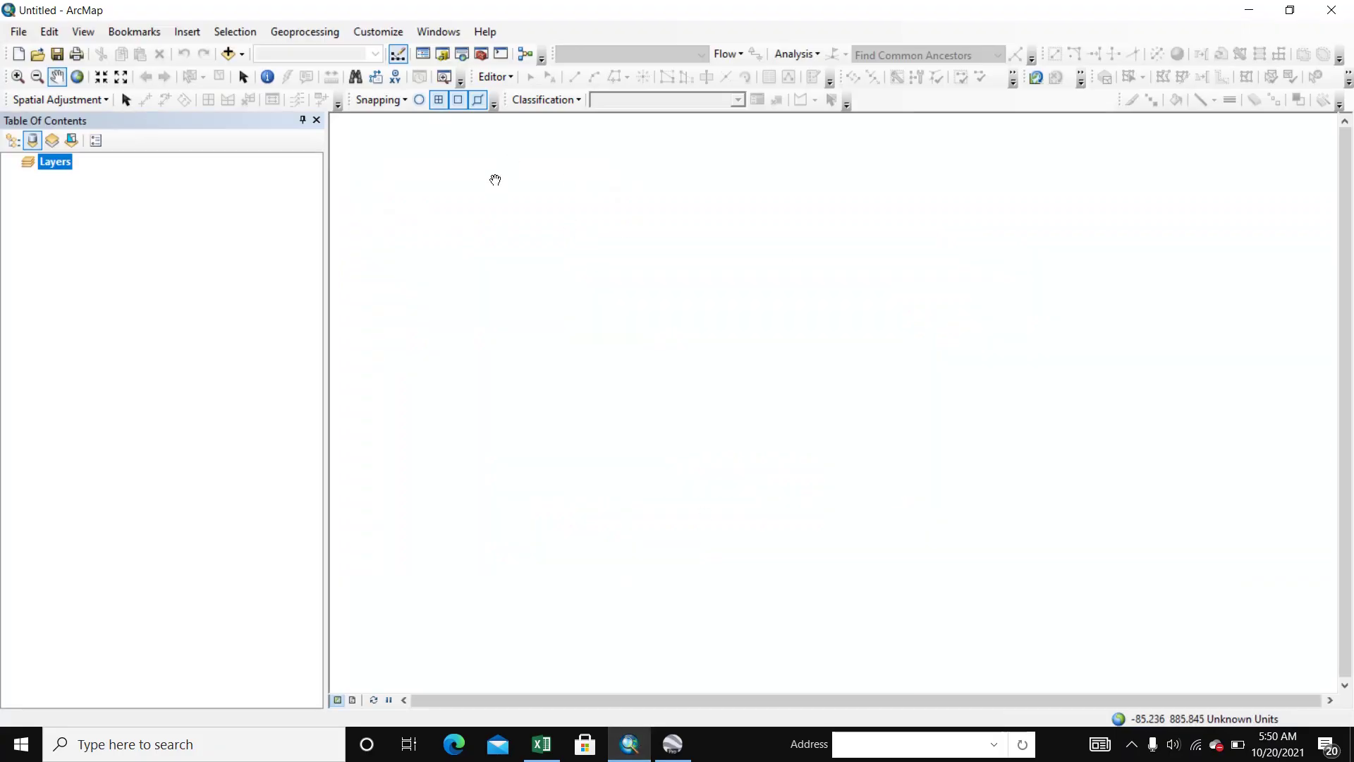
click(482, 55)
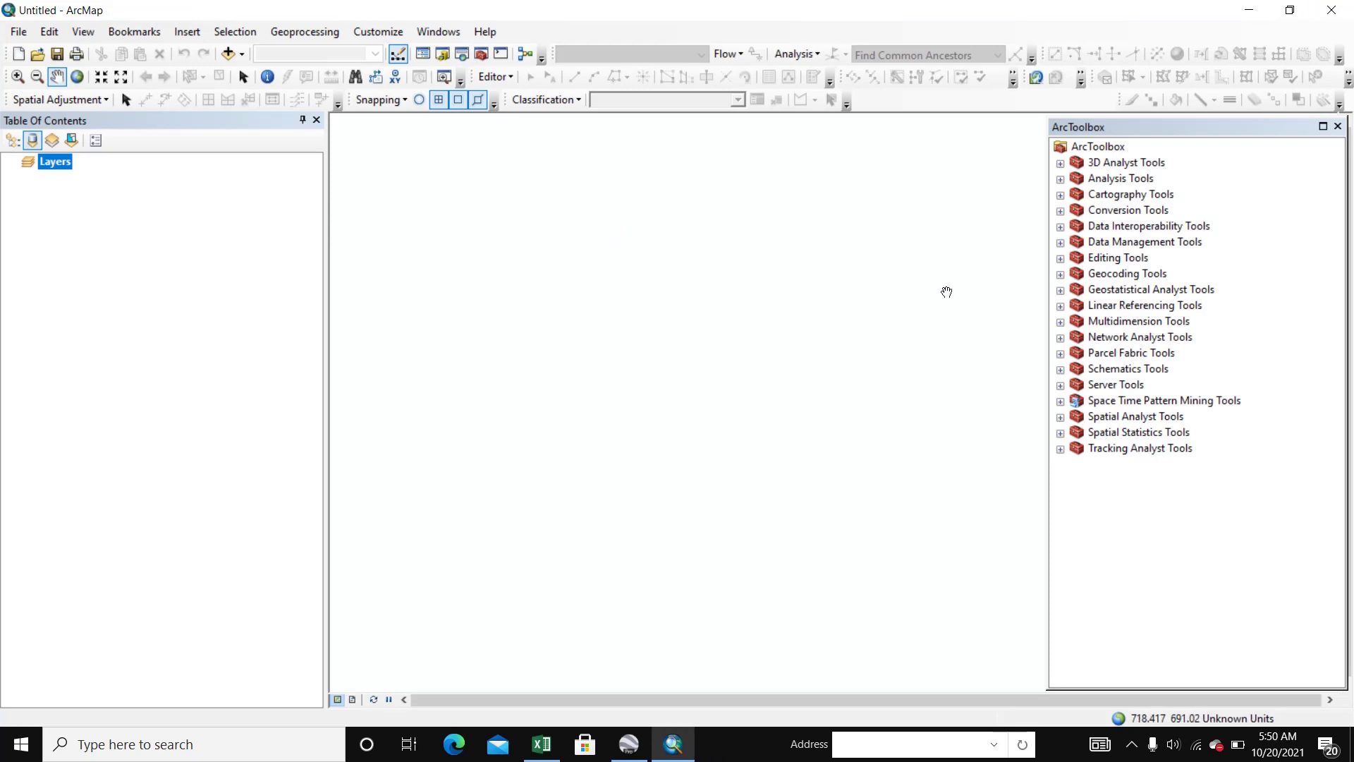
click(1062, 213)
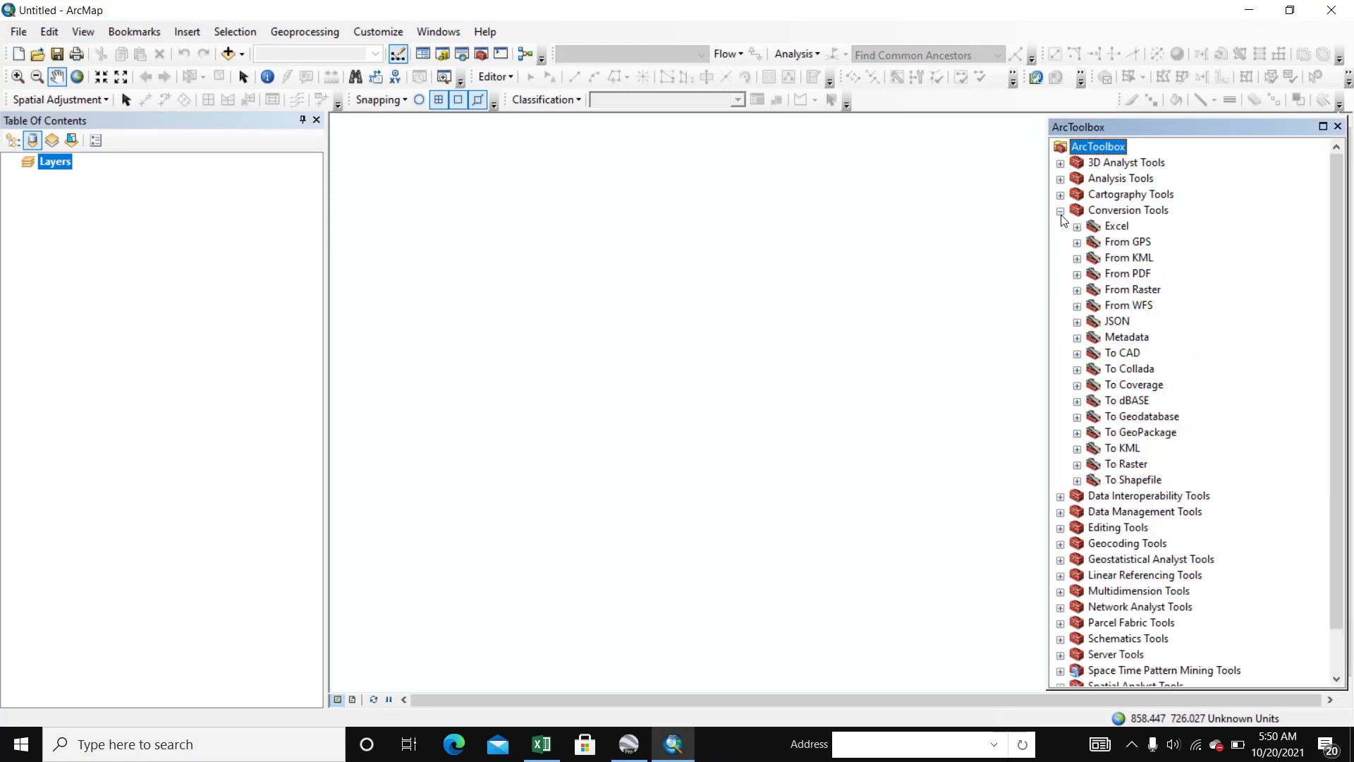
click(1077, 259)
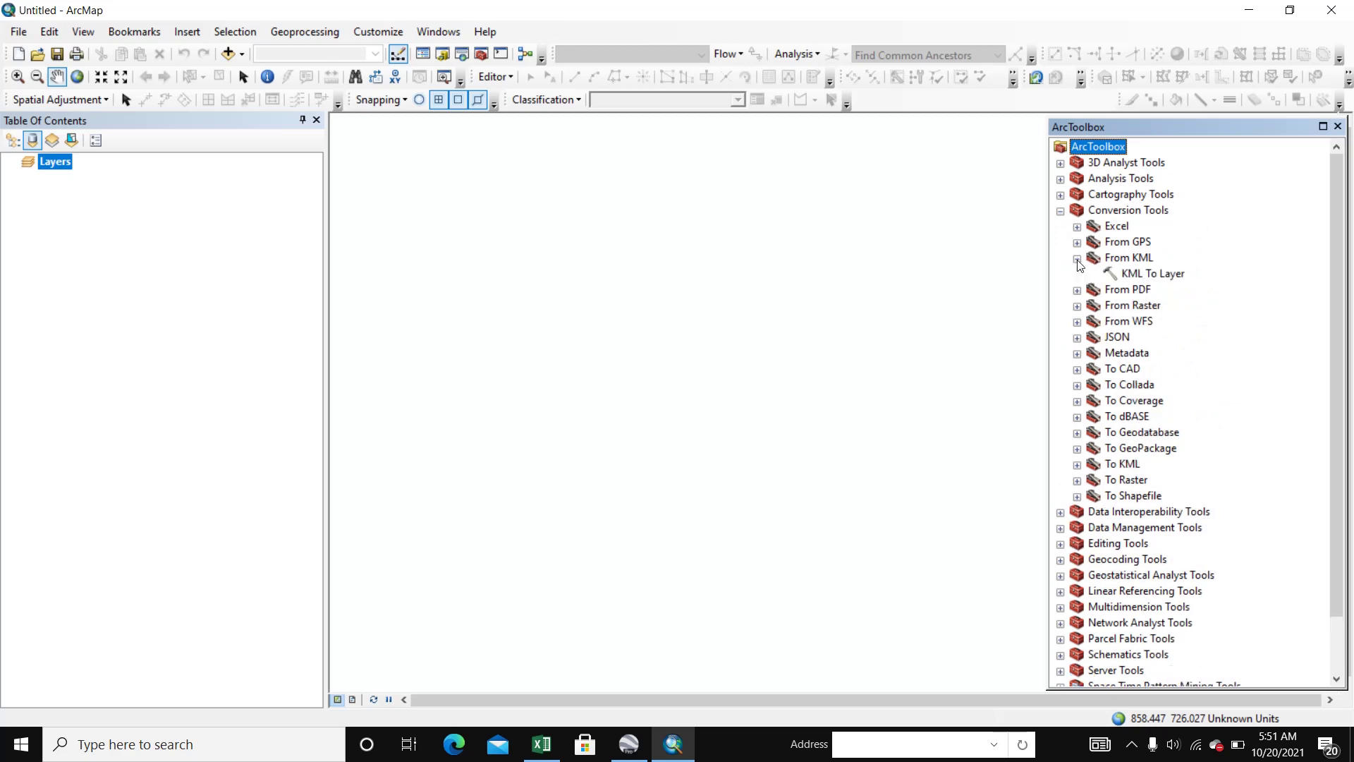
click(1146, 276)
double_click(1144, 274)
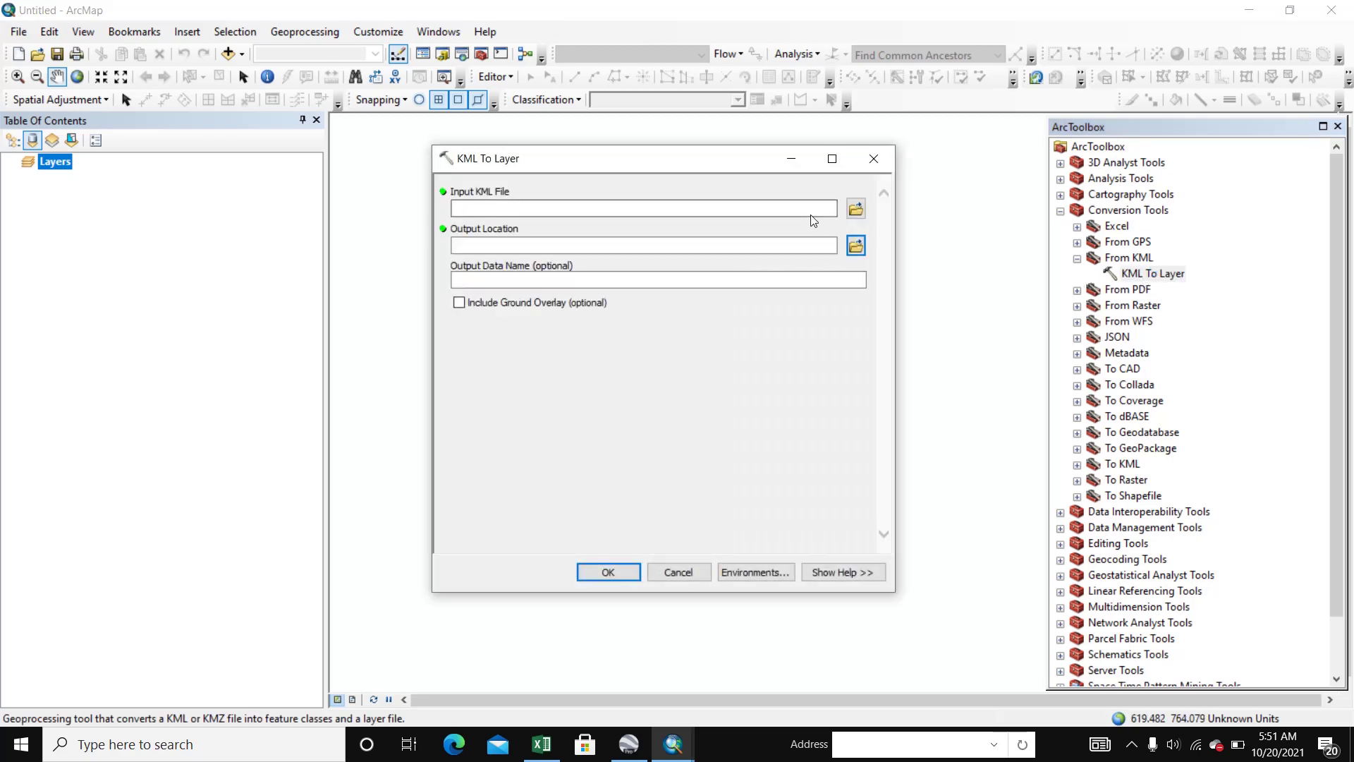
Convert Point1.kmz from the Latlong folder to a layer named Point1, keeping the preset output location, and view all four placemarks.
click(856, 210)
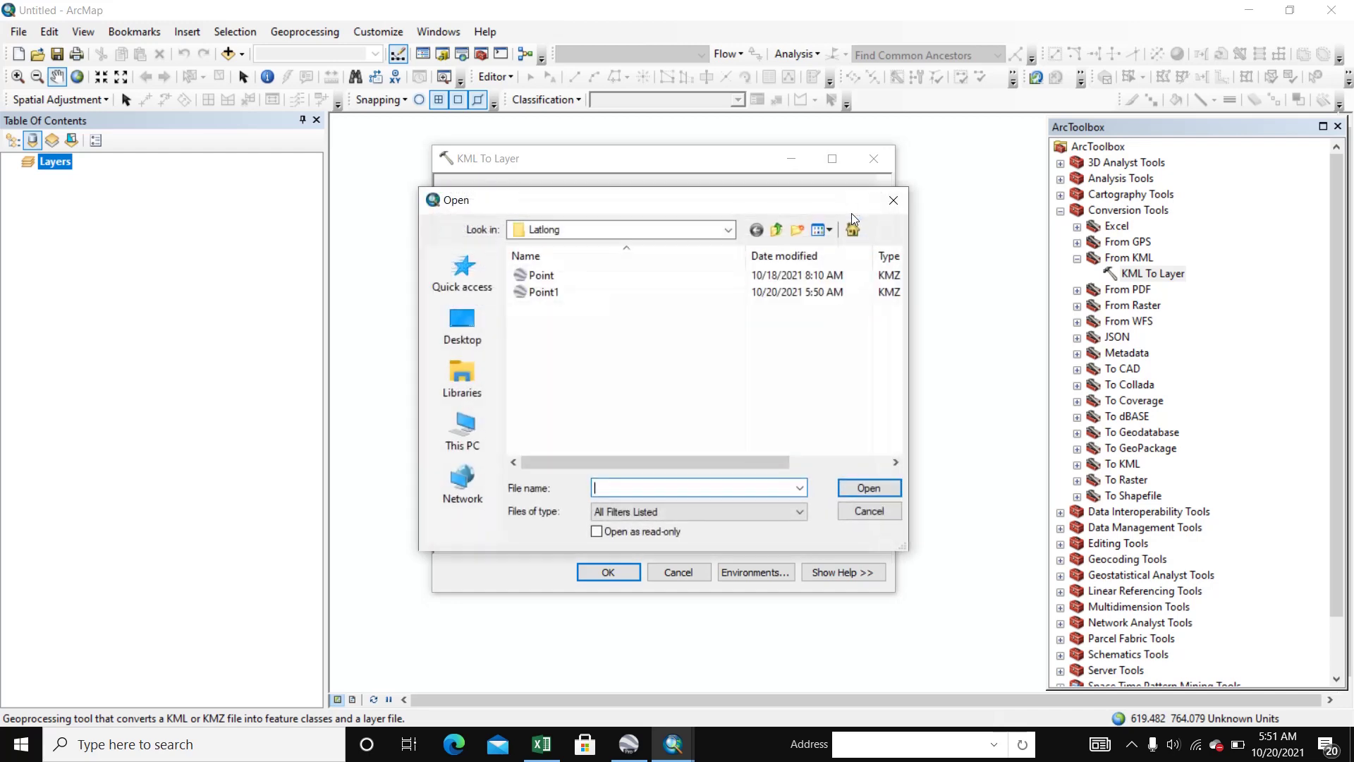
click(540, 293)
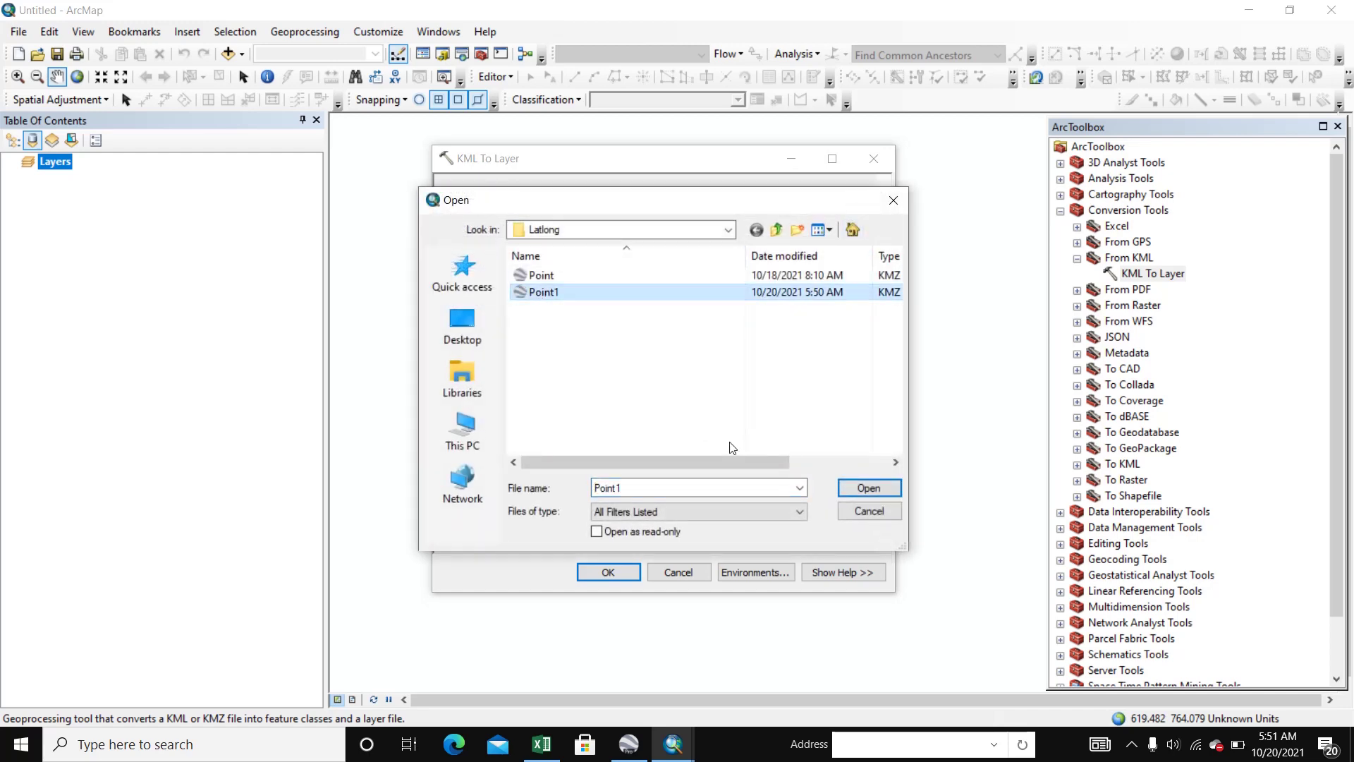
click(868, 489)
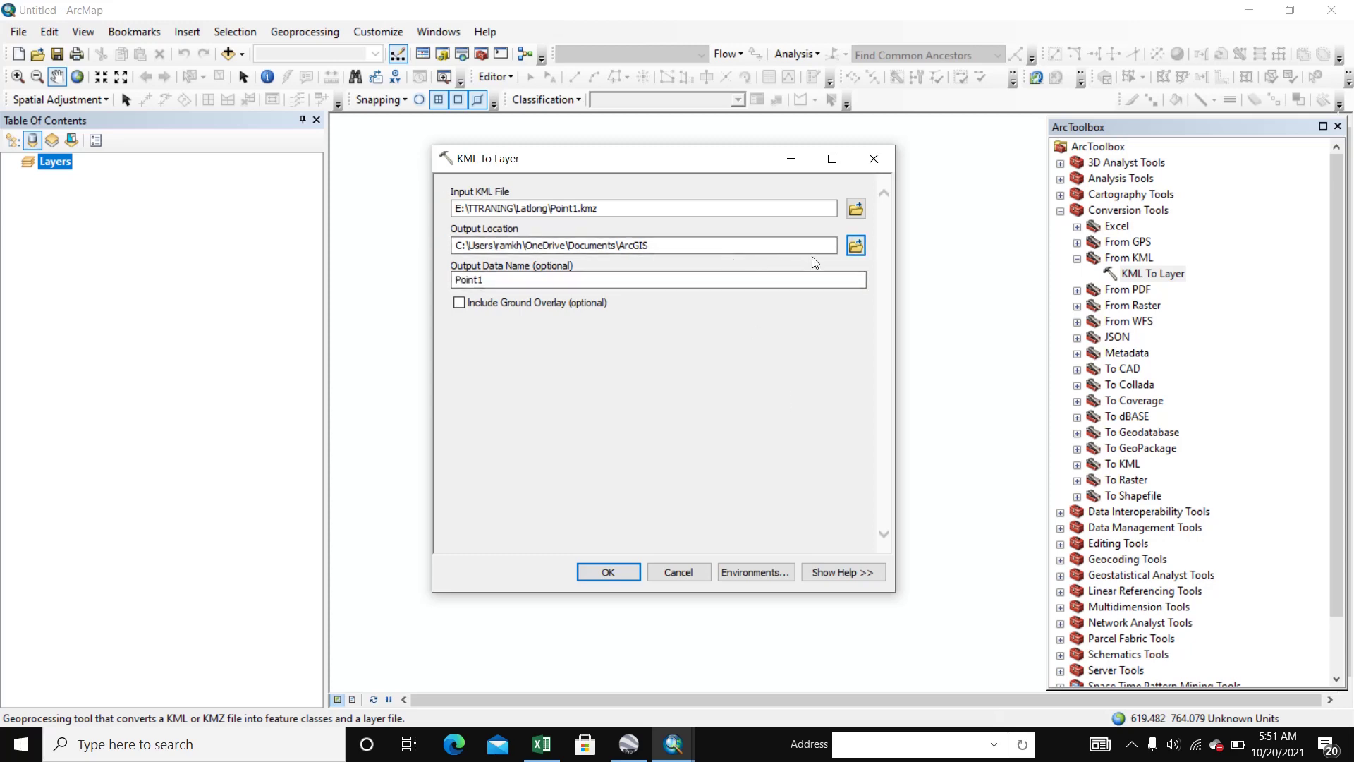
click(854, 247)
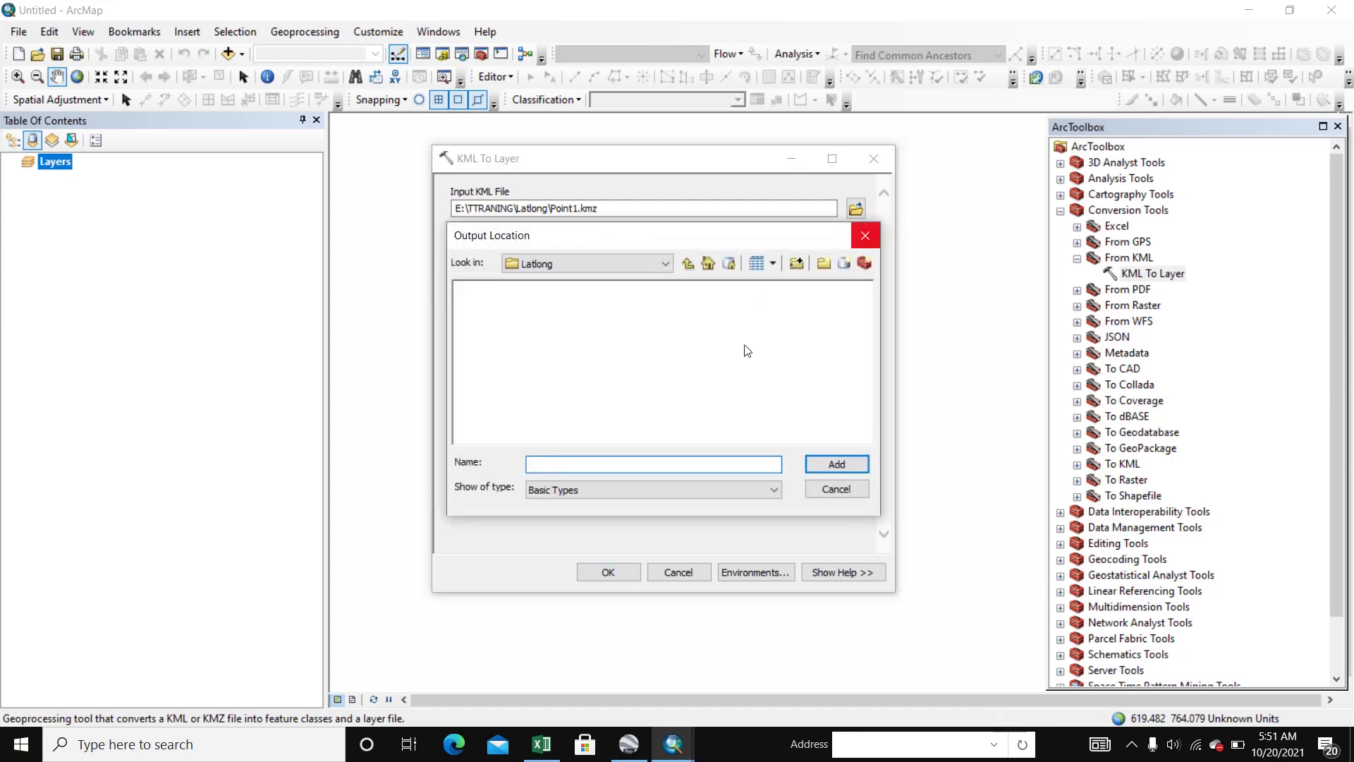
click(864, 237)
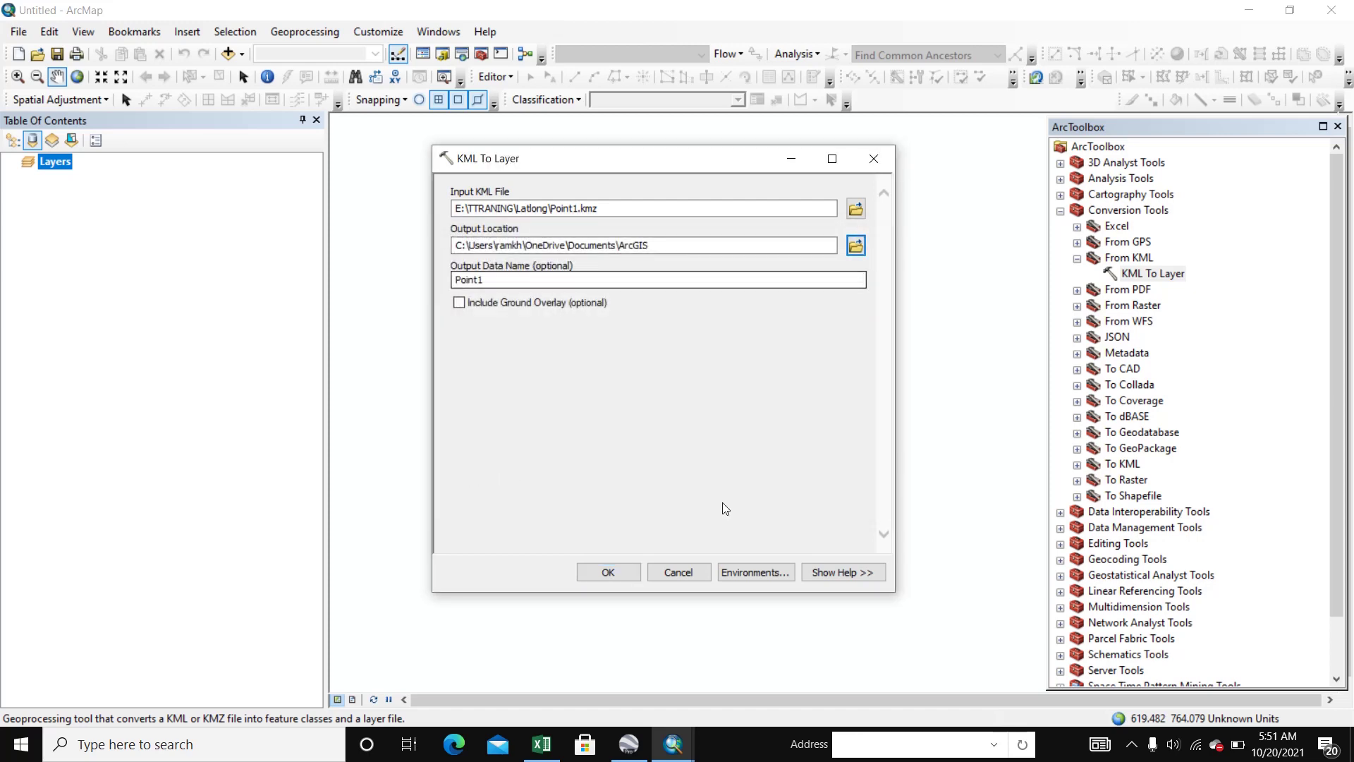
click(609, 573)
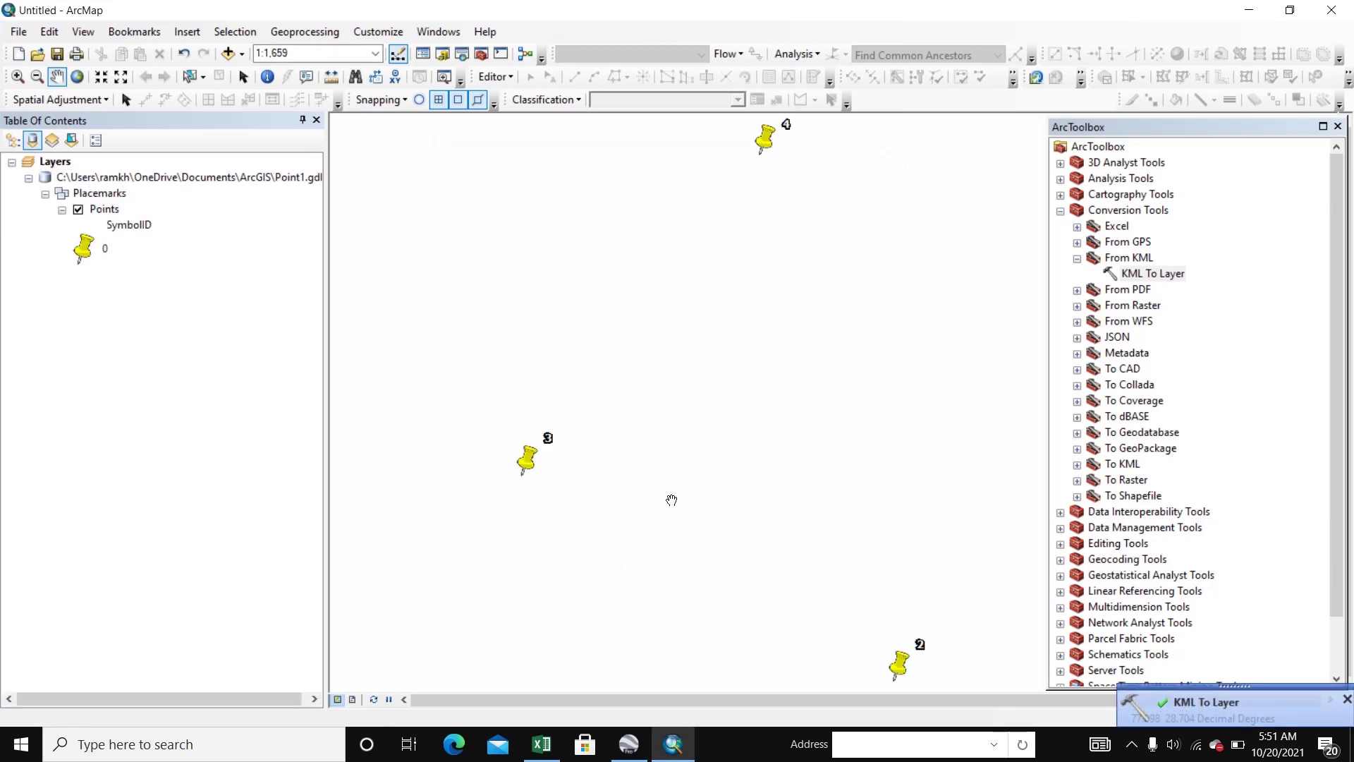
scroll(671, 496, up, 2)
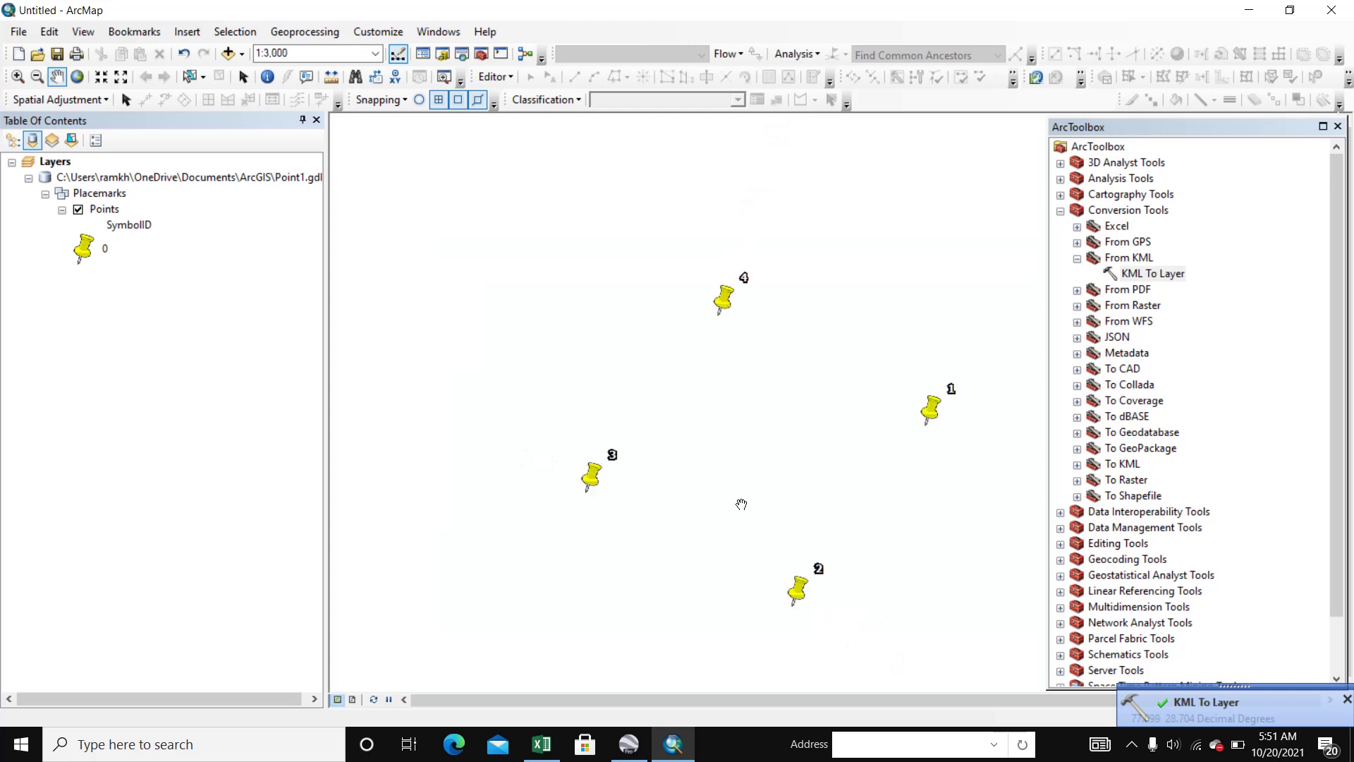
drag(740, 501, 671, 463)
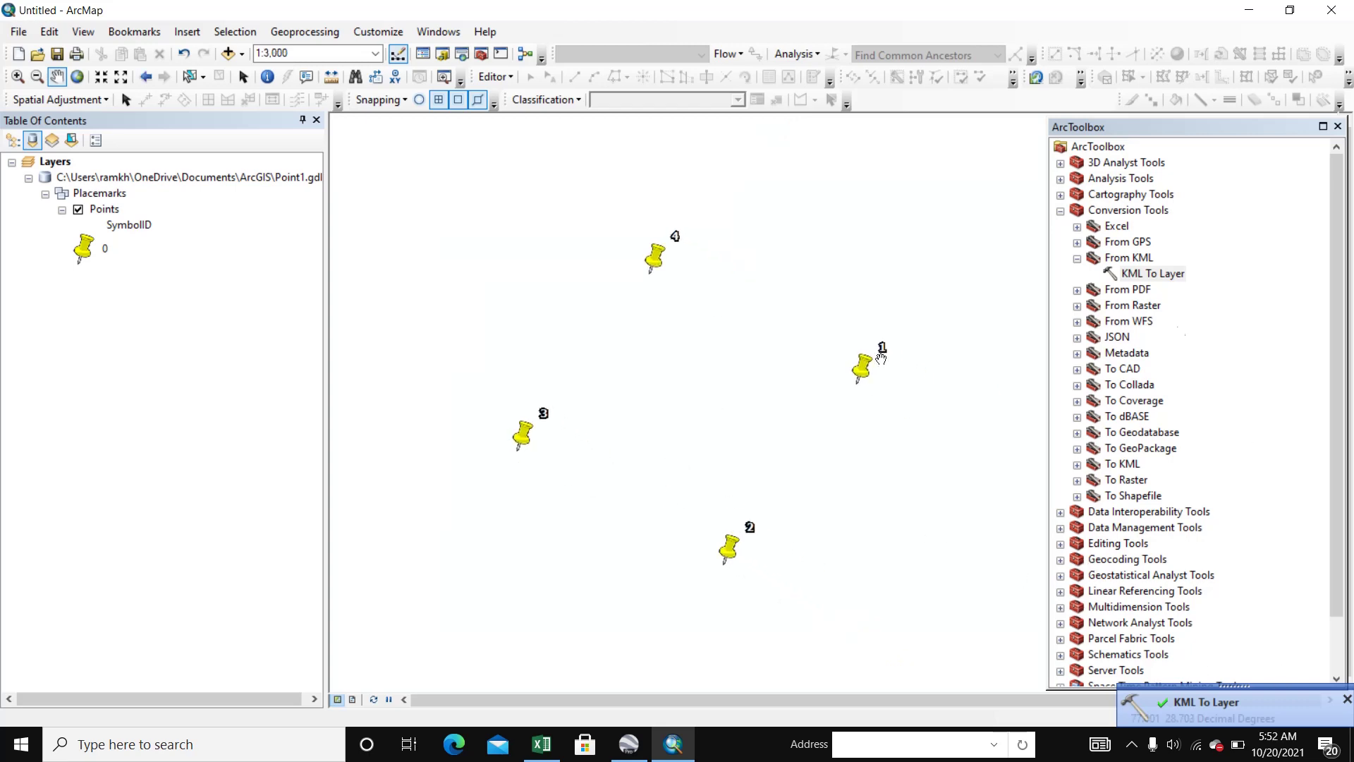
Start exporting all features of the Points layer, using the source data's coordinate system and the E:\TTRANING\Latlong folder for the output.
click(170, 319)
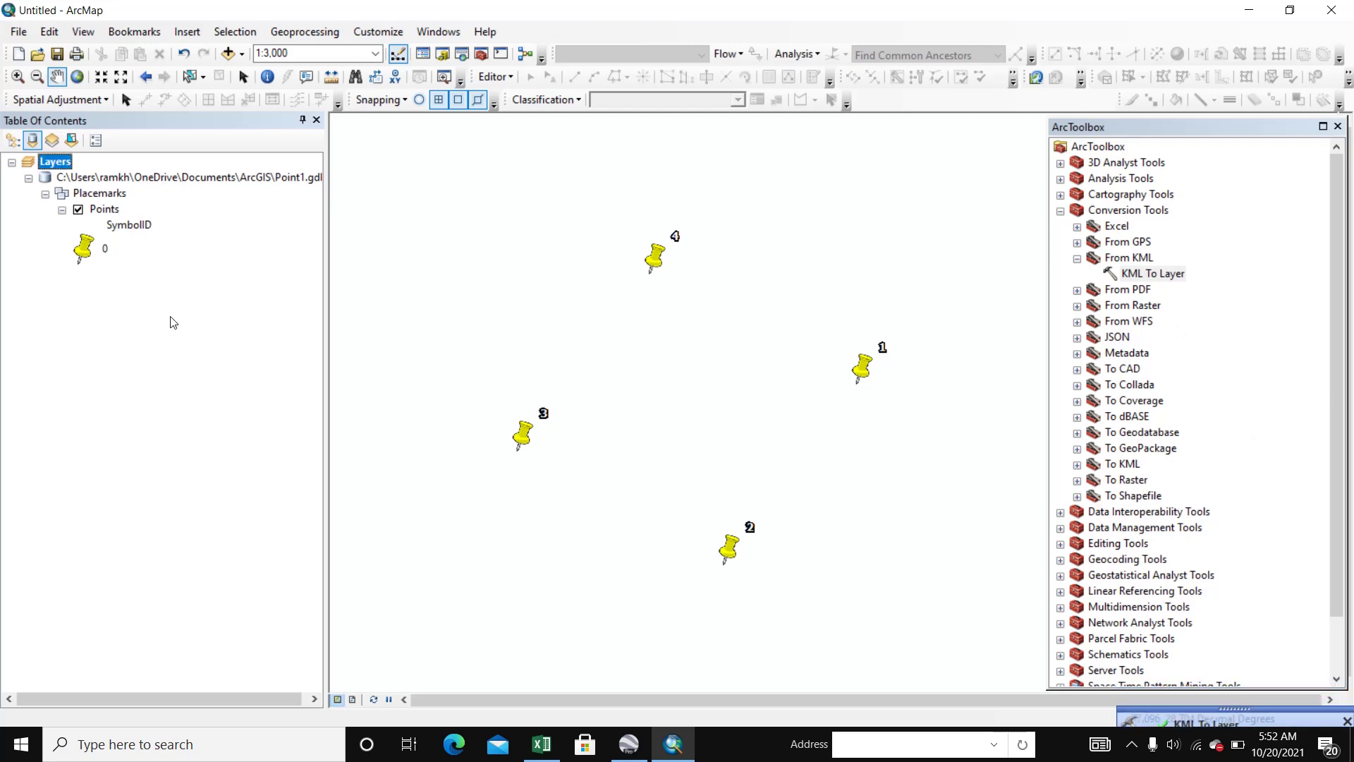
click(104, 210)
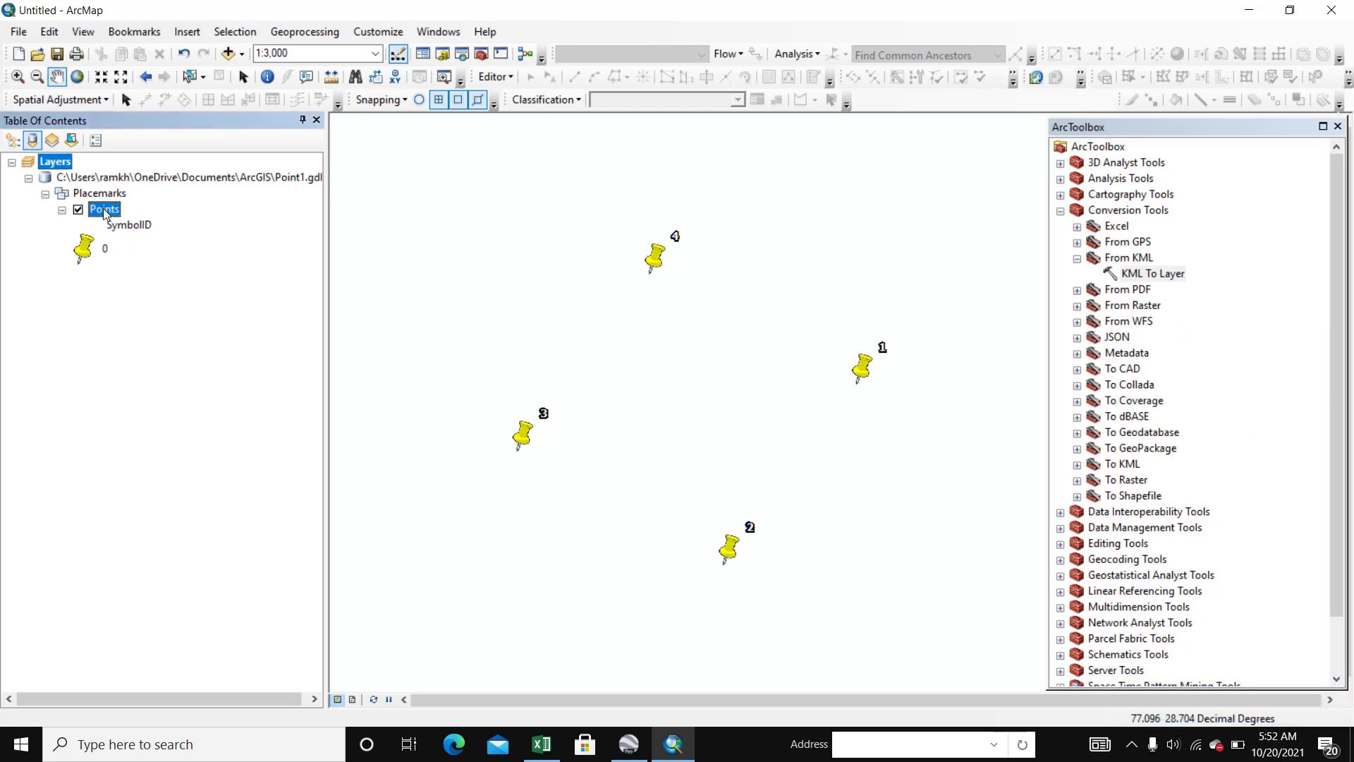
right_click(104, 210)
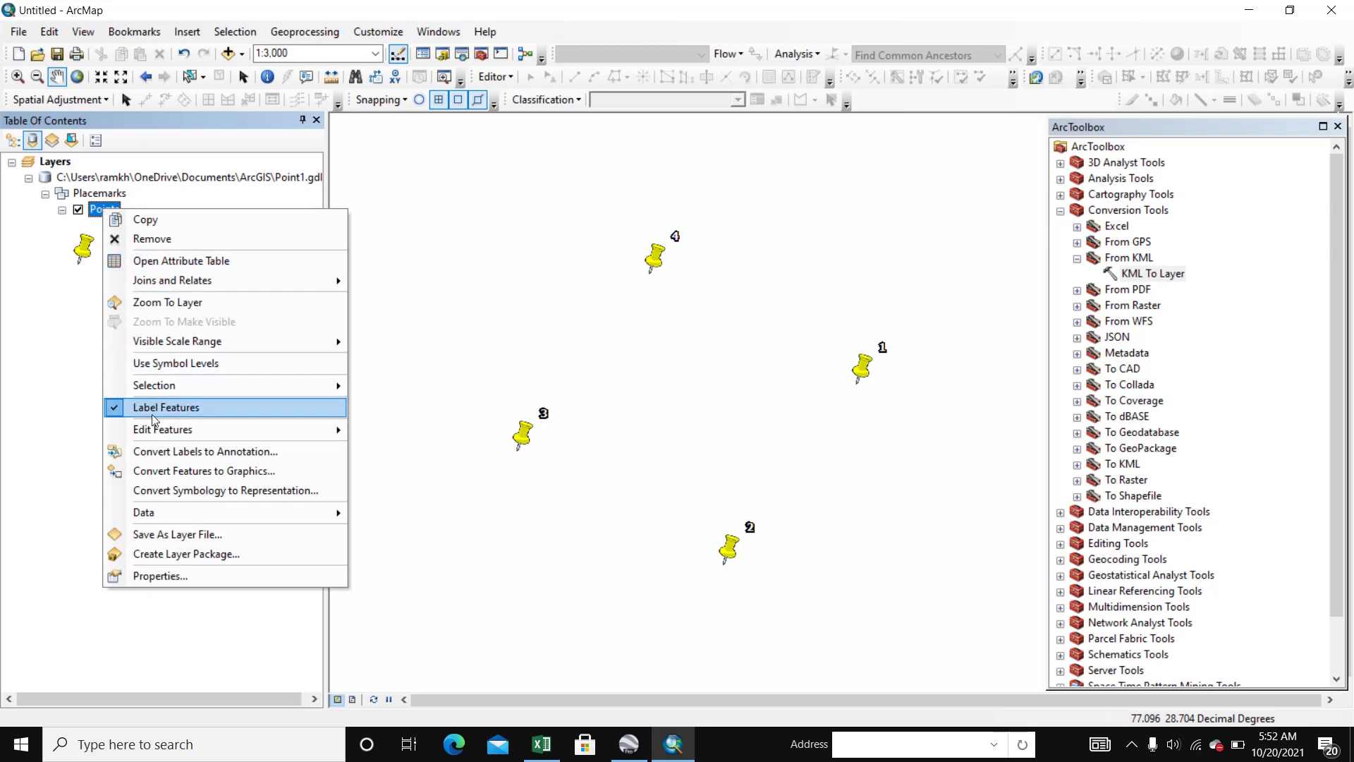
mouse_move(316, 515)
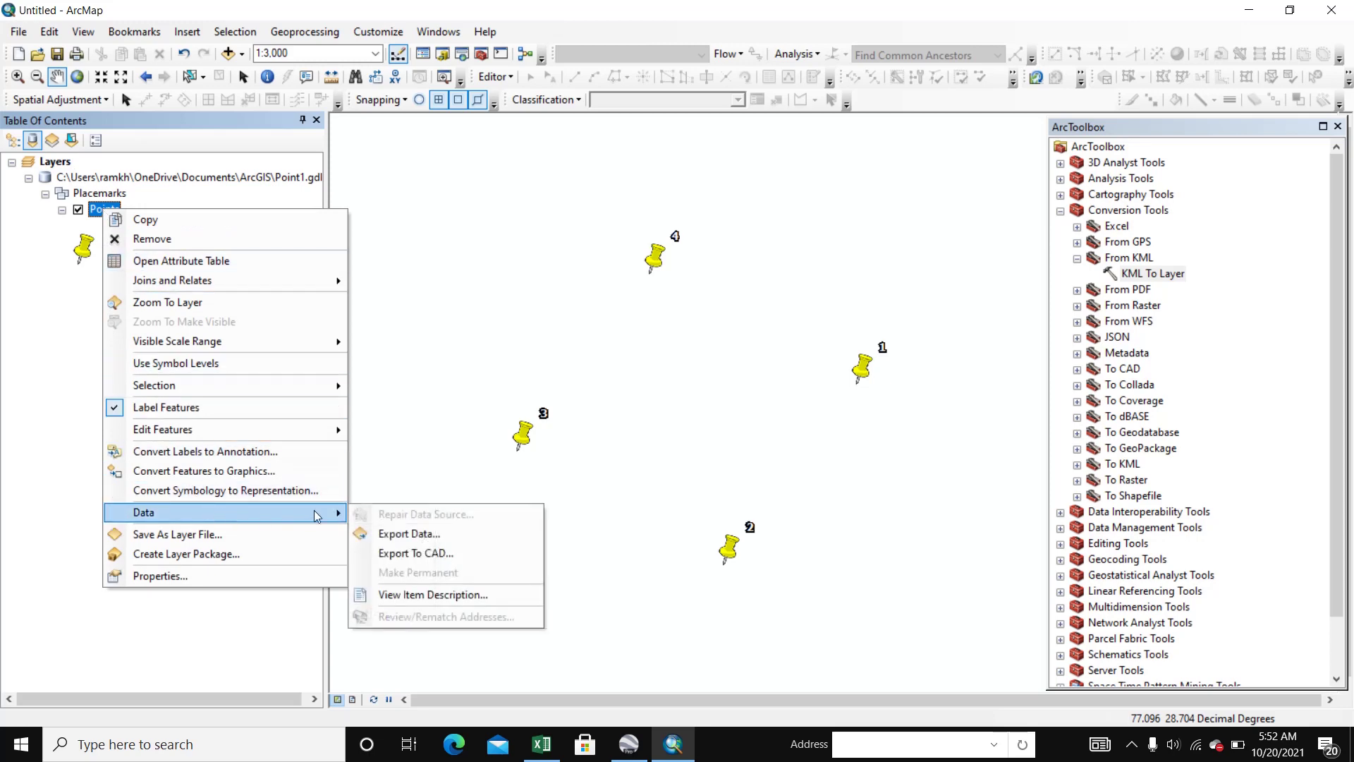
click(400, 534)
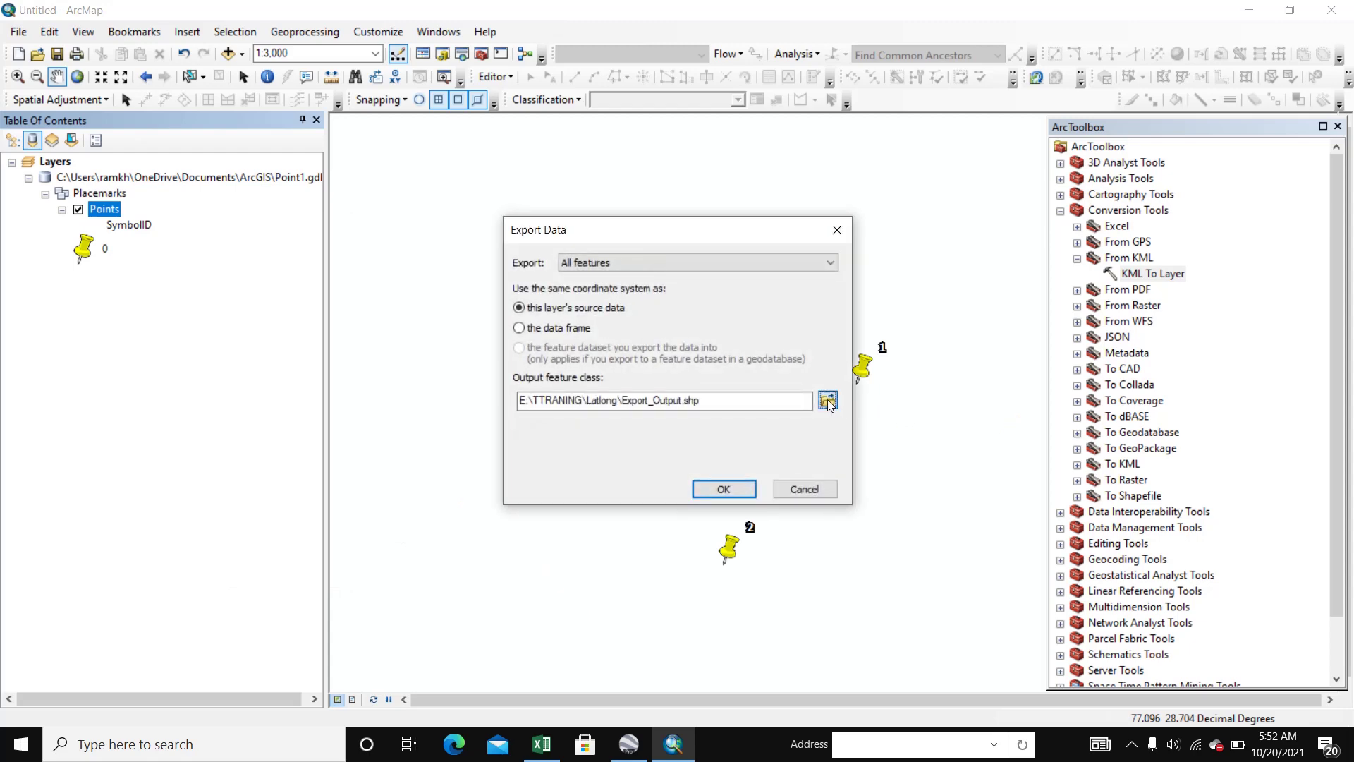
click(827, 400)
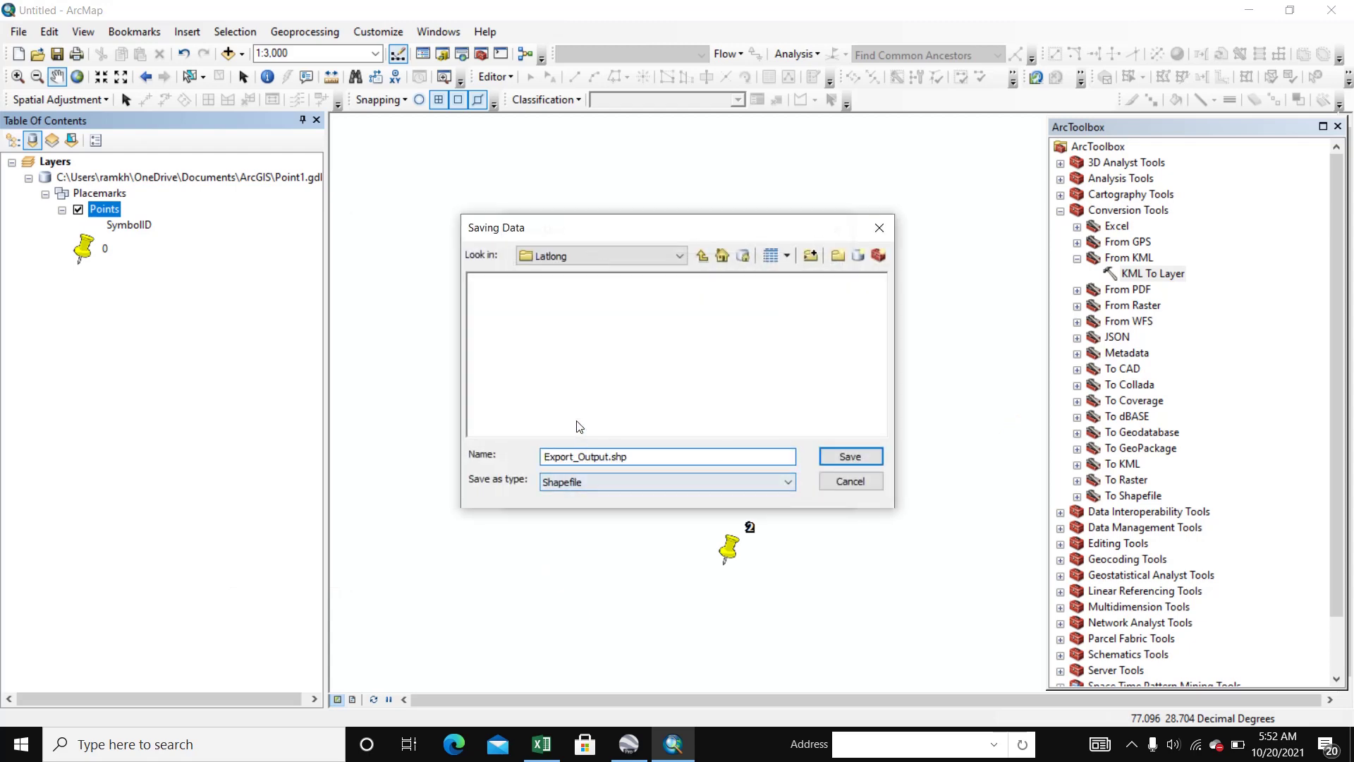
click(703, 255)
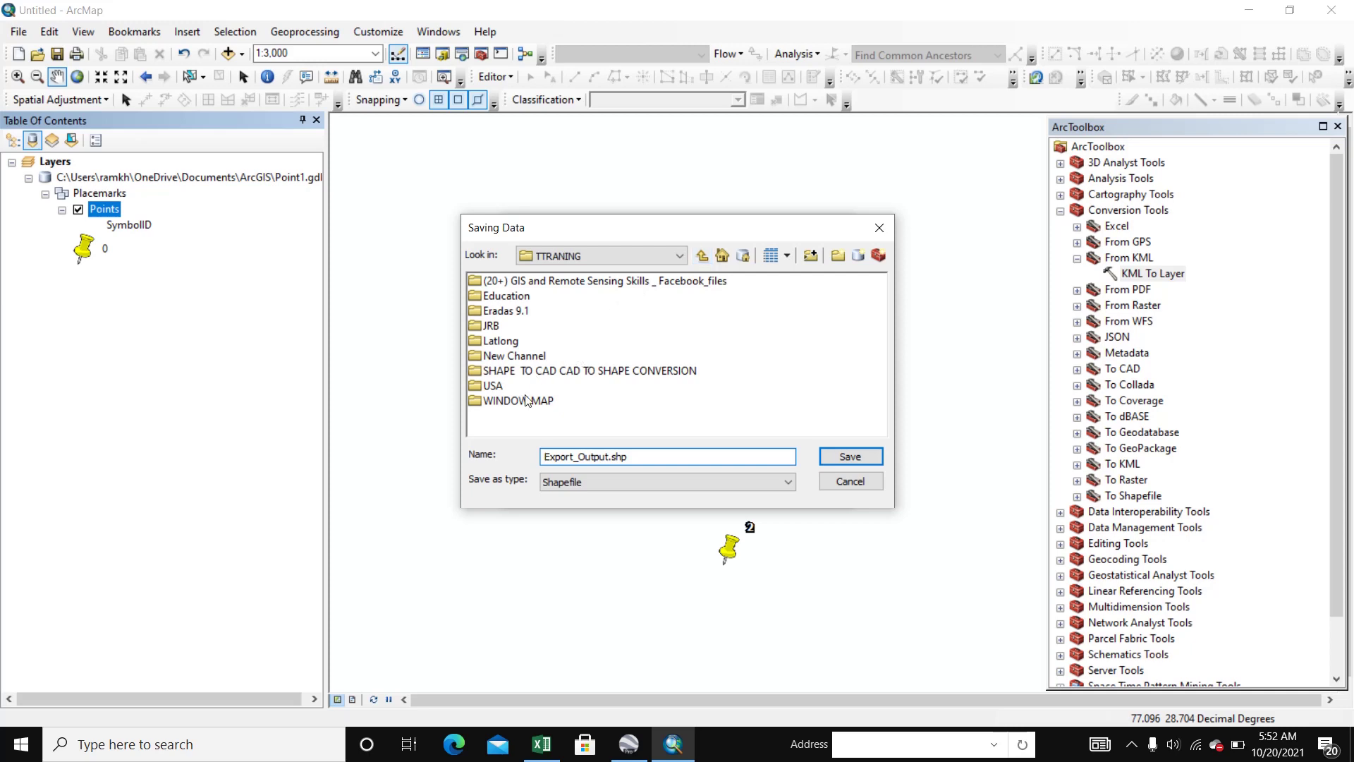
double_click(502, 344)
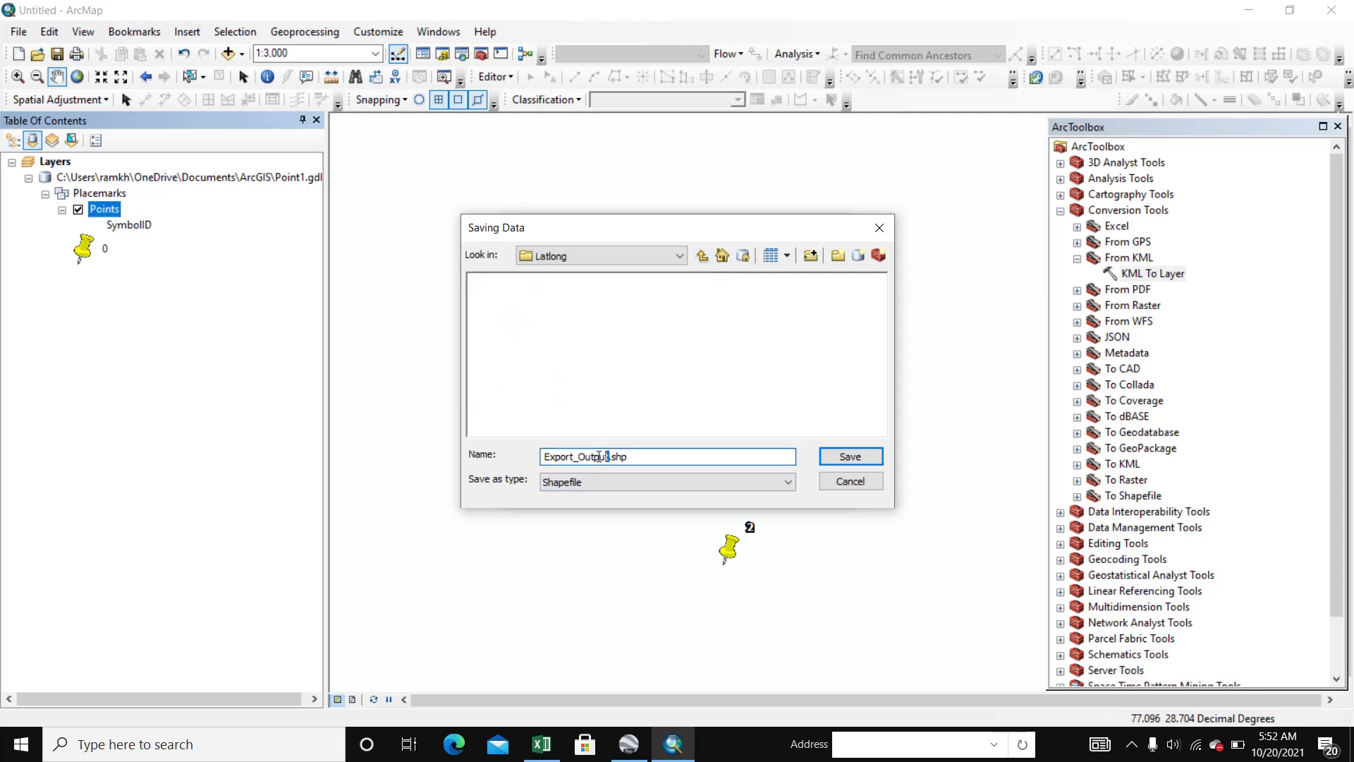
Name the output shapefile SHAPE FILE POINT, run the export and add the exported data to the map.
drag(610, 457, 514, 457)
text(sHAPE)
key(BackSpace)
key(BackSpace)
key(BackSpace)
key(BackSpace)
key(BackSpace)
text(SHAPE FILE )
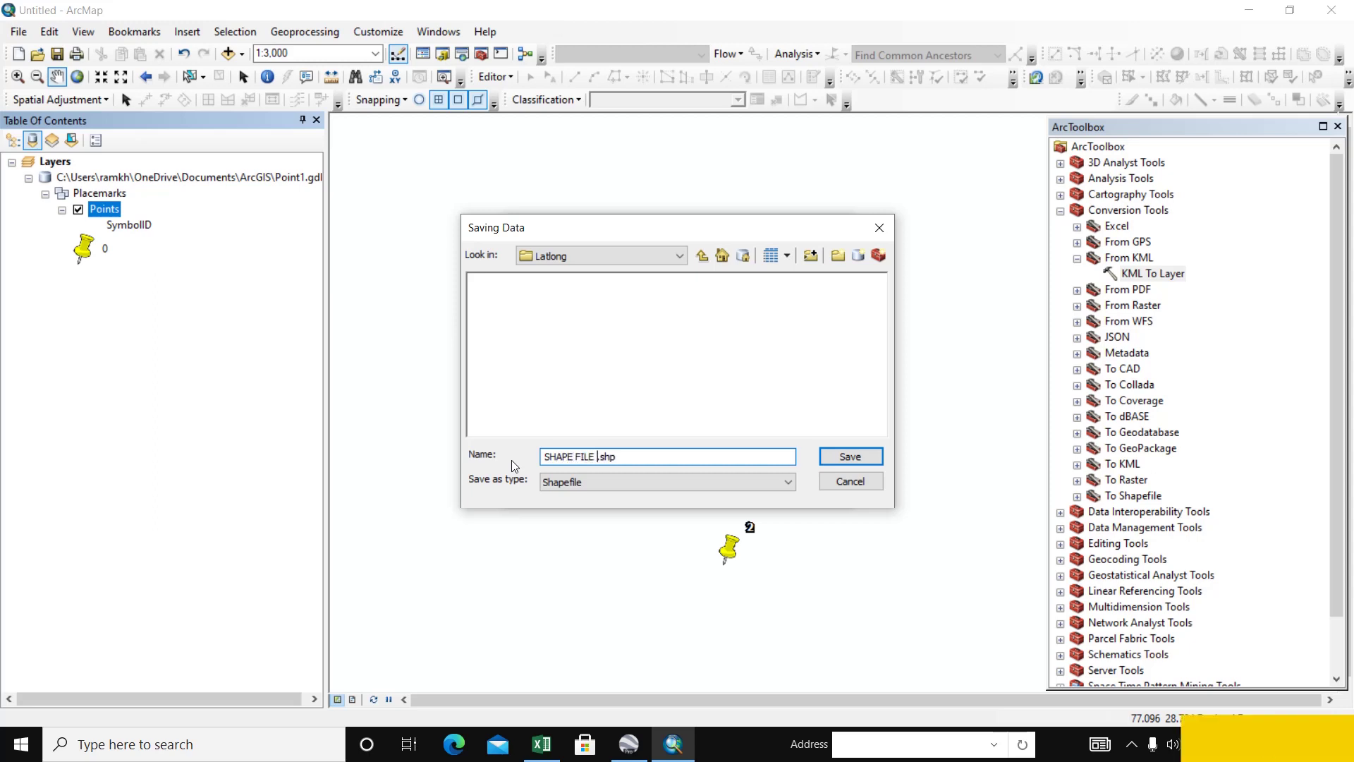
text(POINT)
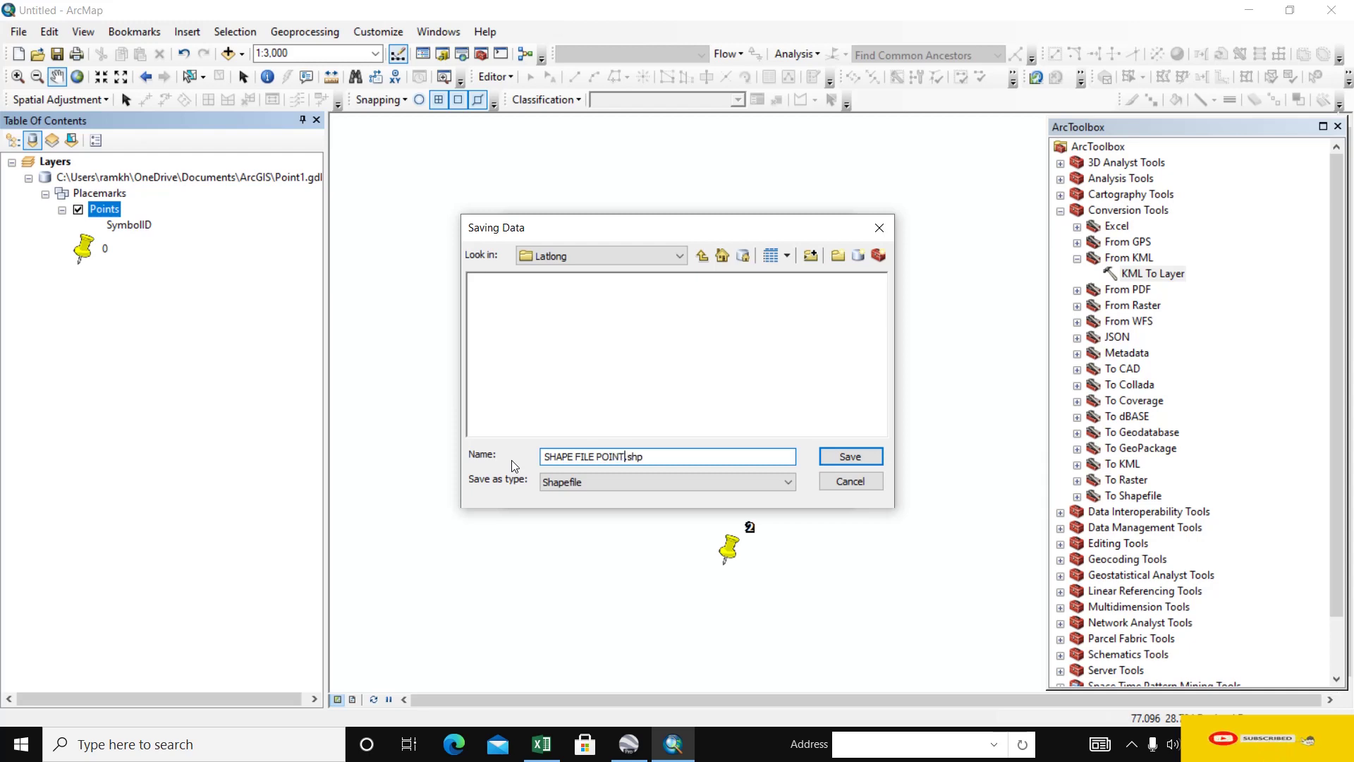
click(836, 459)
click(723, 489)
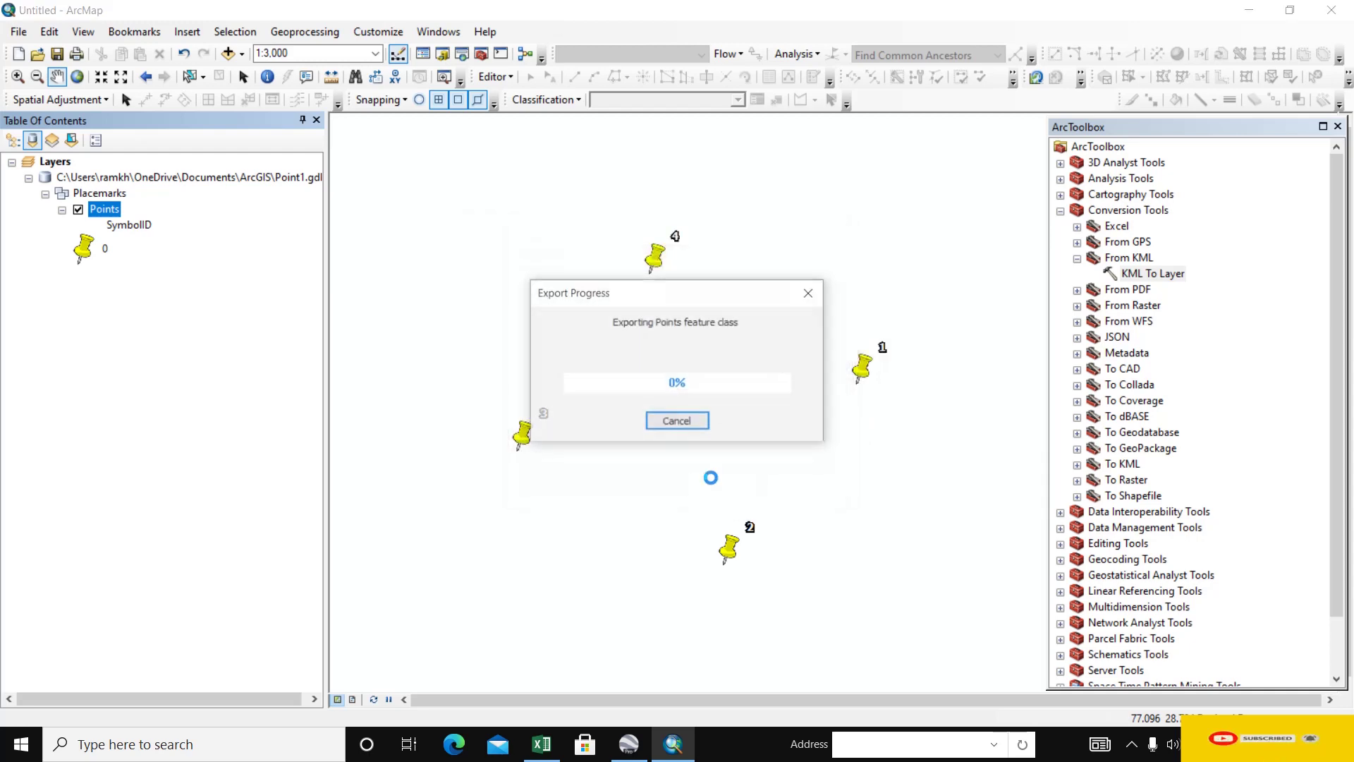
click(737, 433)
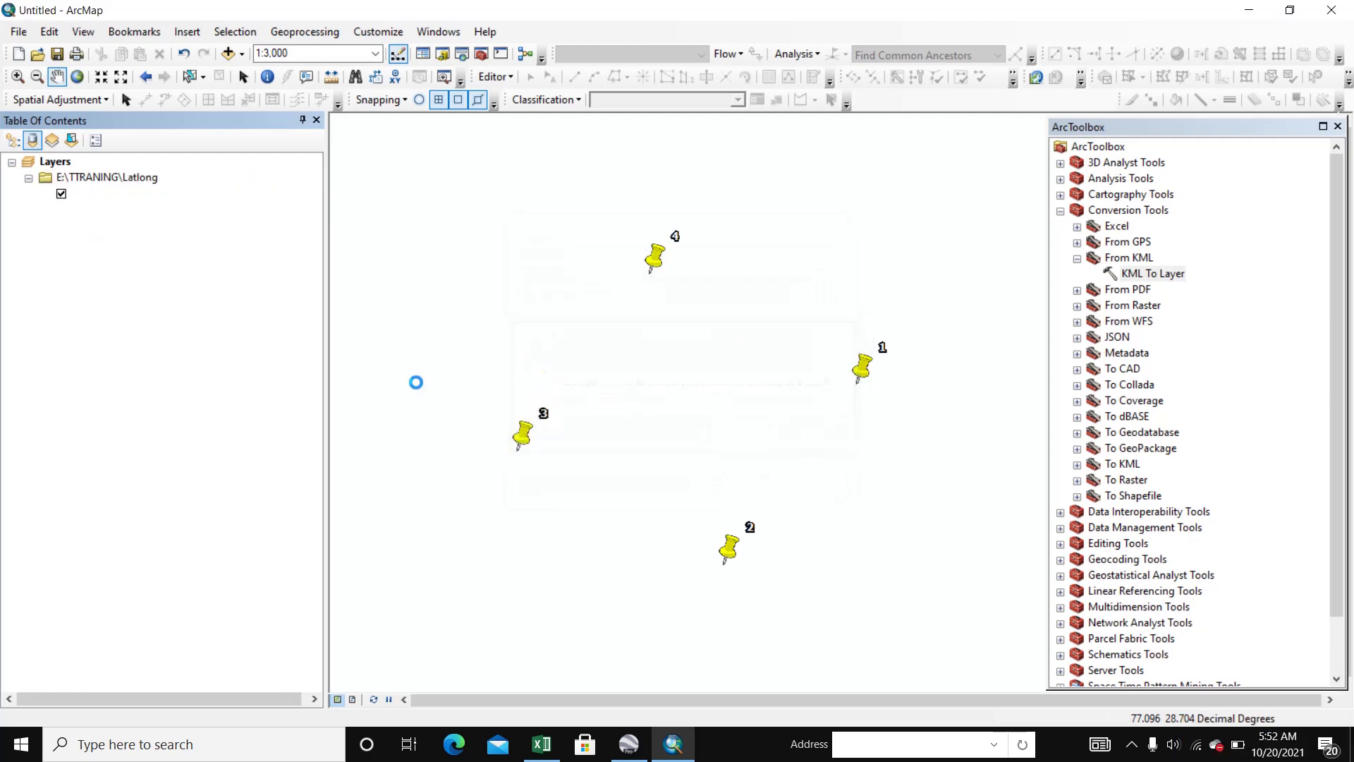
Remove the Point1 geodatabase with its Placemarks group from the map, keeping only the exported shapefile.
right_click(140, 225)
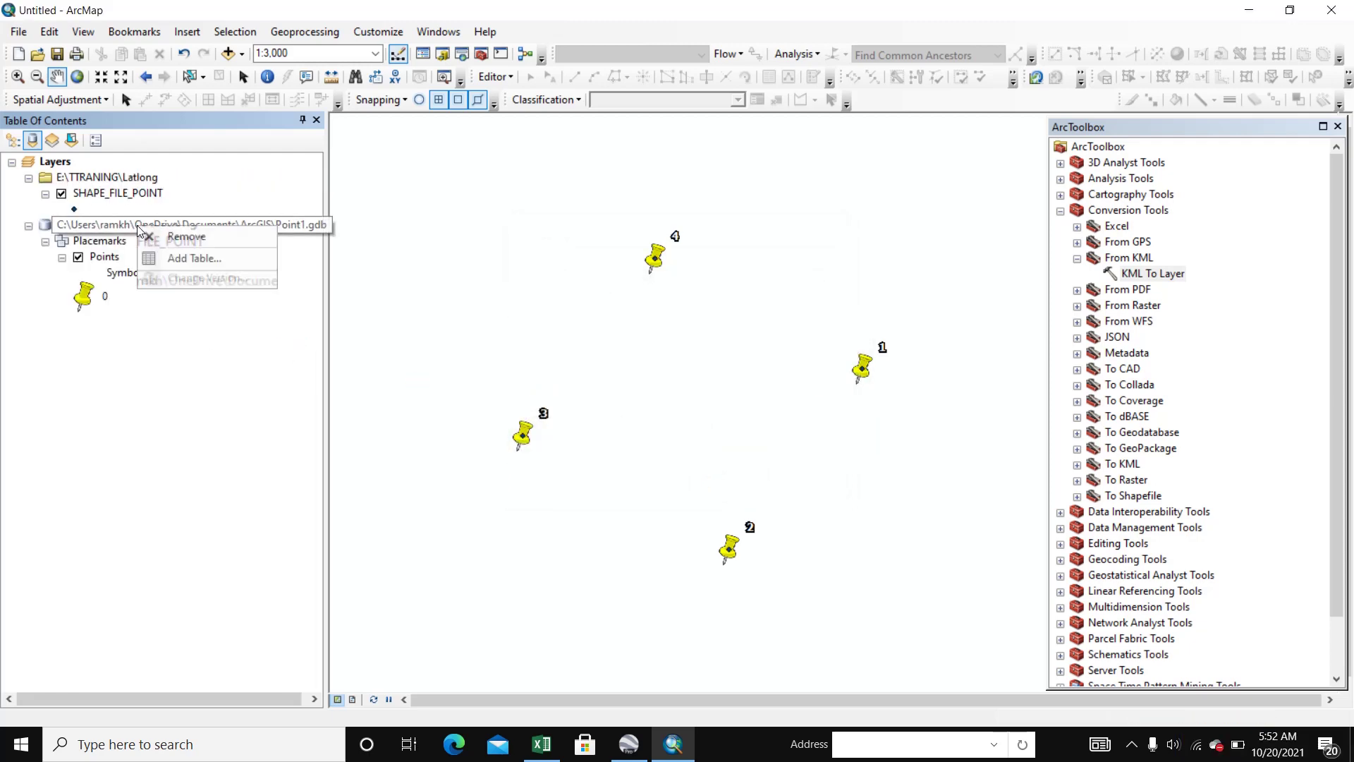
click(171, 237)
click(159, 338)
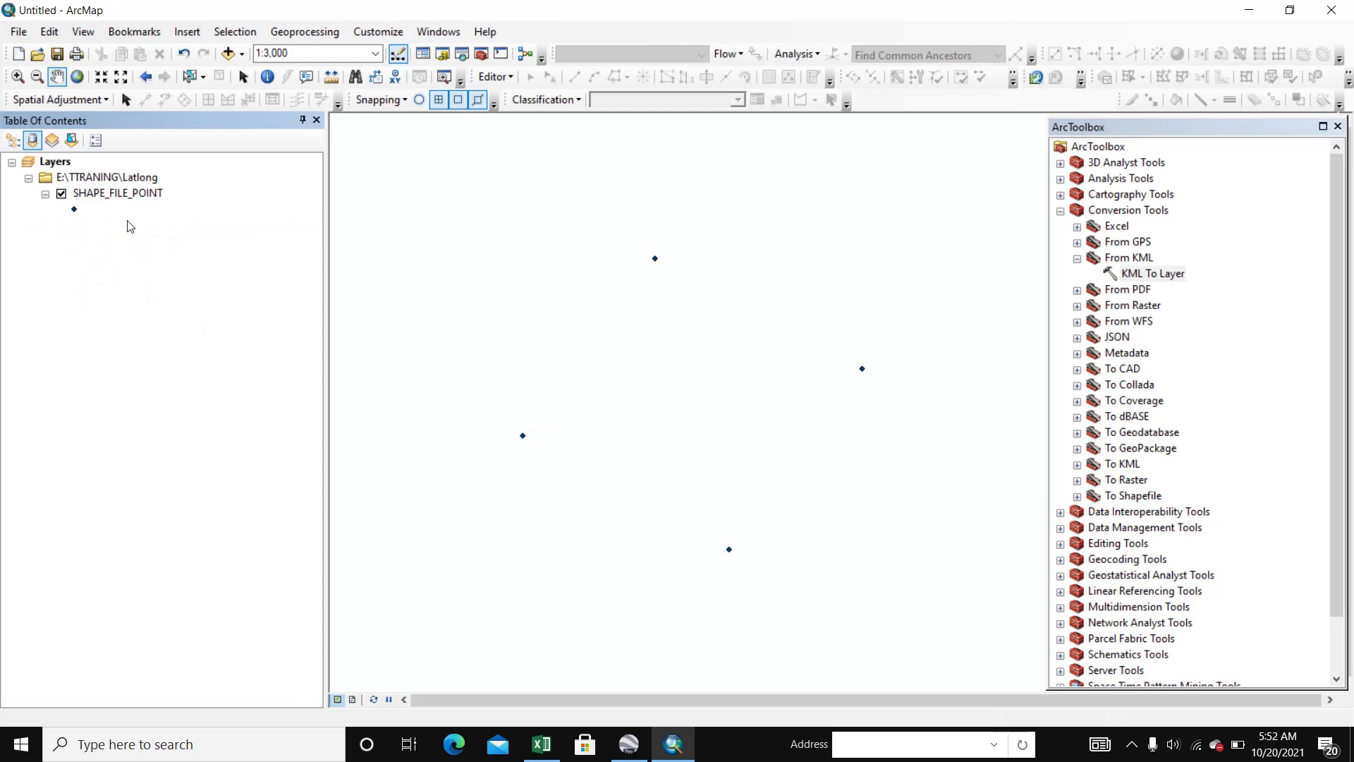
Examine the attribute table of SHAPE_FILE_POINT across all its columns, and close it.
right_click(124, 202)
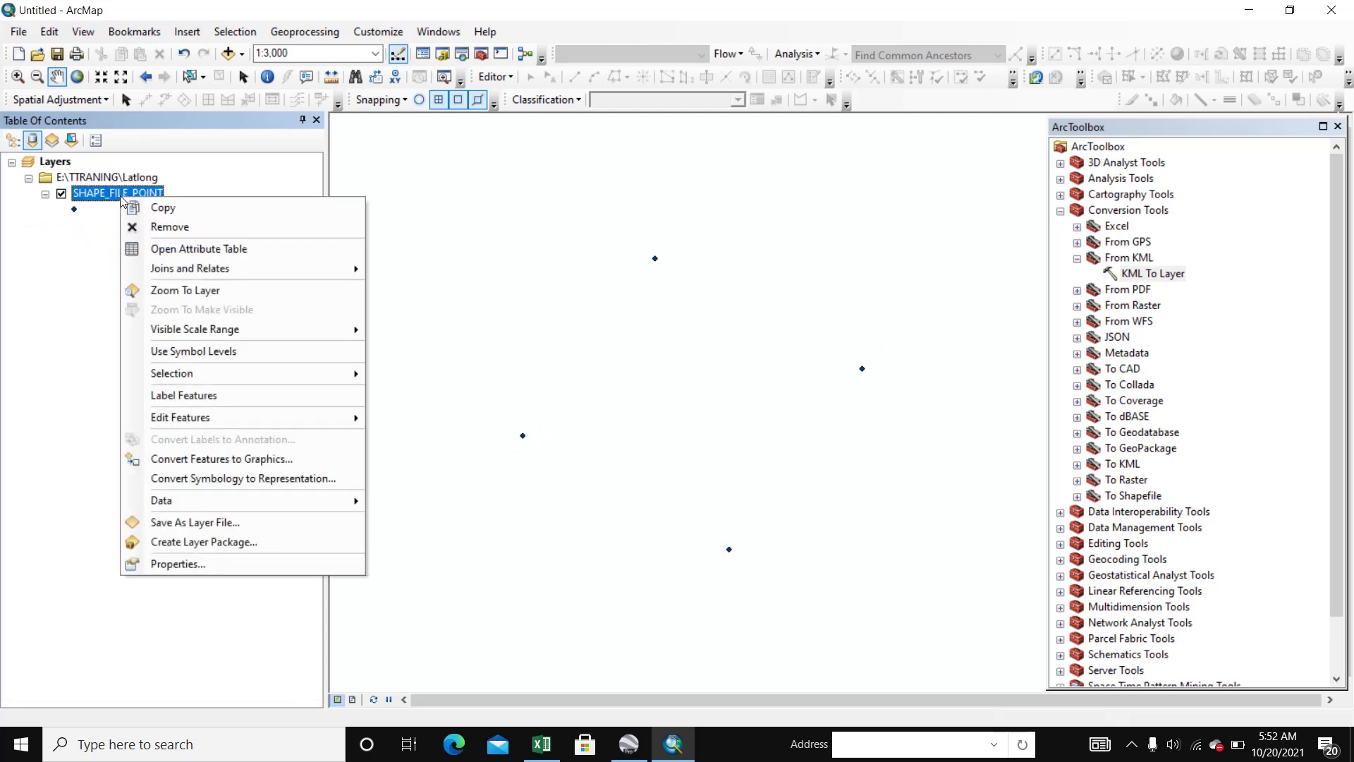
click(180, 255)
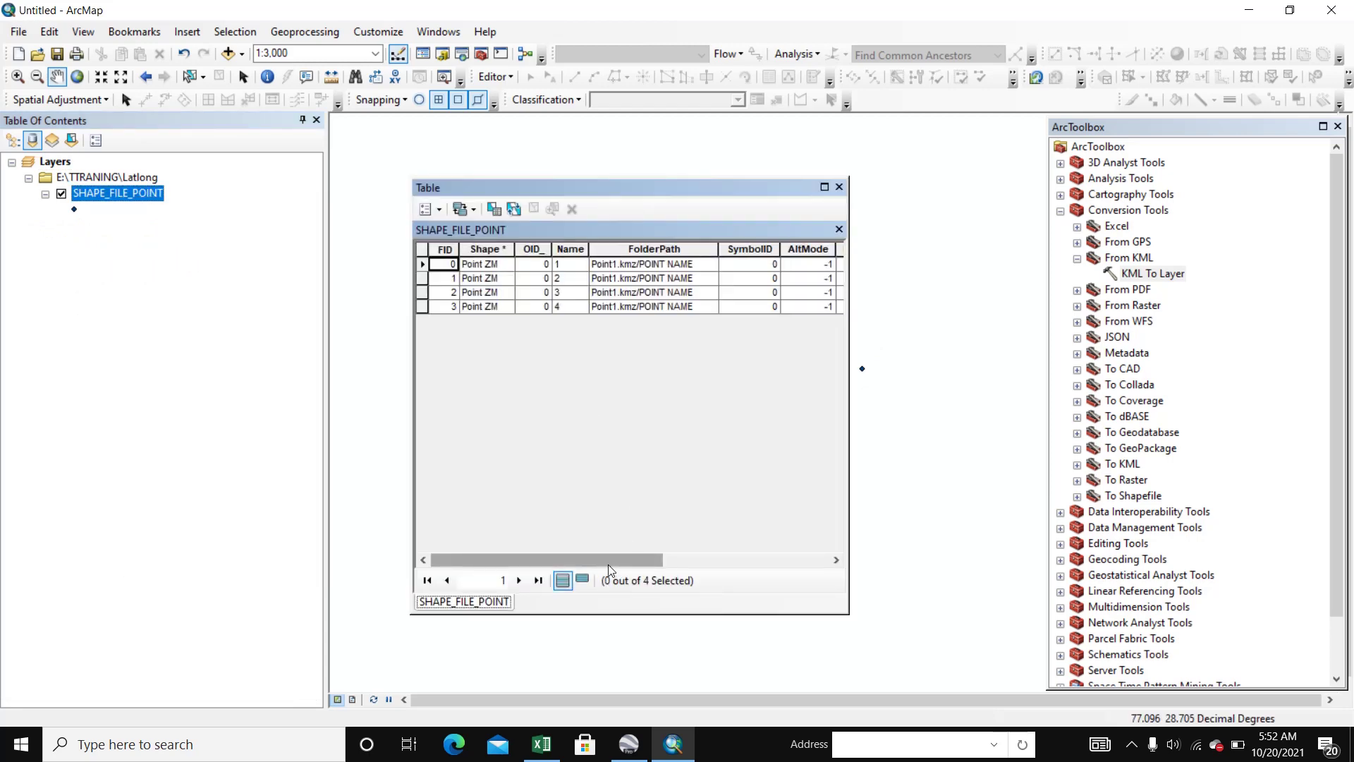
drag(608, 561, 818, 562)
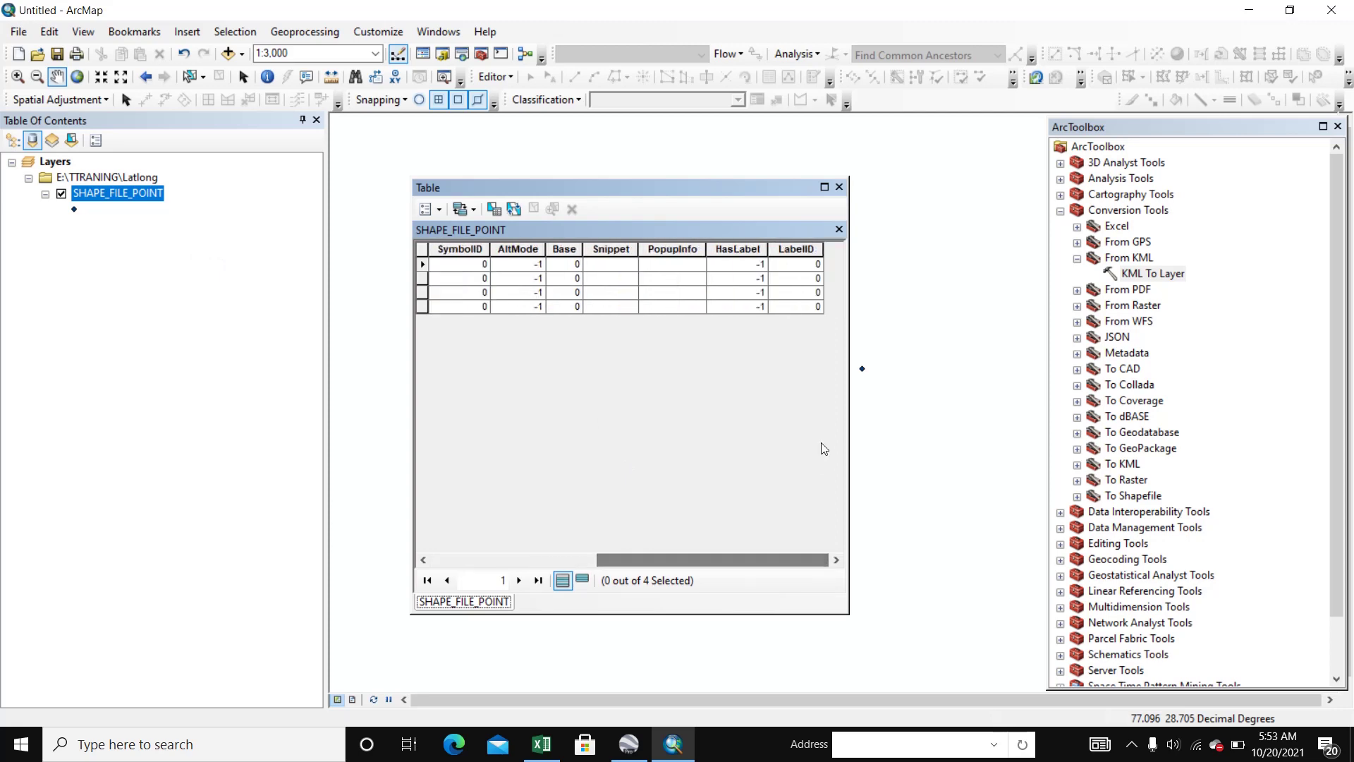
click(839, 188)
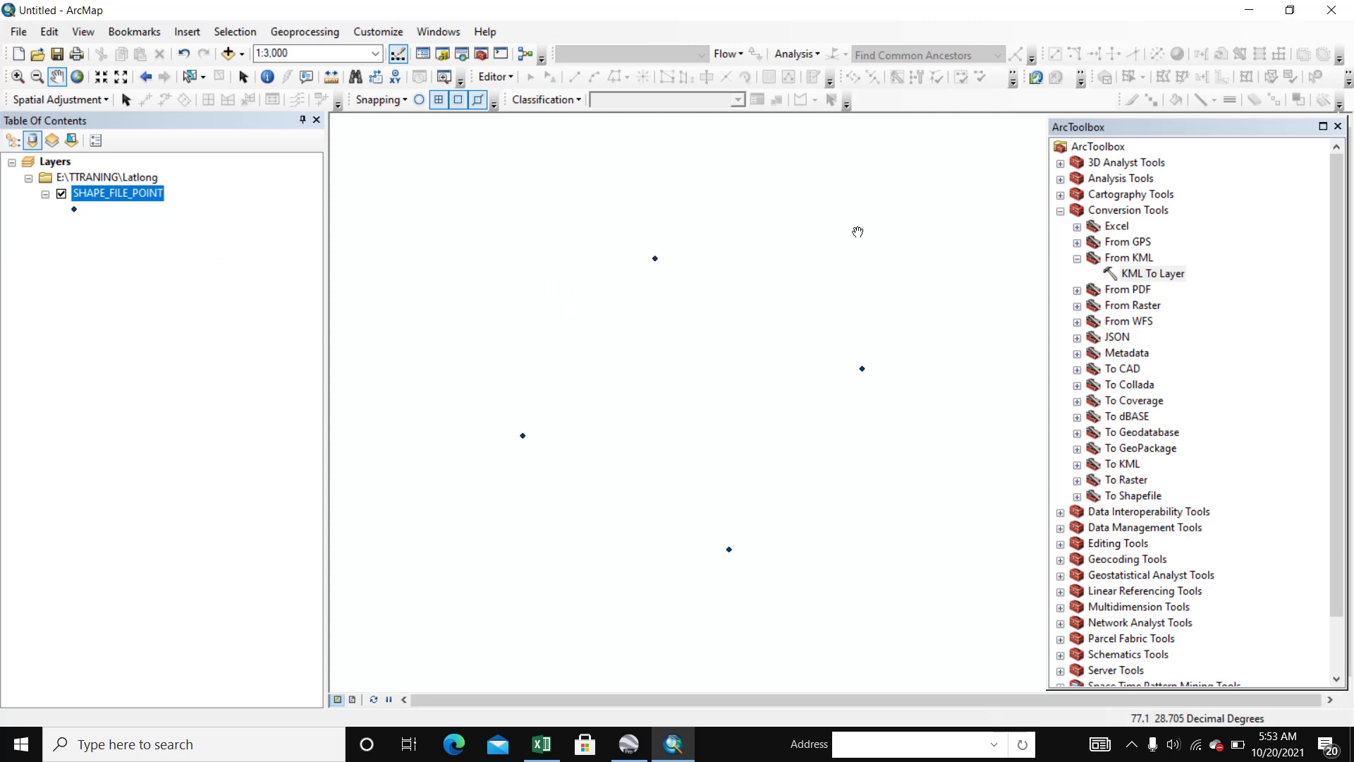
Check the source details of SHAPE_FILE_POINT for its geographic coordinate system, and close the layer properties without changes.
right_click(138, 201)
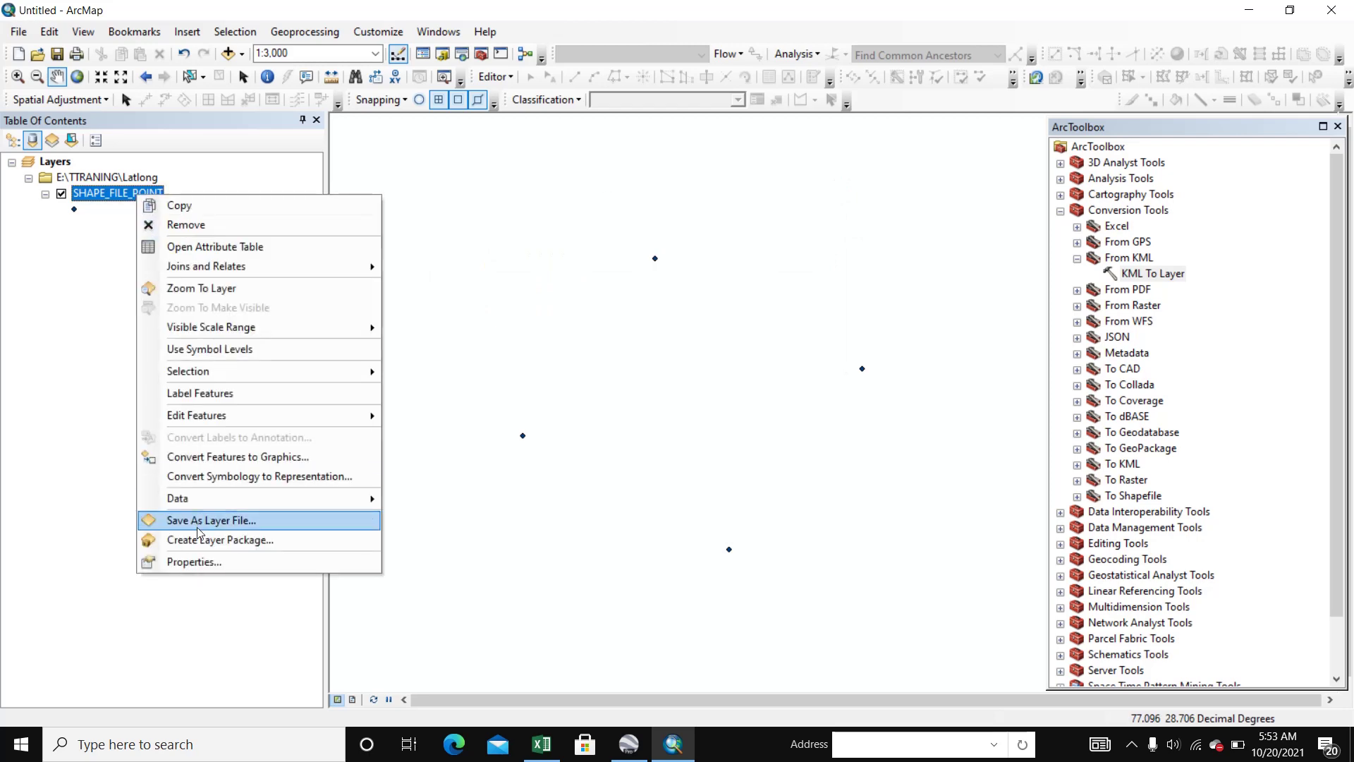
click(195, 562)
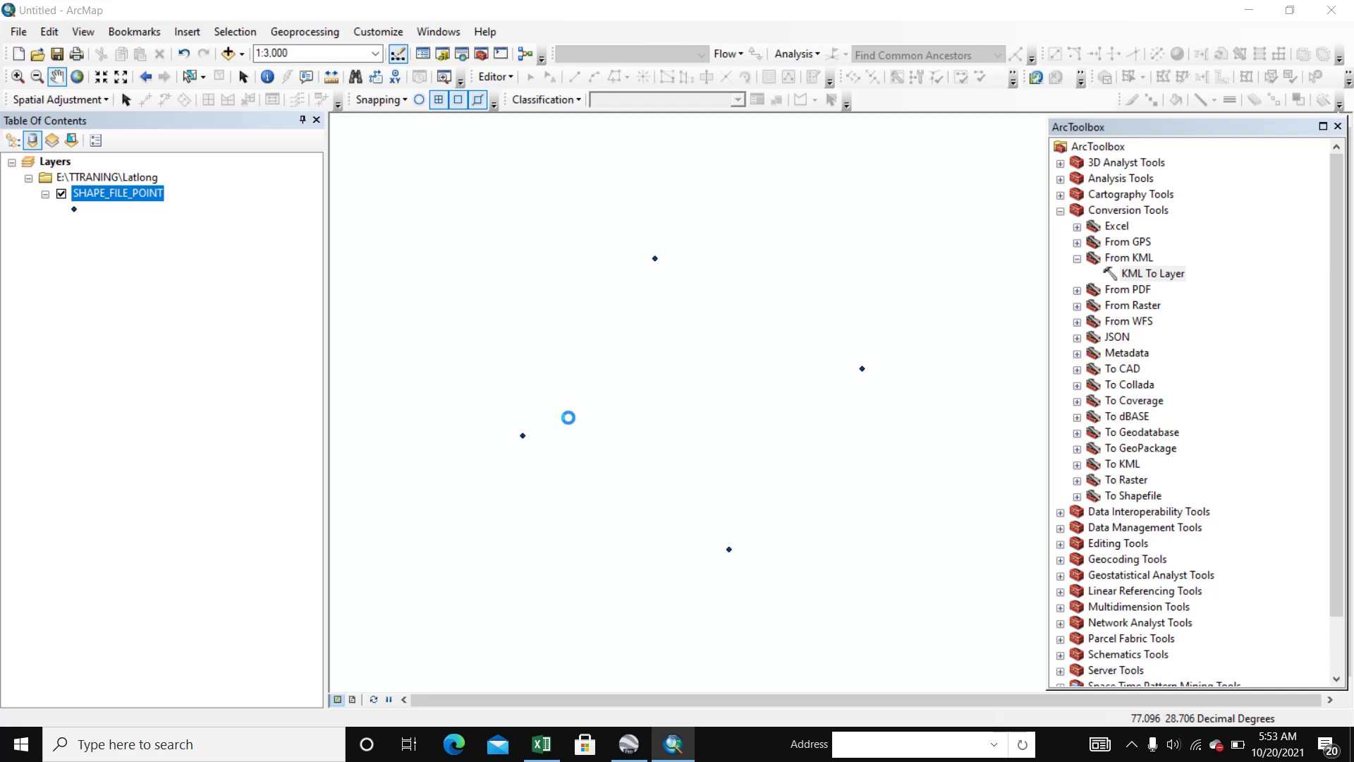
click(454, 158)
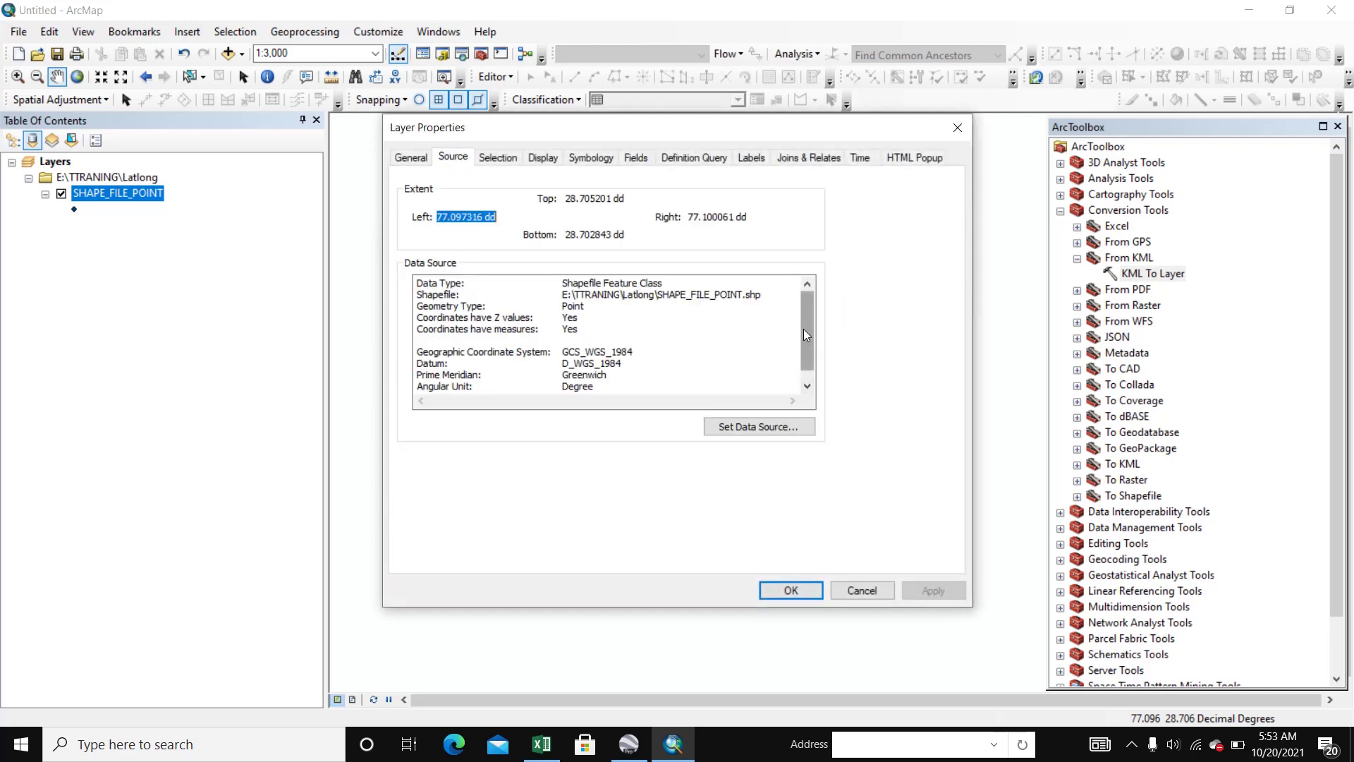
click(565, 350)
drag(565, 351, 646, 346)
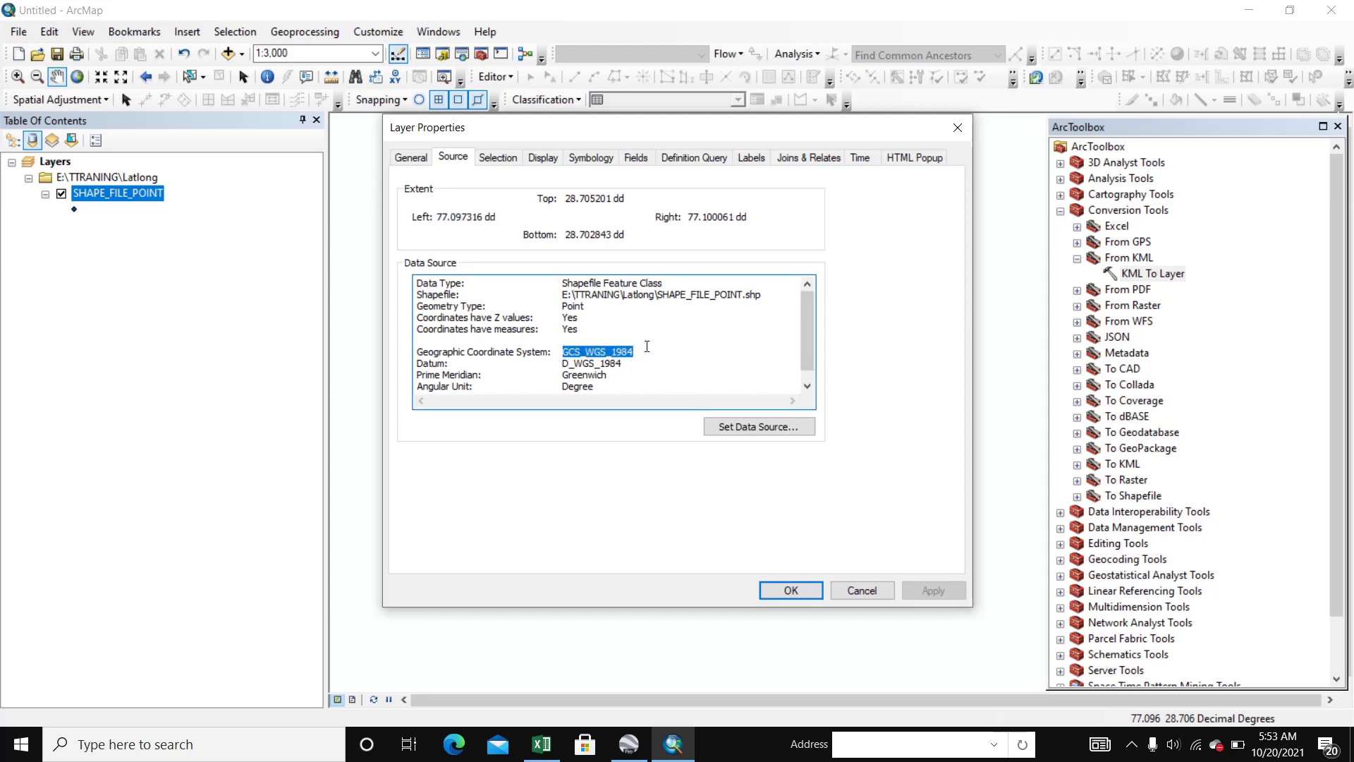
drag(802, 333, 804, 301)
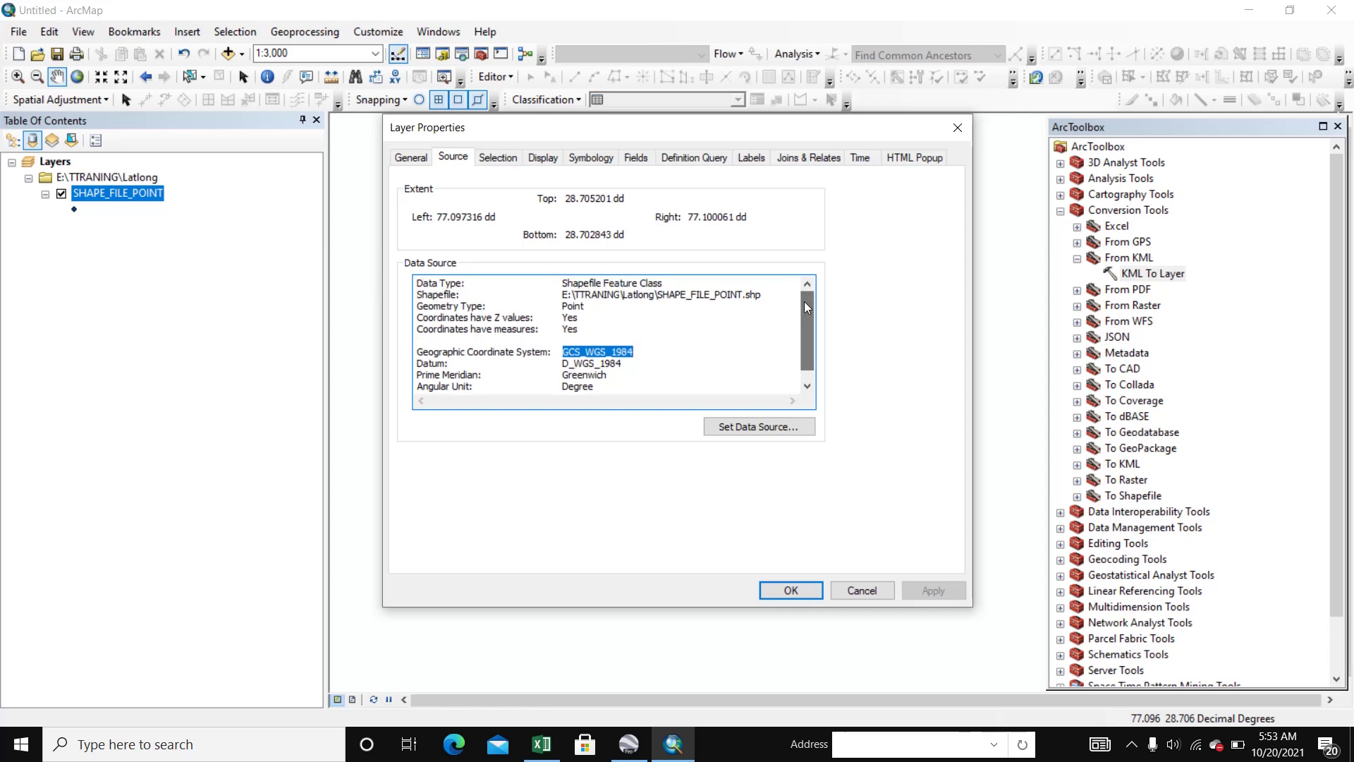
click(862, 590)
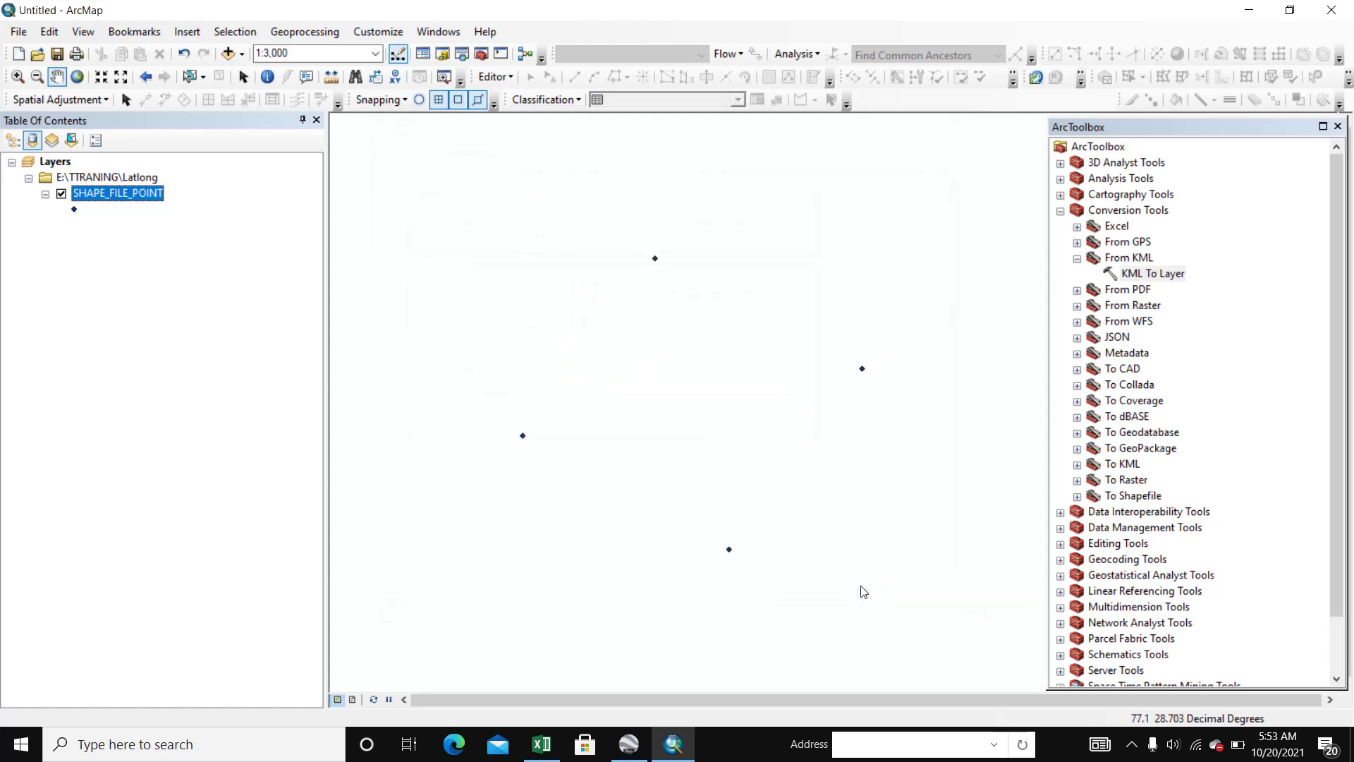
Open the Project tool from the Projections and Transformations toolset and set SHAPE_FILE_POINT as its input dataset.
double_click(1086, 258)
click(1059, 211)
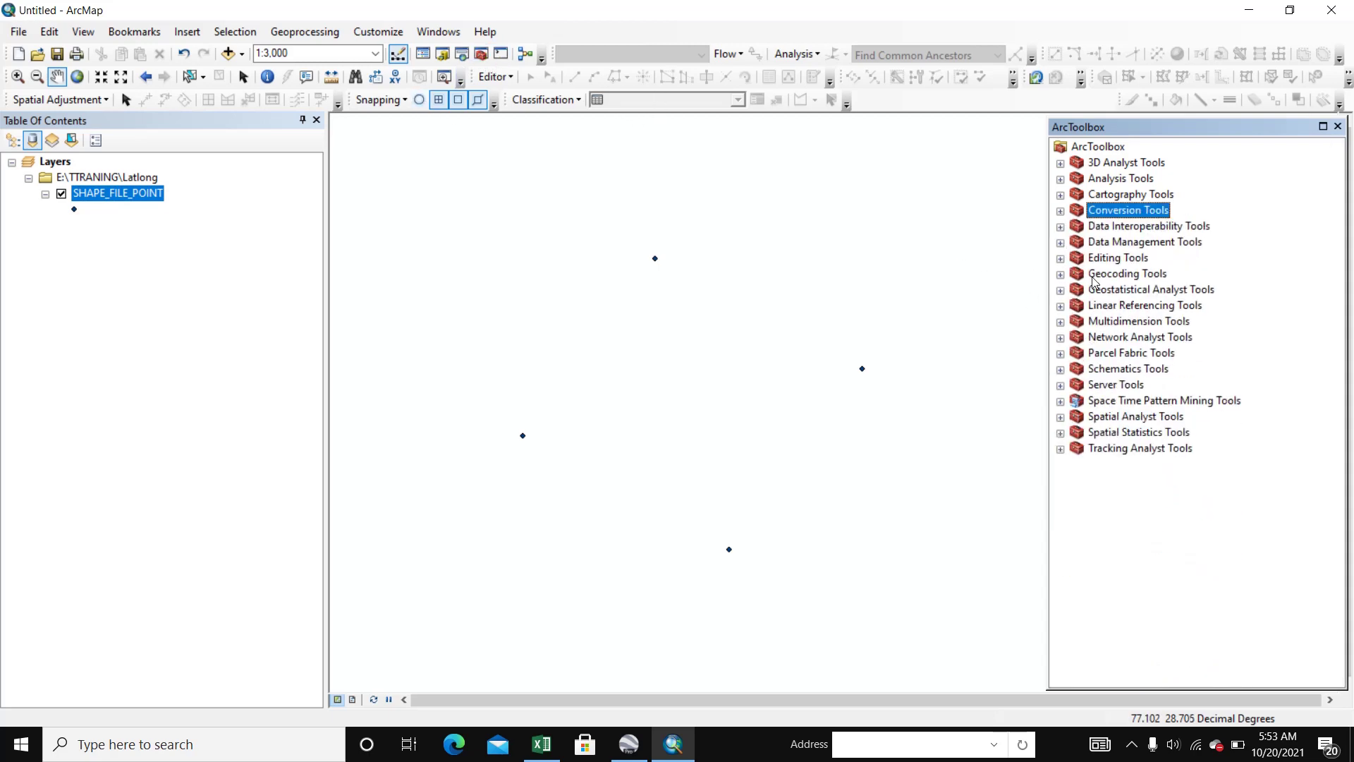
click(1061, 243)
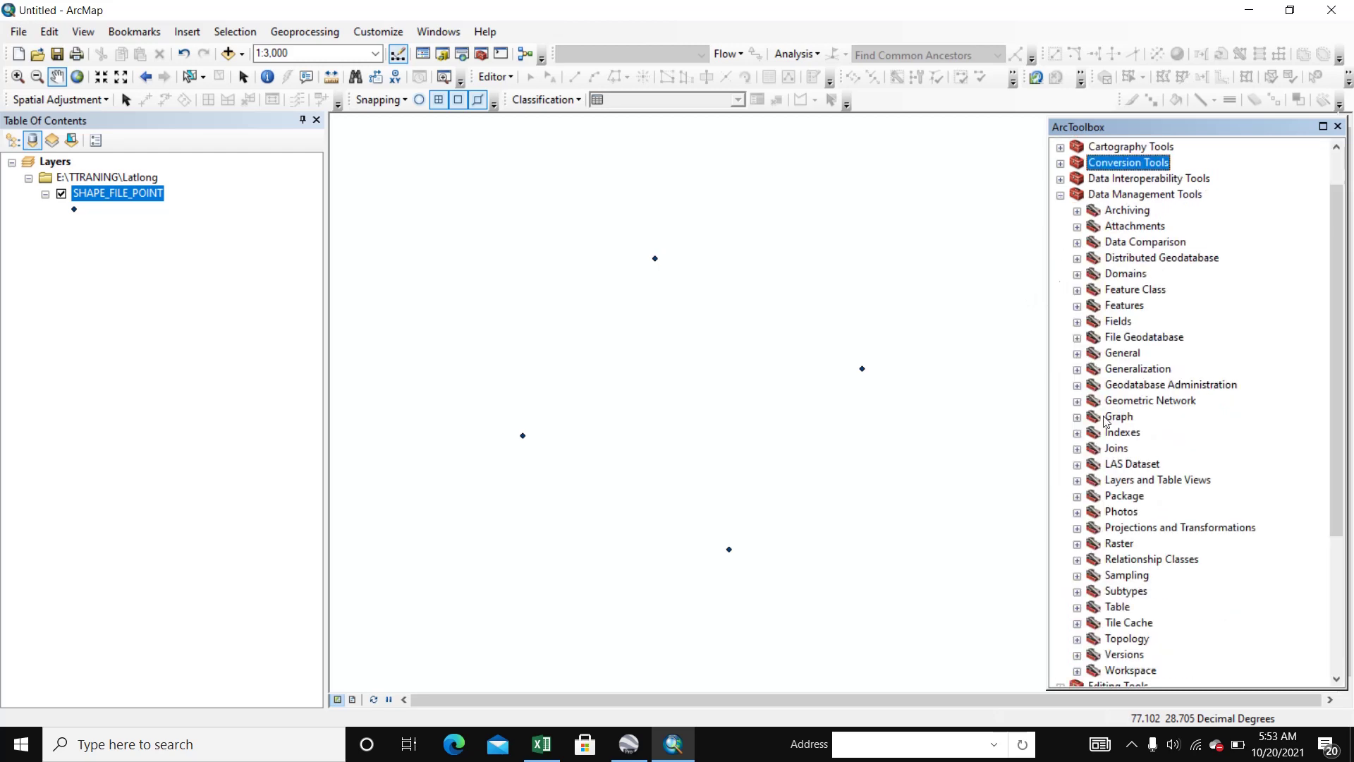
click(1076, 528)
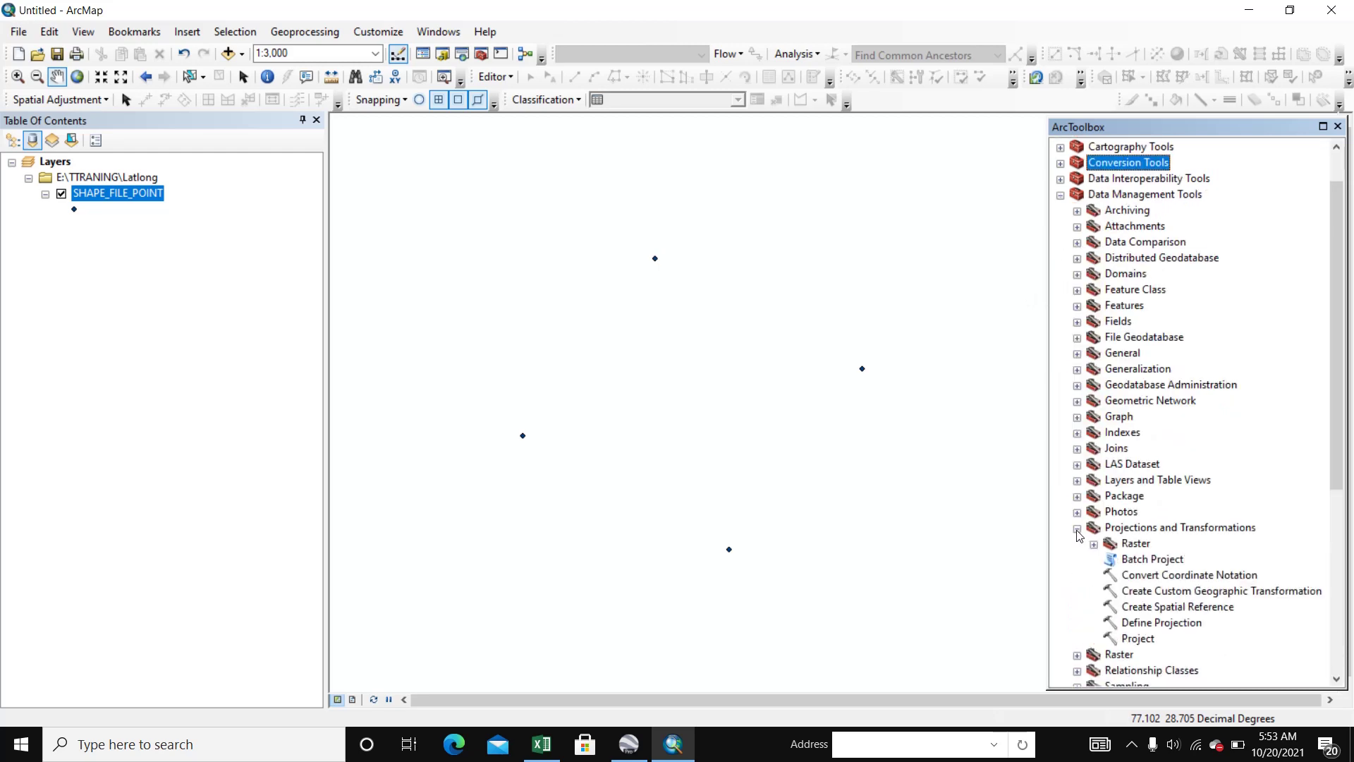
scroll(1073, 530, down, 1)
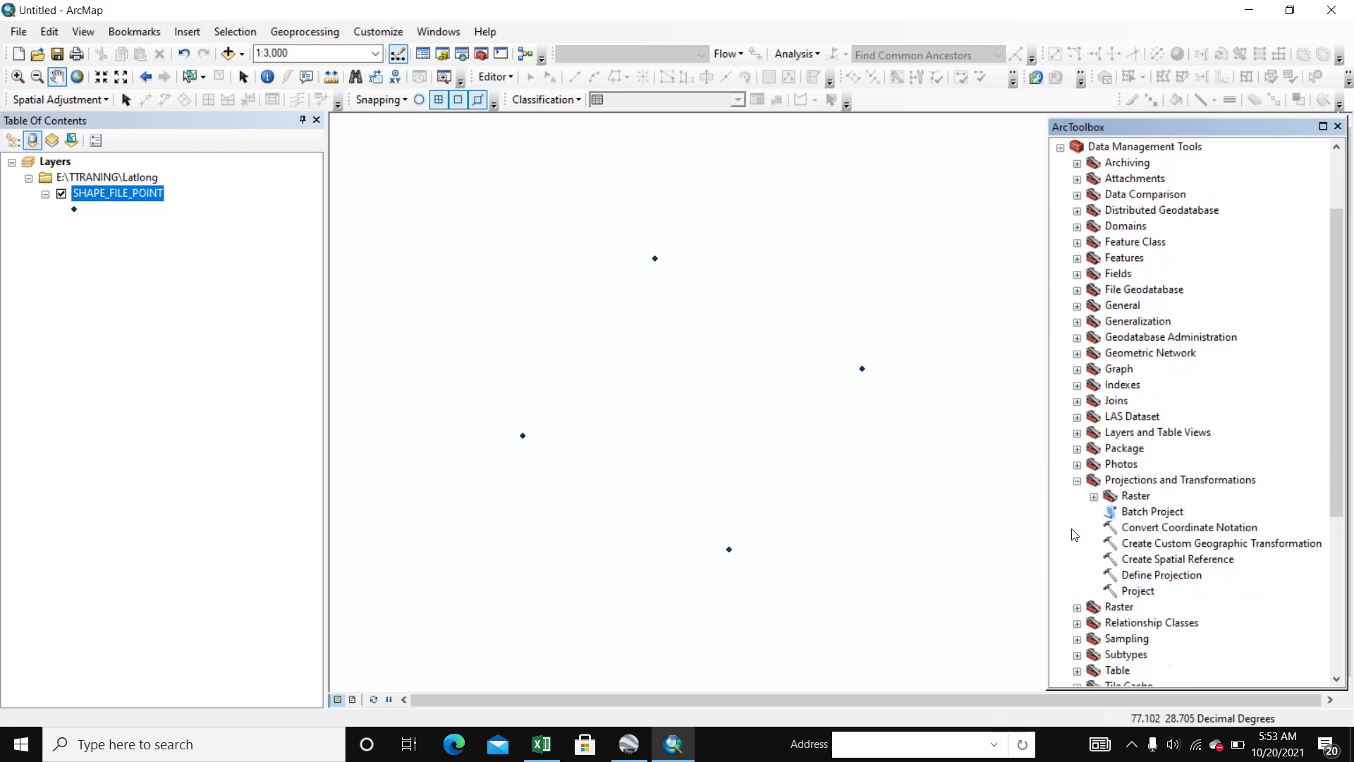
double_click(1133, 593)
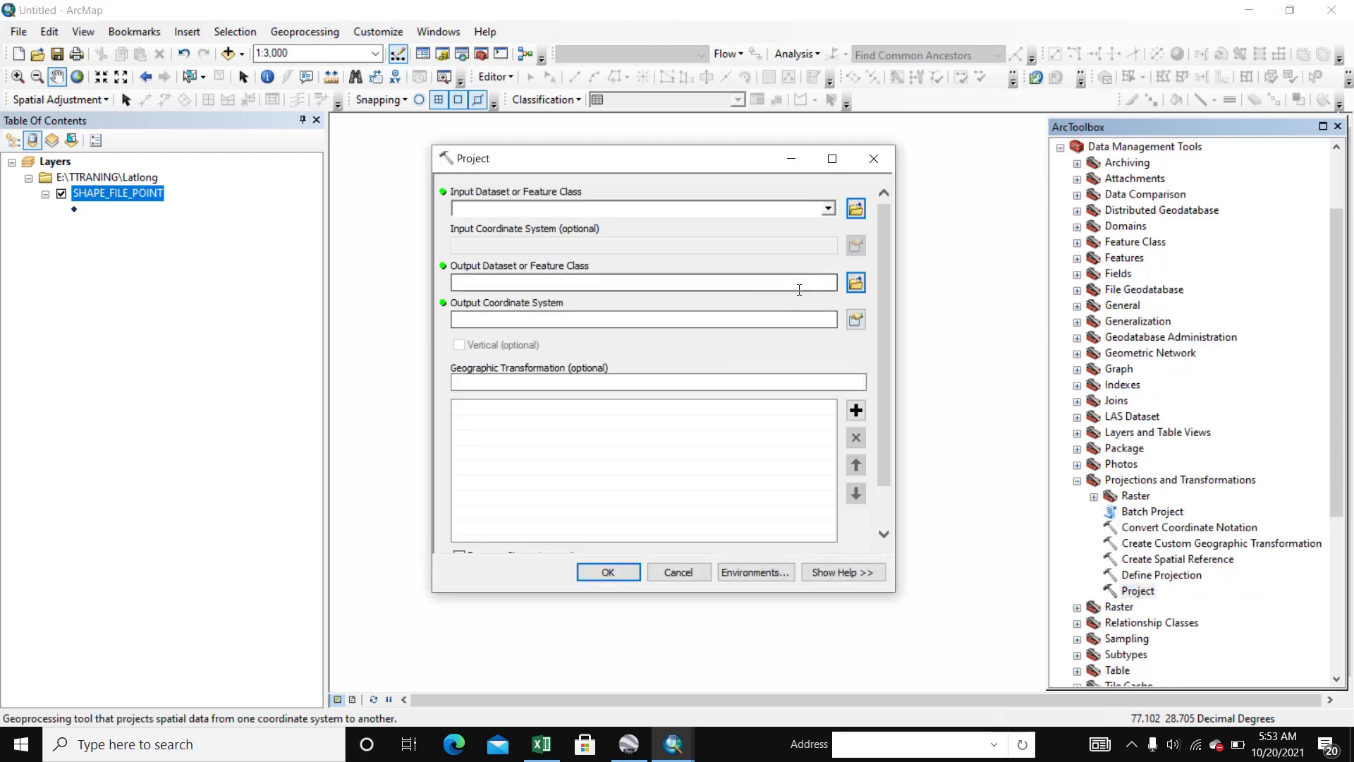
click(828, 208)
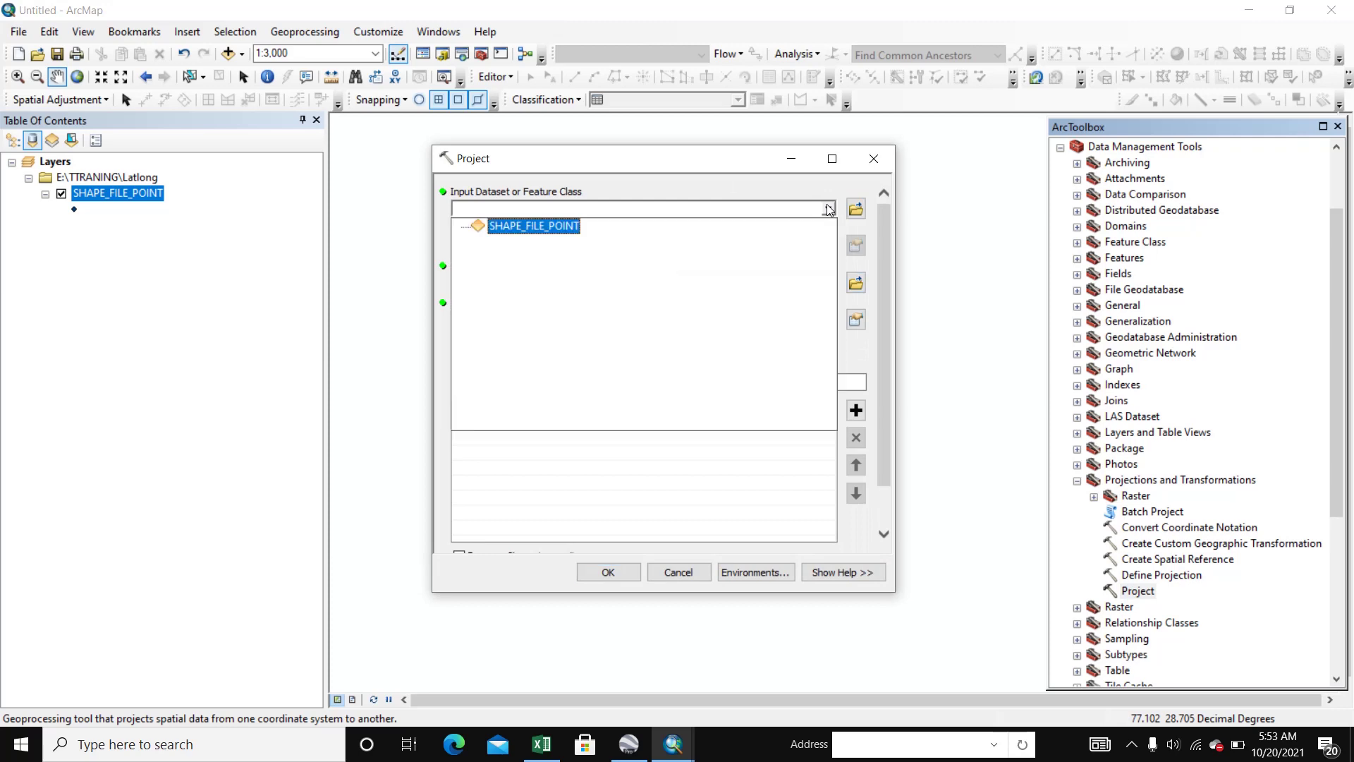
click(528, 226)
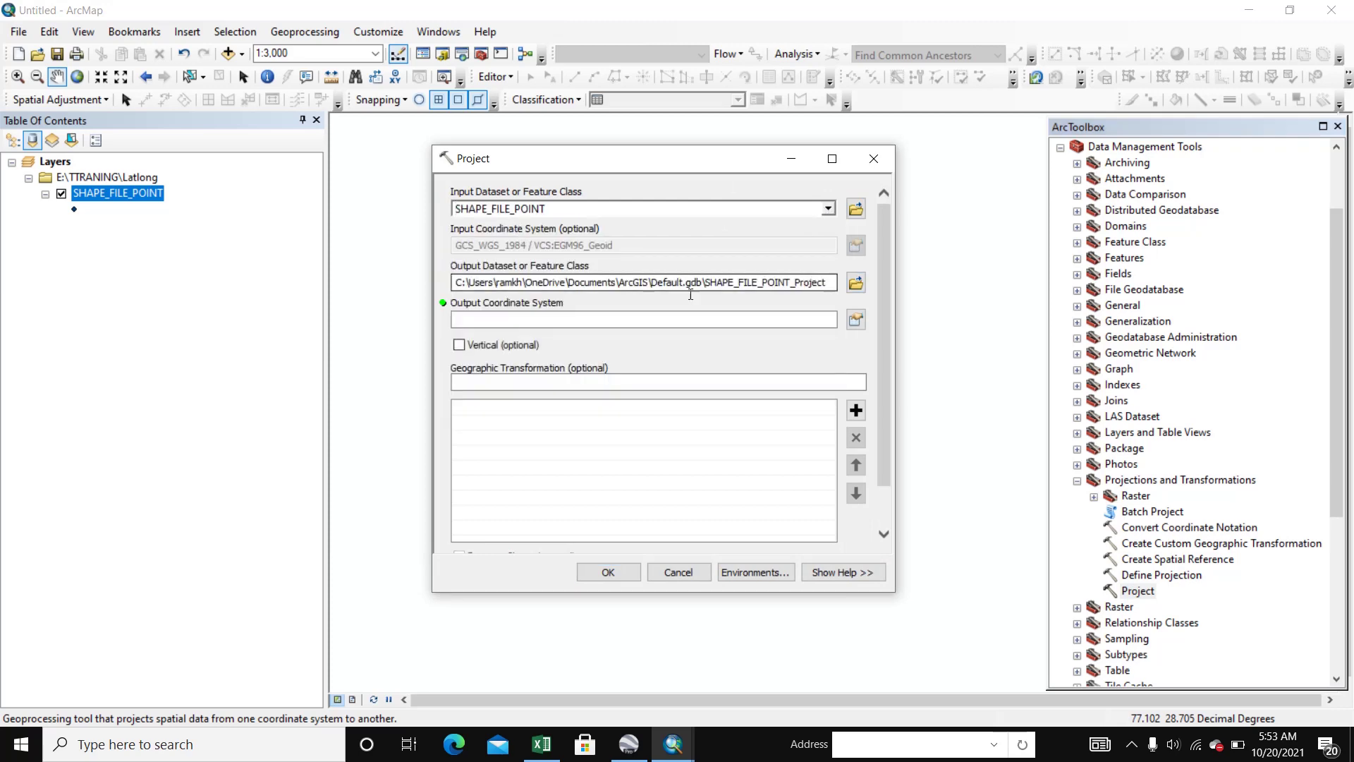
Browse the output coordinate systems to the projected UTM systems for WGS 1984, Northern Hemisphere.
click(854, 319)
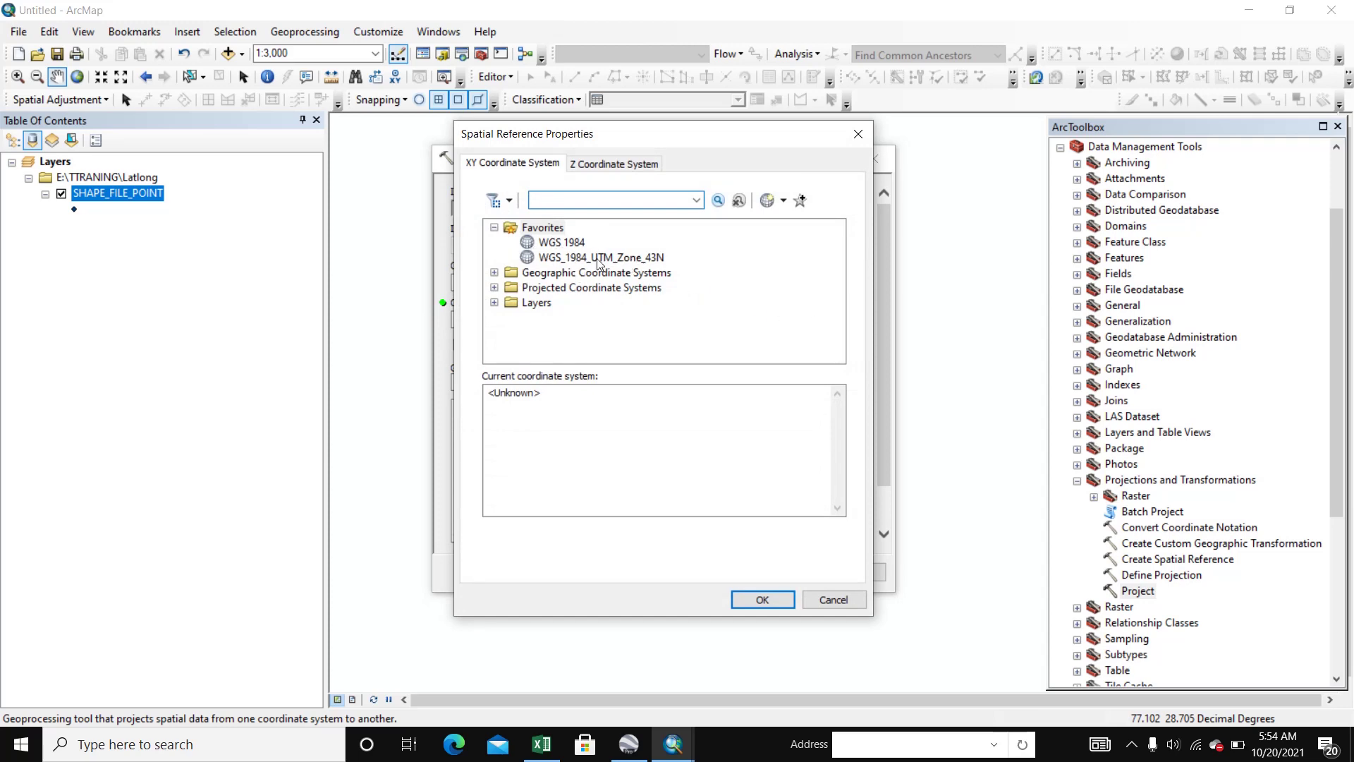
click(493, 287)
scroll(592, 327, down, 3)
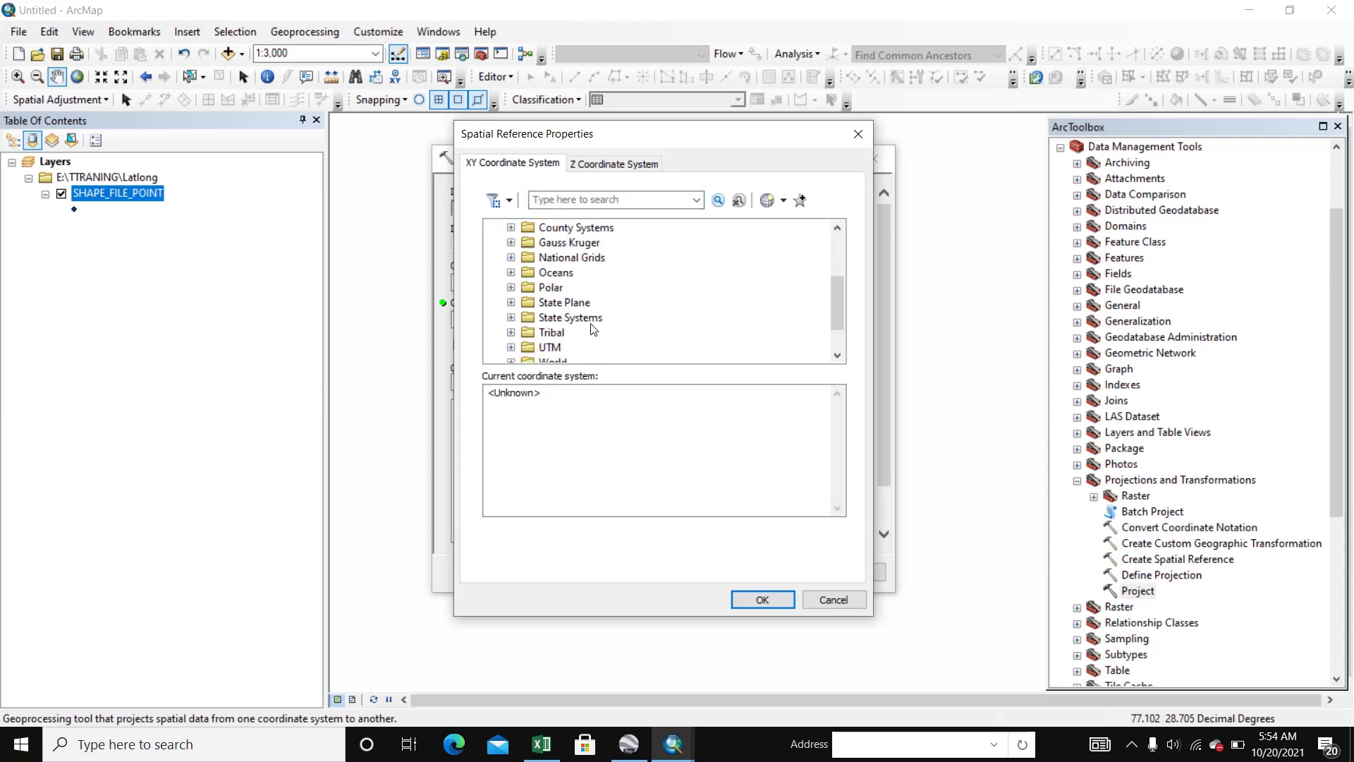
click(510, 302)
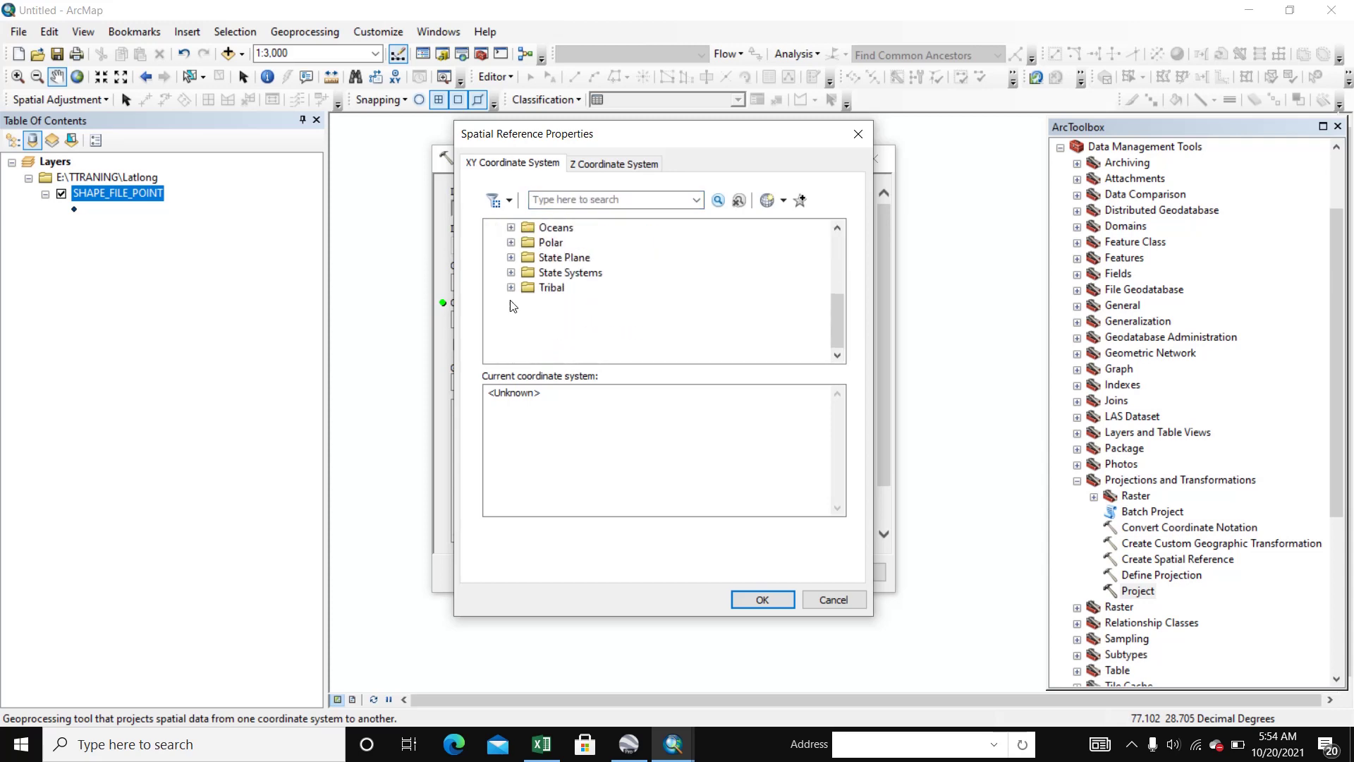
scroll(609, 342, down, 1)
scroll(609, 342, down, 2)
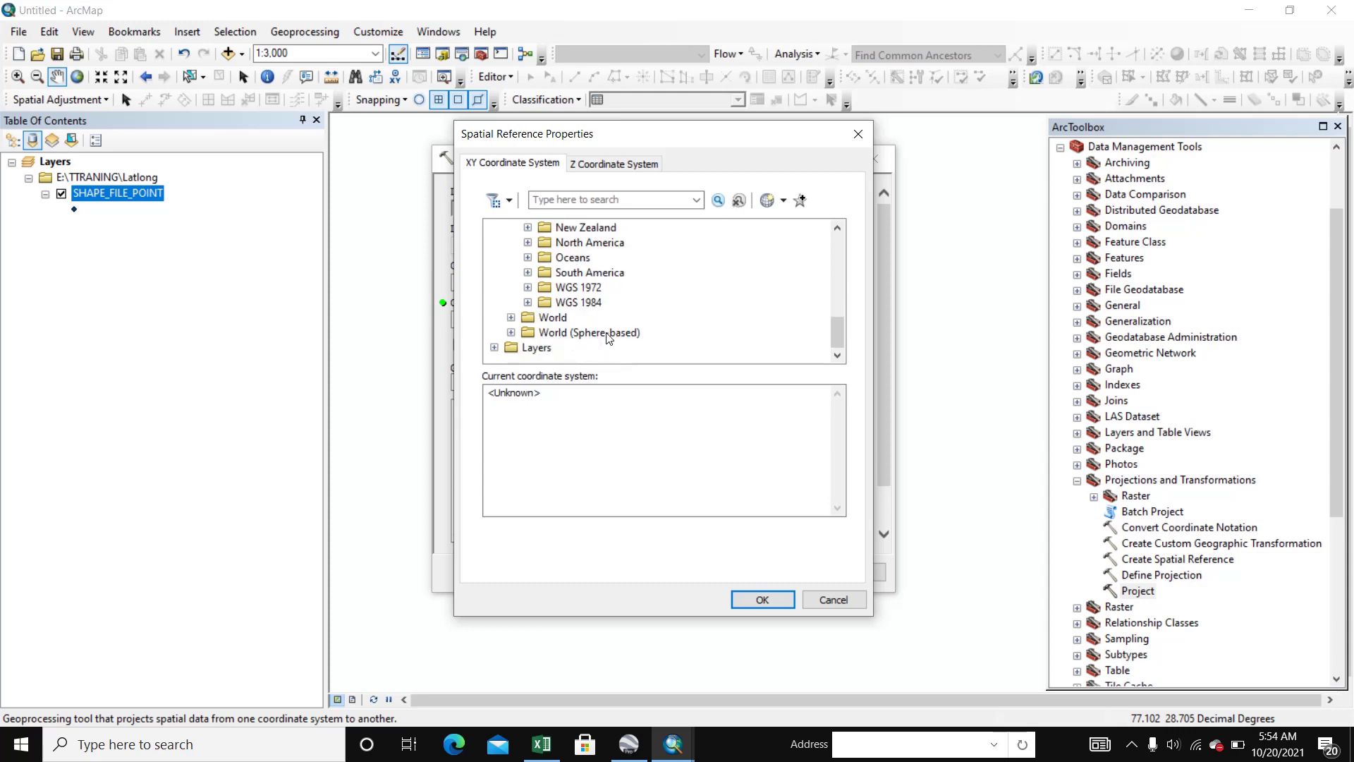
click(528, 302)
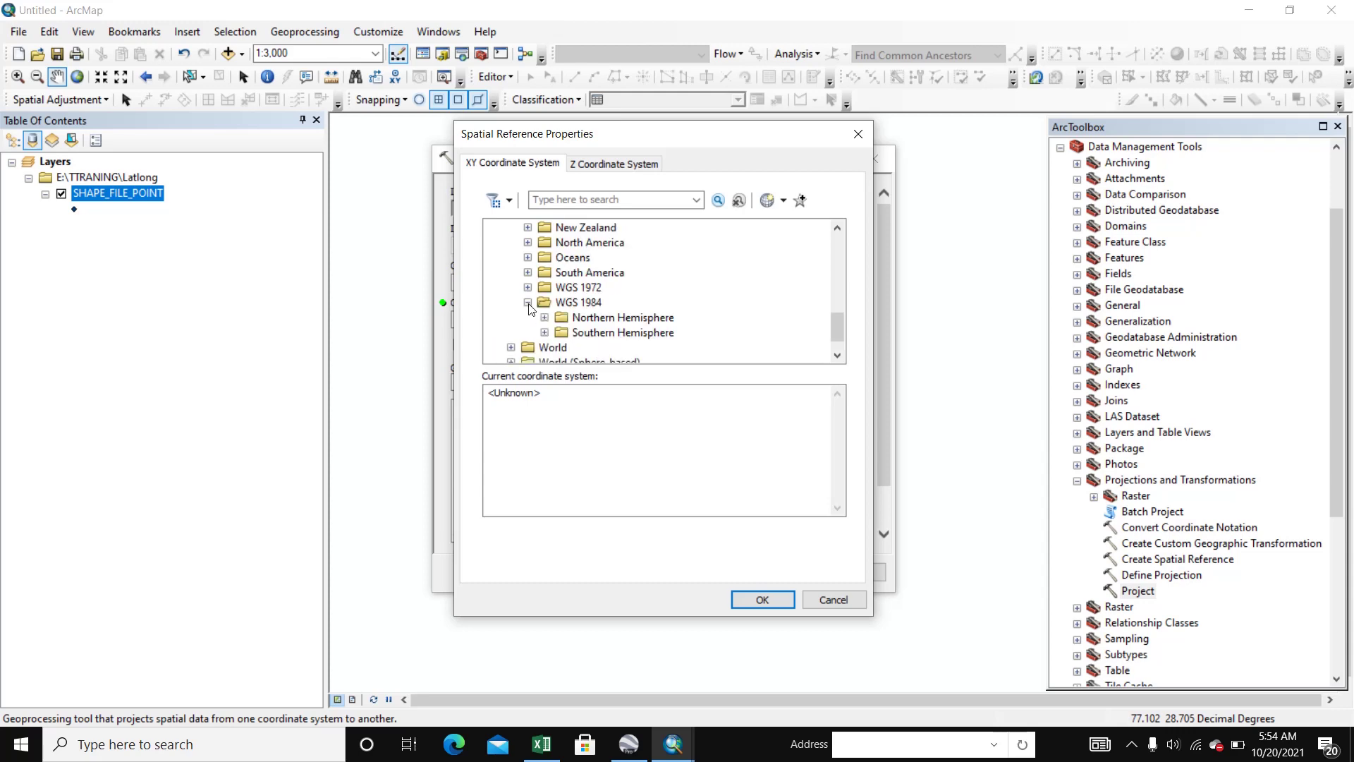
double_click(577, 321)
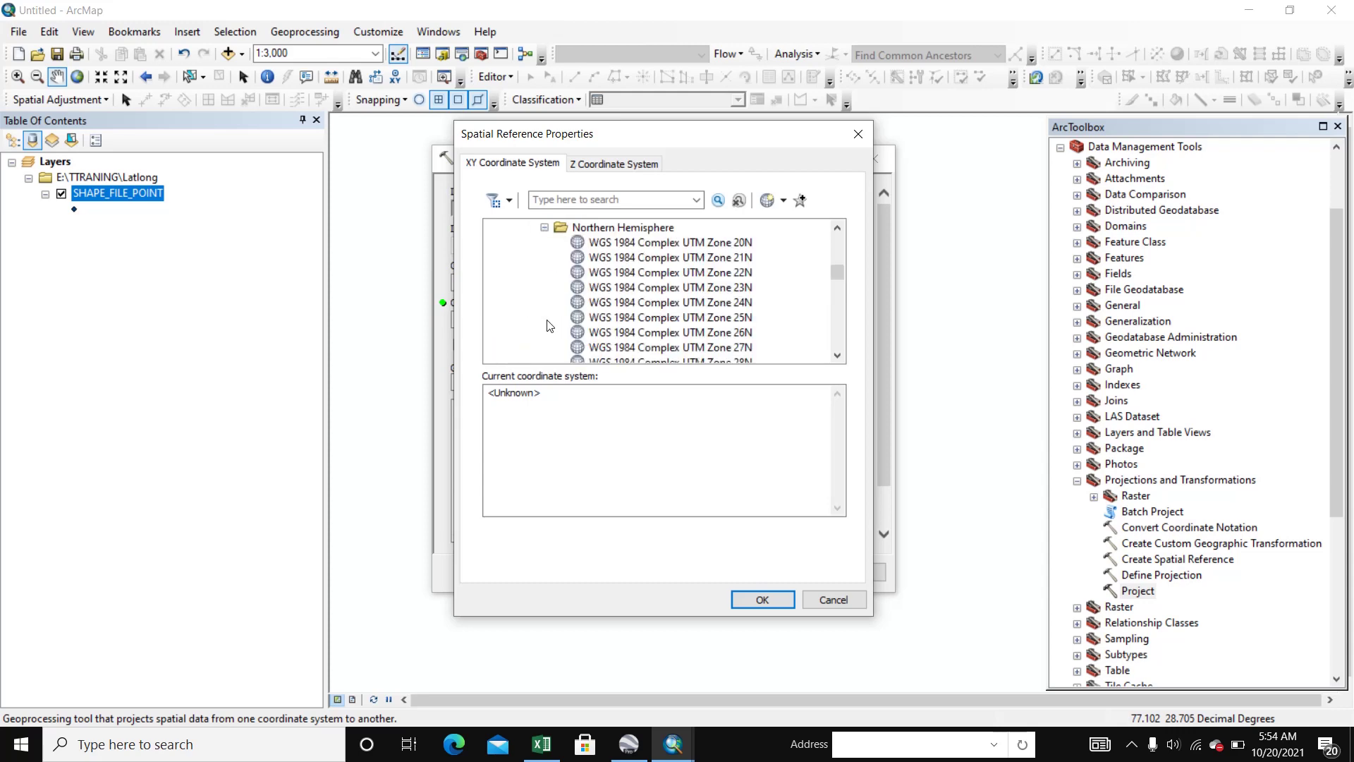
Choose WGS 1984 UTM Zone 43N as the output coordinate system and accept it in the Project tool.
scroll(638, 330, down, 2)
scroll(639, 328, down, 3)
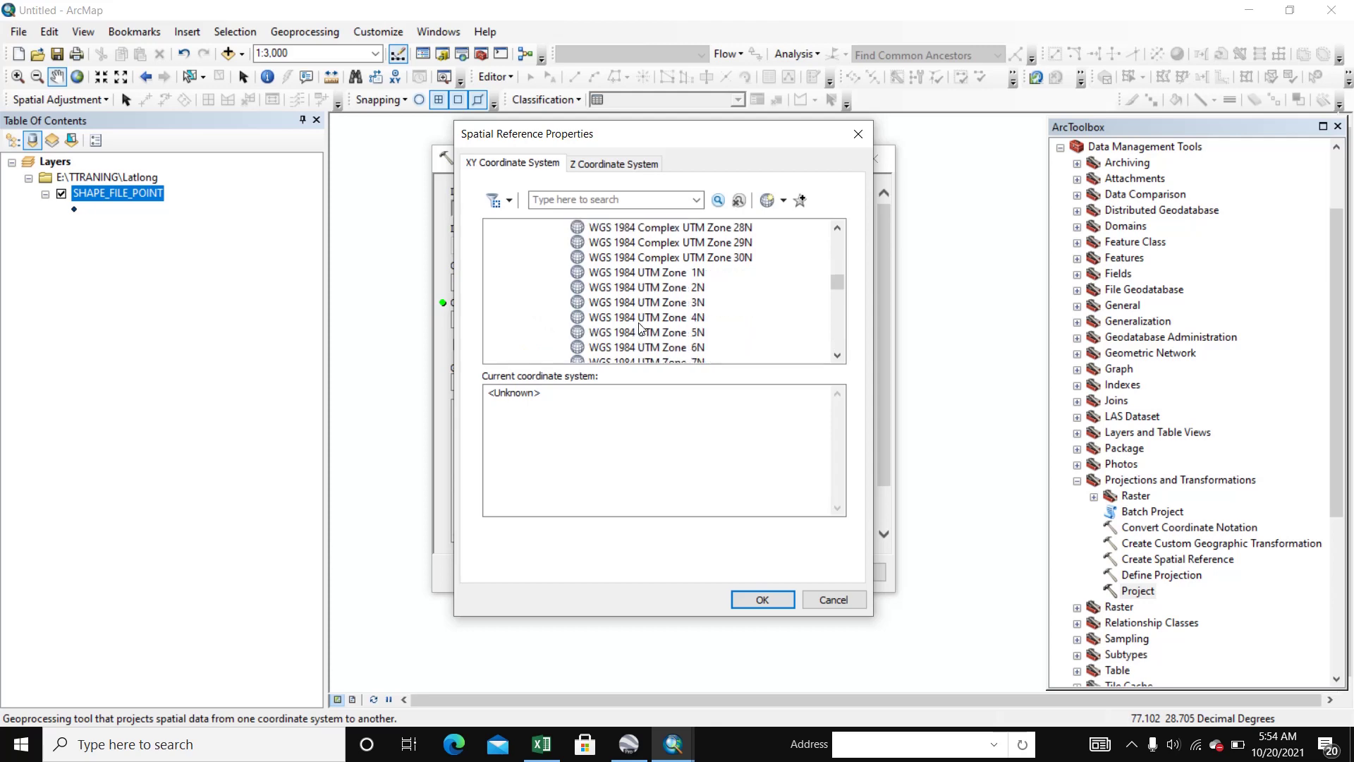
scroll(638, 323, down, 10)
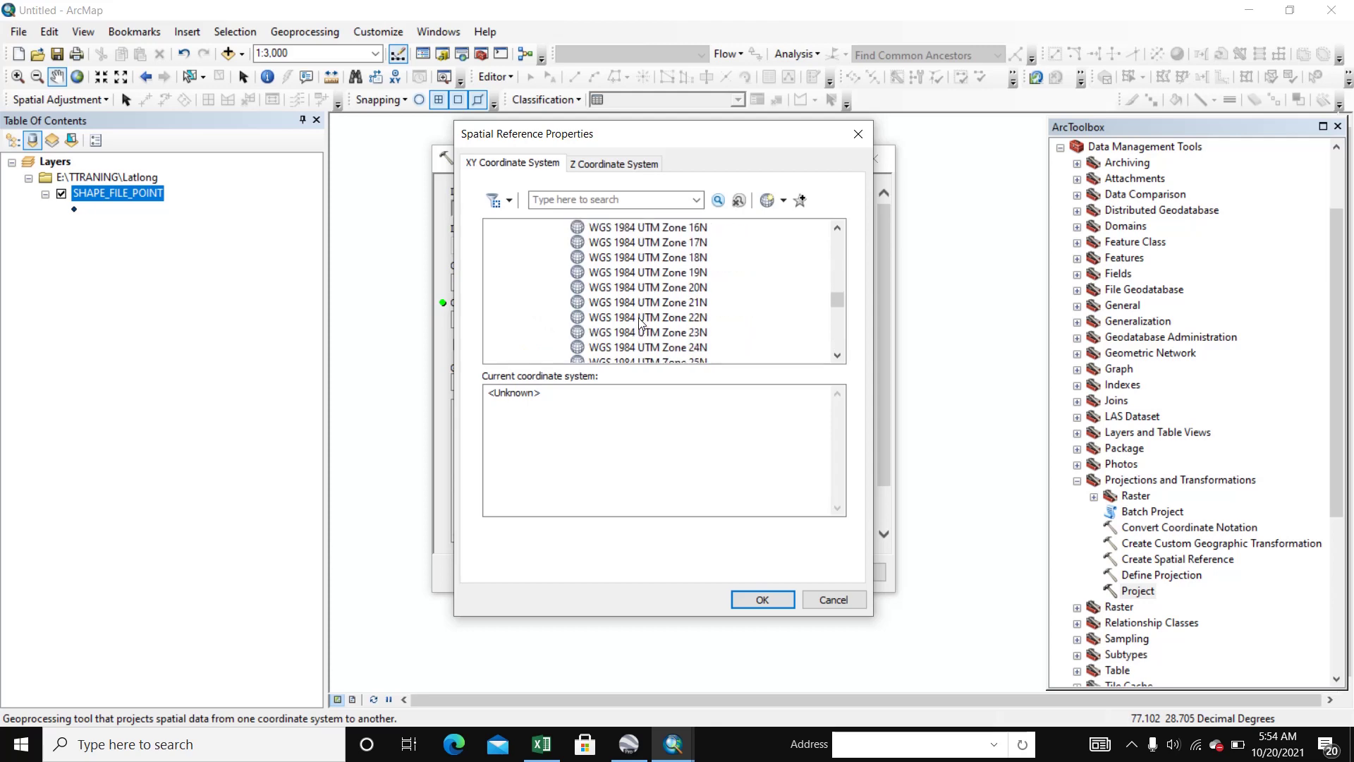
scroll(639, 320, down, 6)
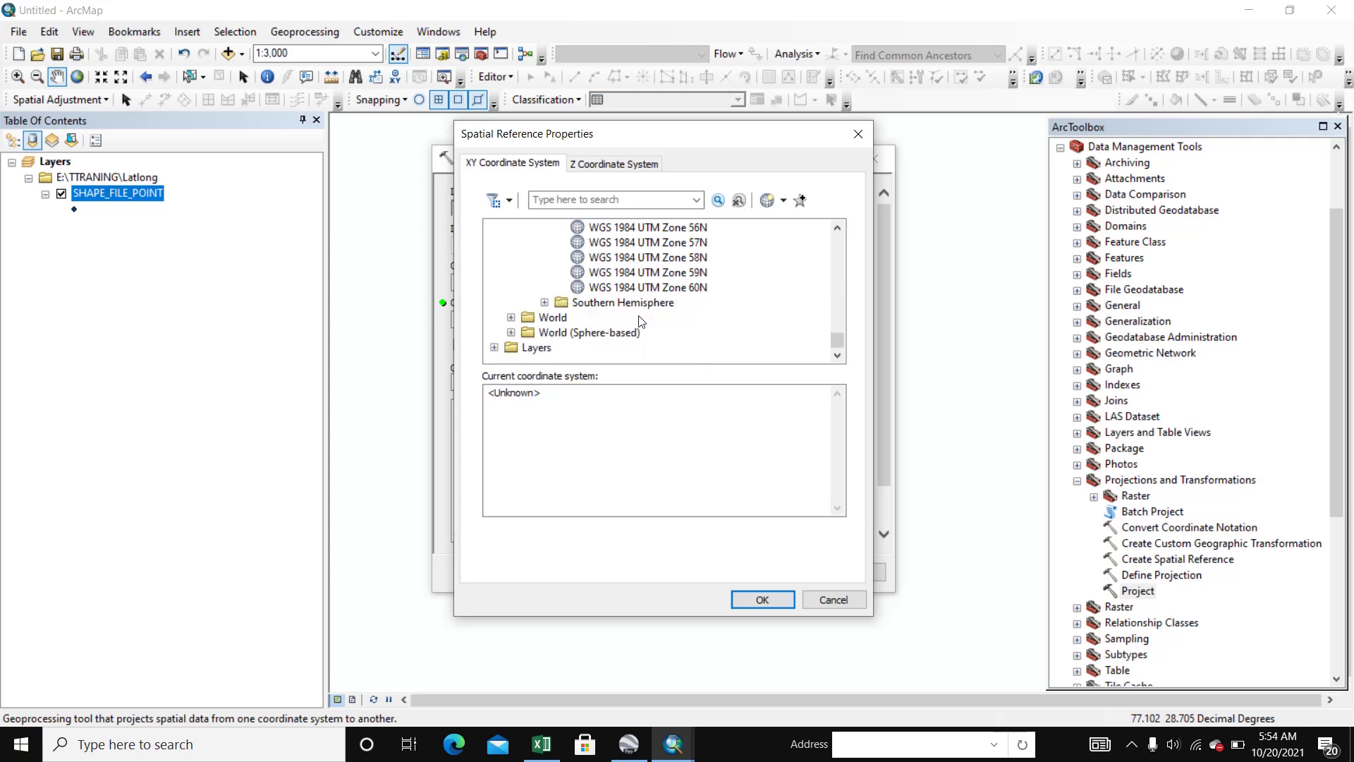
scroll(639, 321, up, 6)
scroll(640, 321, up, 14)
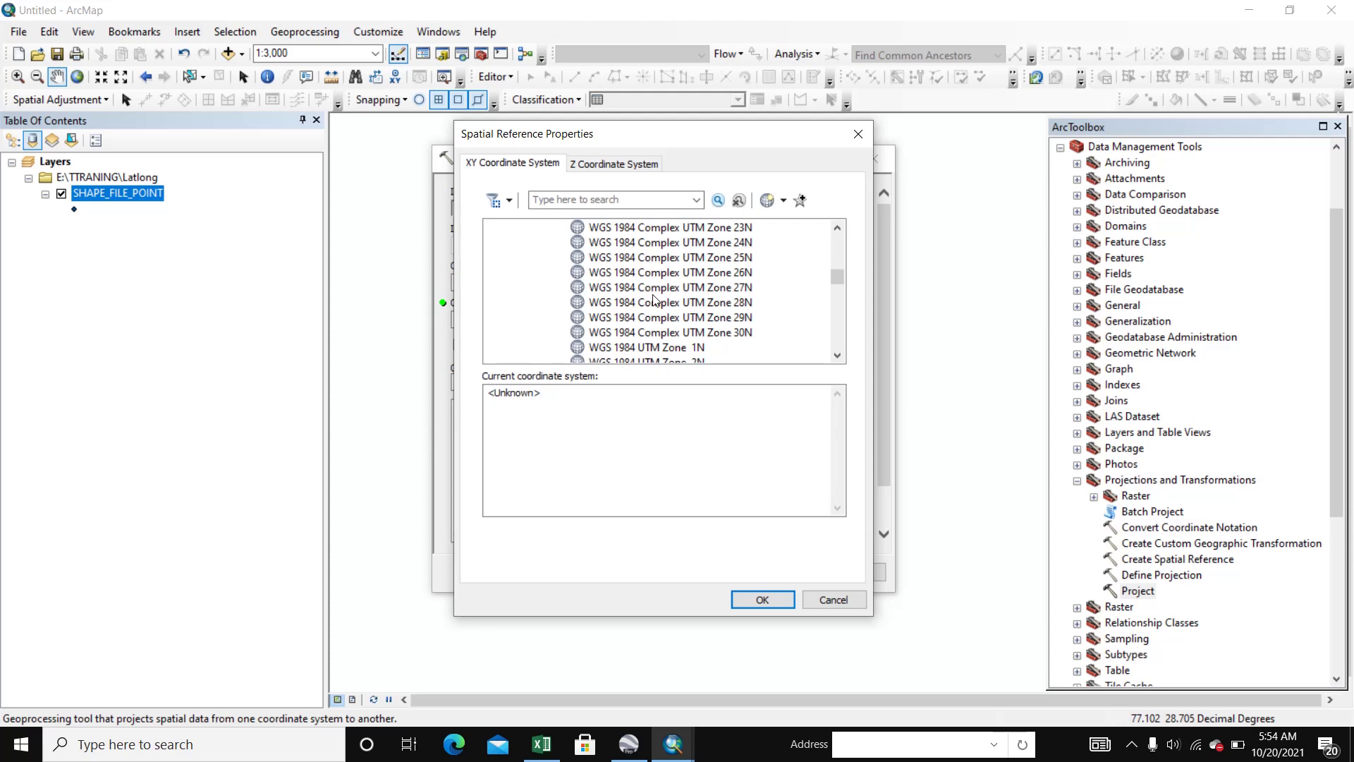
scroll(653, 300, up, 3)
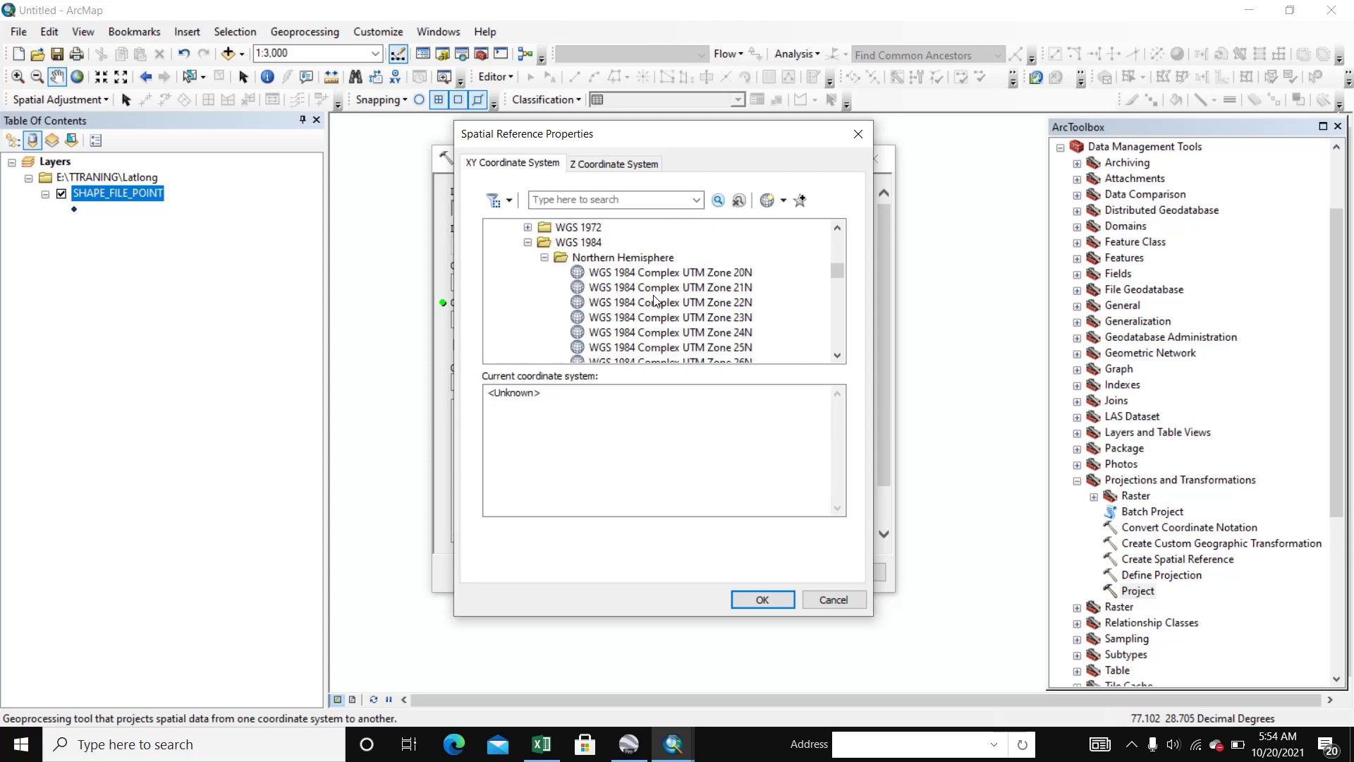
scroll(654, 304, down, 1)
scroll(654, 305, down, 1)
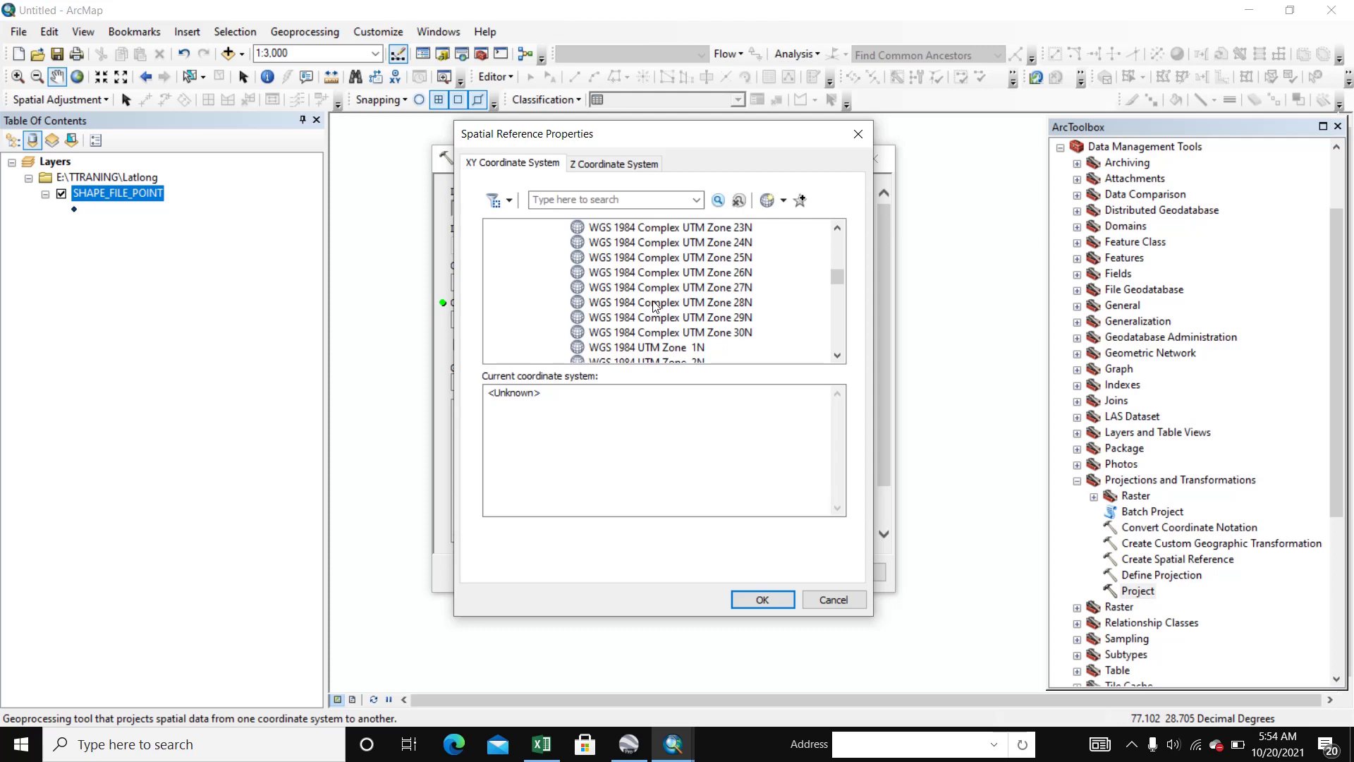
scroll(654, 305, down, 2)
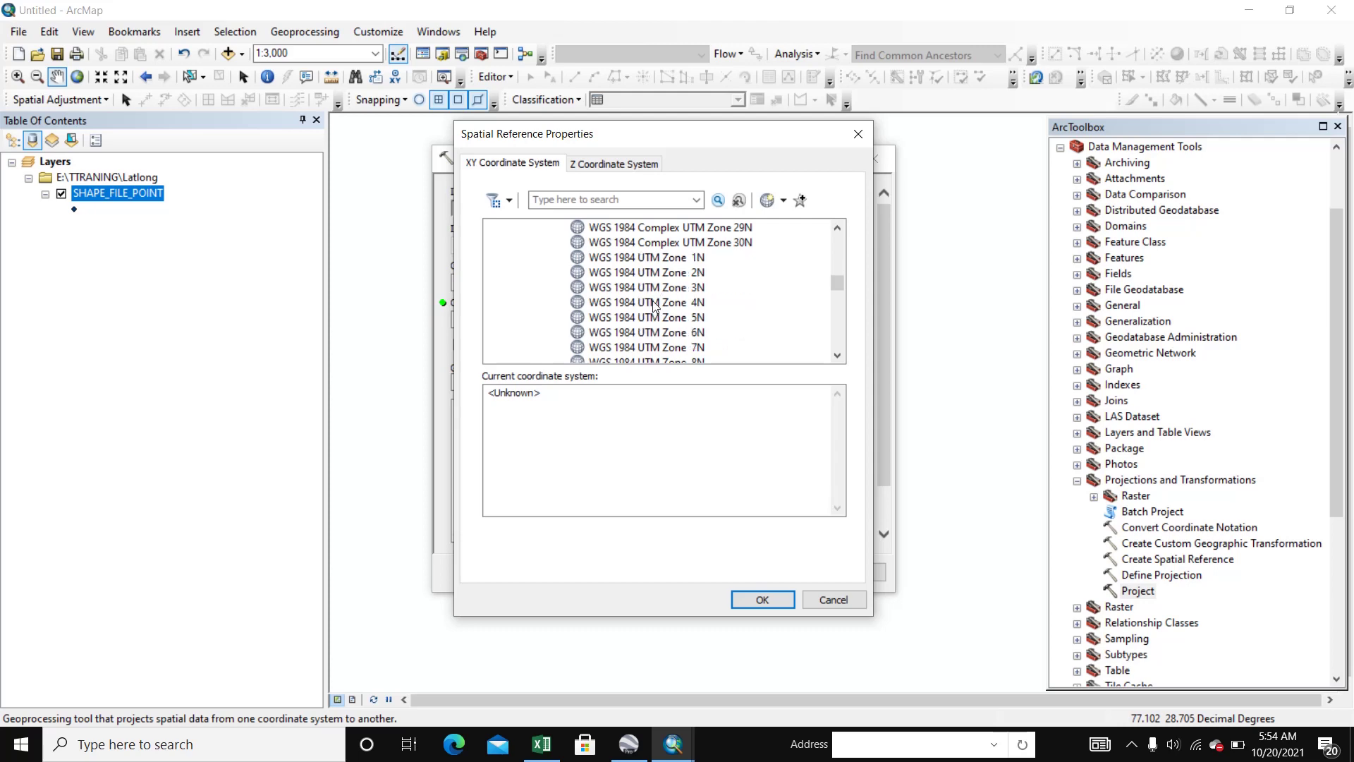
scroll(654, 304, down, 1)
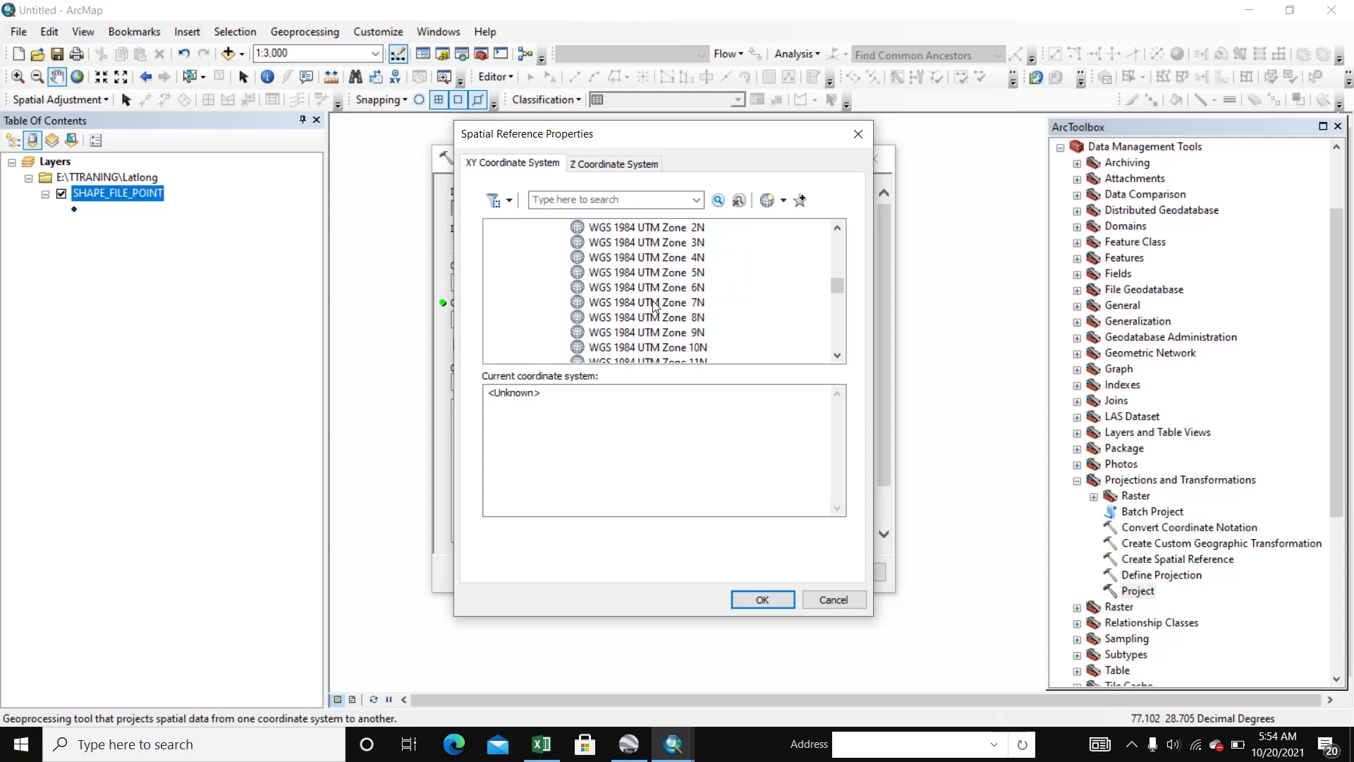
scroll(654, 305, down, 3)
scroll(654, 305, down, 7)
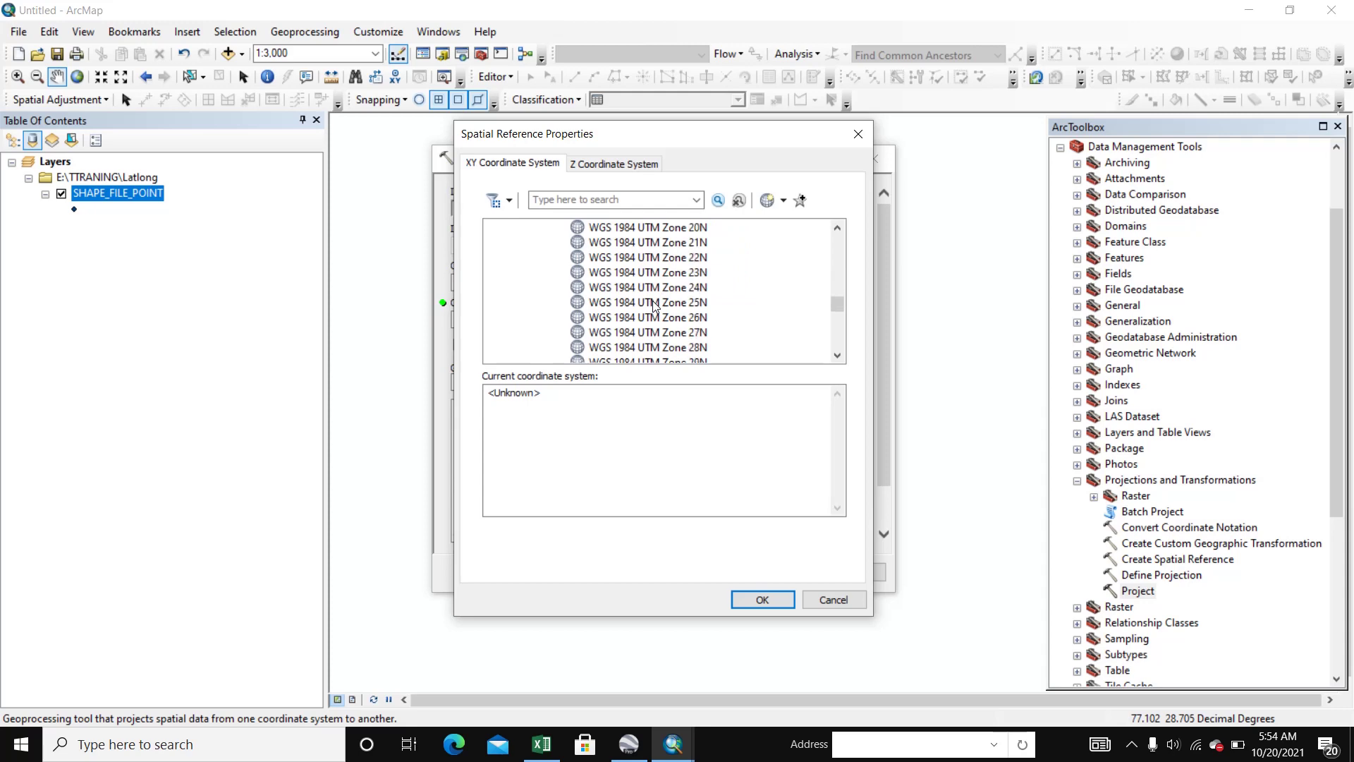
scroll(654, 305, down, 1)
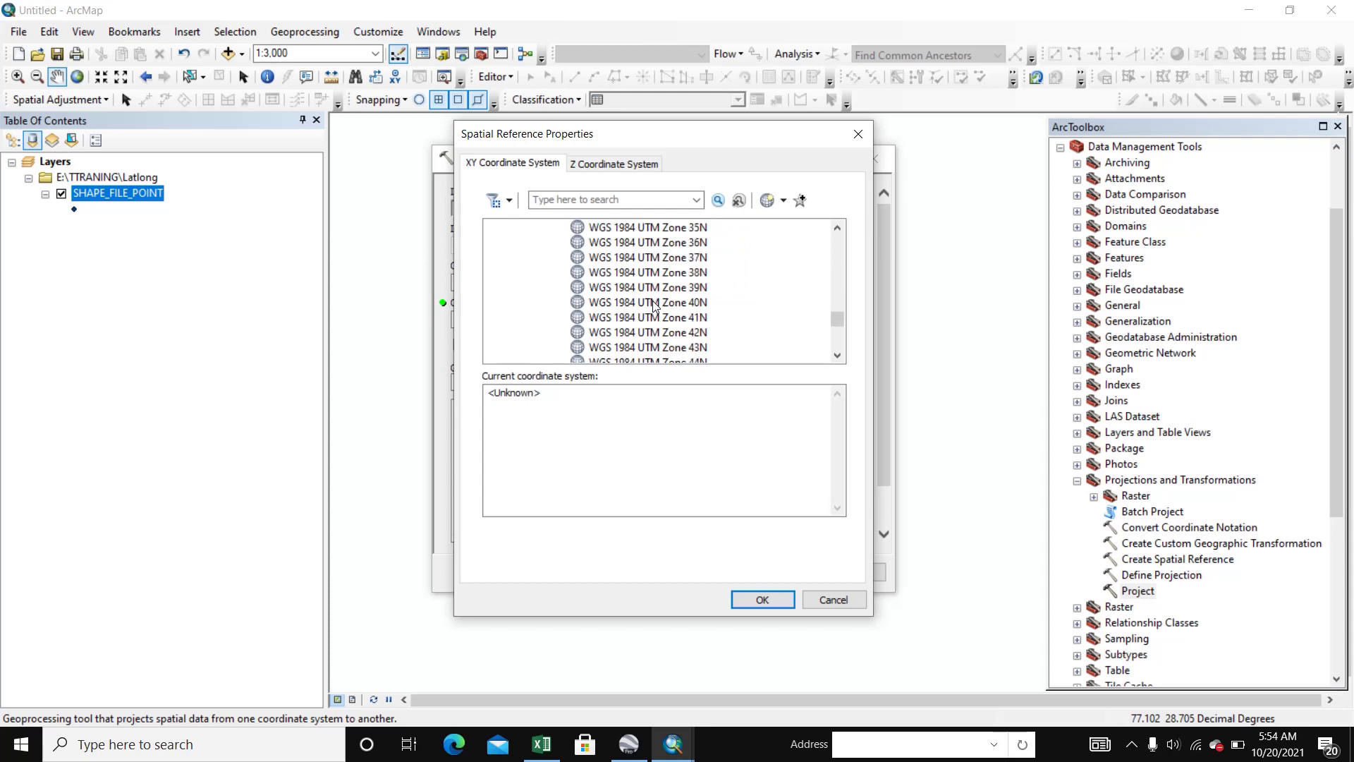
click(644, 350)
scroll(645, 350, down, 2)
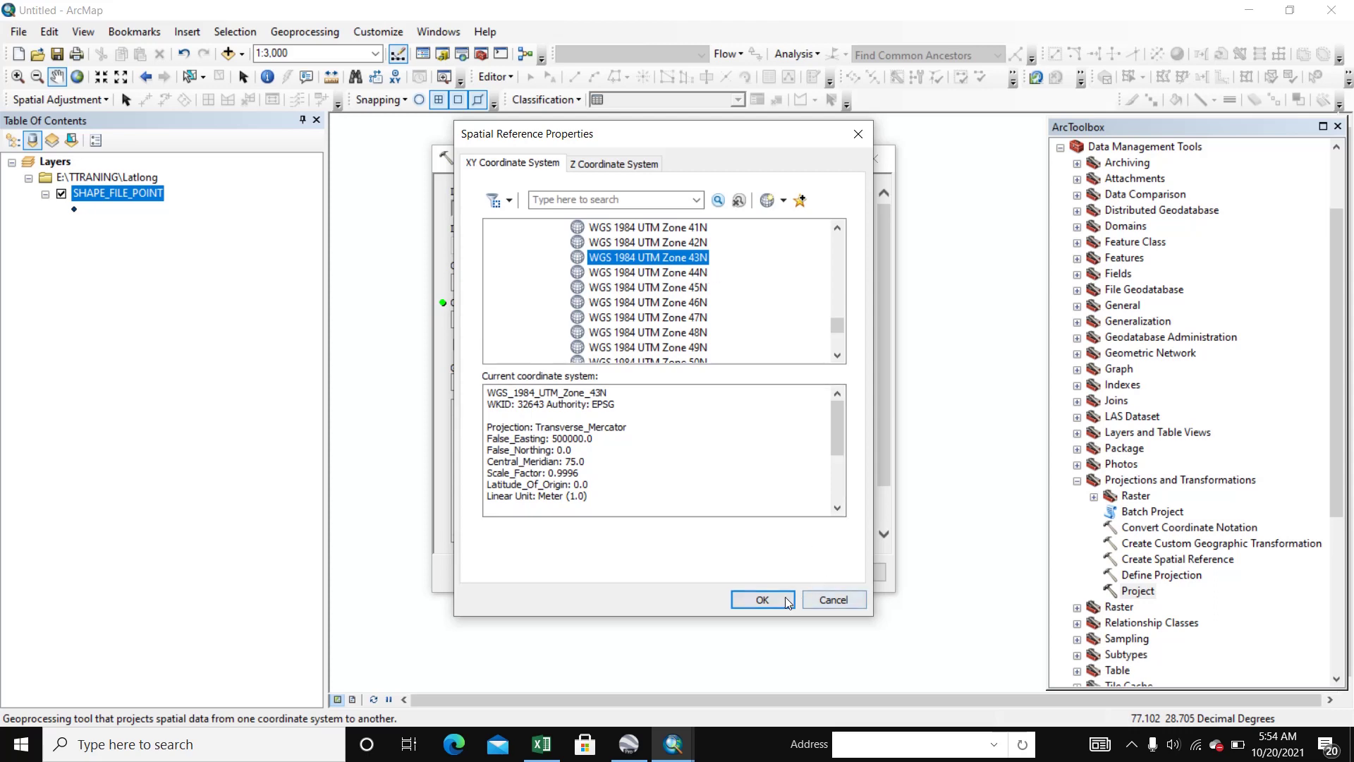
click(763, 599)
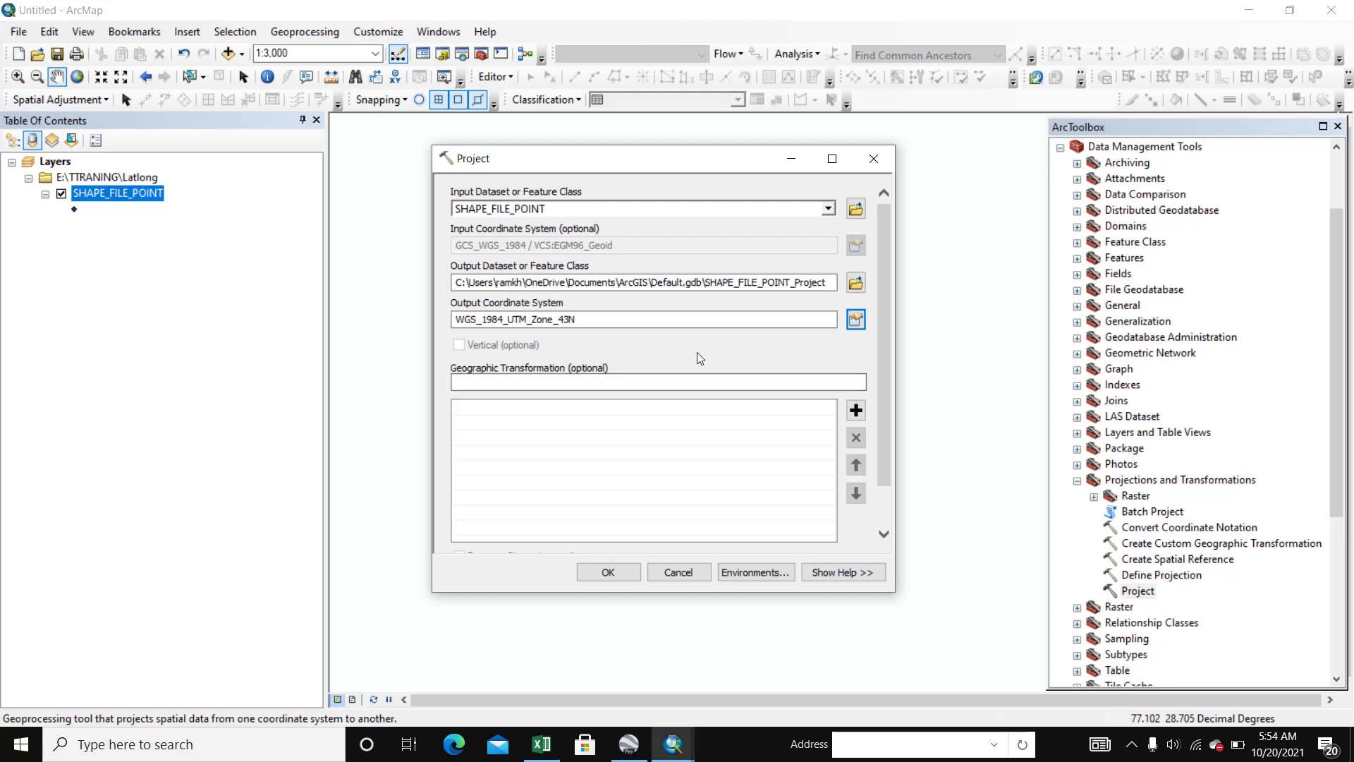
Run the projection of SHAPE_FILE_POINT and remove the original E:\TTRANING\Latlong group from the map.
click(605, 576)
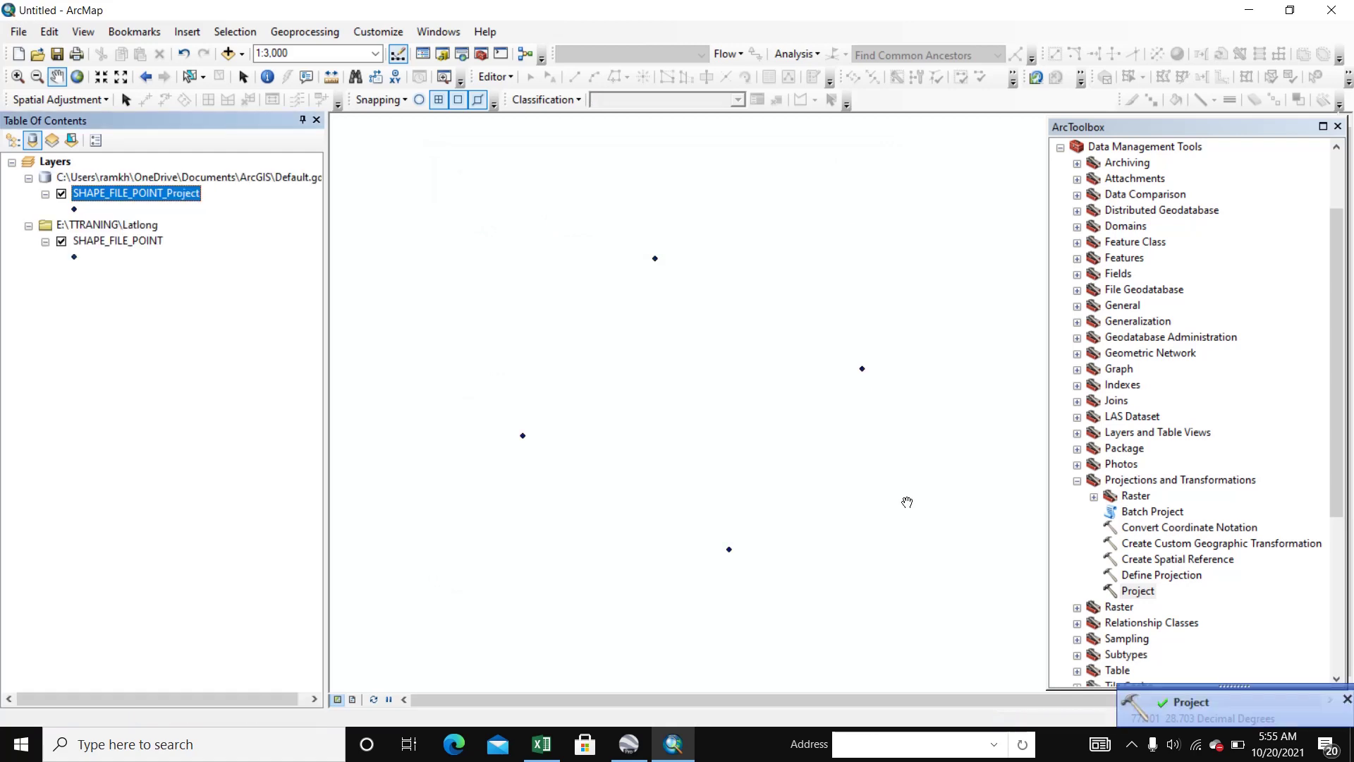
right_click(105, 226)
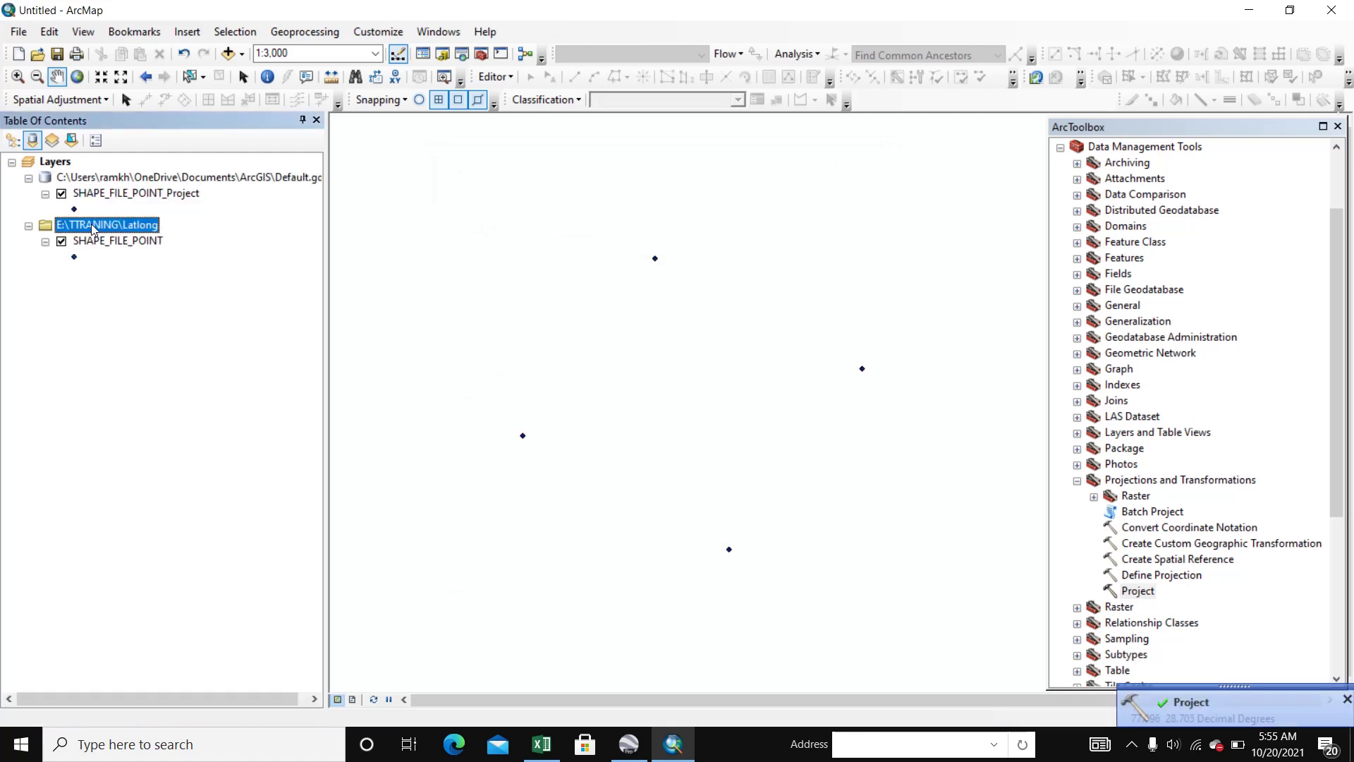
click(134, 237)
Examine the attribute table of SHAPE_FILE_POINT_Project and close it.
click(107, 196)
right_click(107, 198)
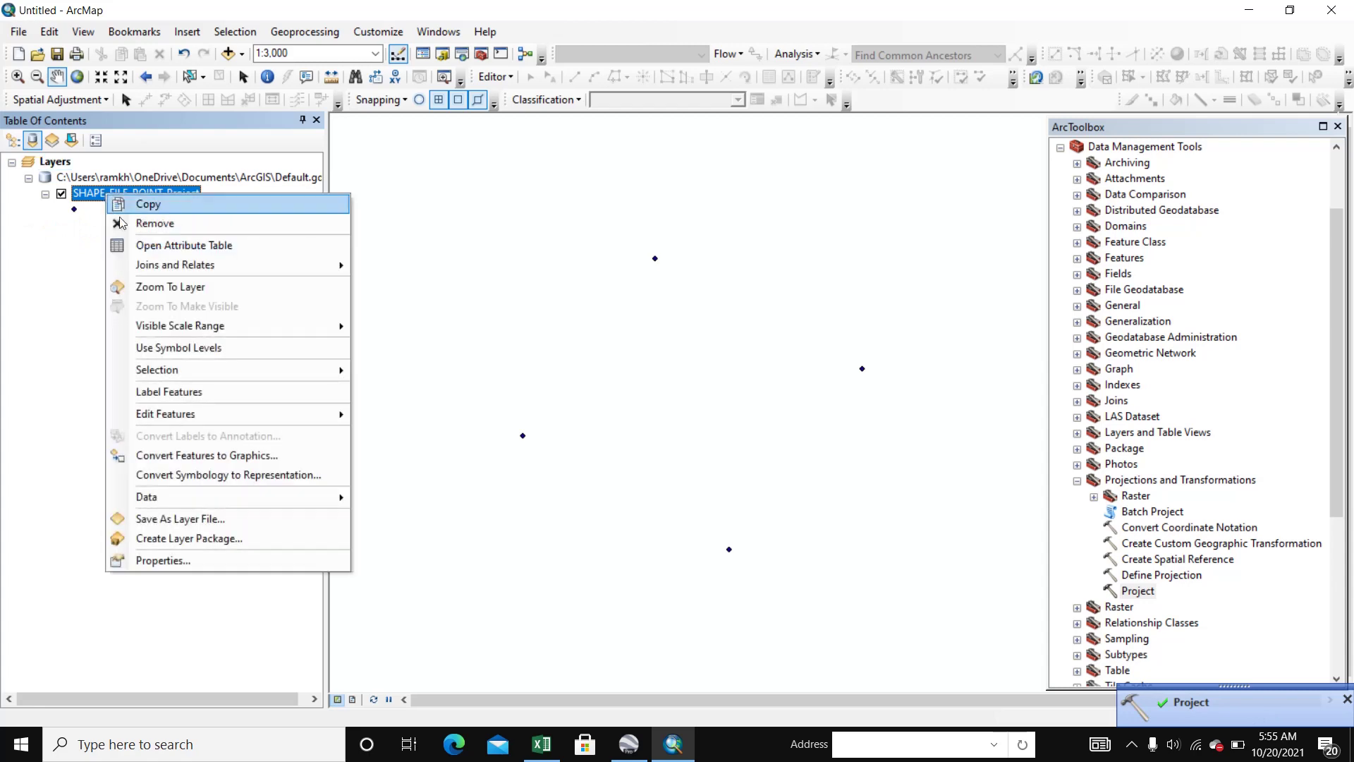
click(165, 245)
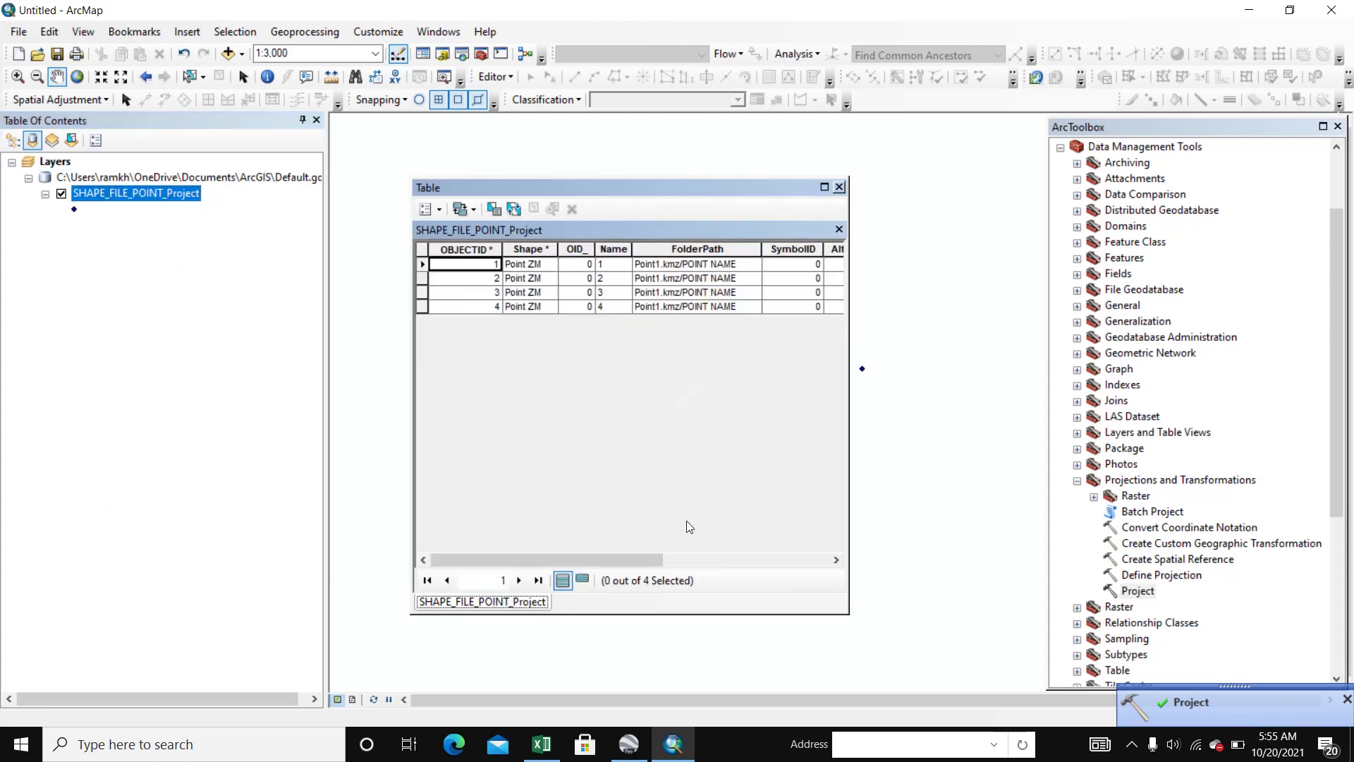
click(839, 188)
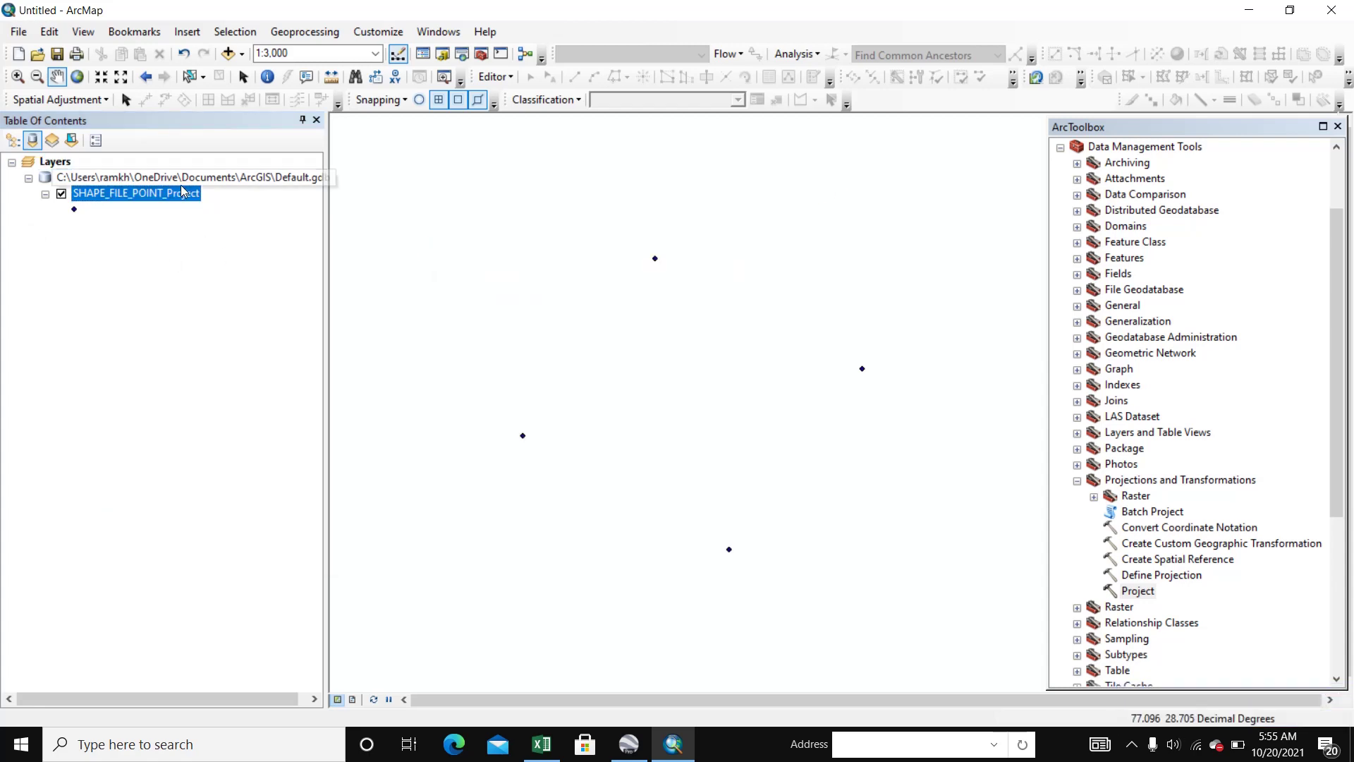
Check the projected coordinate system in the source details of SHAPE_FILE_POINT_Project, and close the layer properties without changes.
right_click(180, 189)
click(235, 564)
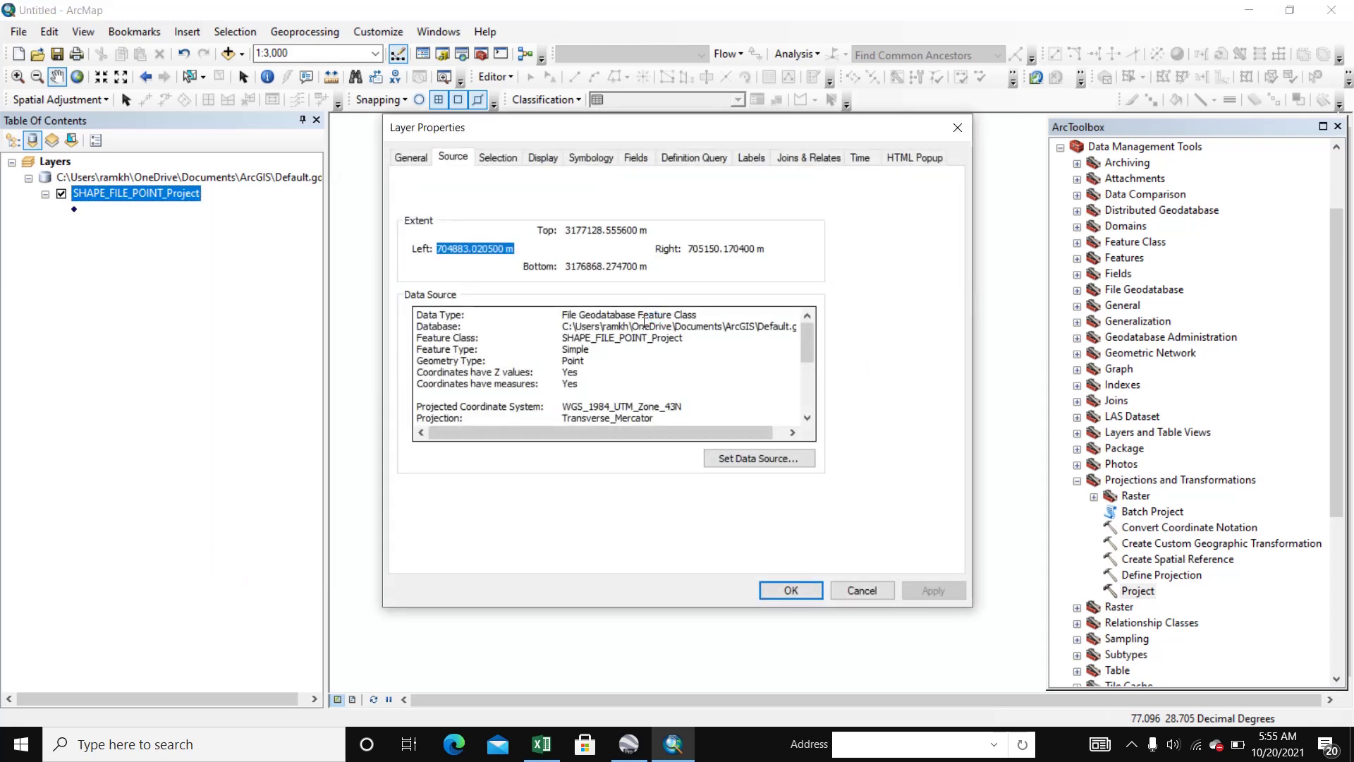
drag(807, 339, 804, 361)
drag(563, 350, 692, 349)
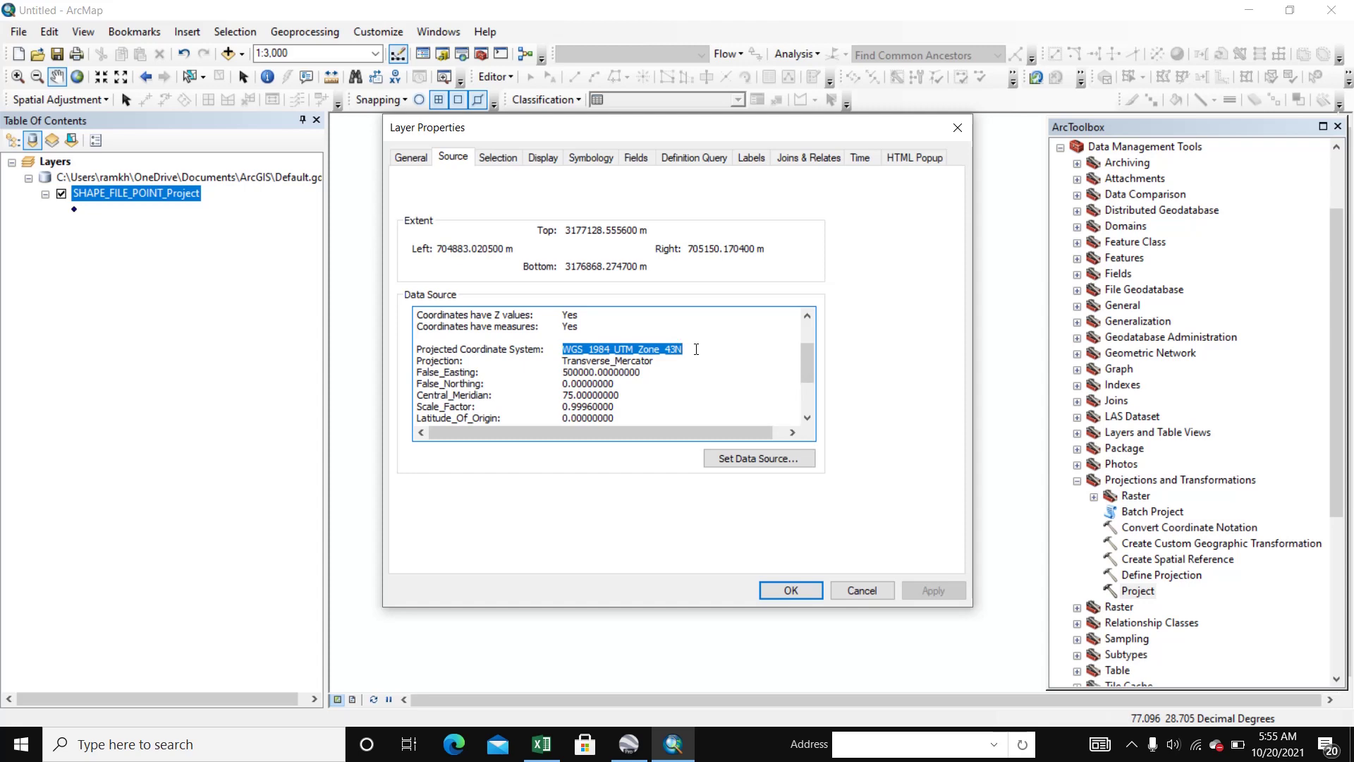
click(862, 590)
click(196, 287)
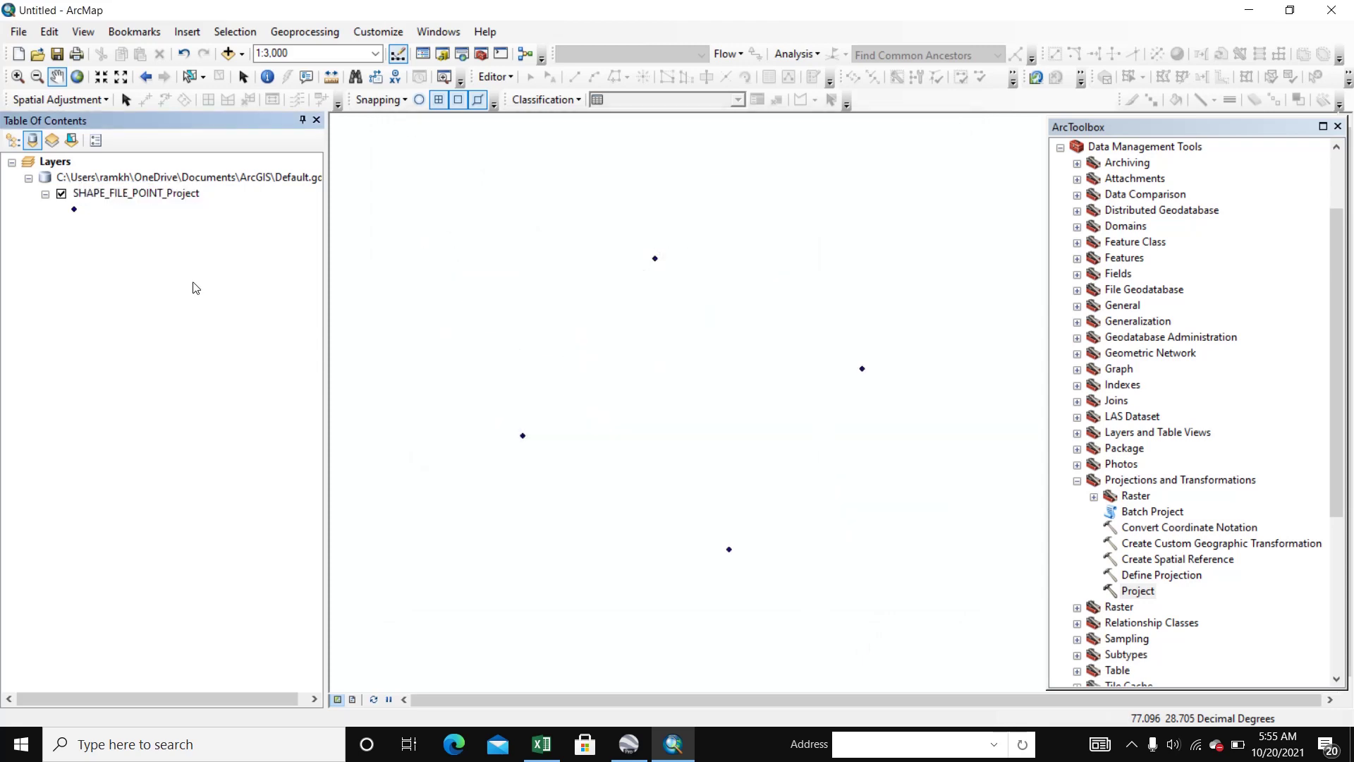
right_click(167, 193)
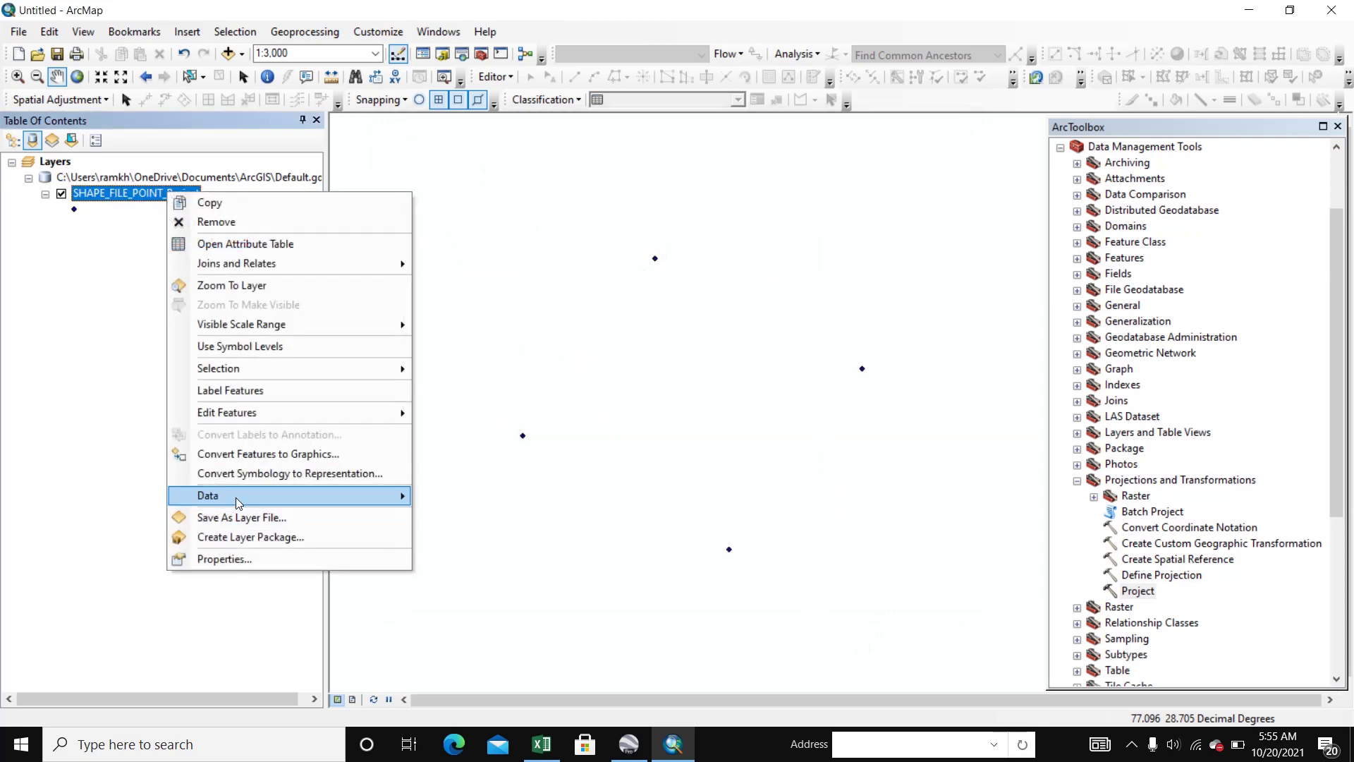
mouse_move(359, 497)
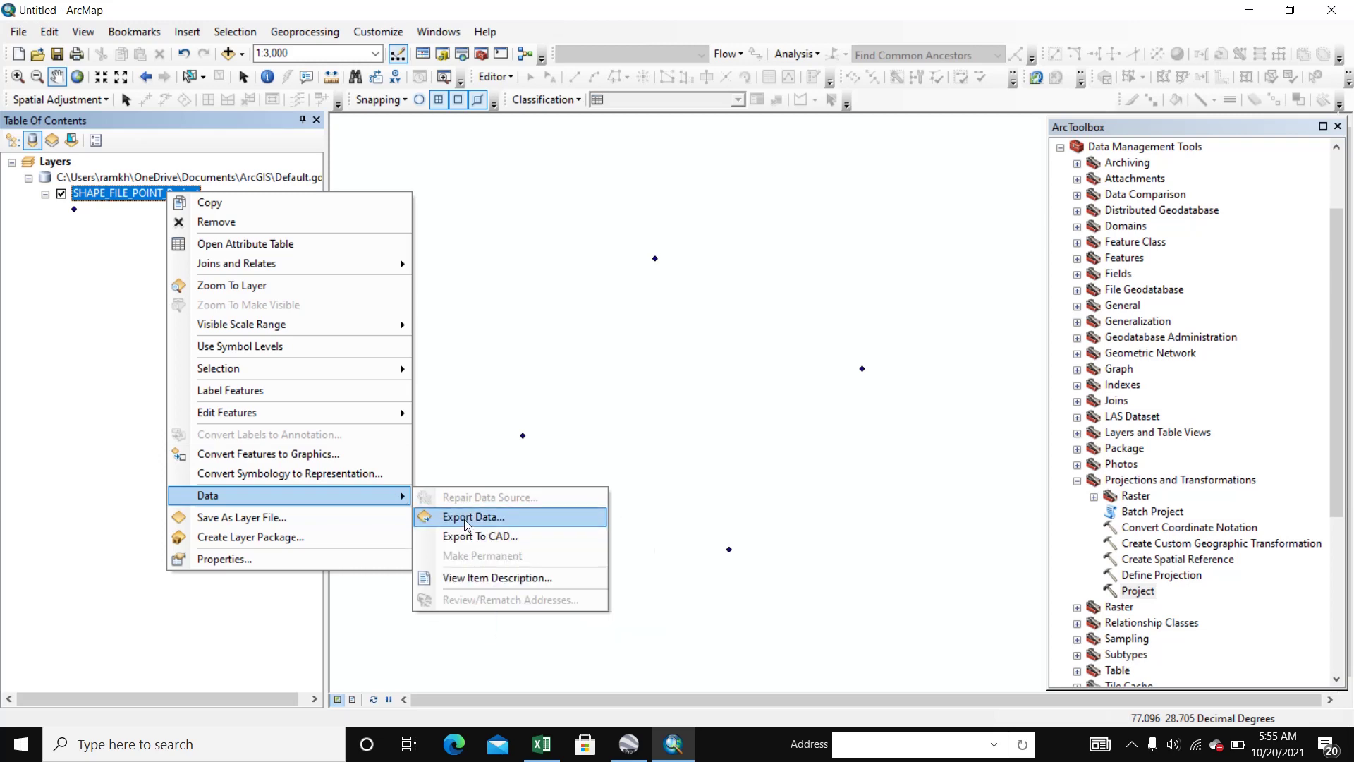
click(465, 519)
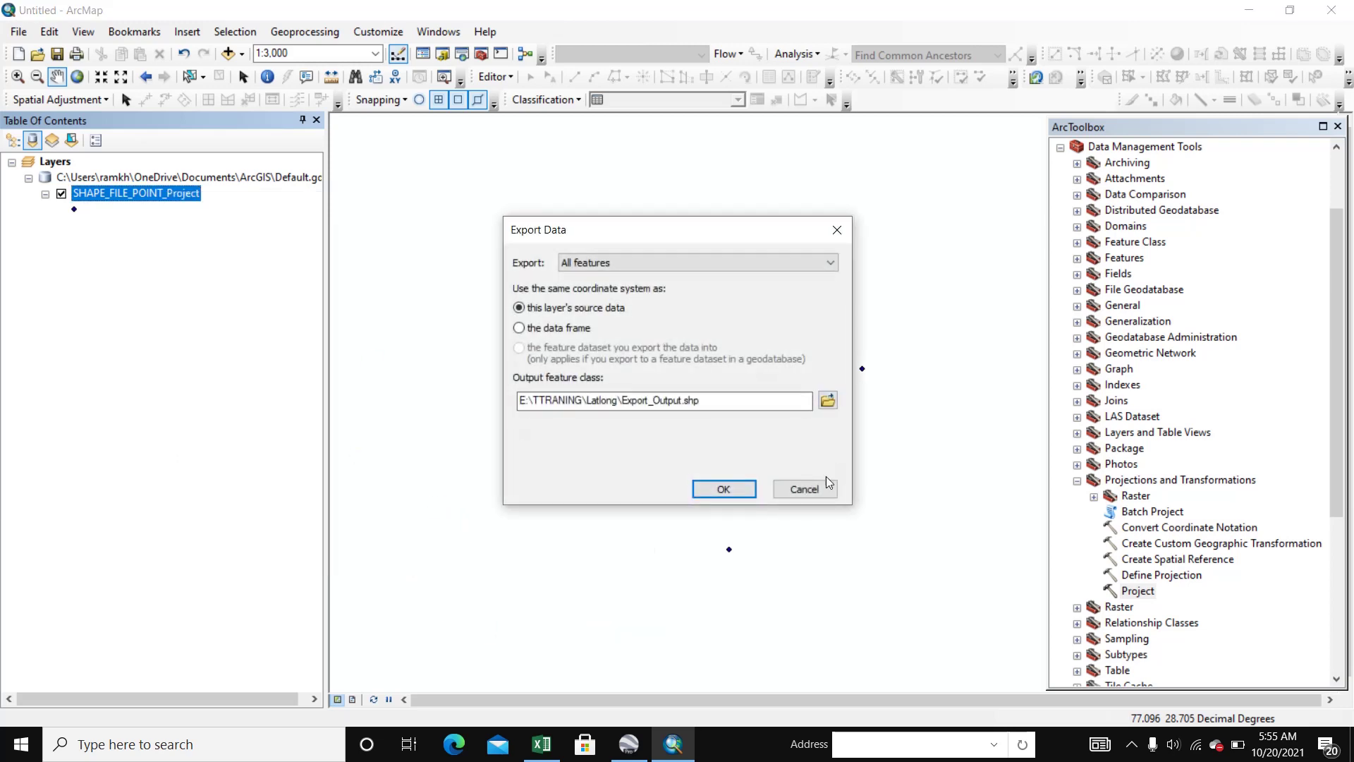
click(810, 491)
Turn off the visibility of all fields in the layer properties of SHAPE_FILE_POINT_Project and apply the change.
right_click(180, 194)
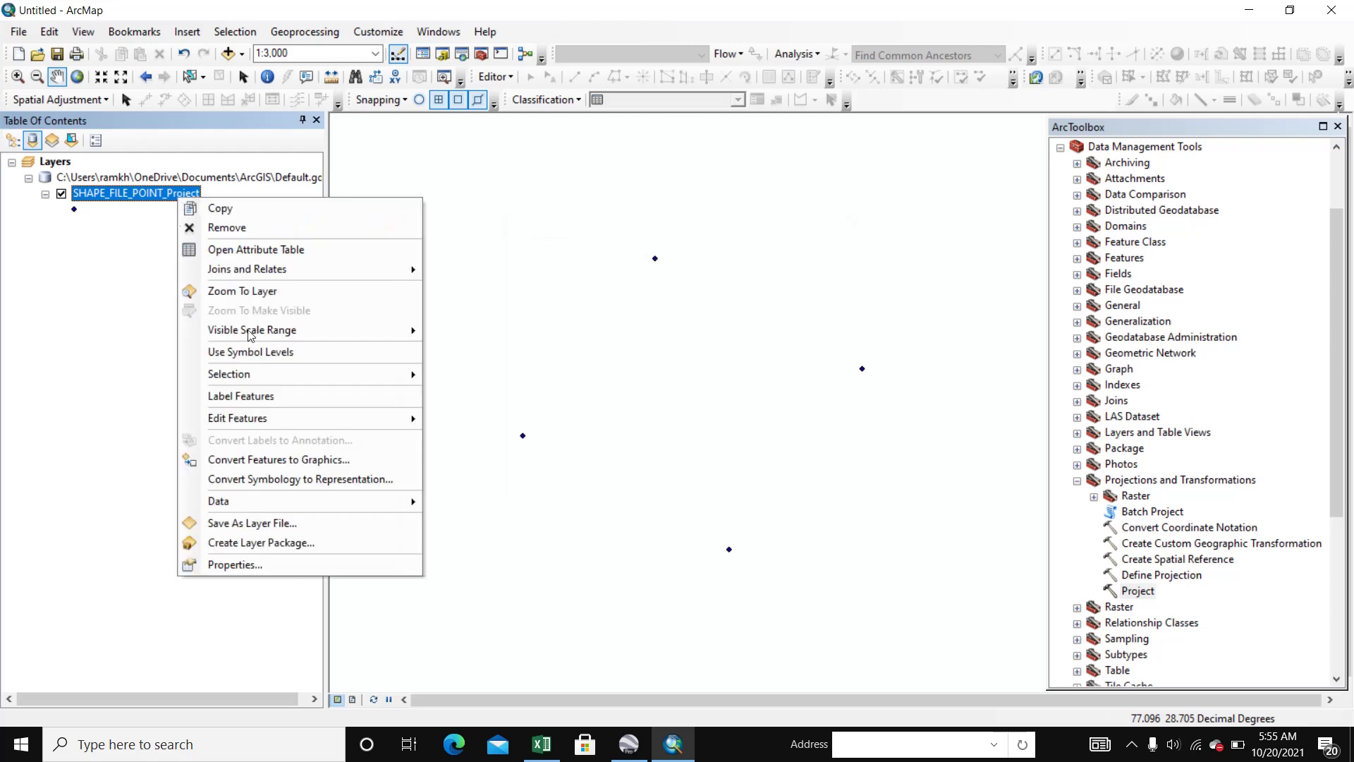
click(267, 566)
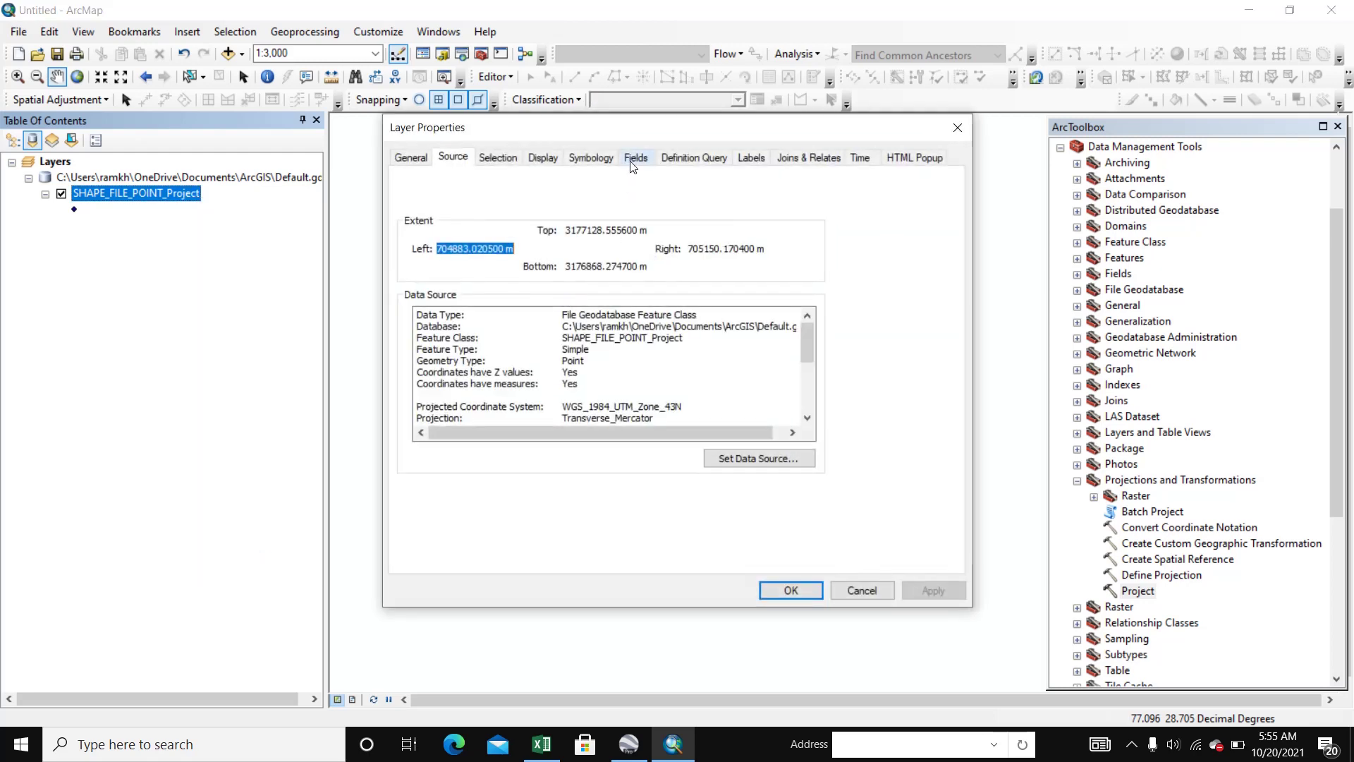
click(632, 161)
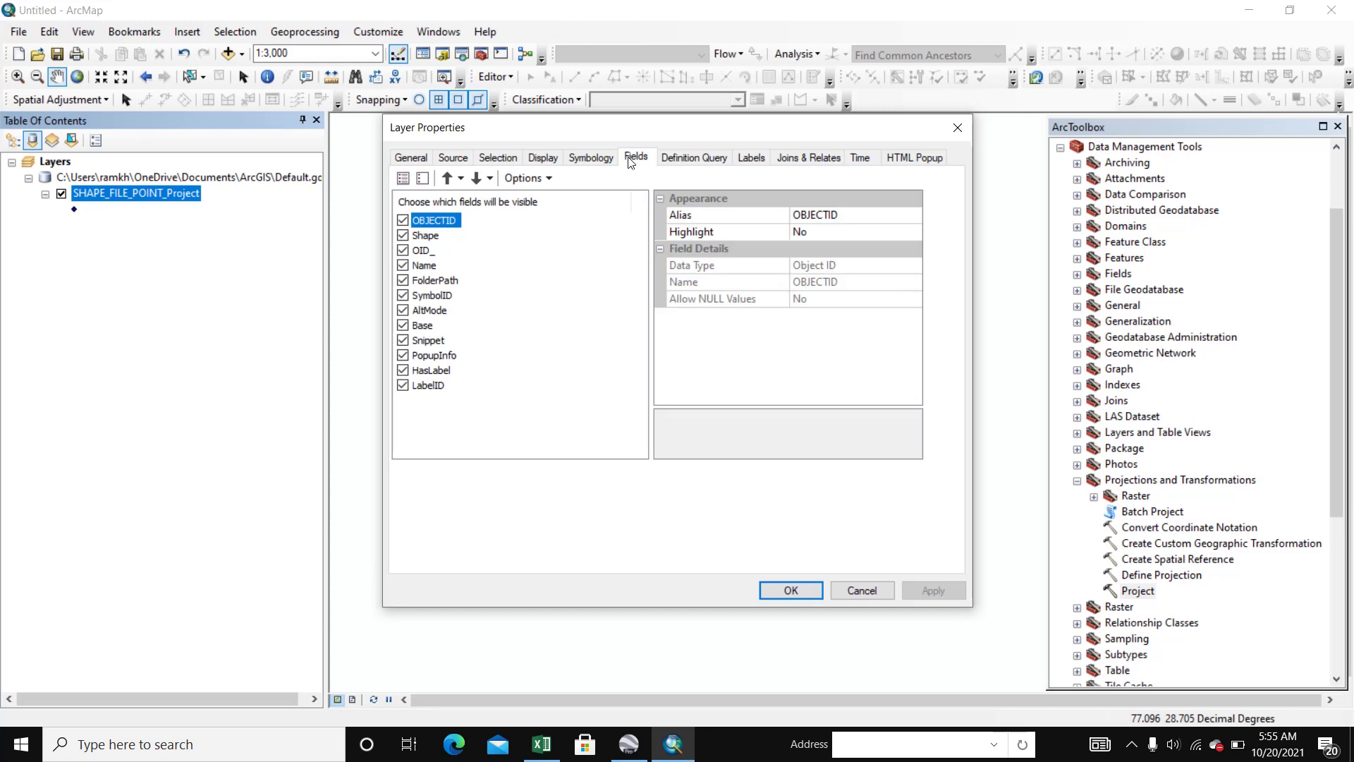
click(422, 178)
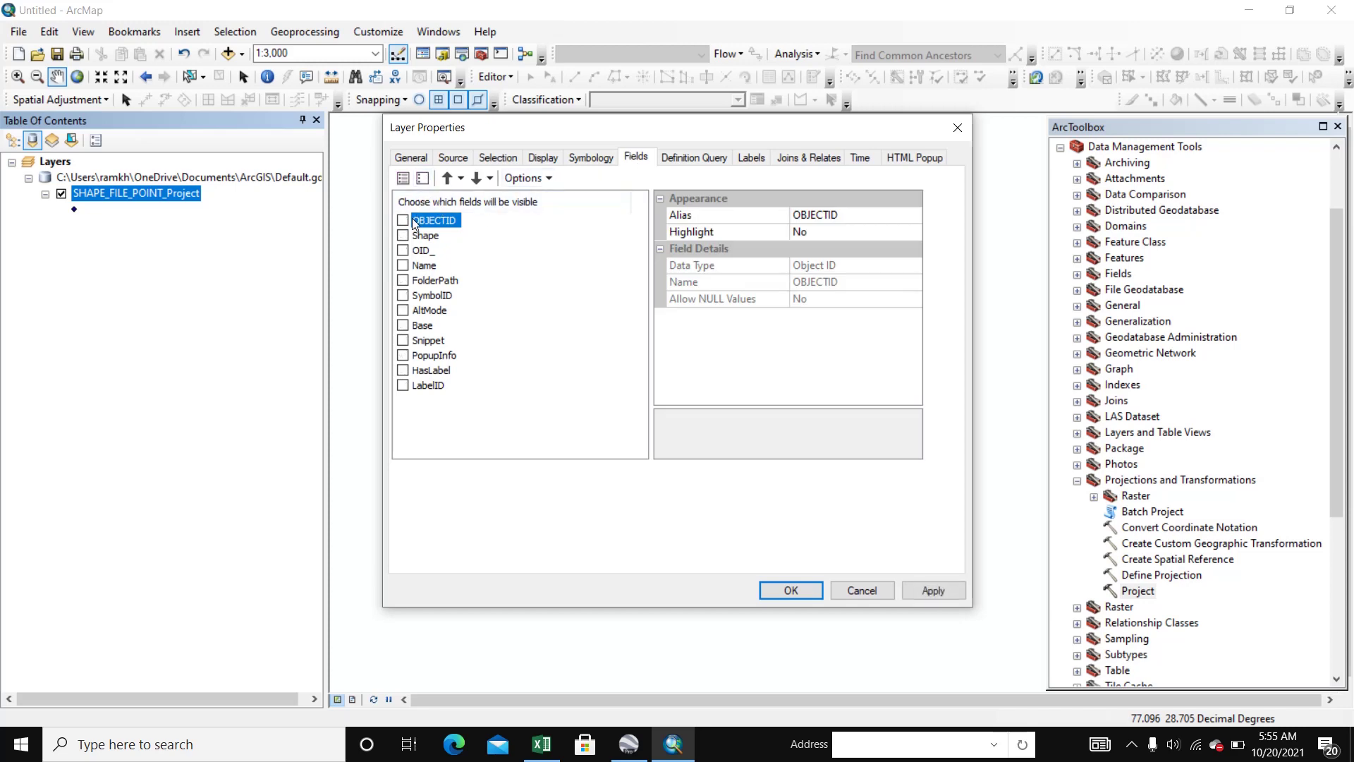
click(785, 591)
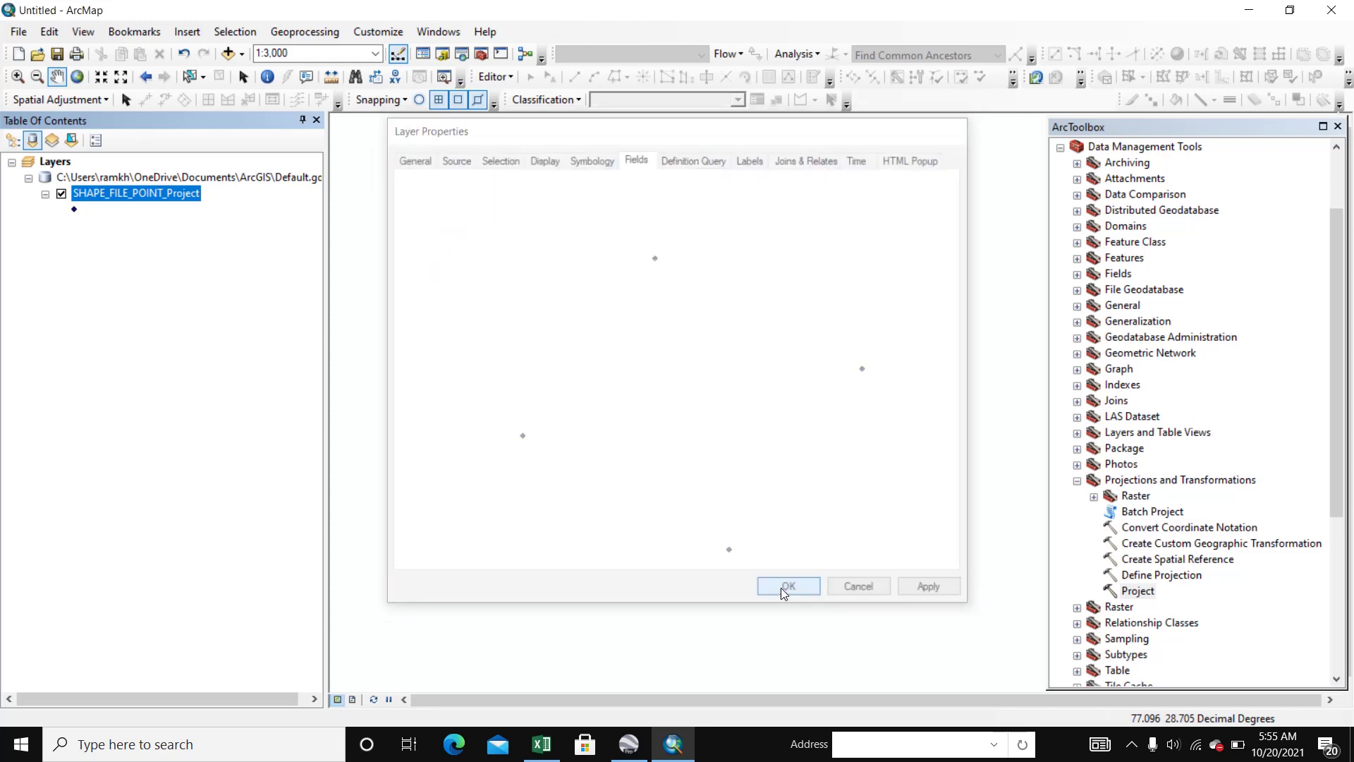
Export all features of SHAPE_FILE_POINT_Project to E:\TTRANING\Latlong as the shapefile FINAL SHAPE_FILE_POINT.shp and add it to the map as a layer.
right_click(150, 200)
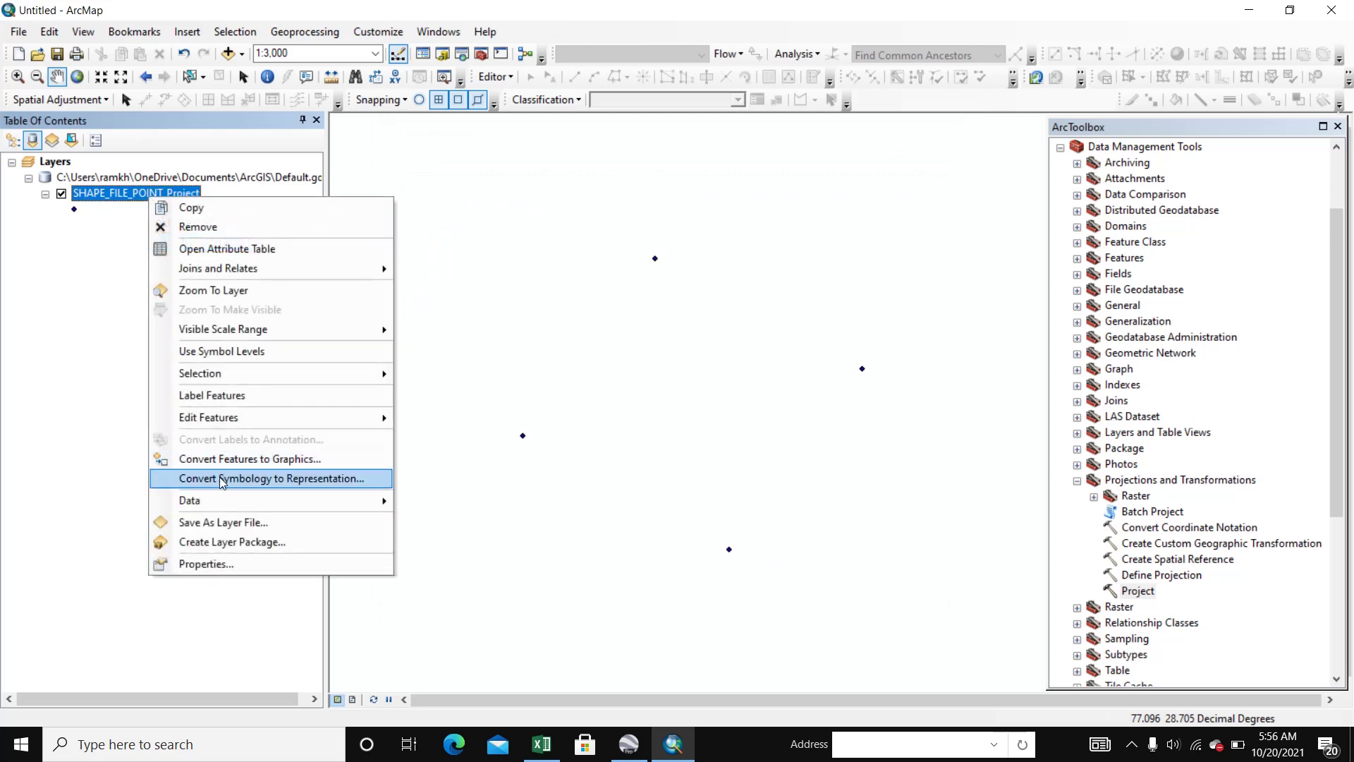
mouse_move(278, 500)
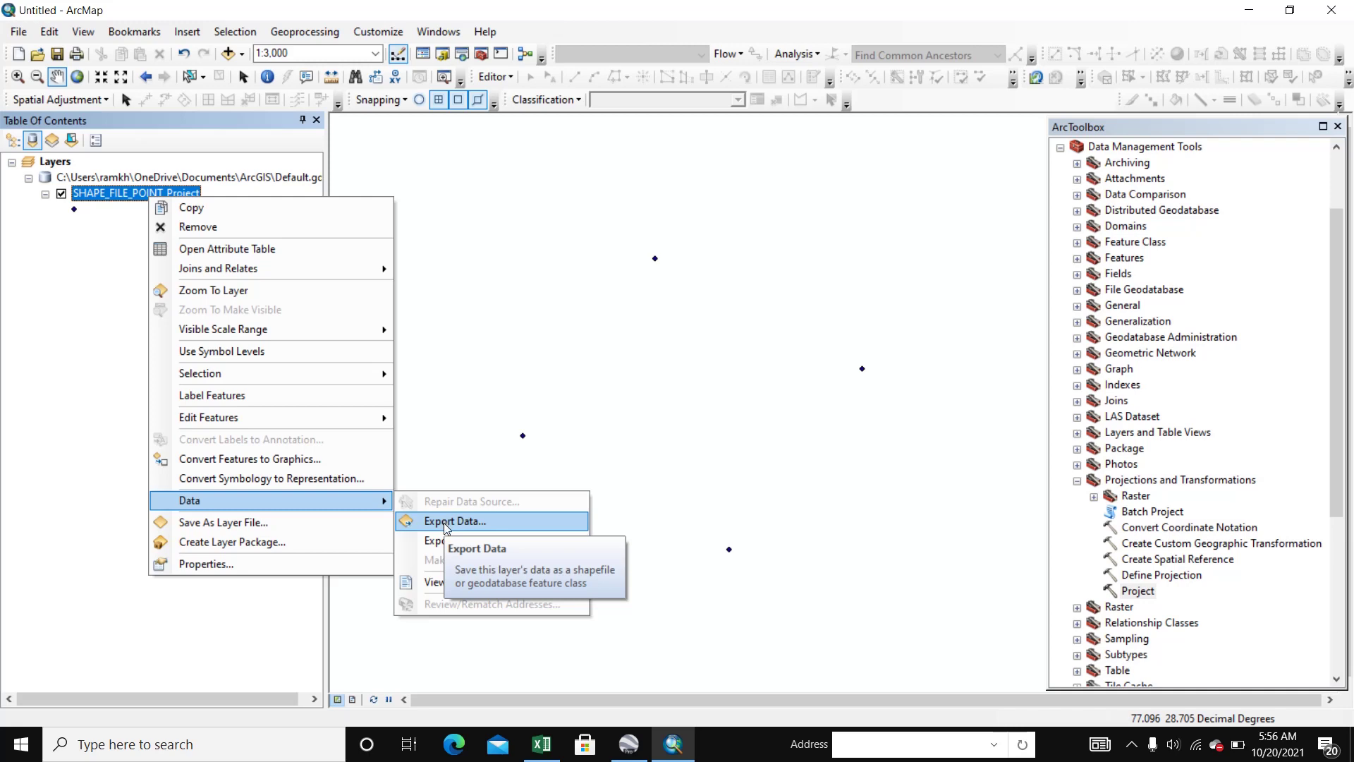
click(443, 522)
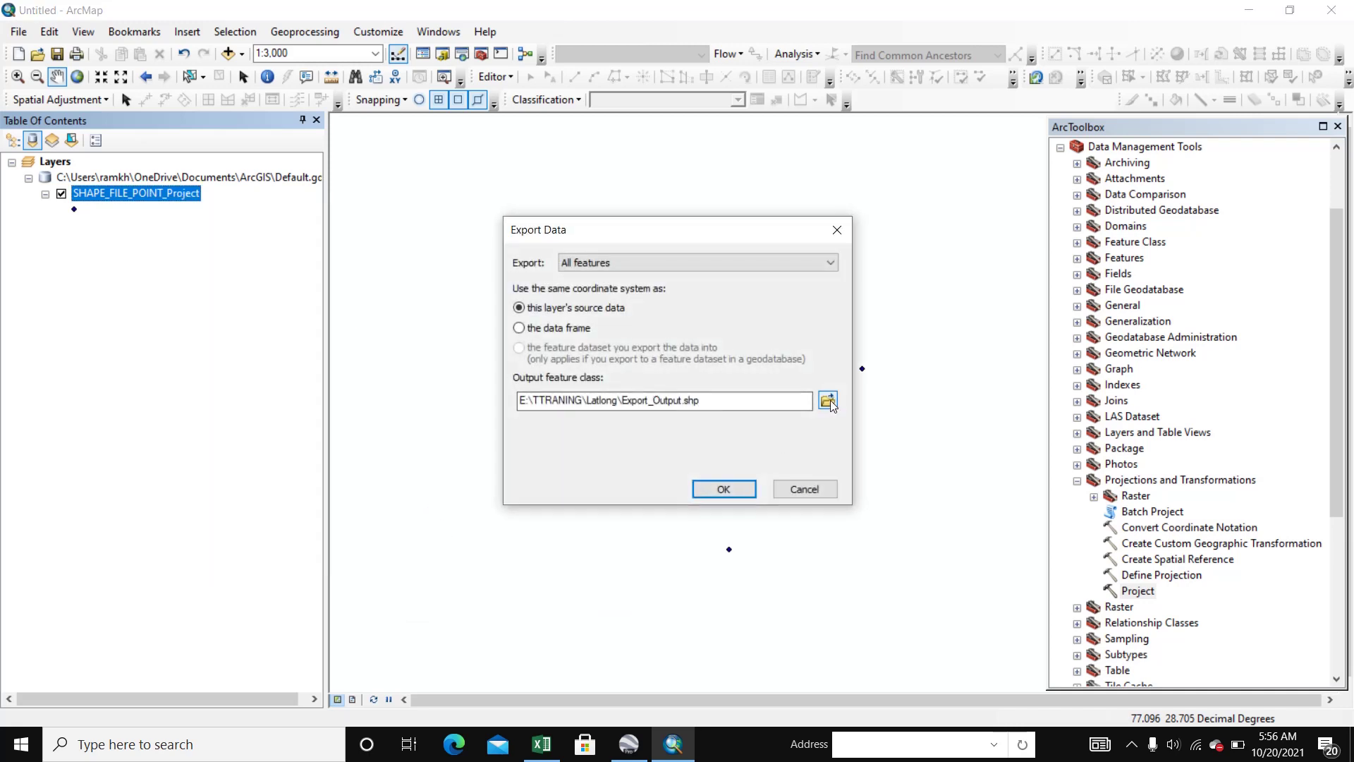
click(829, 400)
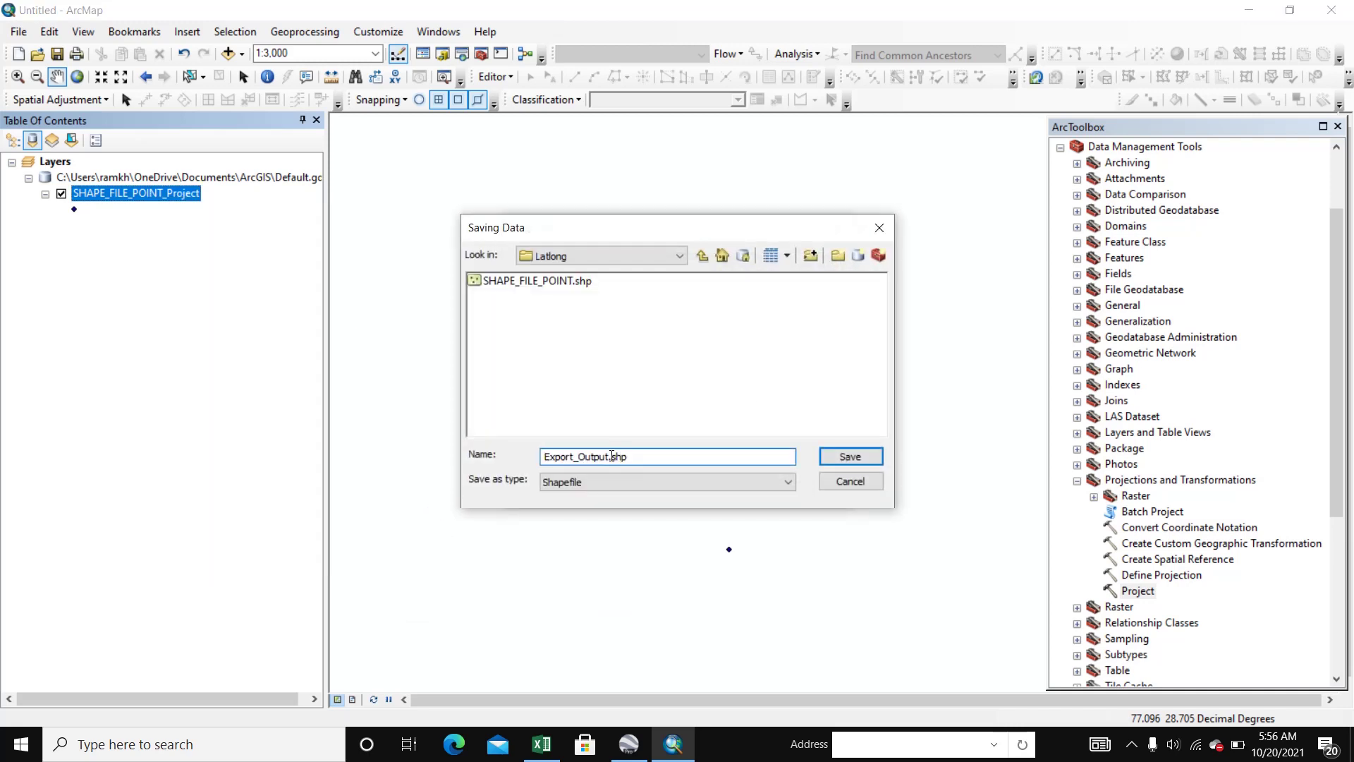
click(507, 282)
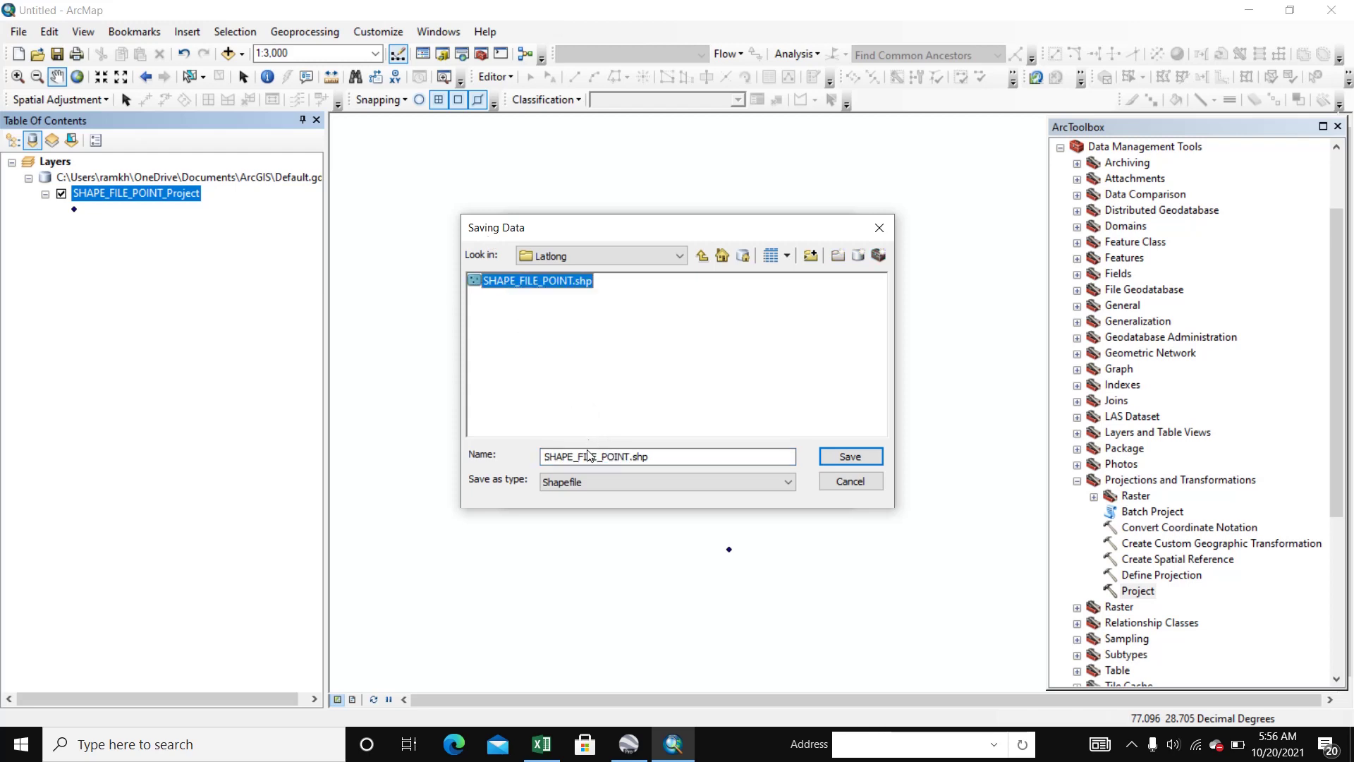
click(549, 457)
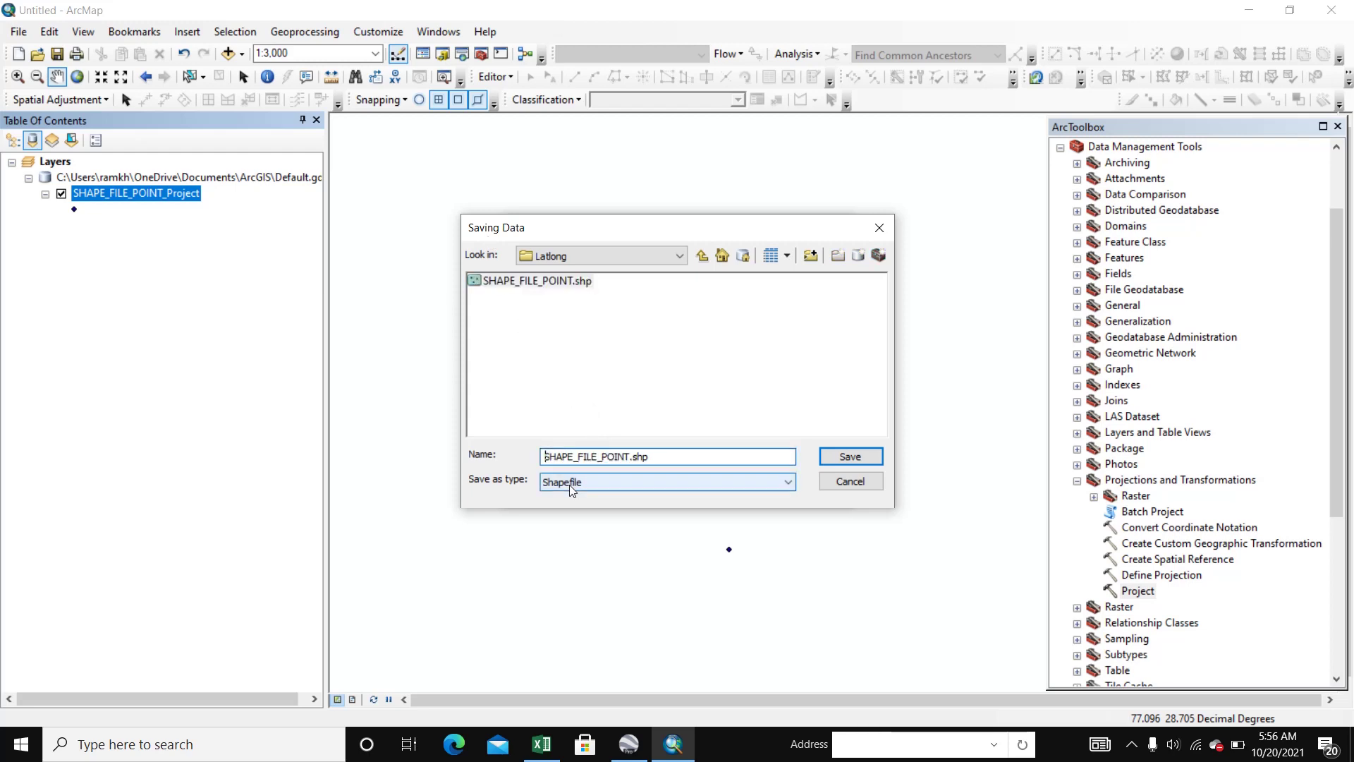
text(FINAL)
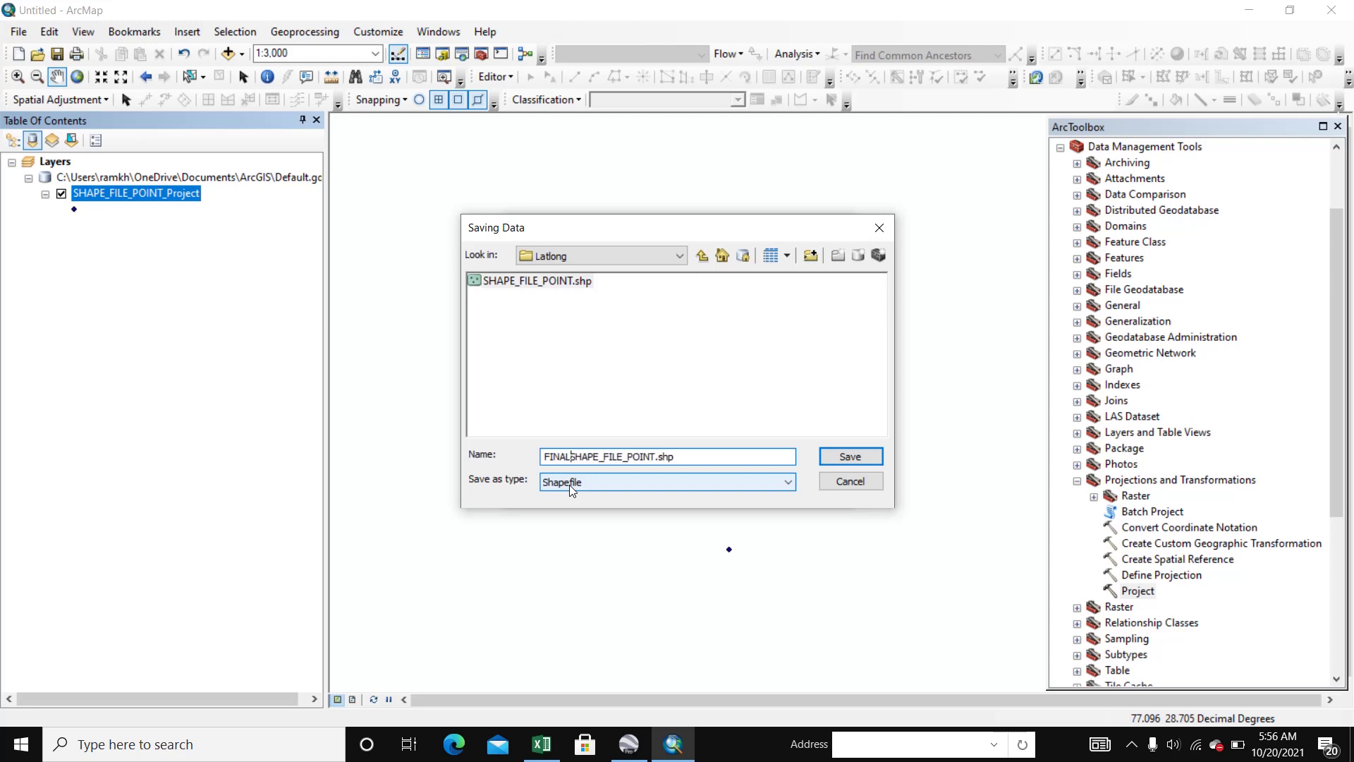
click(852, 456)
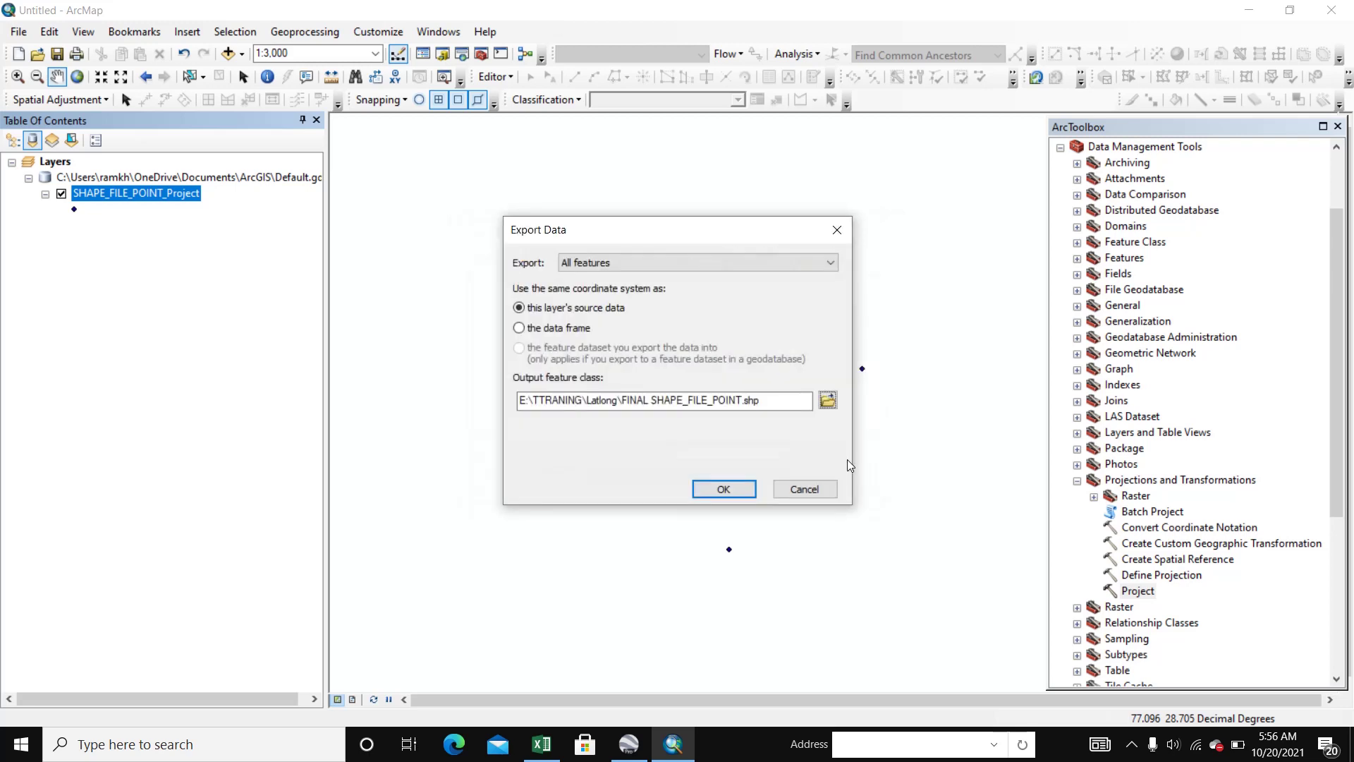
click(726, 490)
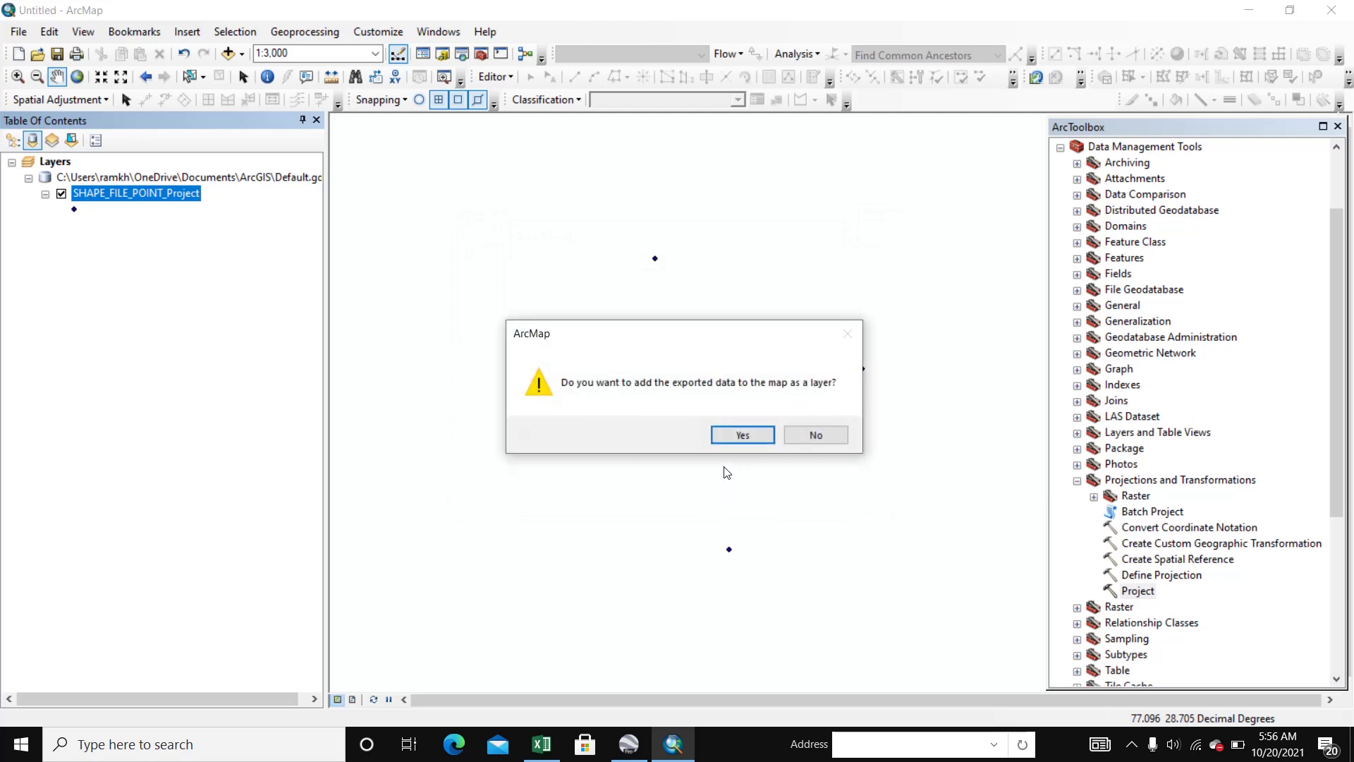
click(736, 428)
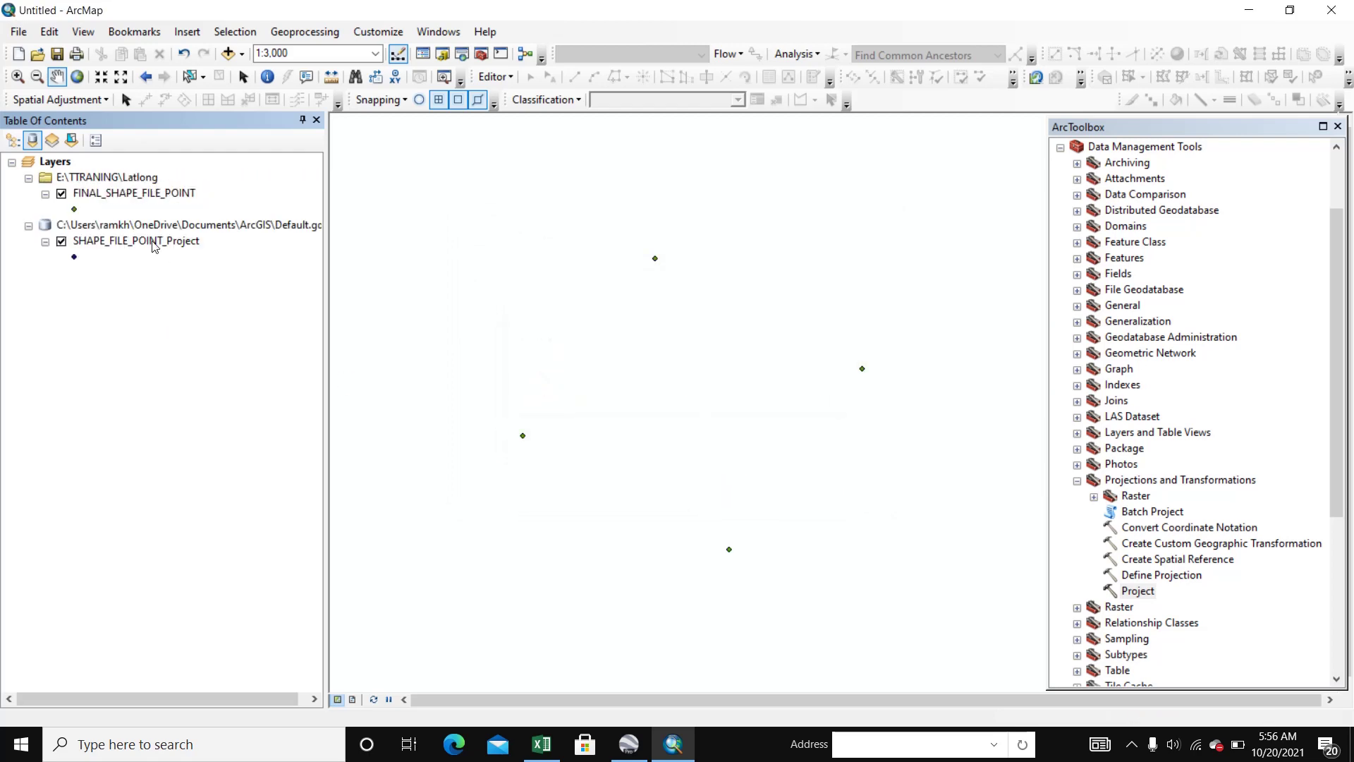
Remove the Default geodatabase group containing SHAPE_FILE_POINT_Project from the map.
click(134, 224)
right_click(128, 224)
click(152, 232)
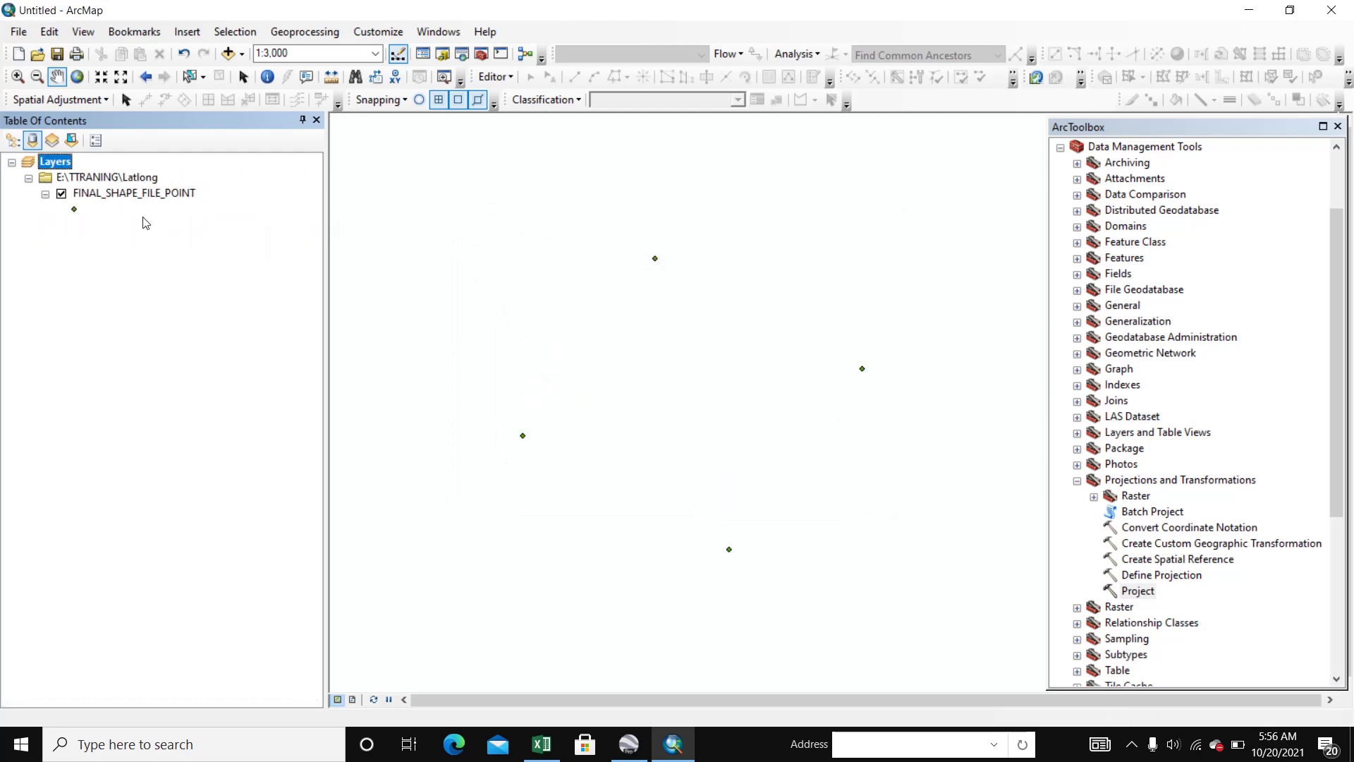
Open the attribute table of FINAL_SHAPE_FILE_POINT, widen its window and start adding a field.
right_click(131, 194)
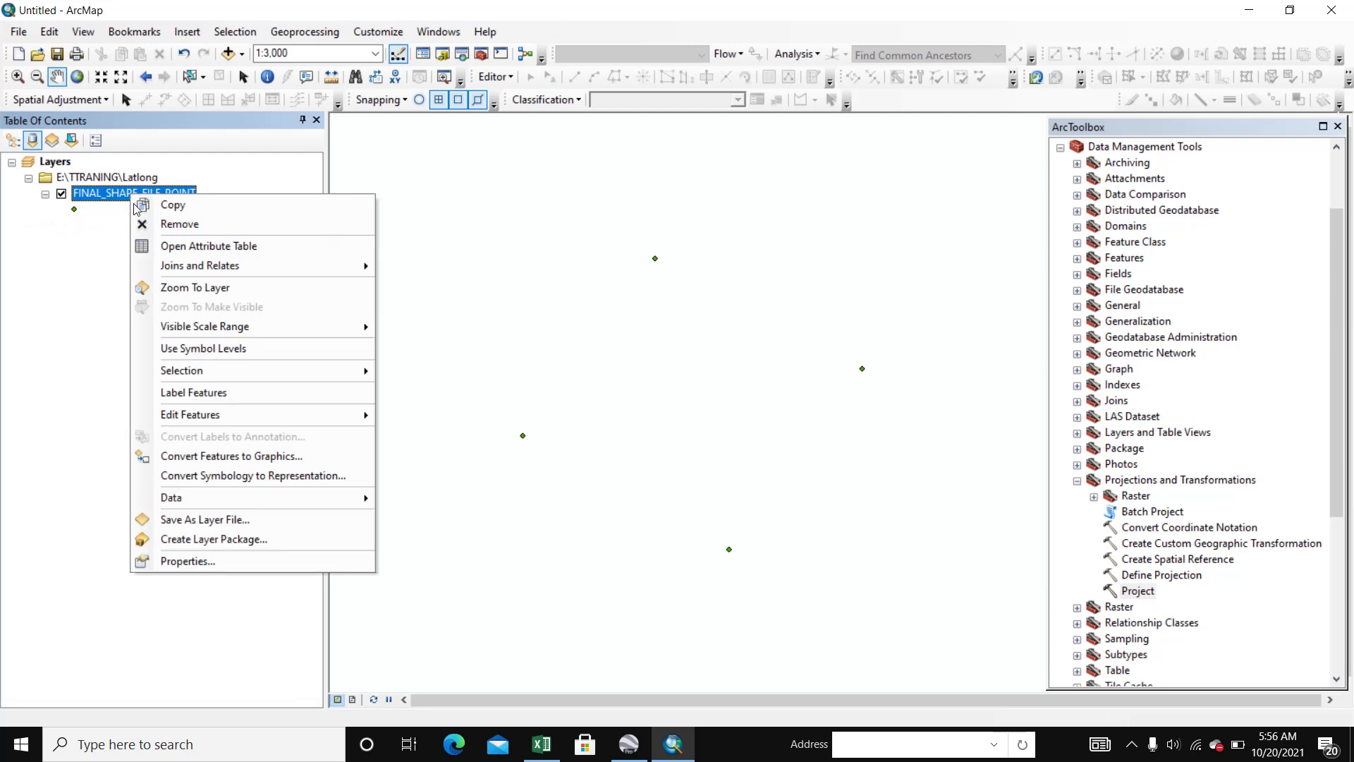
click(197, 247)
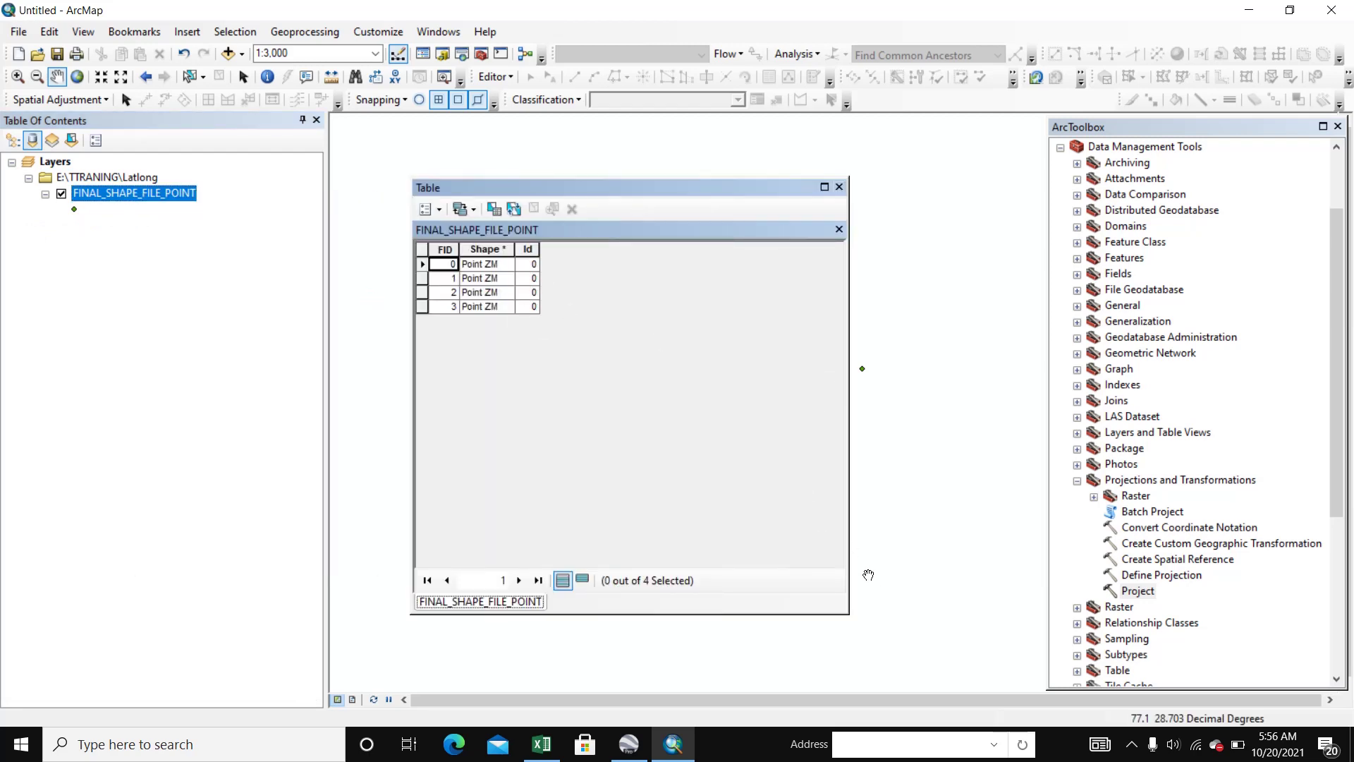
drag(850, 579, 946, 578)
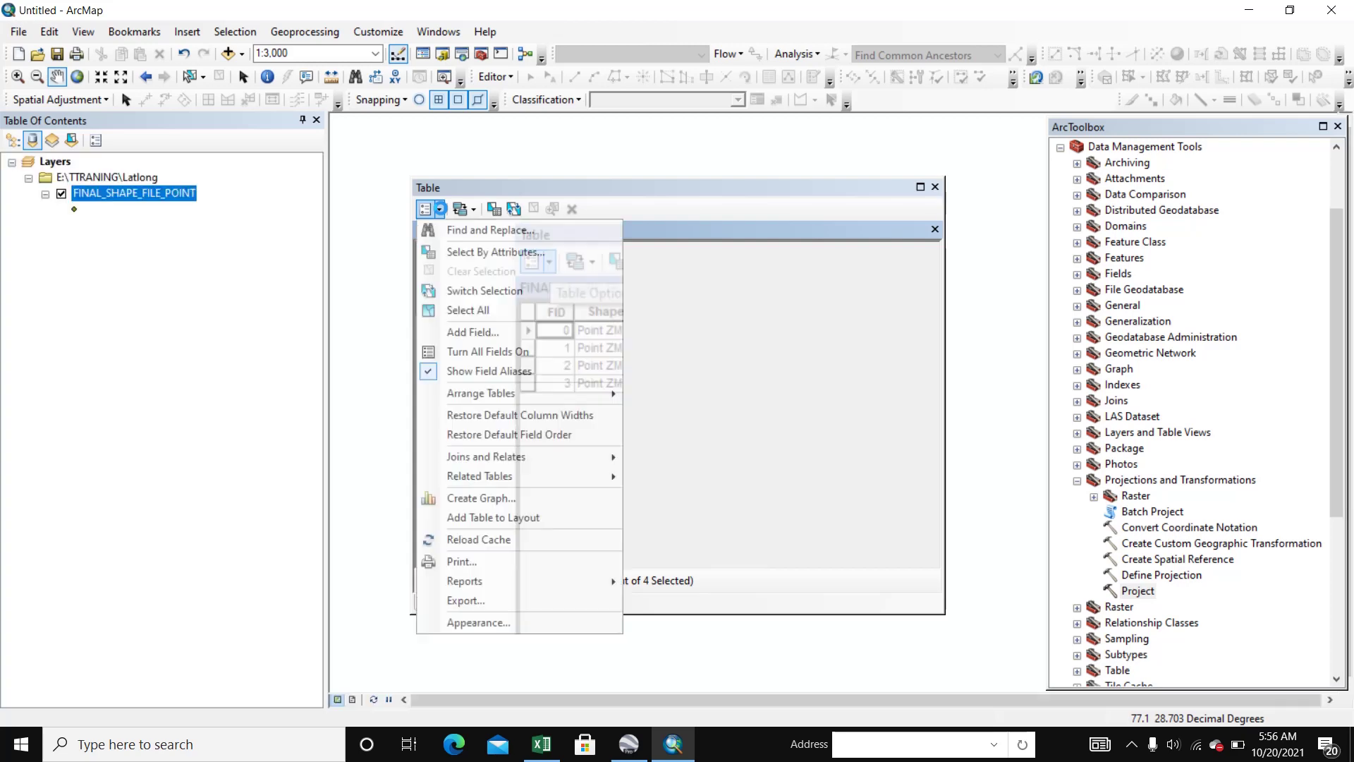
click(468, 332)
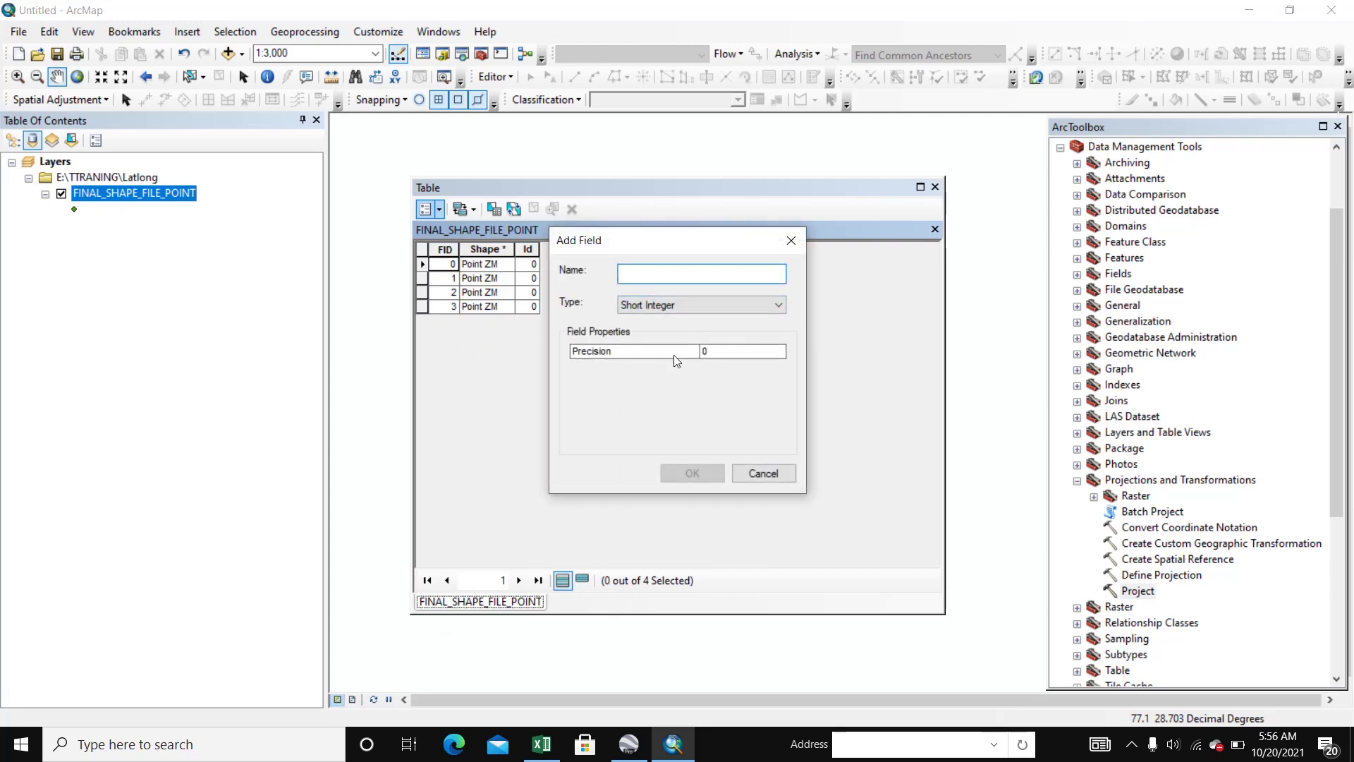
text(IO)
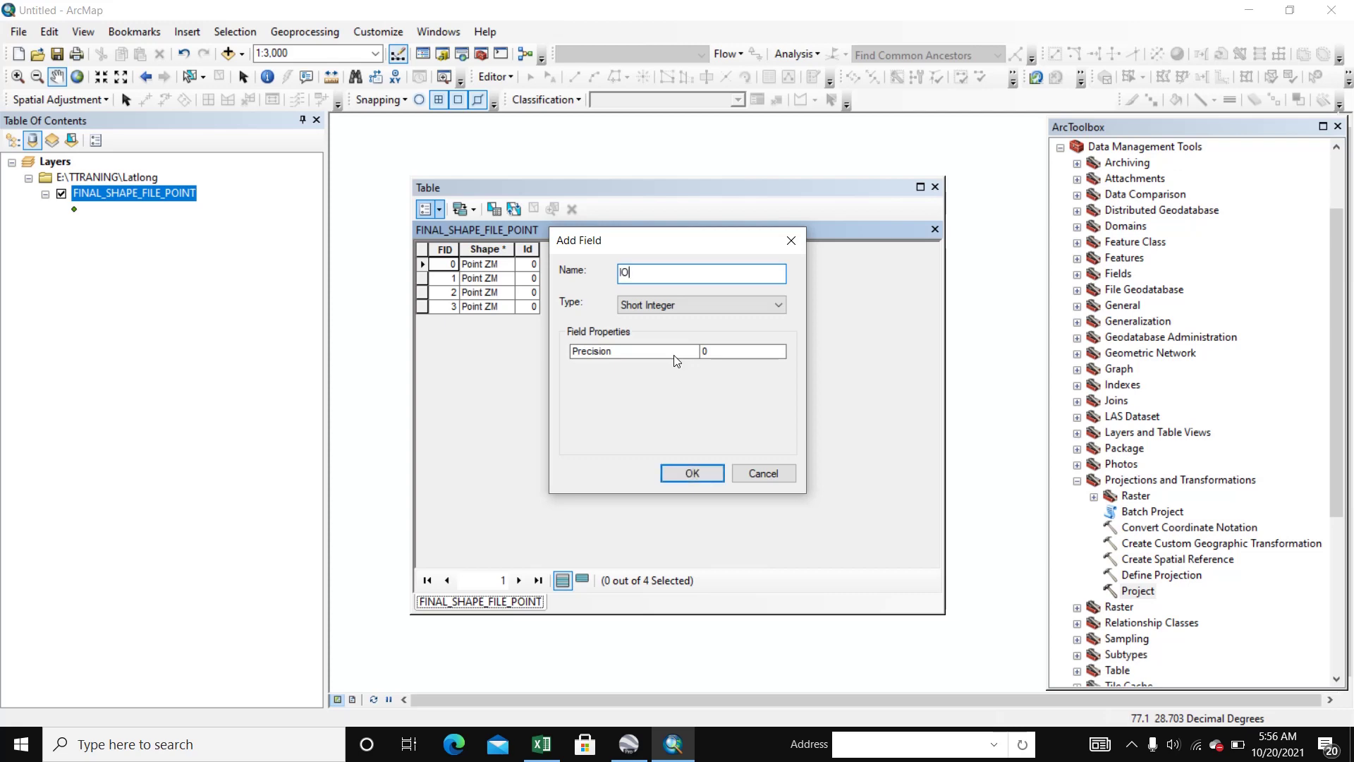
key(BackSpace)
key(BackSpace)
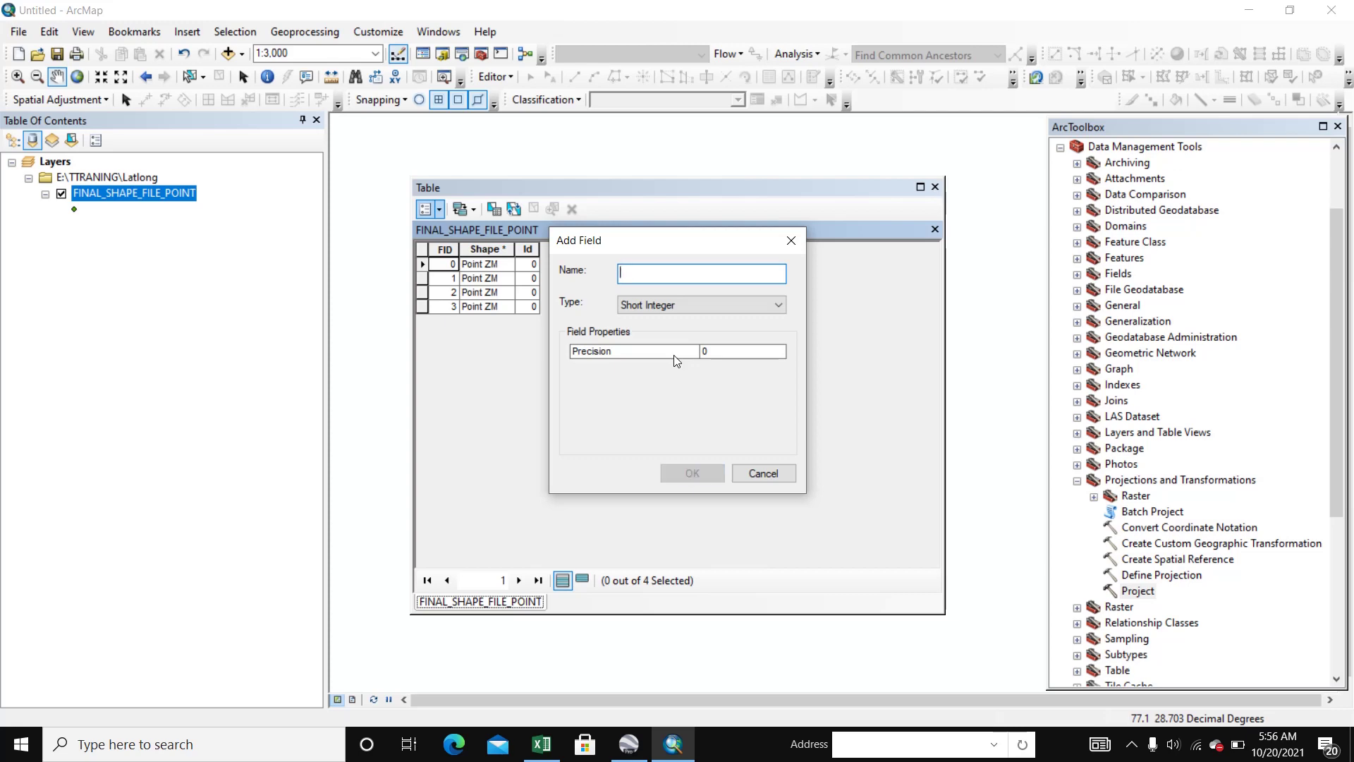
text(X)
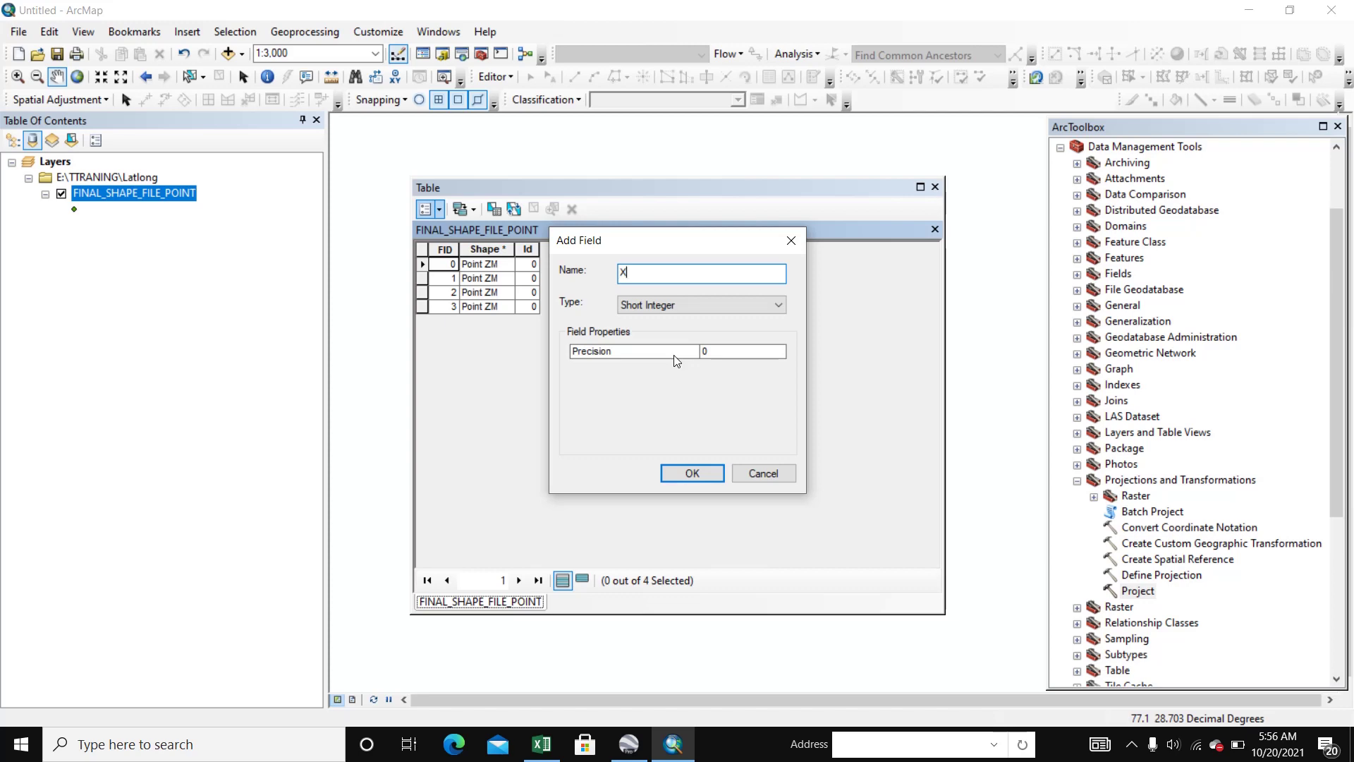
key(BackSpace)
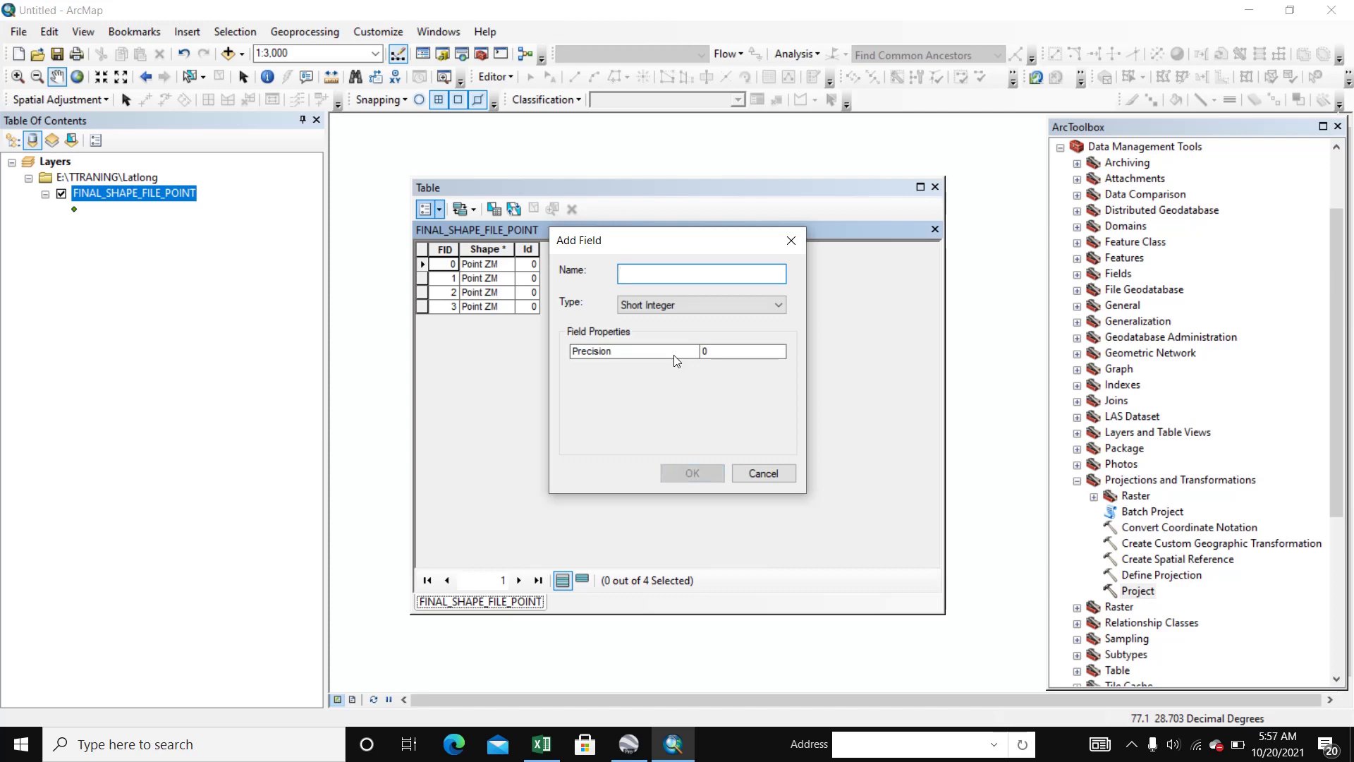
text(LONG)
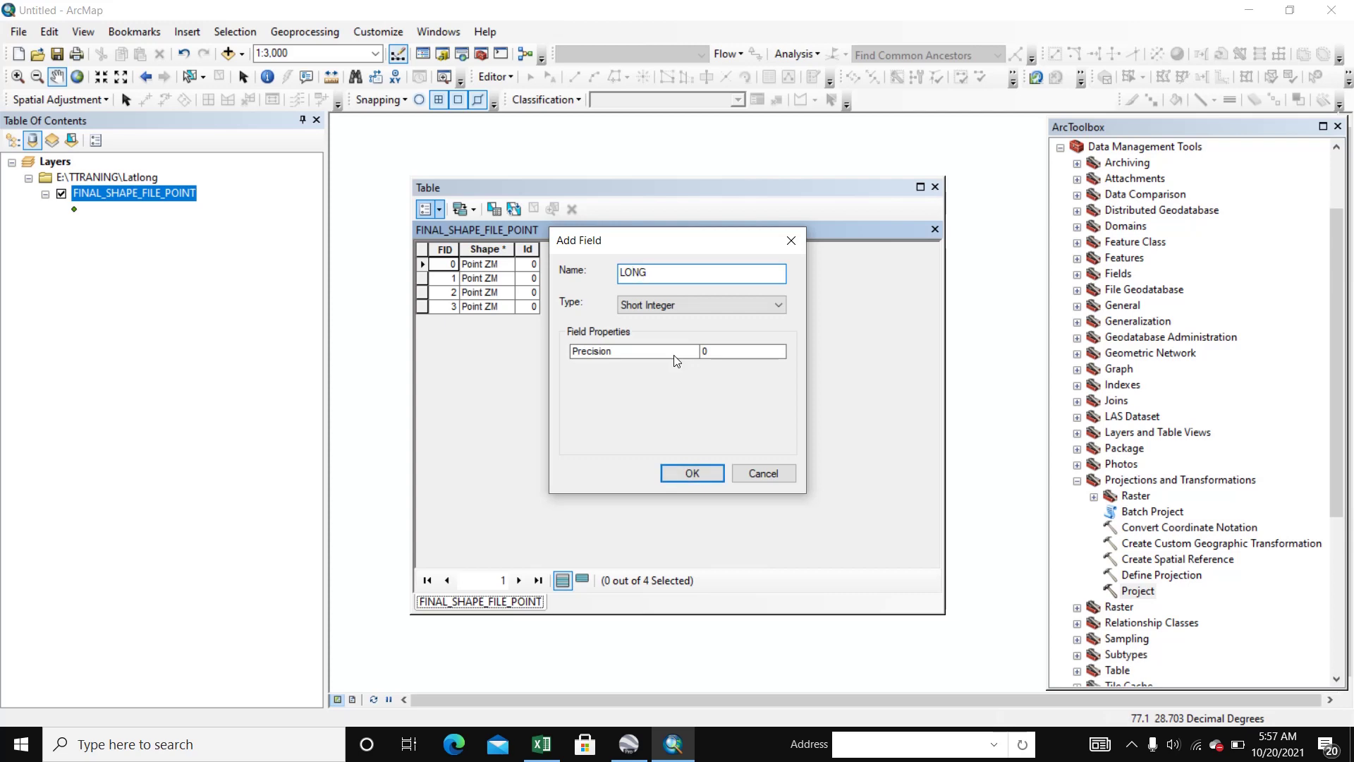
text(GITUDE)
drag(689, 273, 607, 263)
Name the new field X COORDINATE, set its type to Text, and accept the automatic rename to X_COORDINA.
text(X)
click(779, 305)
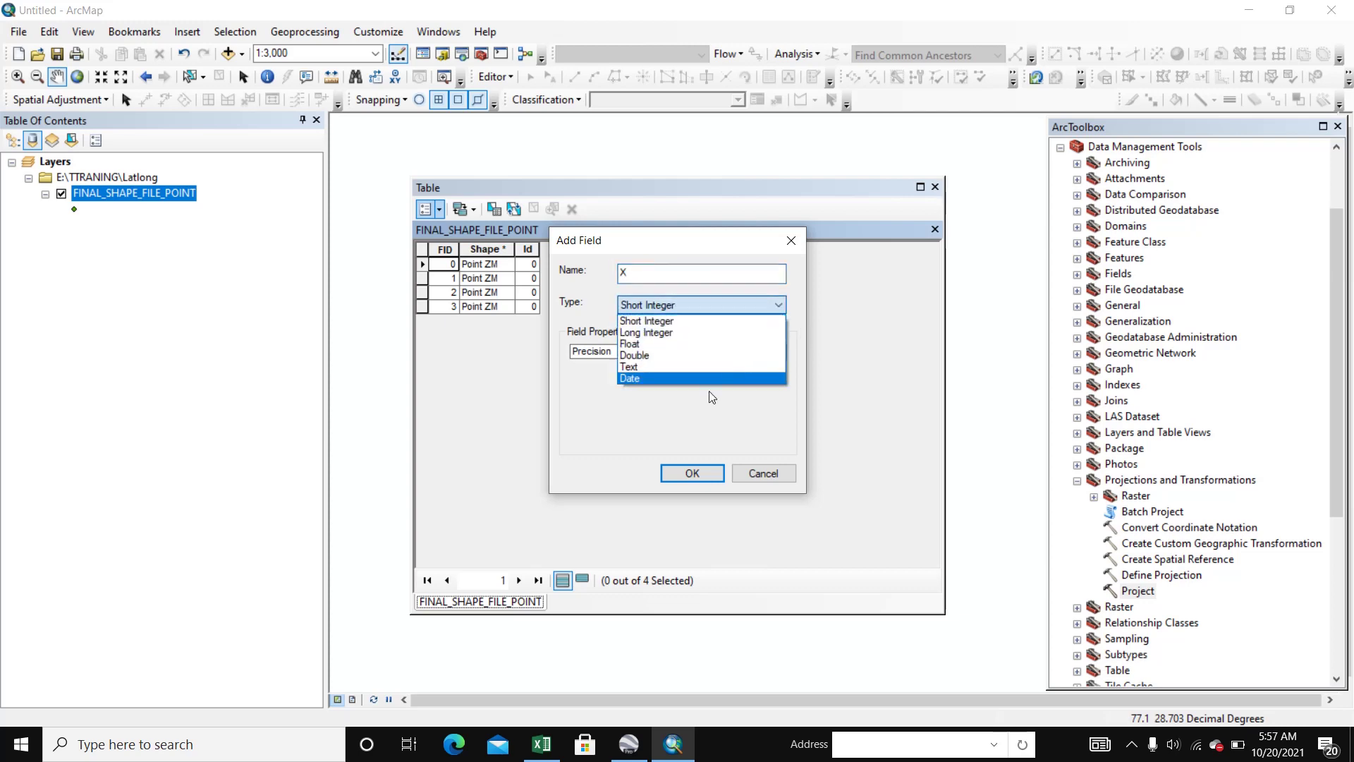
click(634, 366)
click(644, 273)
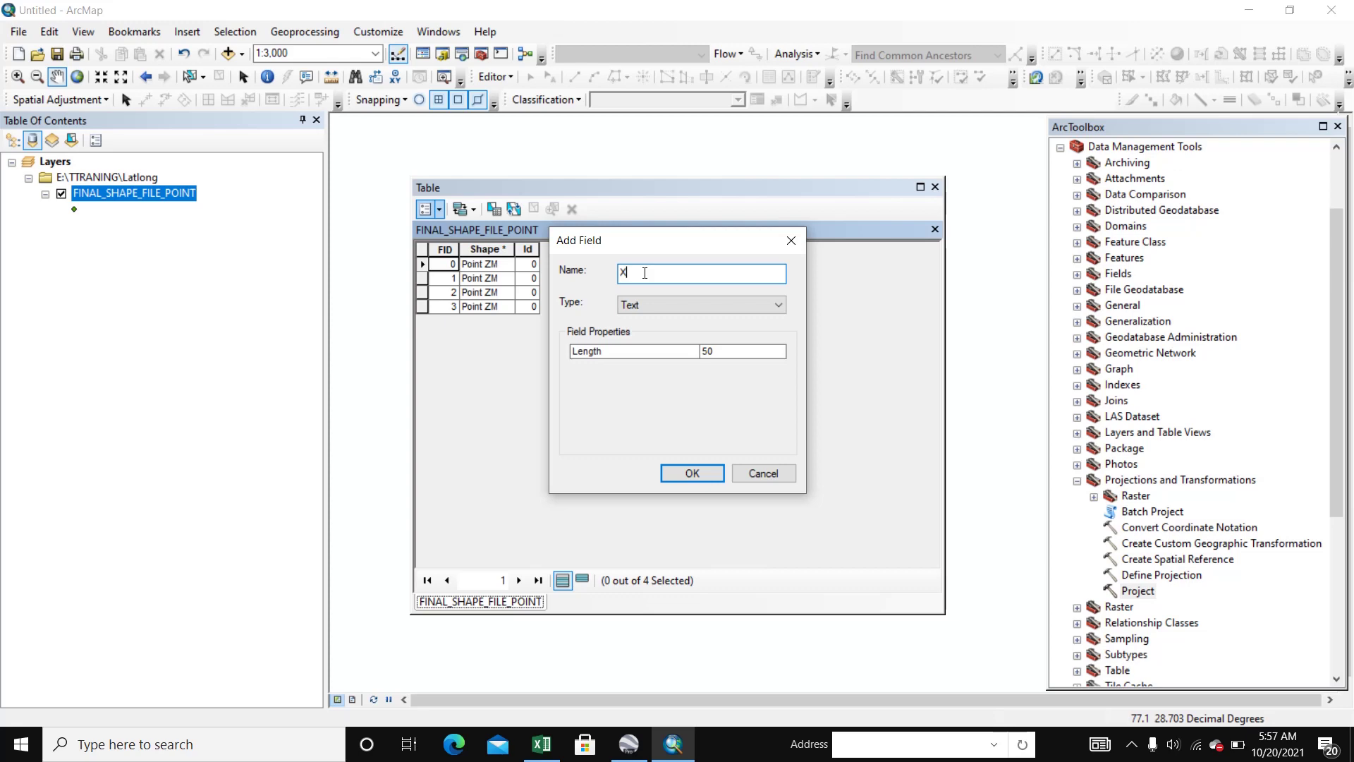
text(COORDINATE)
click(693, 471)
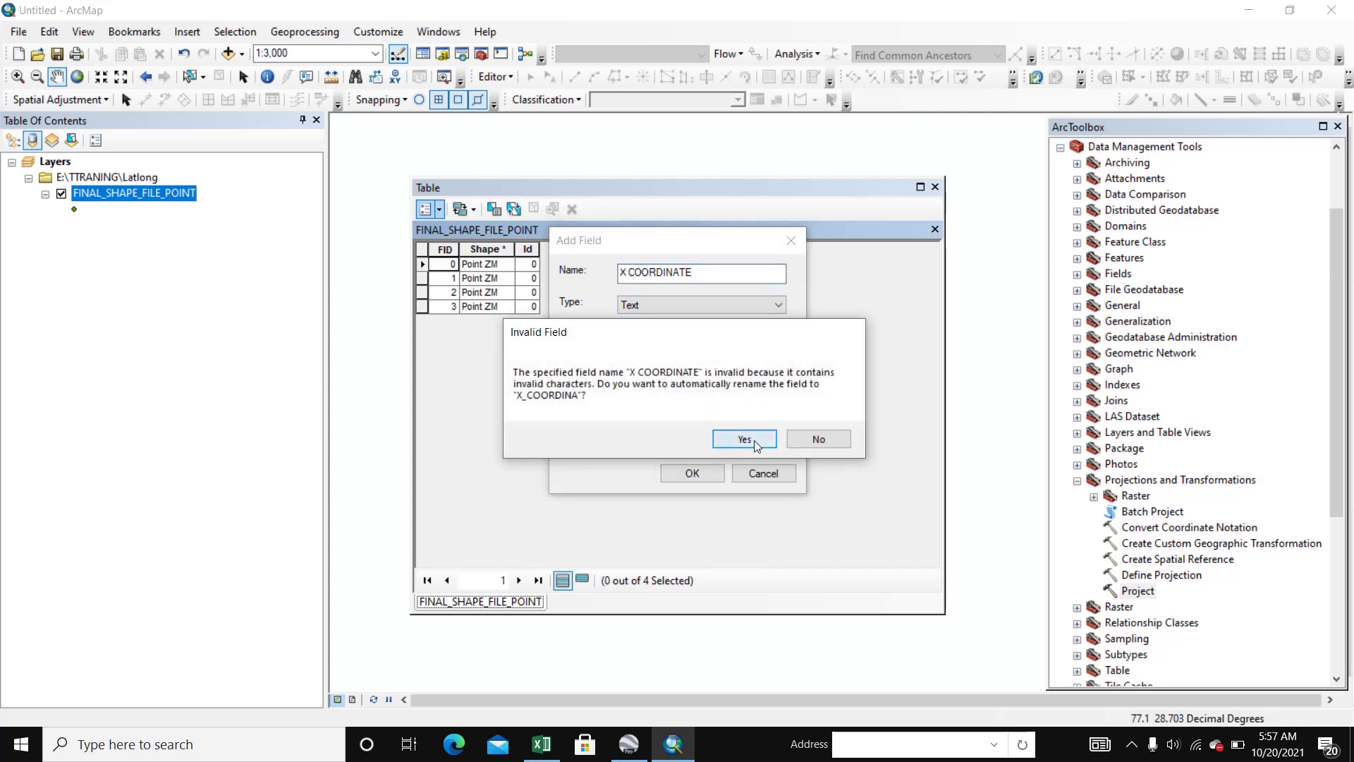
click(755, 440)
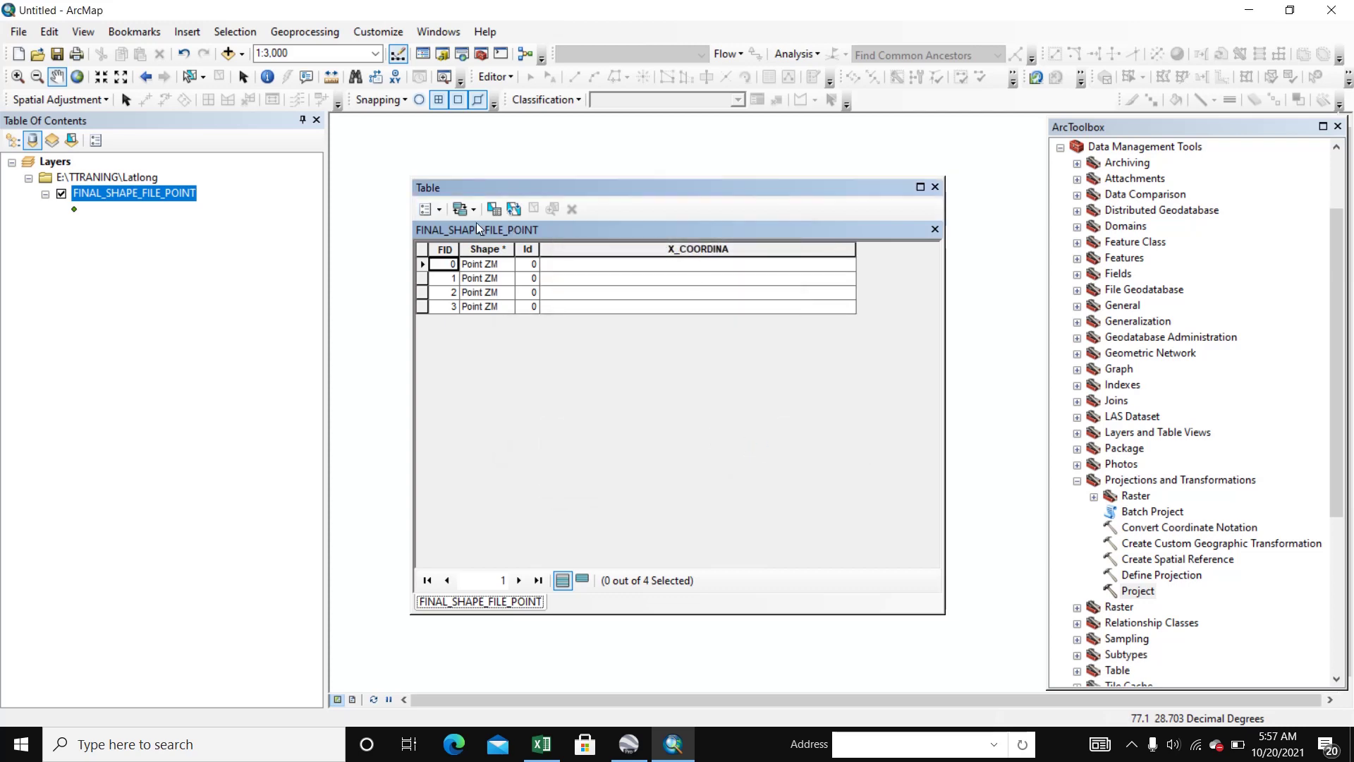
Add a second Text field named Y COORDINATE to the table and accept the automatic rename to Y_COORDINA.
click(427, 209)
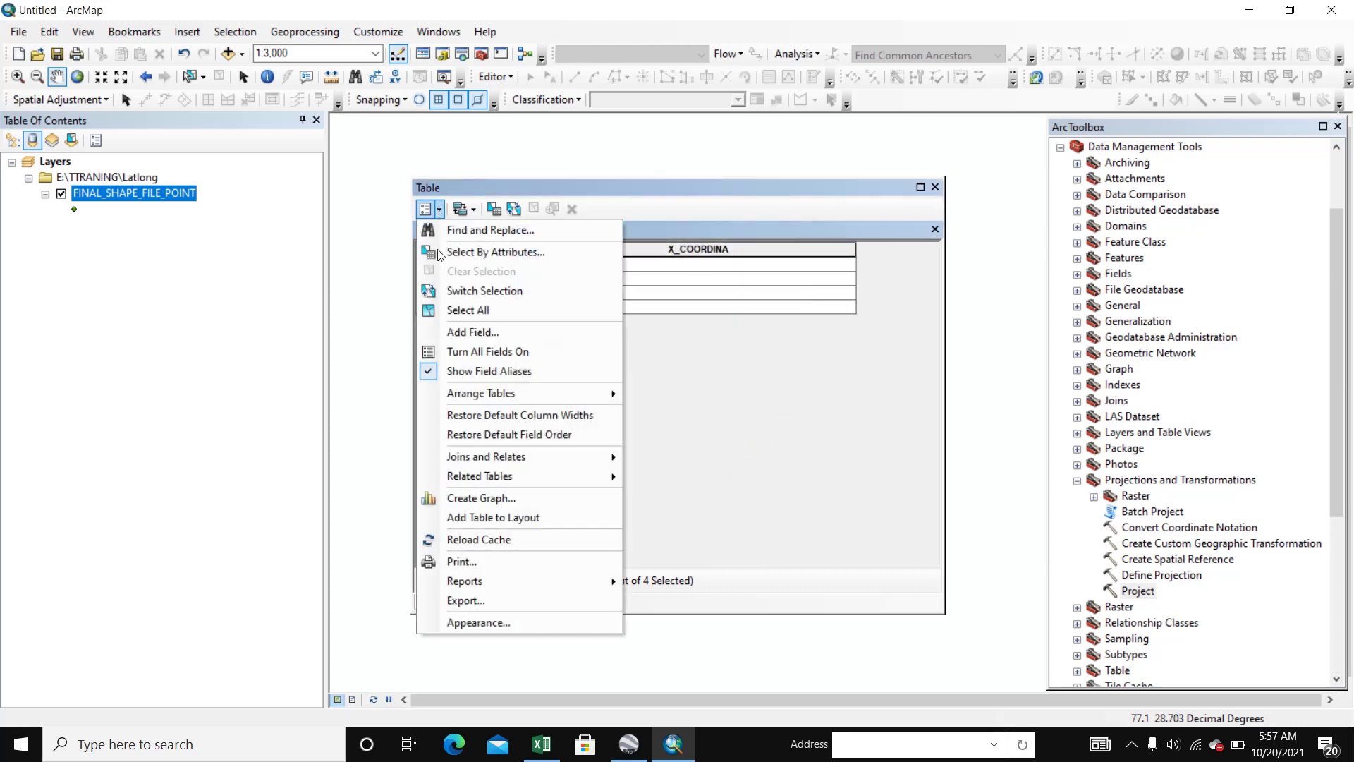
click(466, 330)
text(Y)
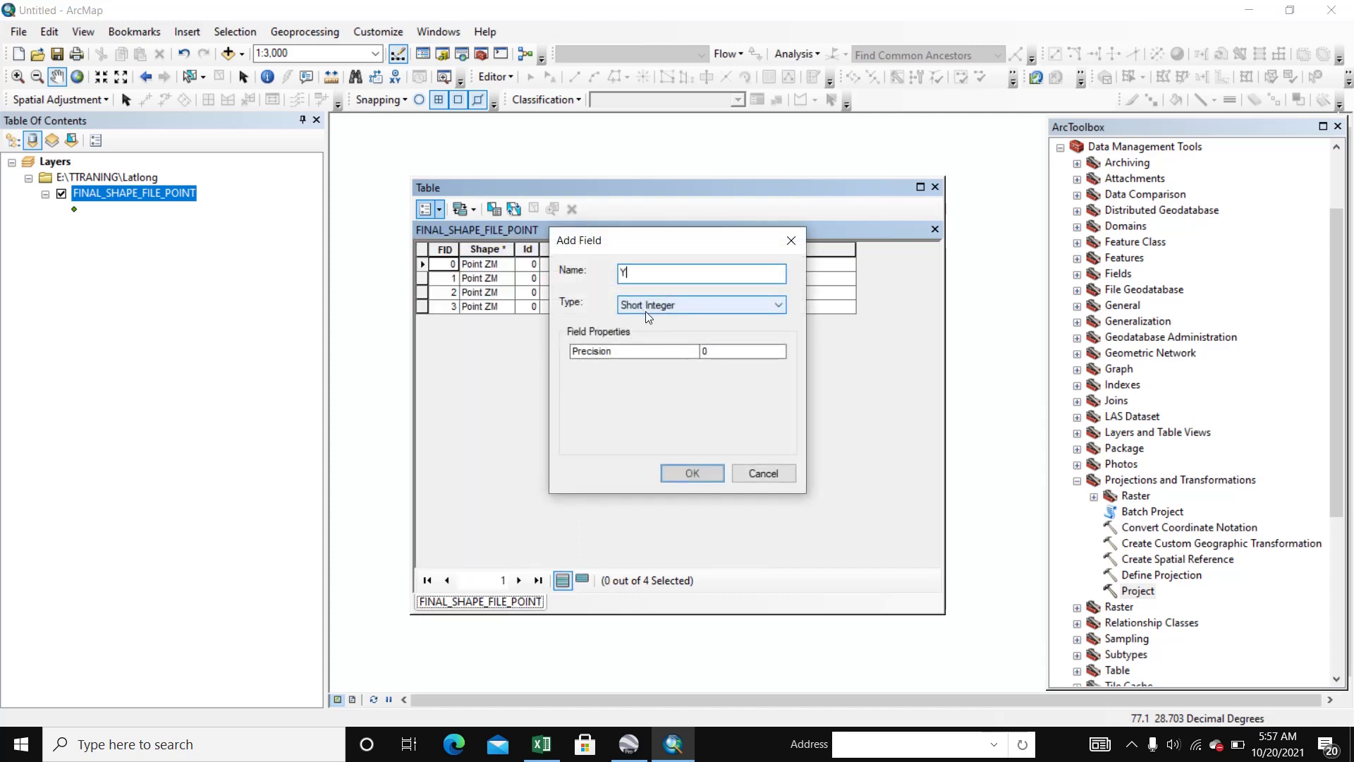
click(776, 307)
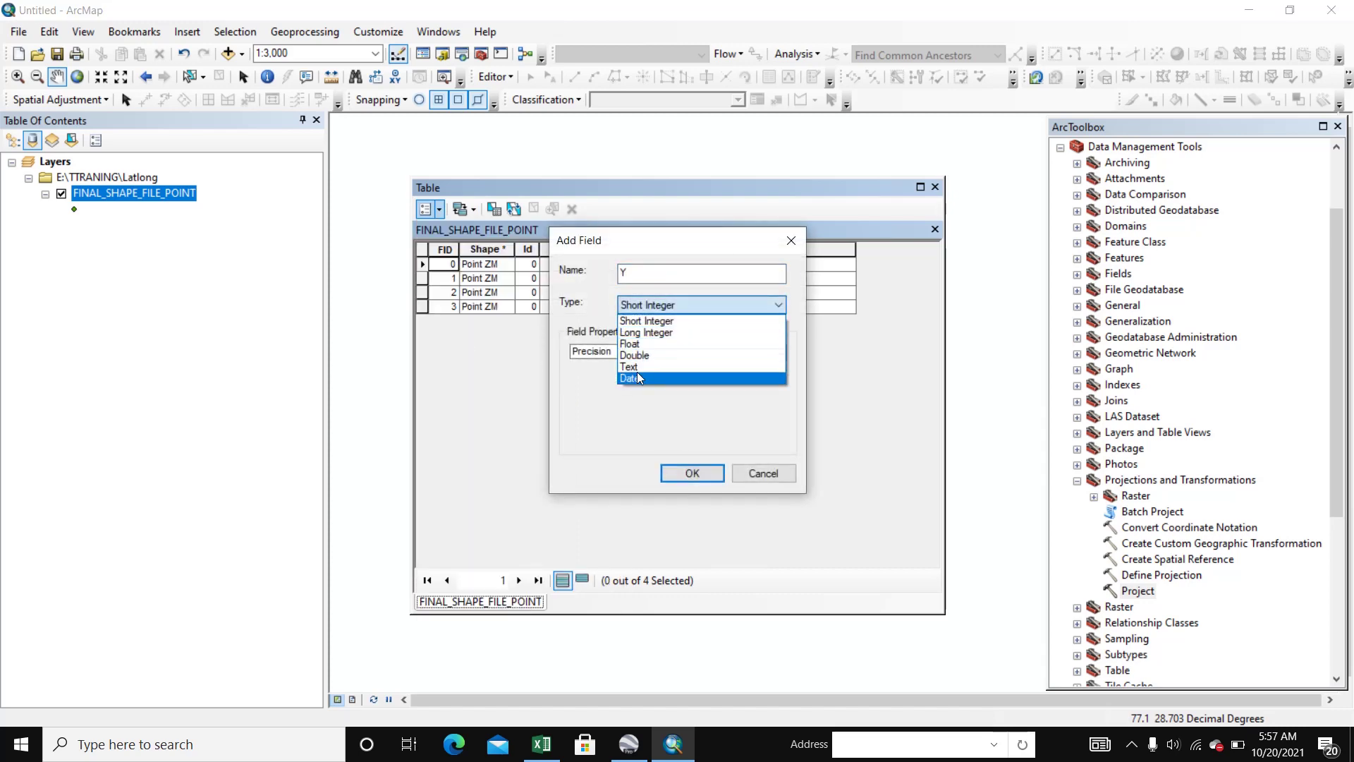
click(638, 377)
click(747, 306)
click(638, 366)
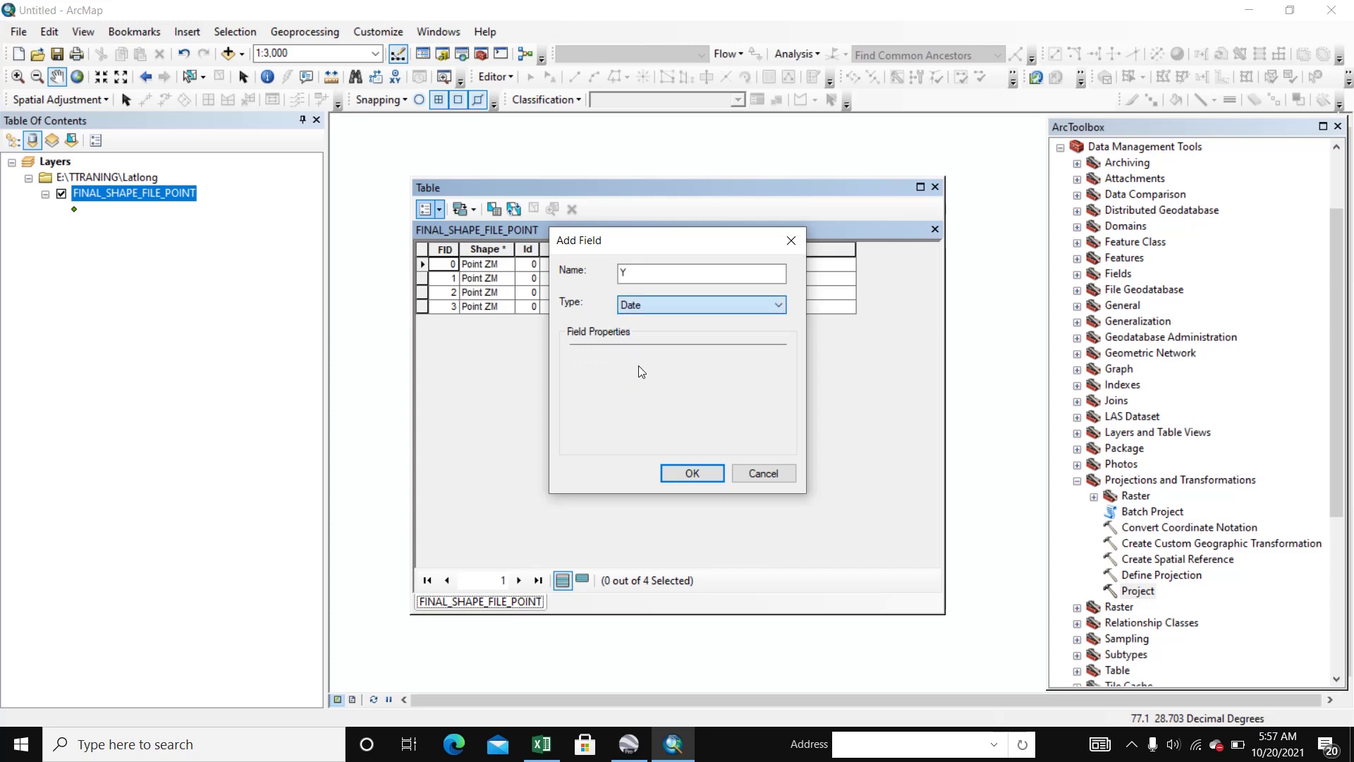
click(660, 274)
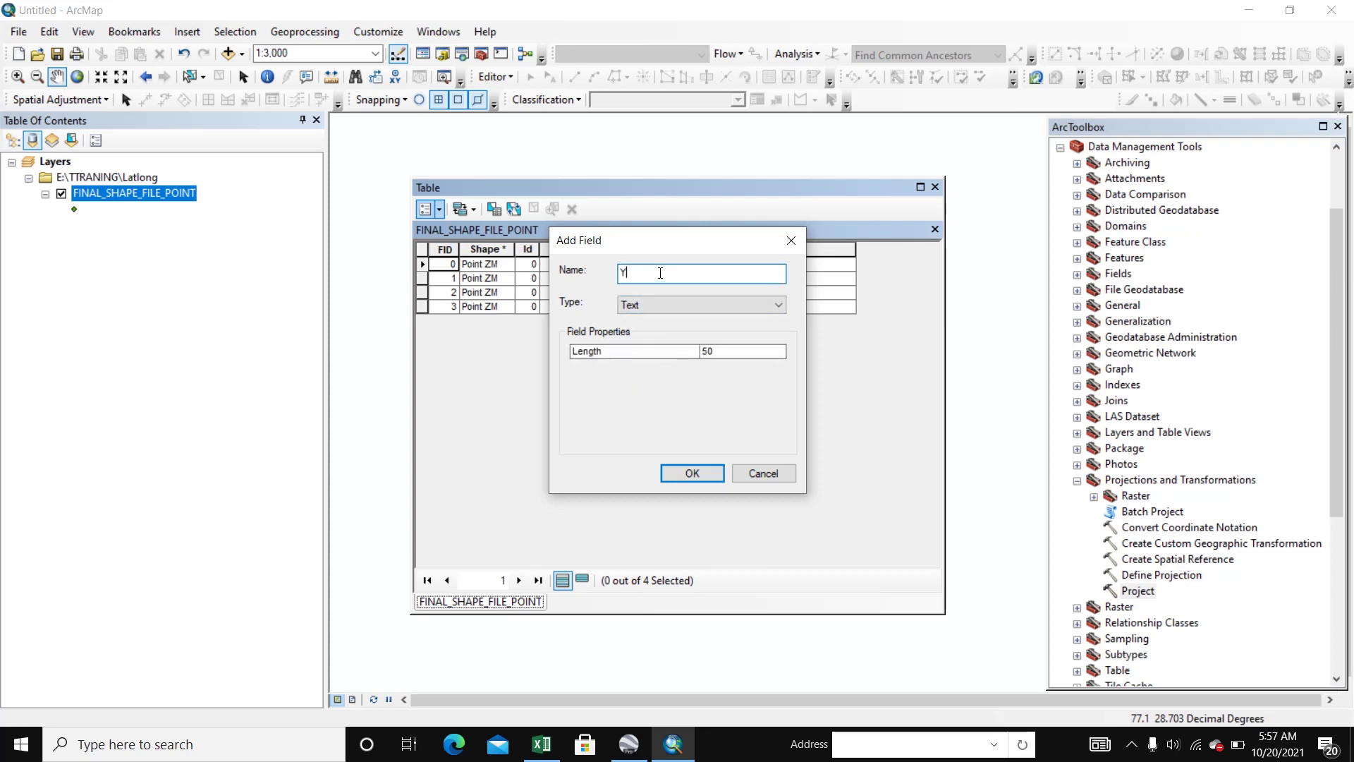
text(CORDINATE)
drag(674, 250, 628, 287)
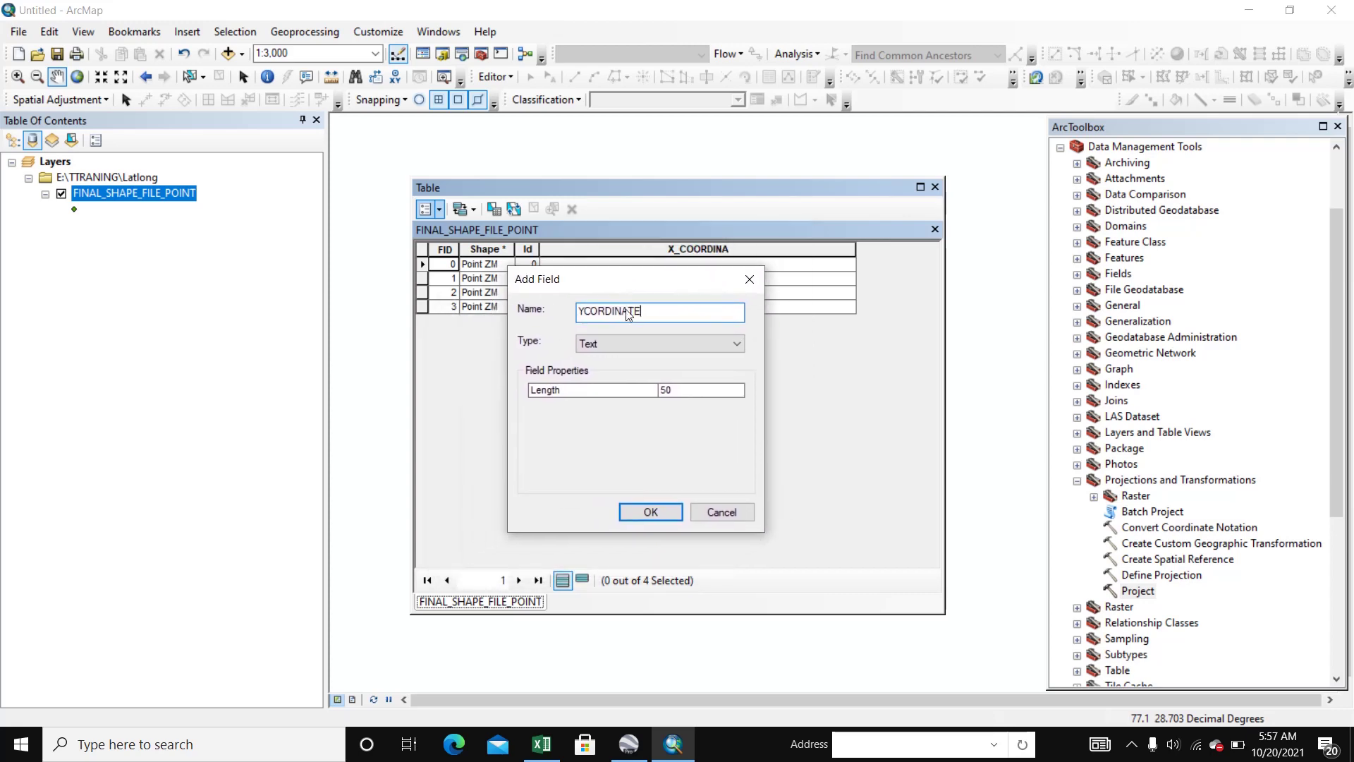
click(588, 310)
click(603, 310)
text(O)
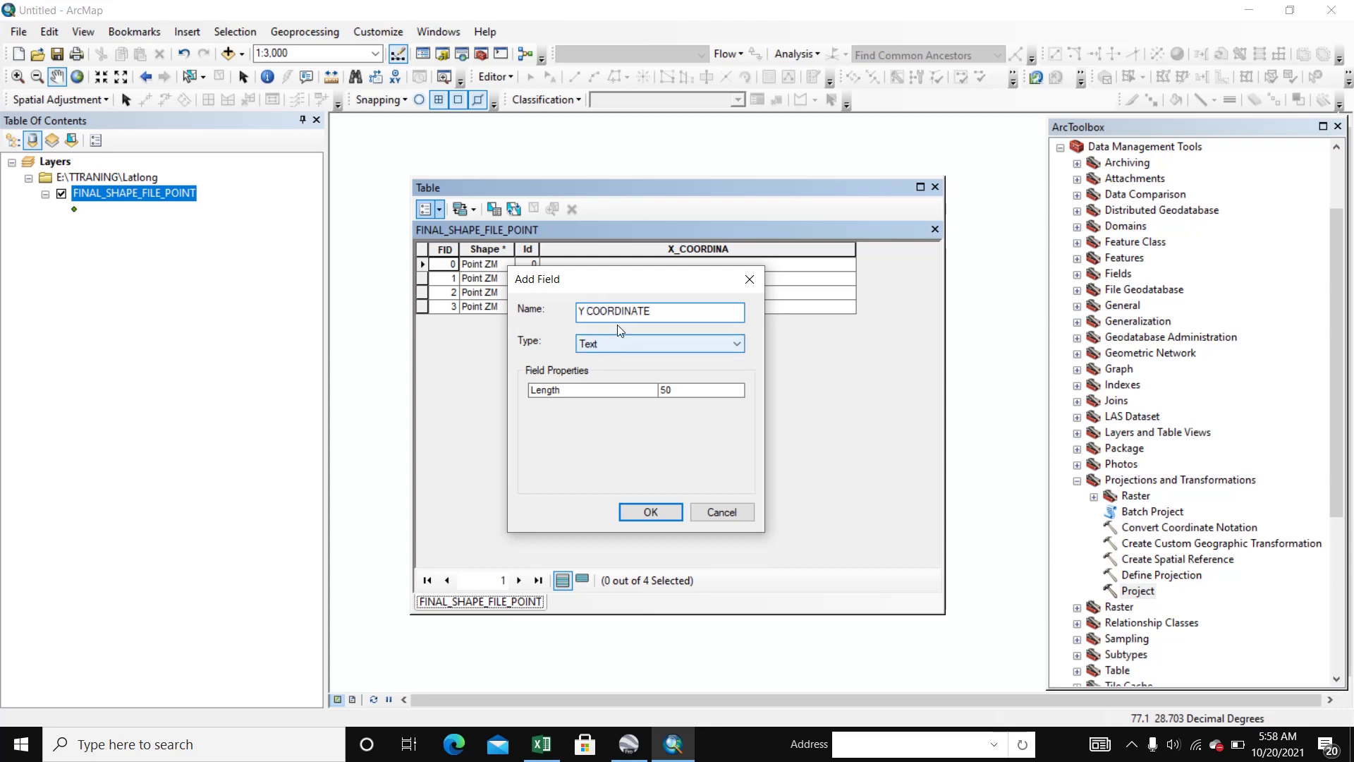
key(Return)
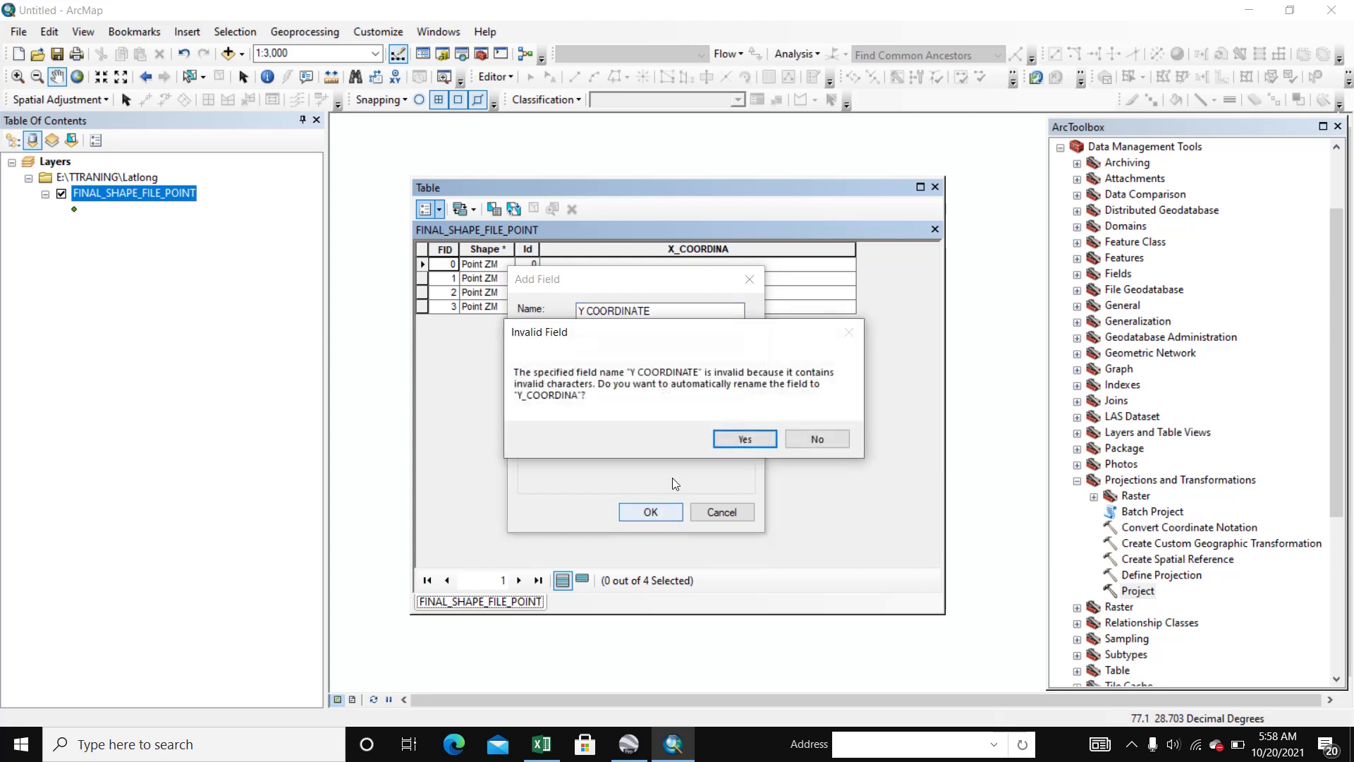
click(742, 440)
Narrow the X_COORDINA and Y_COORDINA columns so both fit in the table window.
drag(857, 250, 670, 251)
drag(710, 563, 912, 573)
drag(901, 252, 736, 277)
Calculate the geometry of the X_COORDINA field as X Coordinate of Point in Decimal Degrees.
click(618, 248)
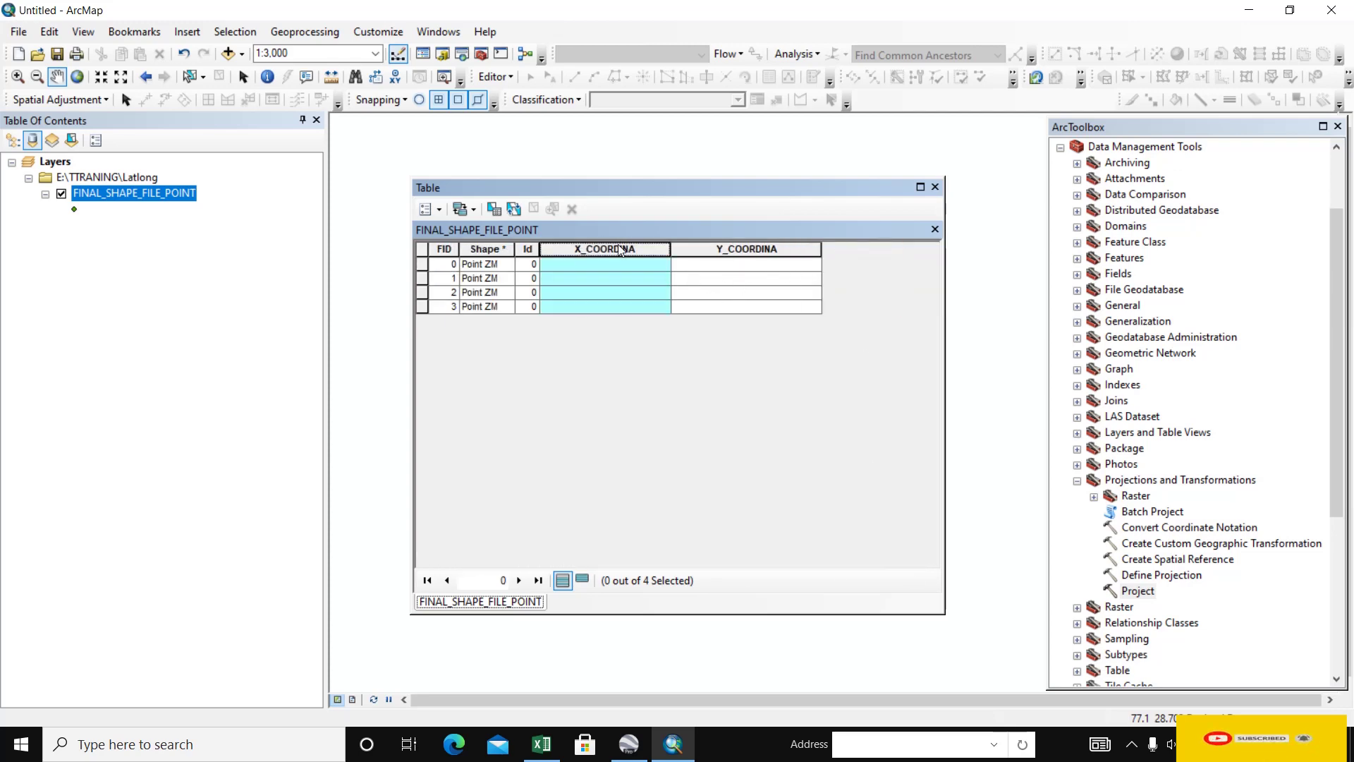
right_click(616, 249)
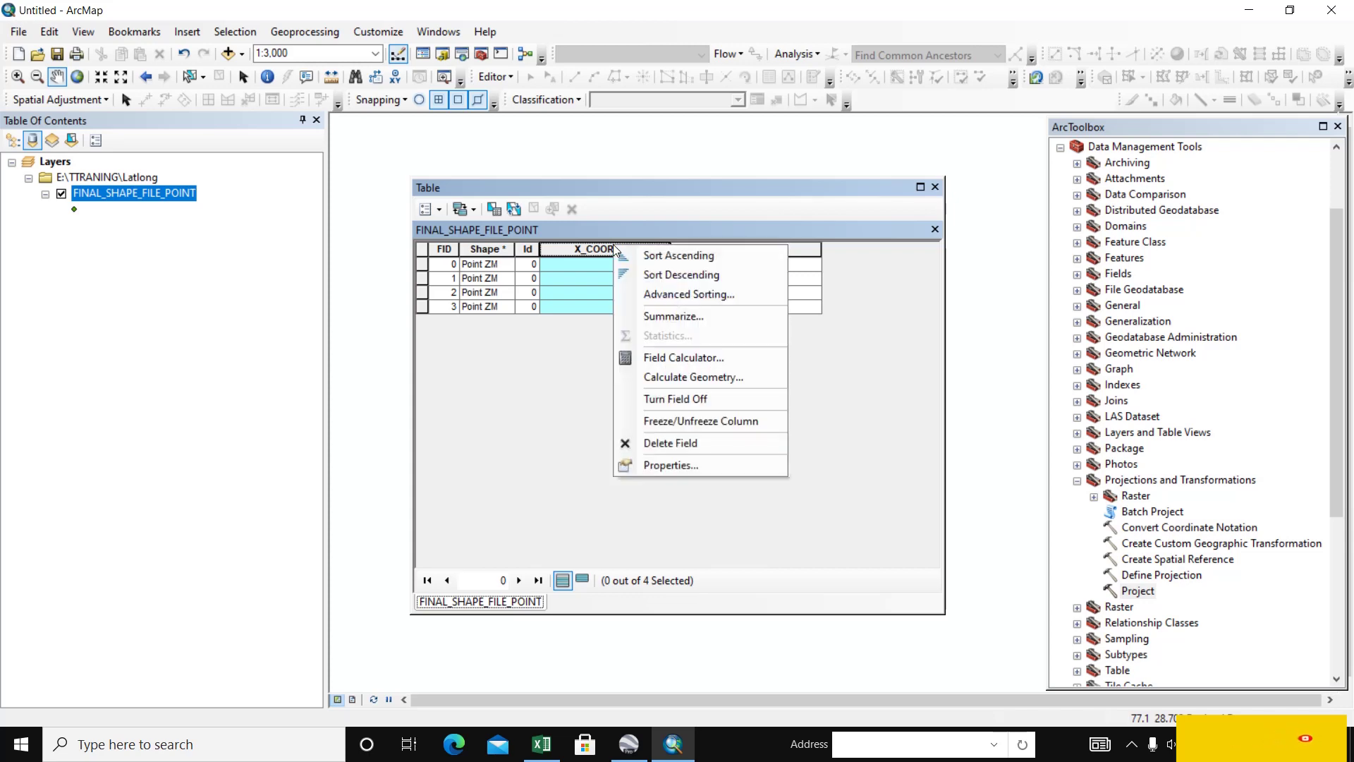
click(671, 378)
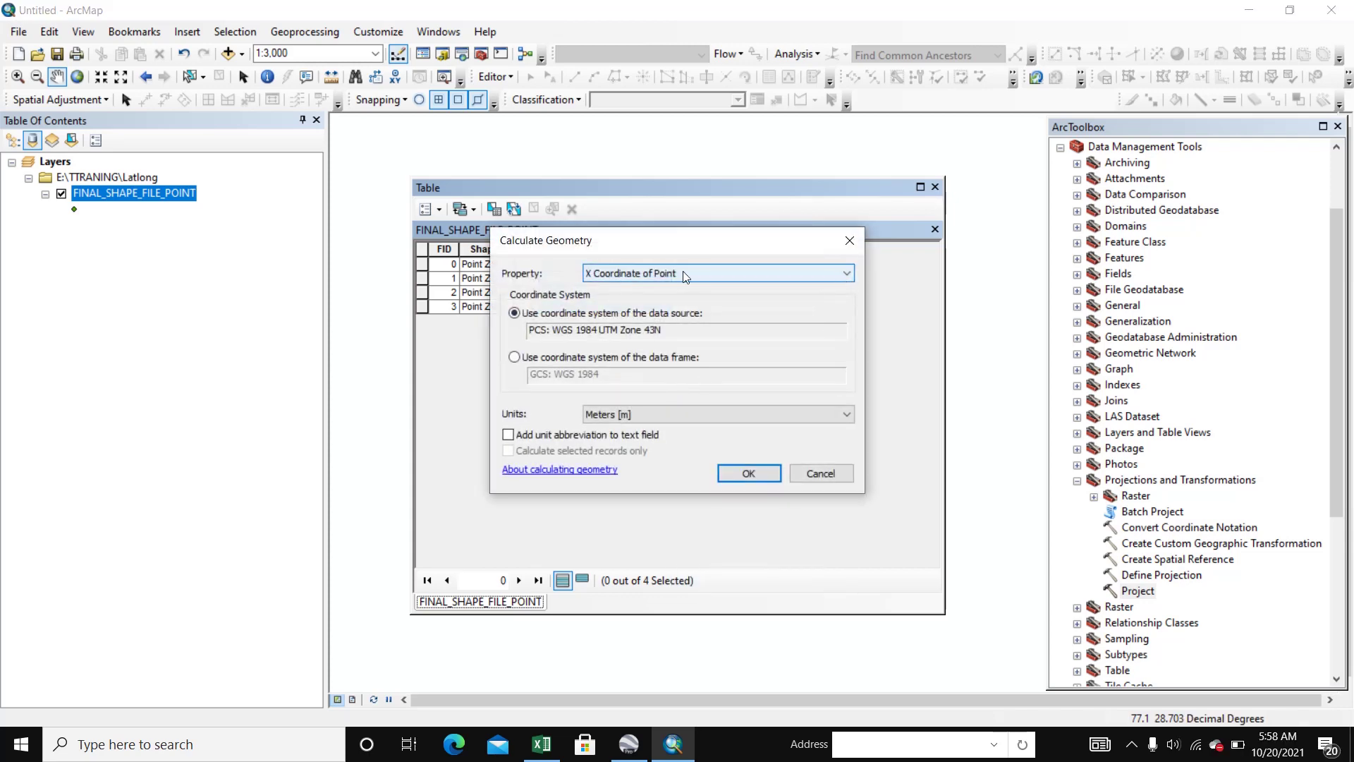
click(682, 273)
click(618, 290)
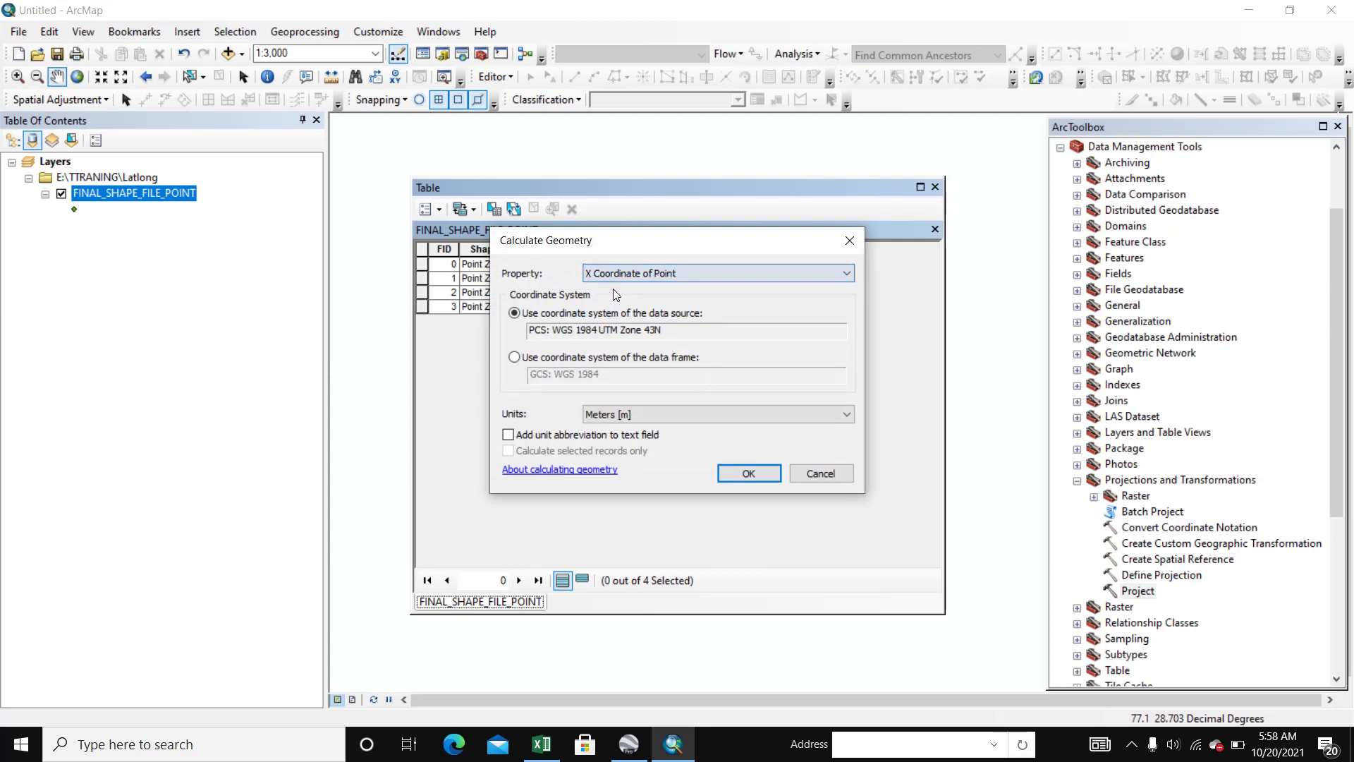
click(847, 414)
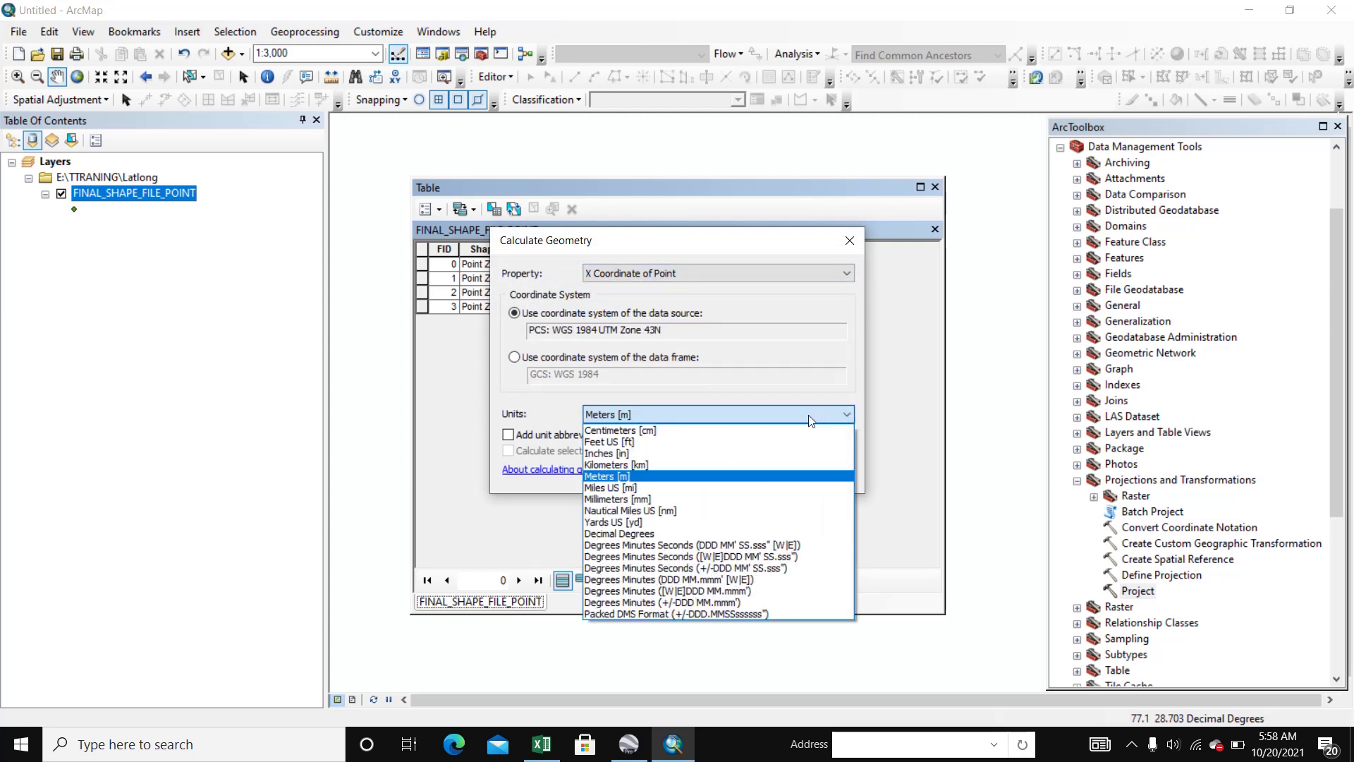
click(610, 535)
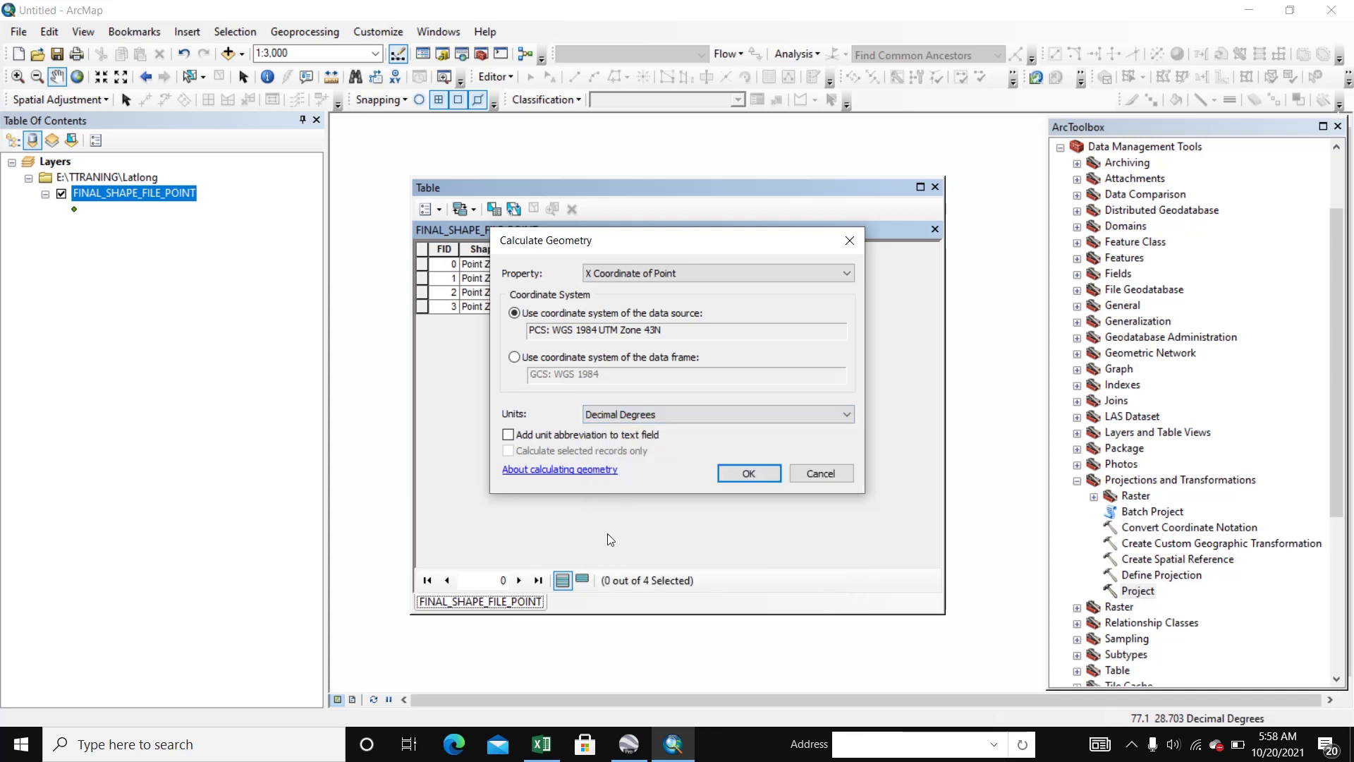
click(748, 475)
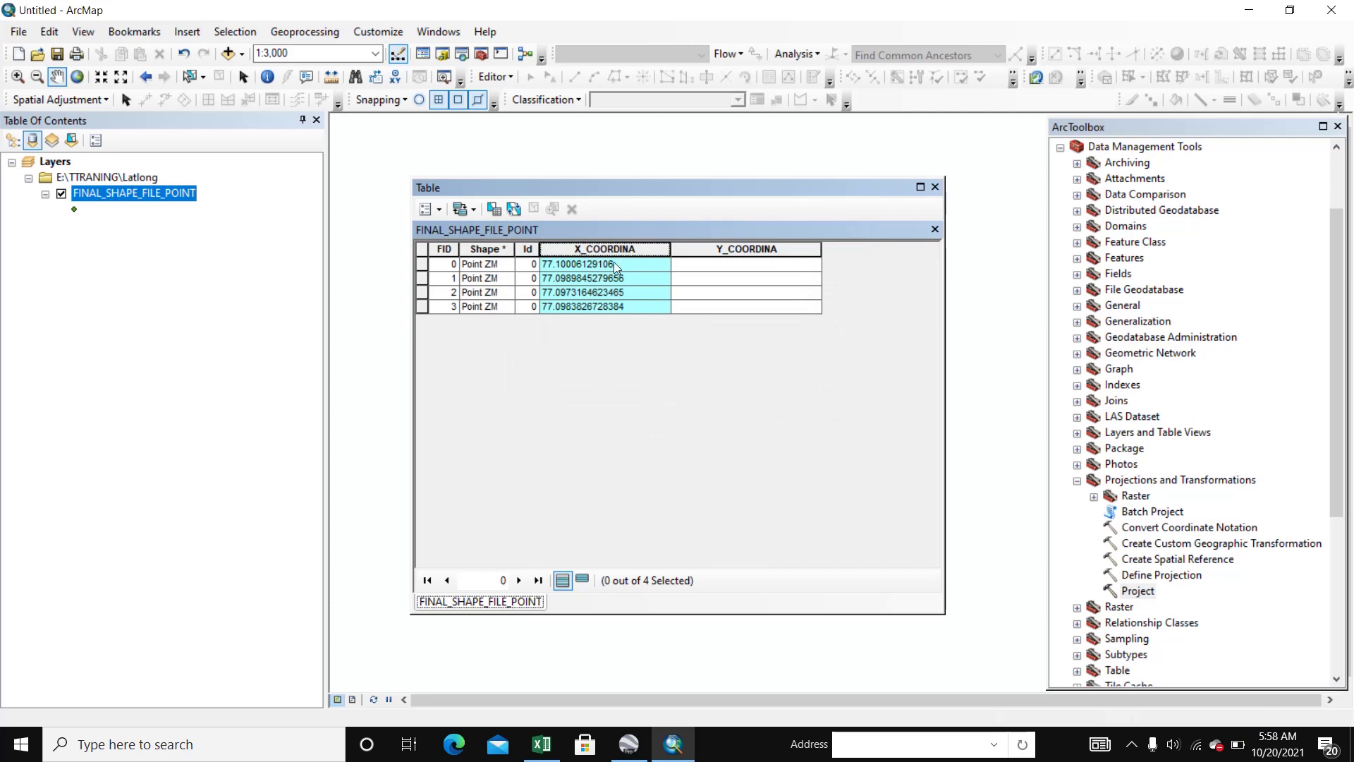
Calculate the geometry of the Y_COORDINA field as Y Coordinate of Point in Decimal Degrees.
click(727, 249)
right_click(729, 251)
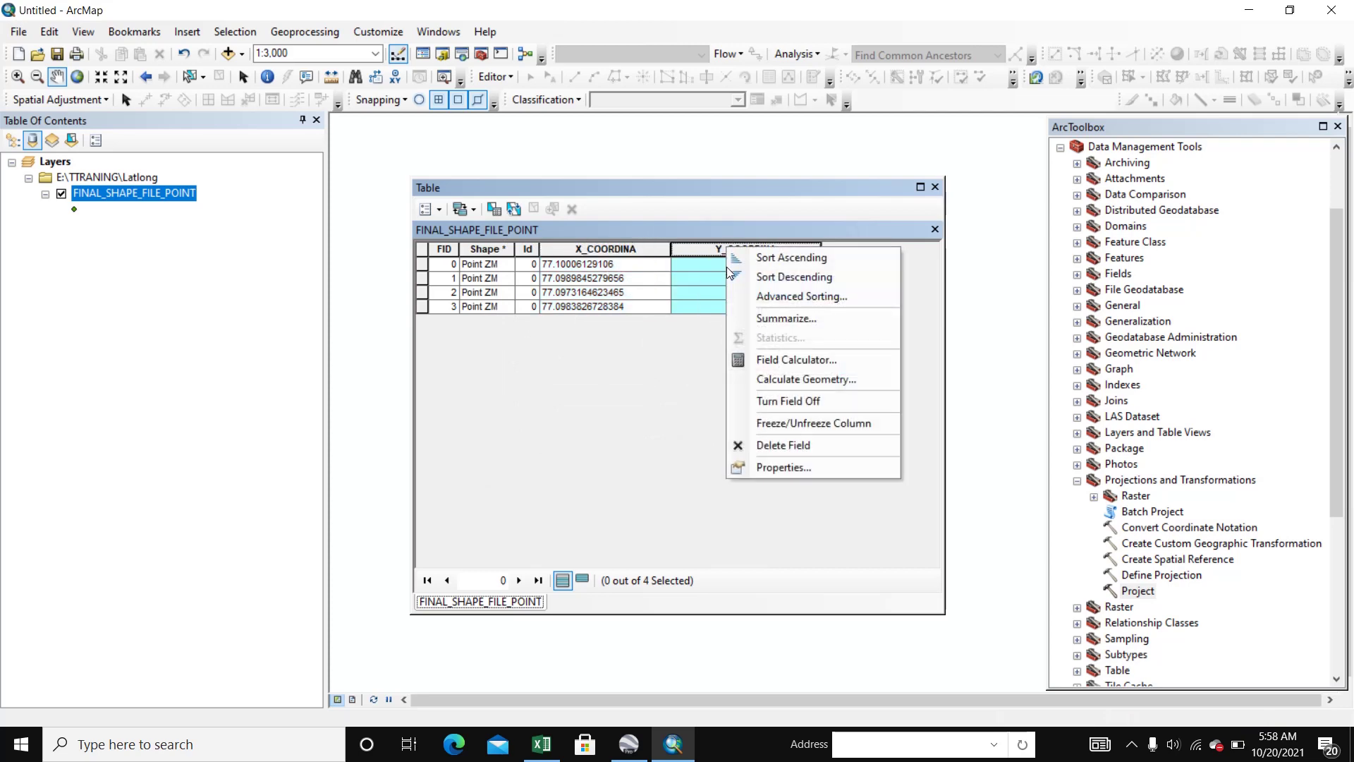
click(795, 383)
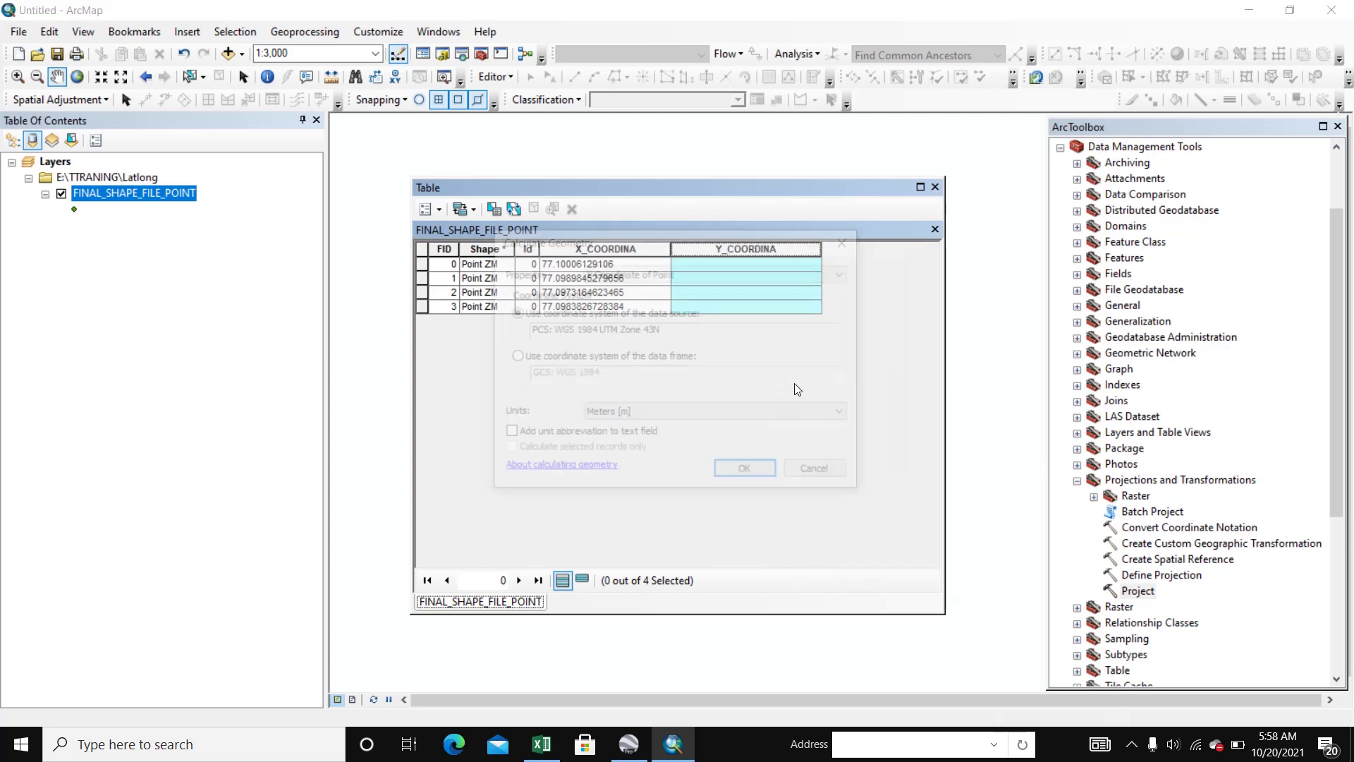
click(776, 274)
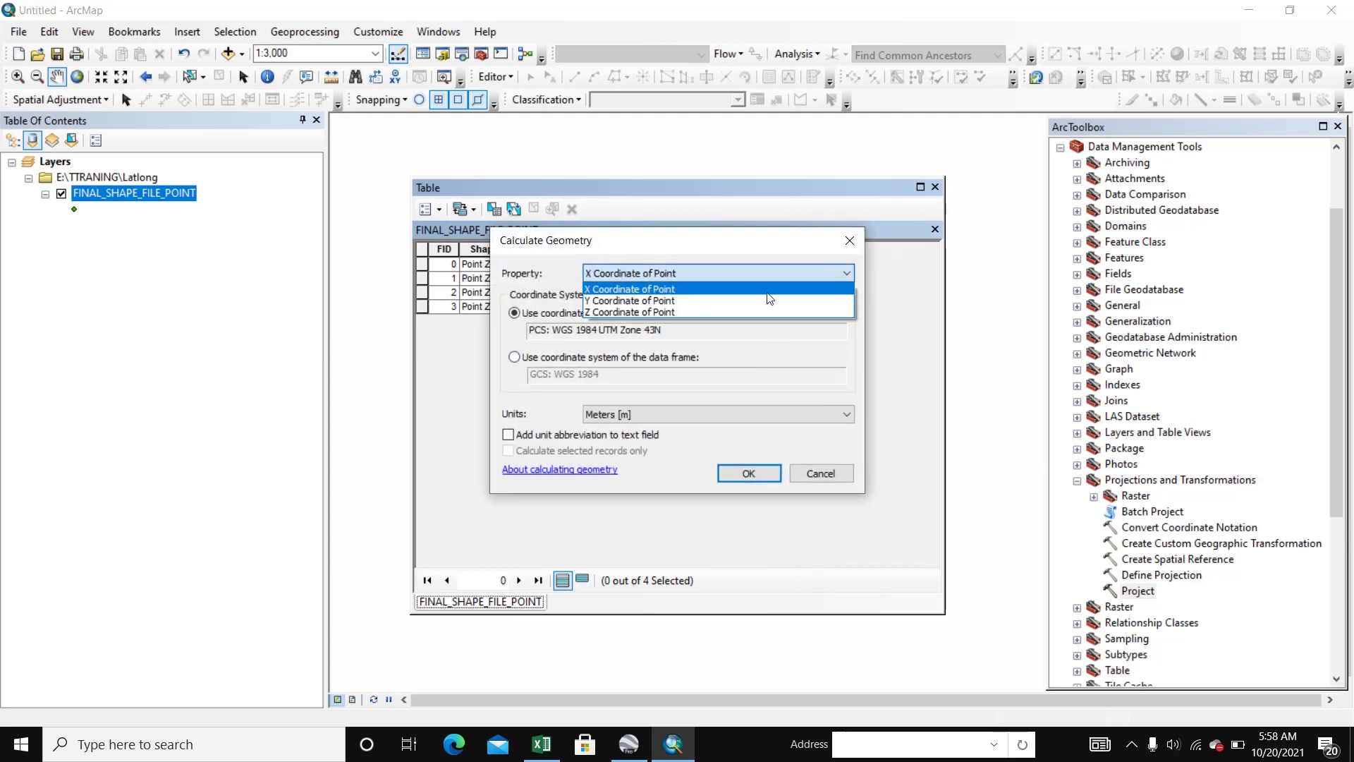
click(610, 301)
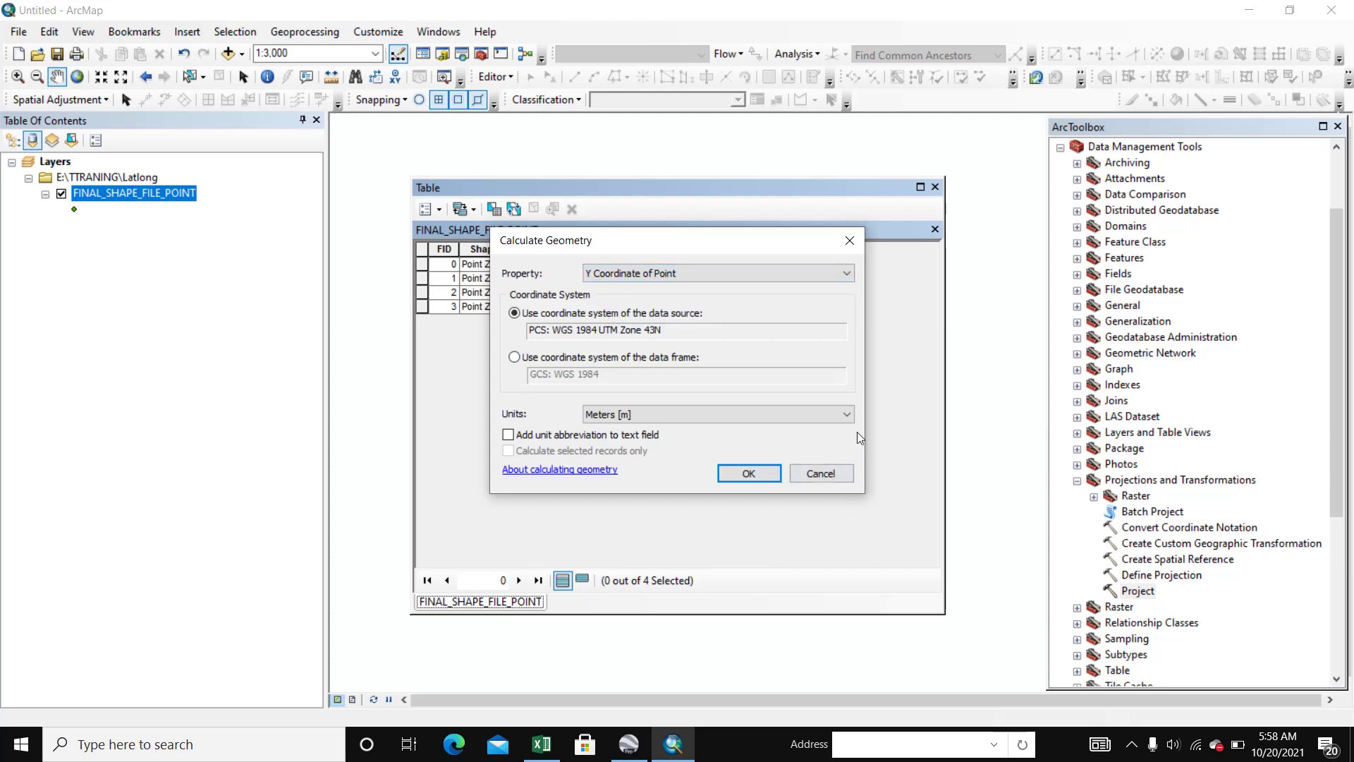
click(846, 413)
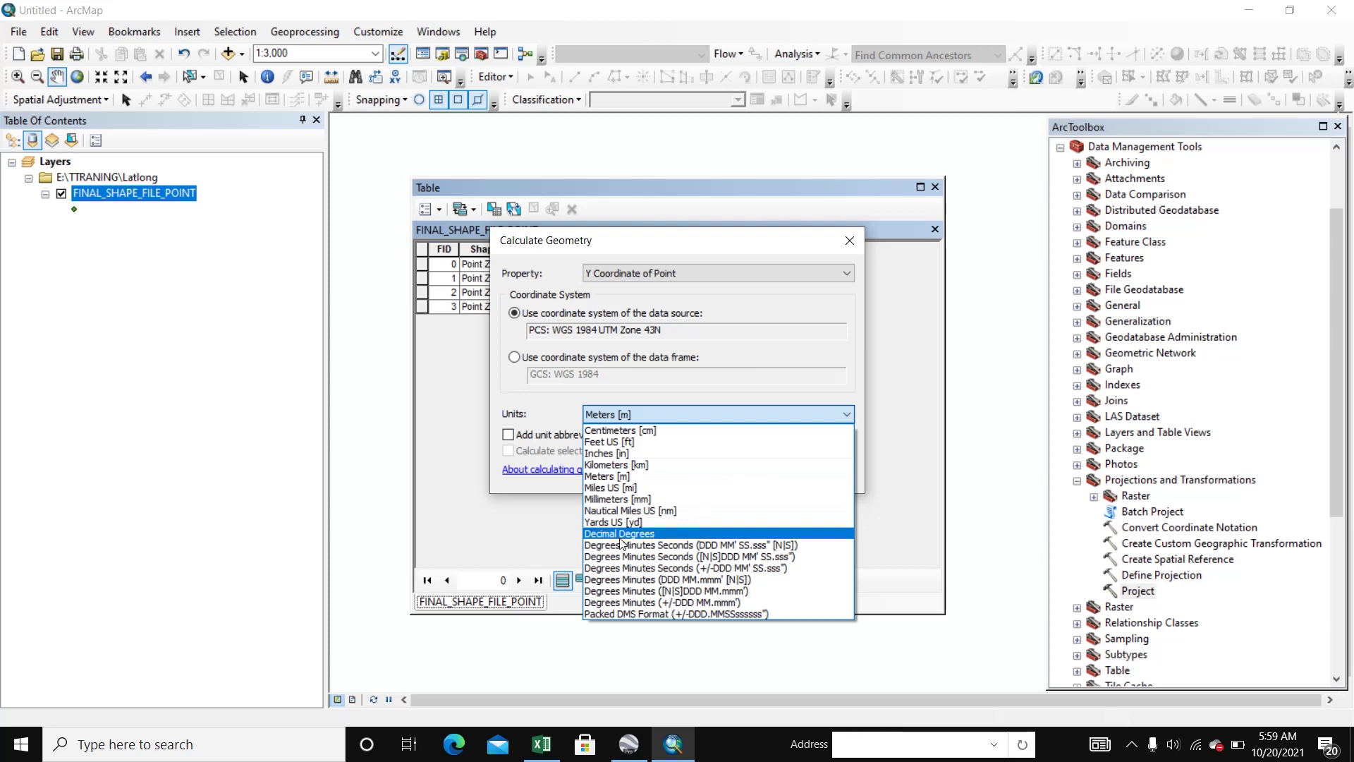
click(623, 534)
click(748, 473)
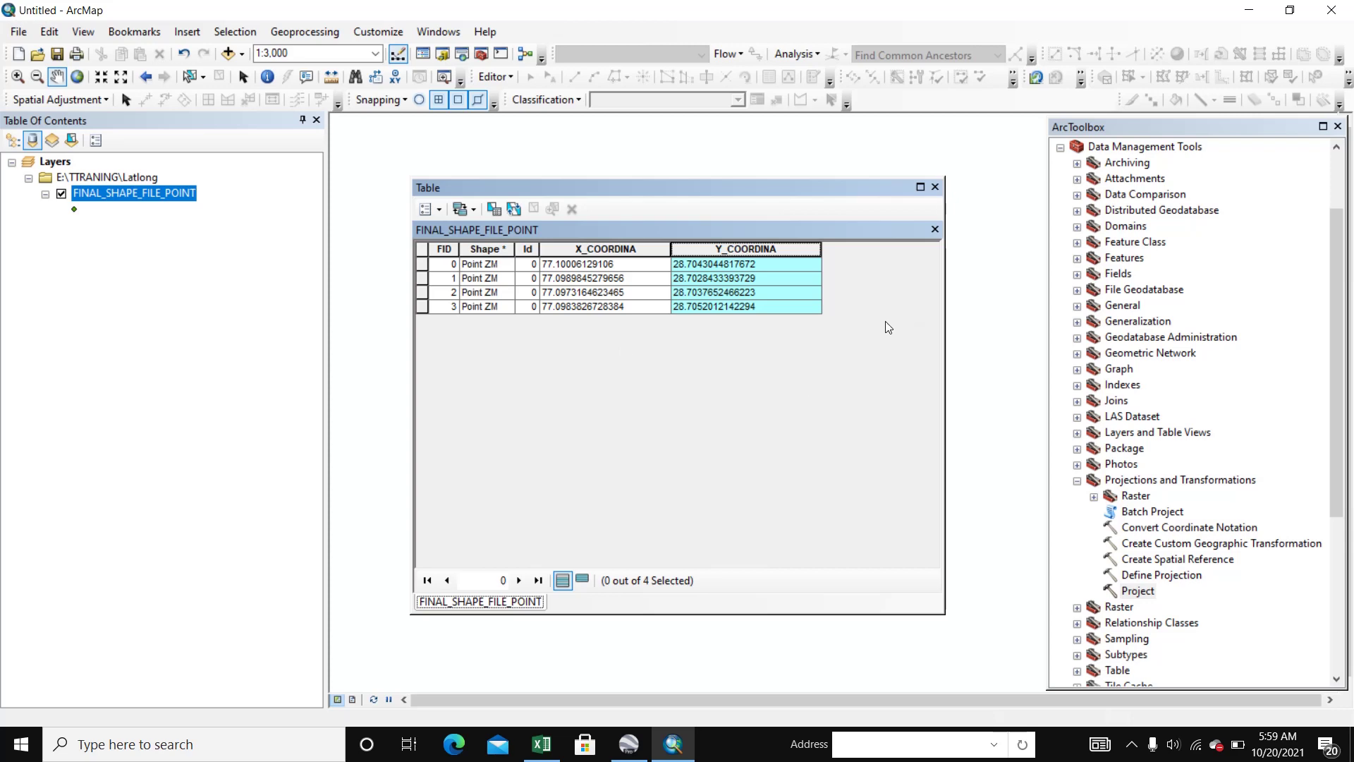
Select all records in the FINAL_SHAPE_FILE_POINT table and copy them.
click(439, 209)
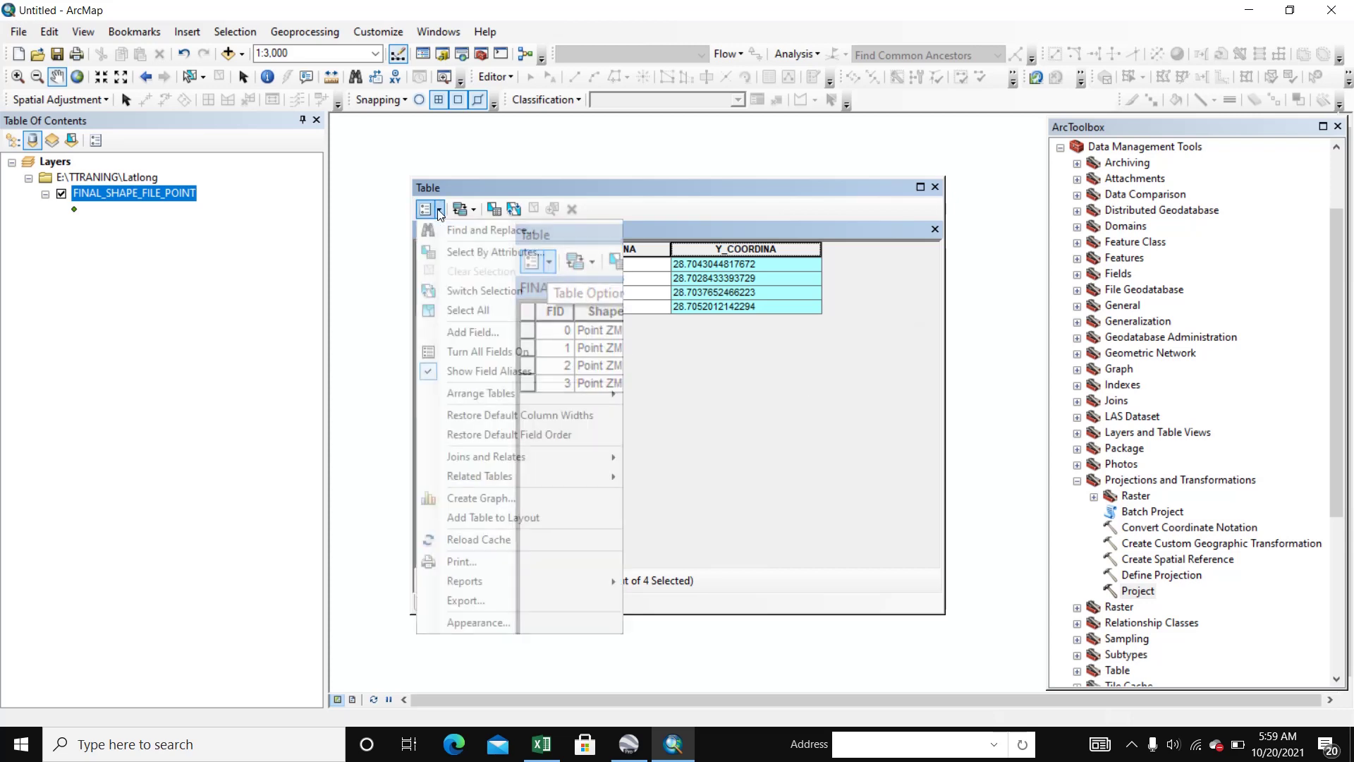
click(476, 316)
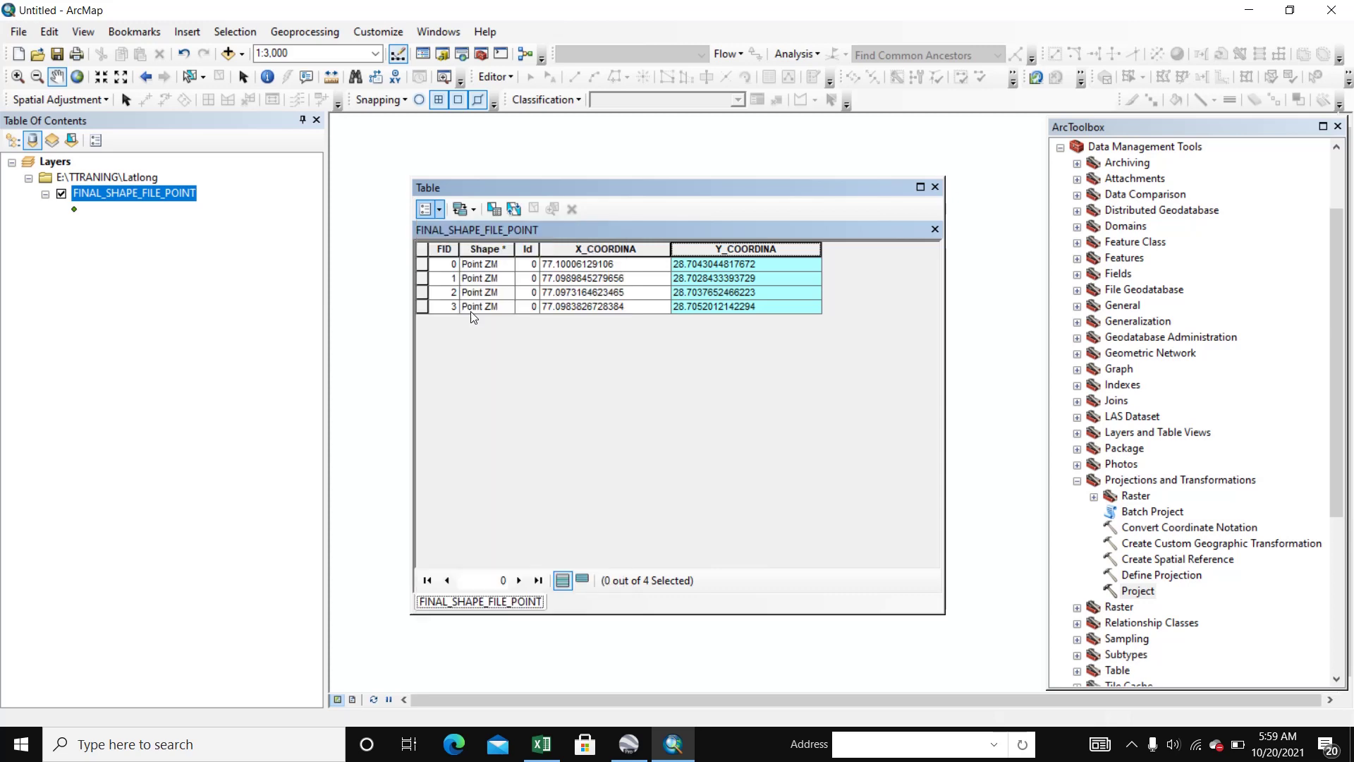
right_click(423, 266)
click(497, 454)
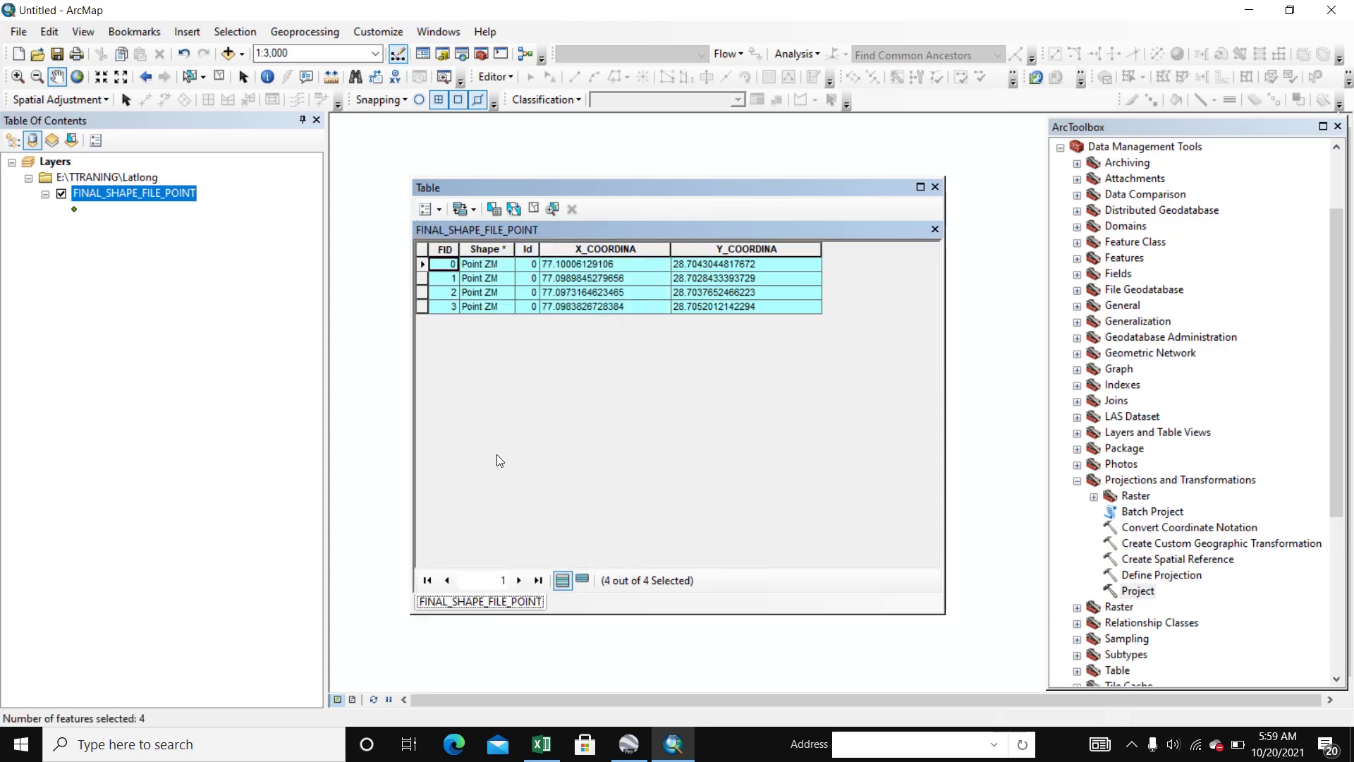
Switch to the blank Excel workbook, paste the records at cell B2 and autofit the X_COORDINA and Y_COORDINA columns.
click(552, 752)
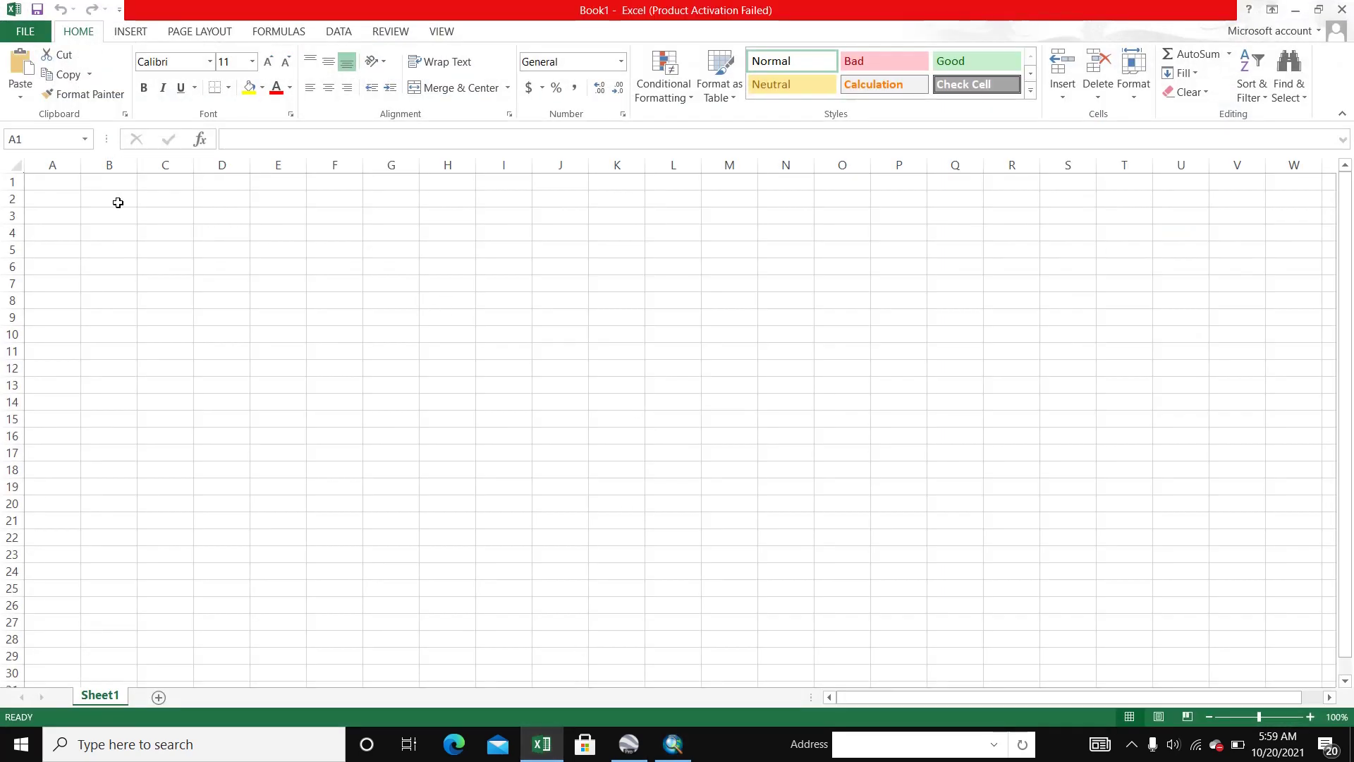
click(109, 201)
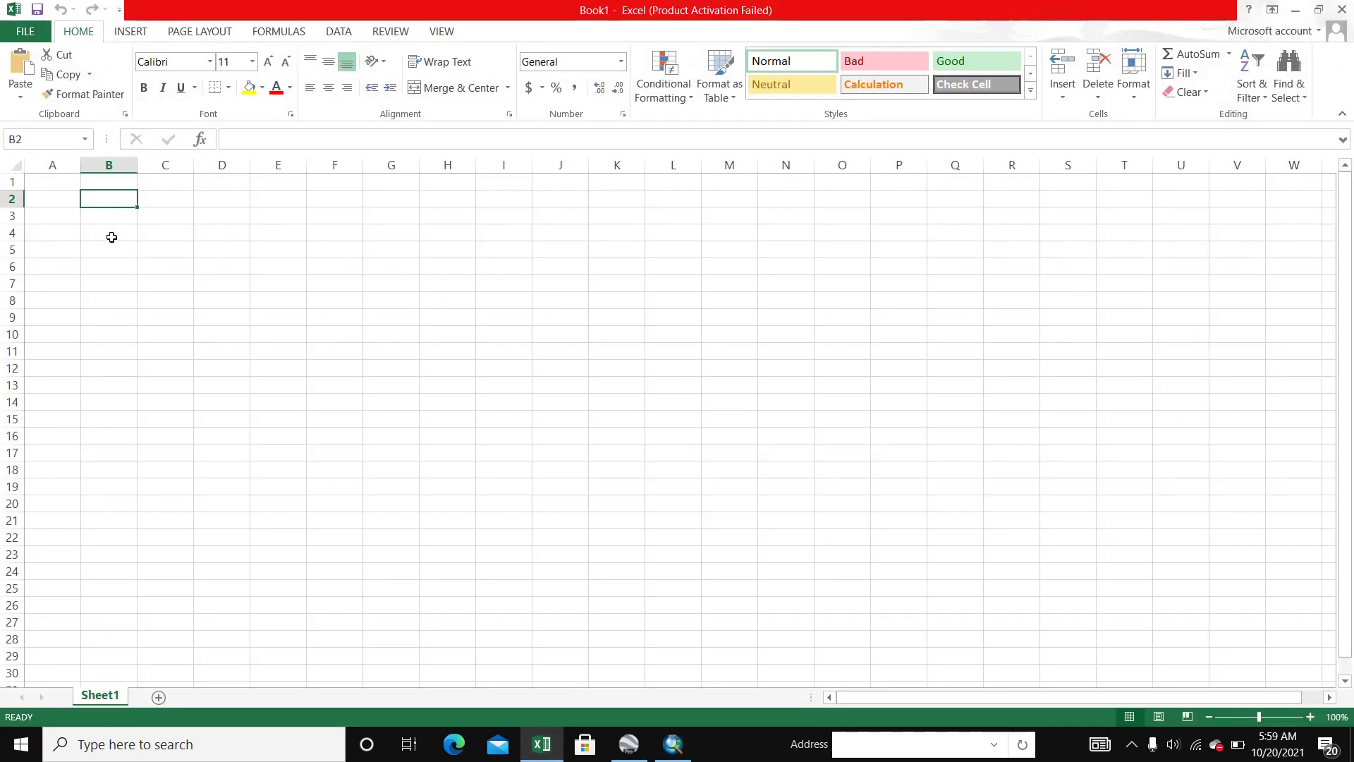
key(ctrl+v)
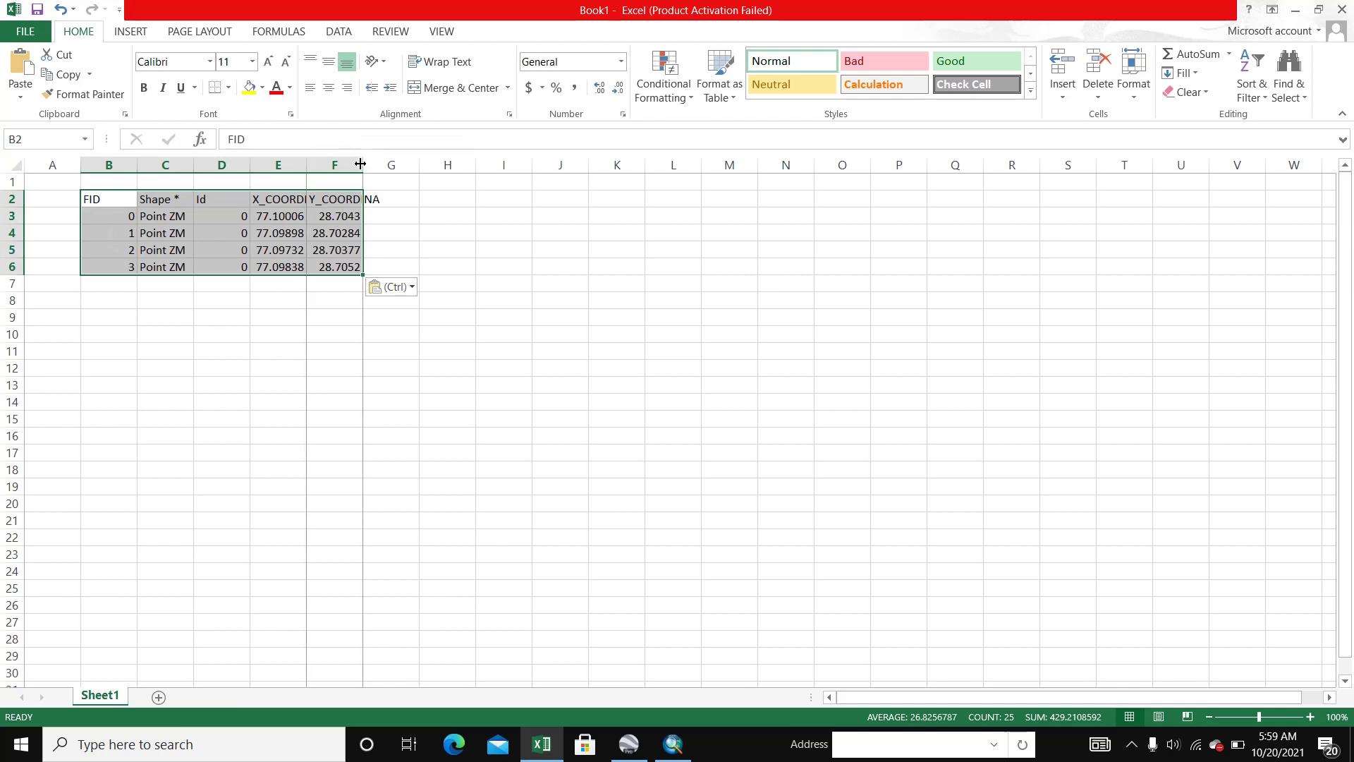
double_click(359, 163)
double_click(306, 164)
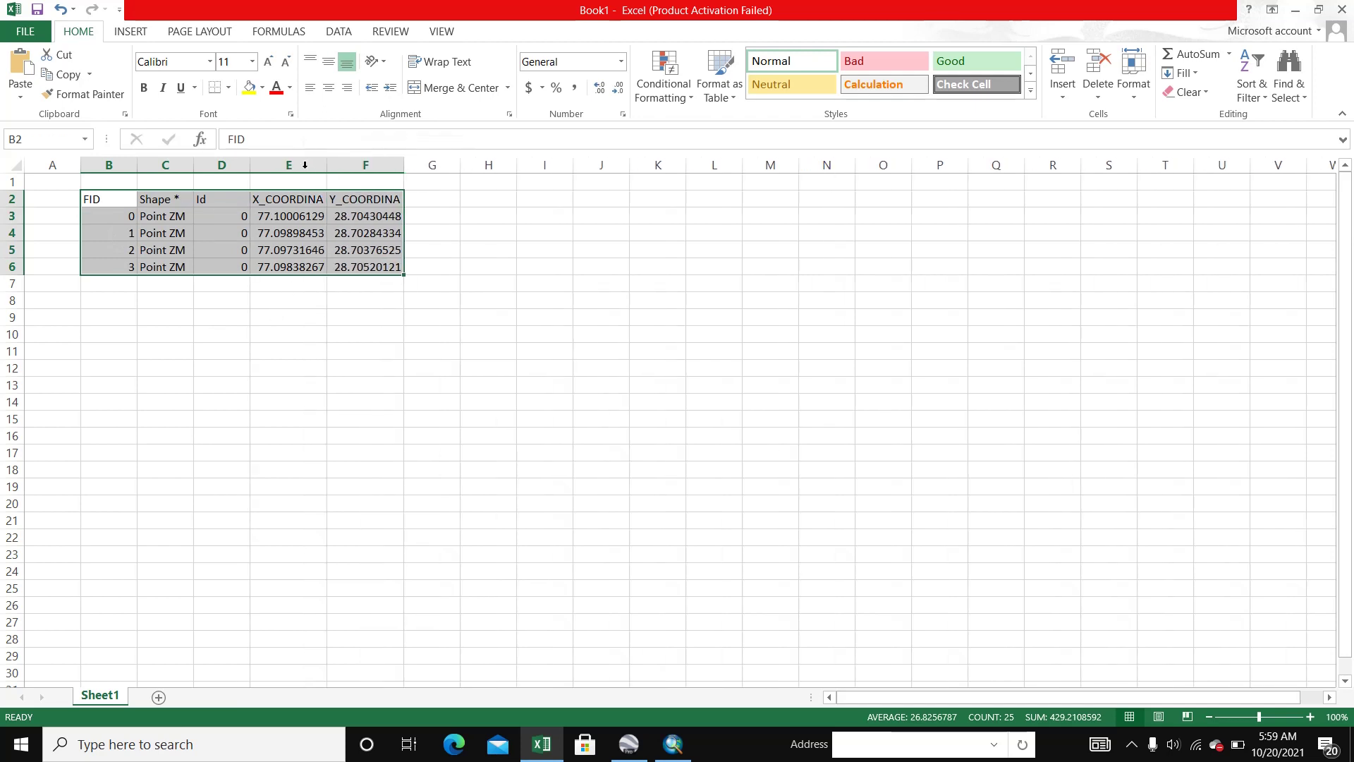
Delete the FID, Shape and Id columns (B to D) from the sheet.
click(110, 166)
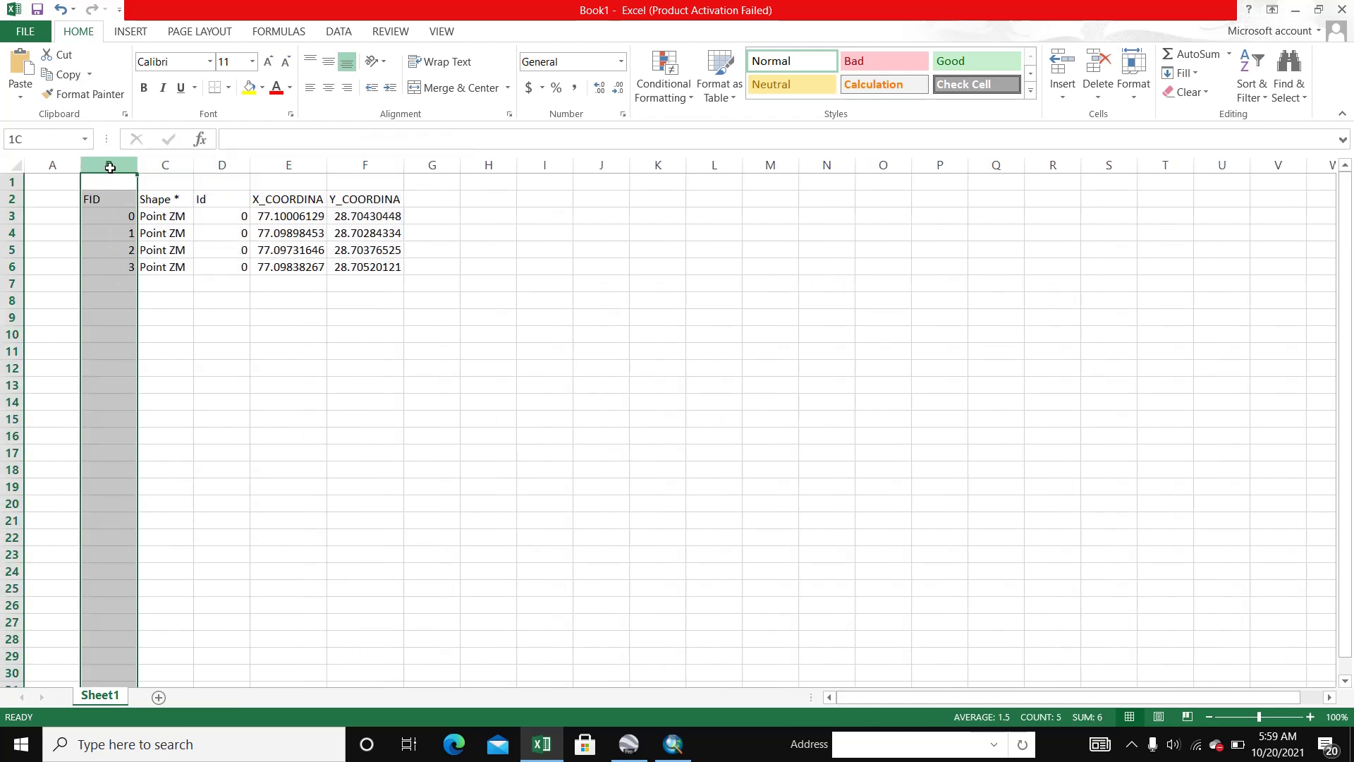
drag(110, 167, 212, 166)
right_click(211, 166)
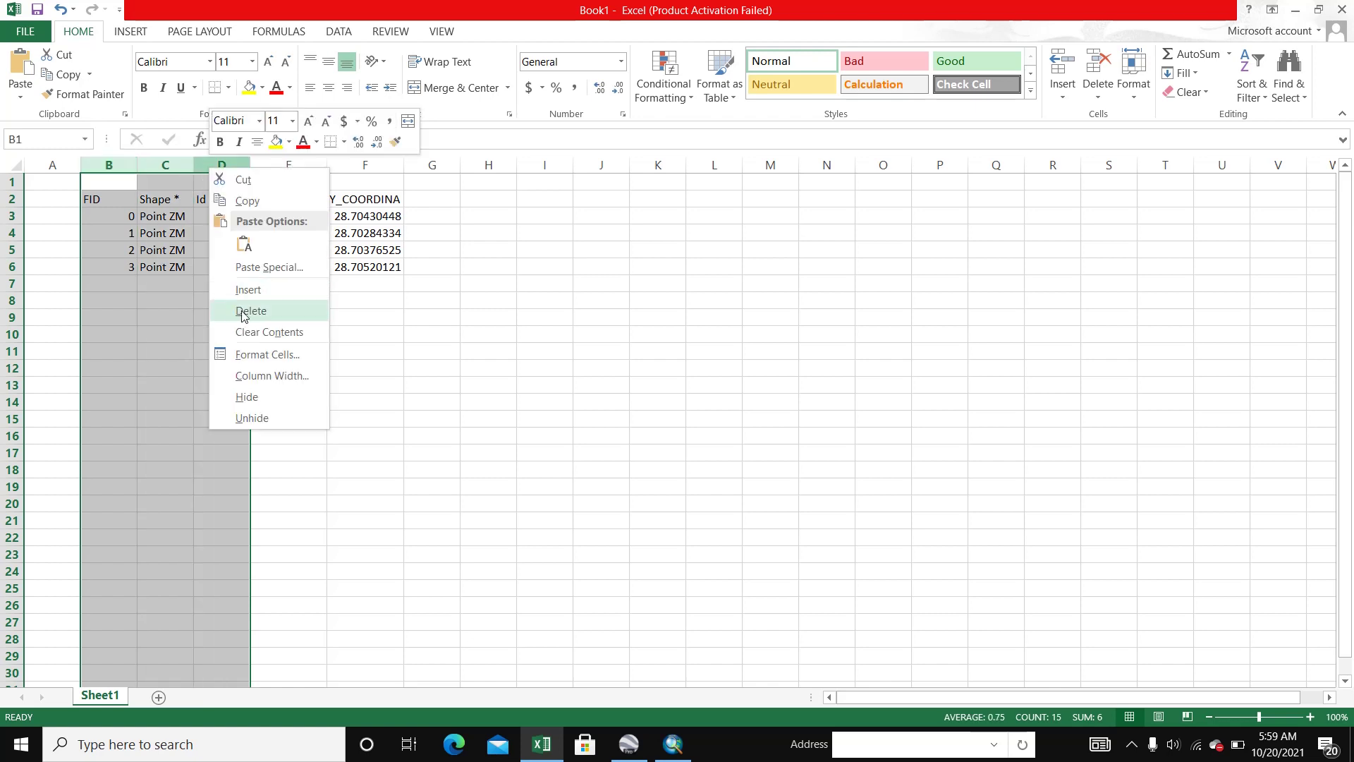
click(250, 311)
click(374, 435)
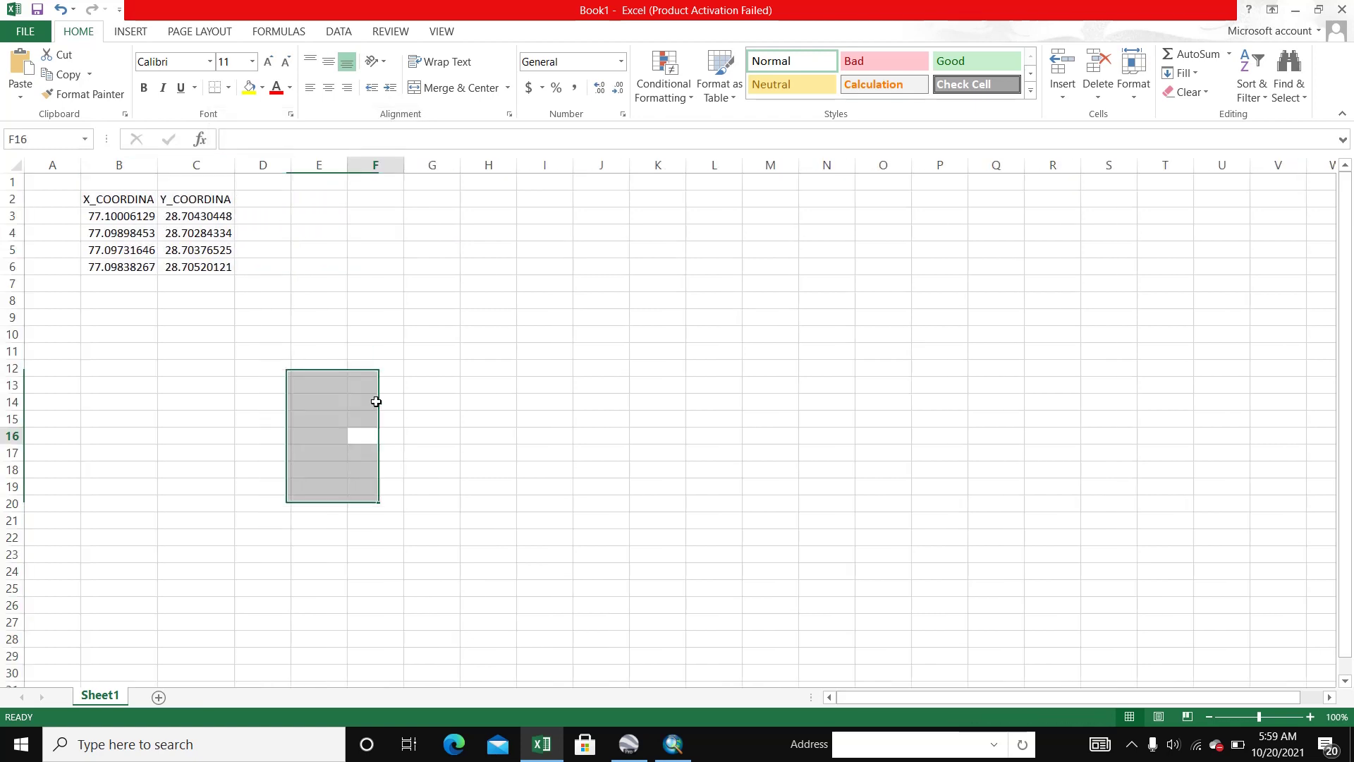
Enter the heading SR.NO. in cell A2 and number the four rows below it 1 to 4.
click(56, 206)
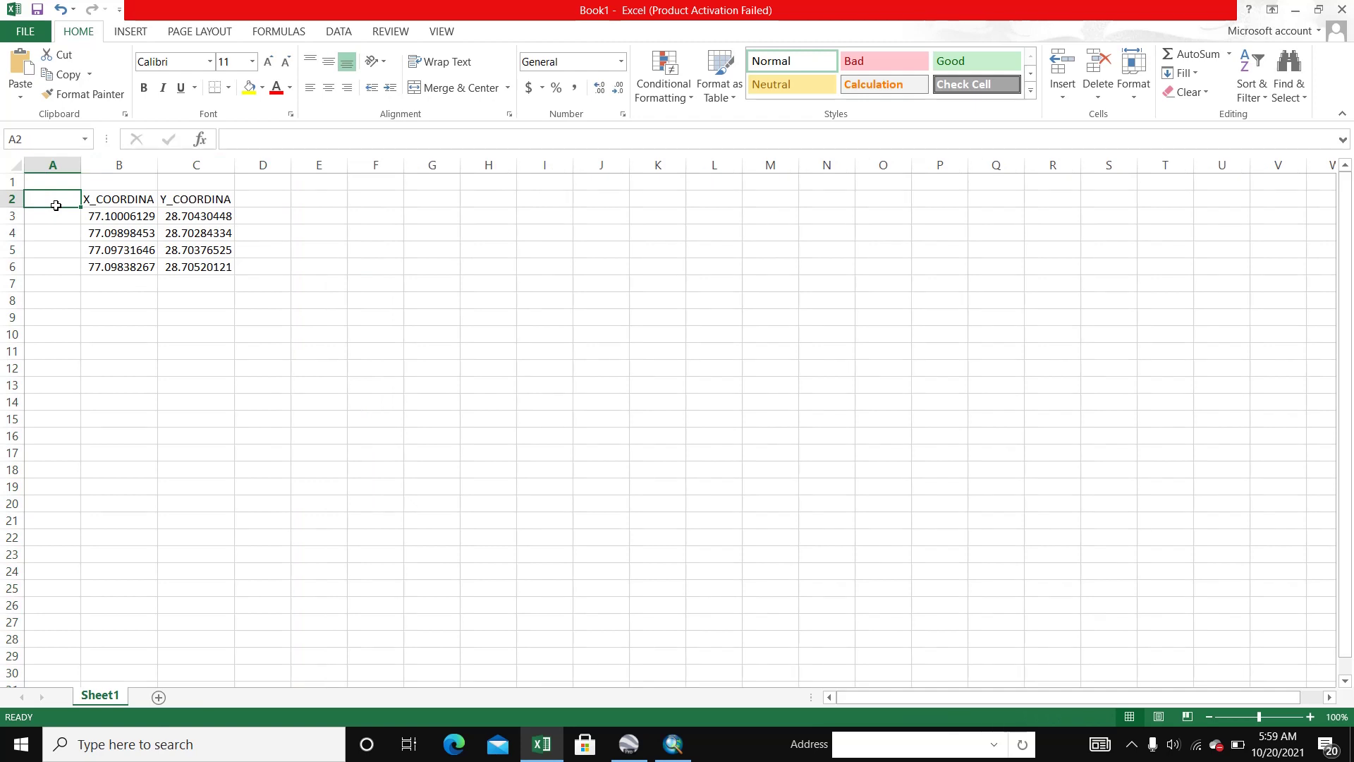
text(s)
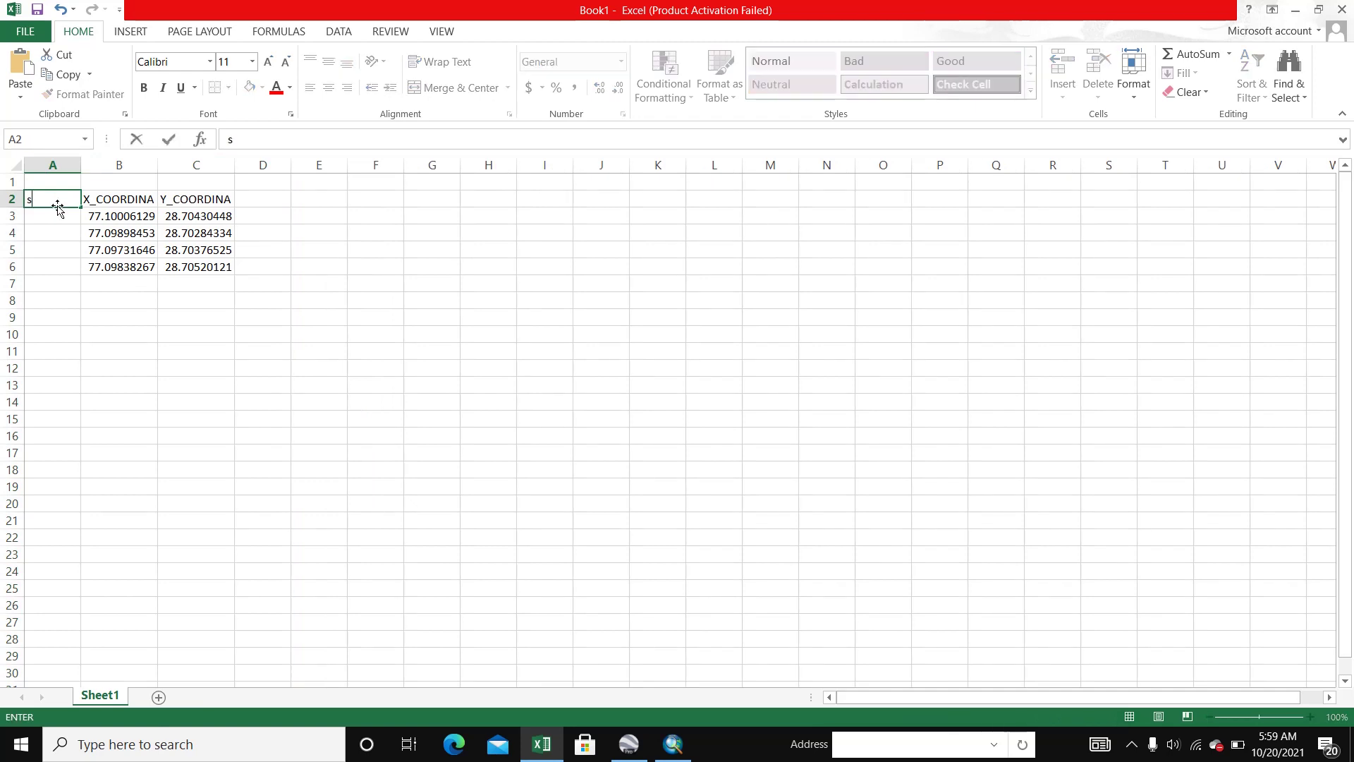
key(BackSpace)
text(SR.NO.)
click(57, 215)
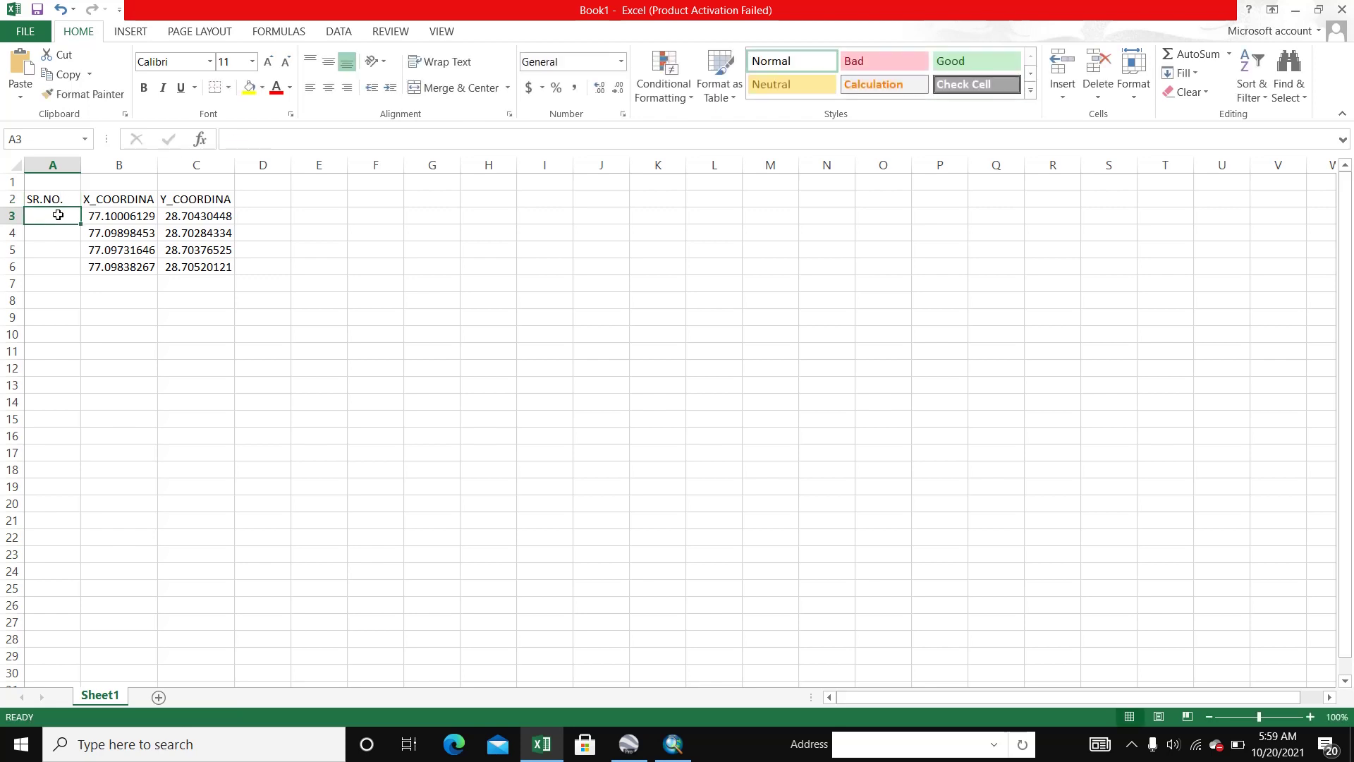
text(1)
key(Return)
text(2)
key(Return)
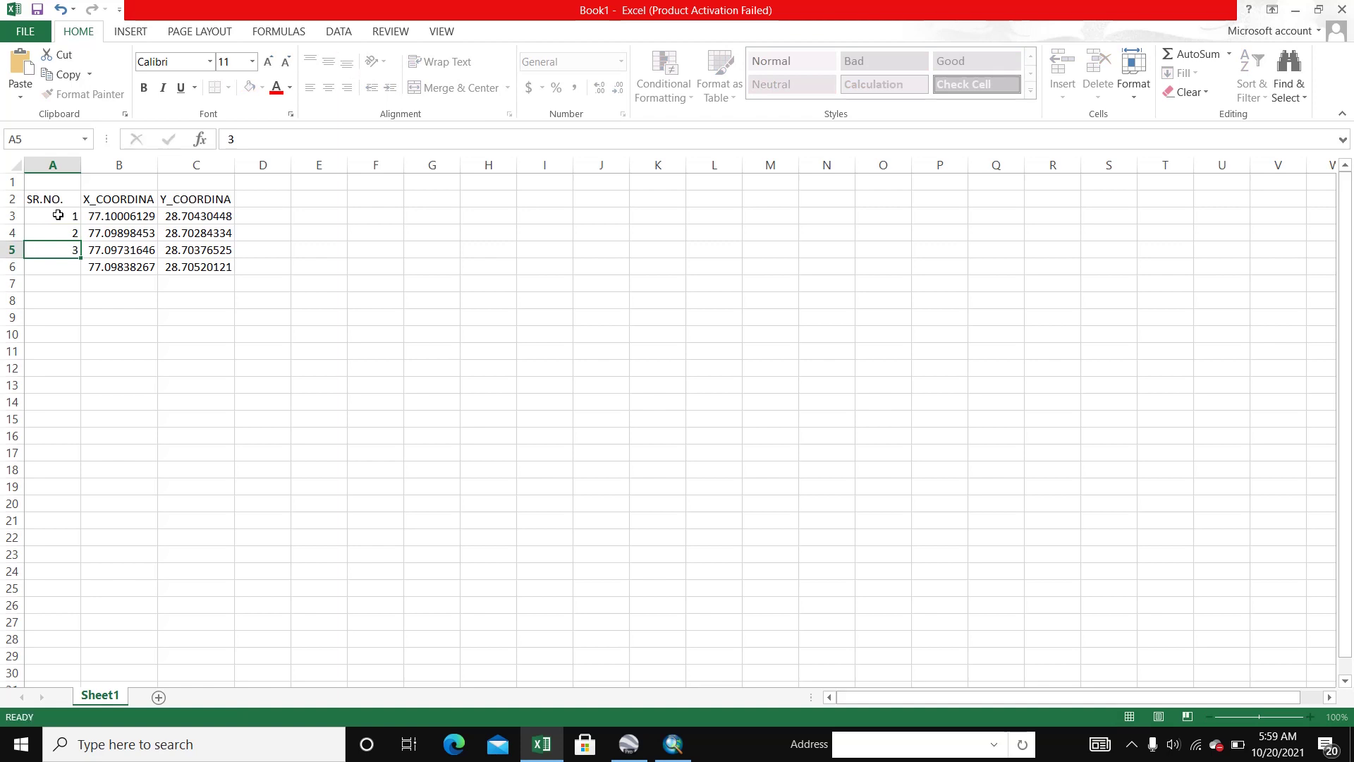
text(4)
click(127, 364)
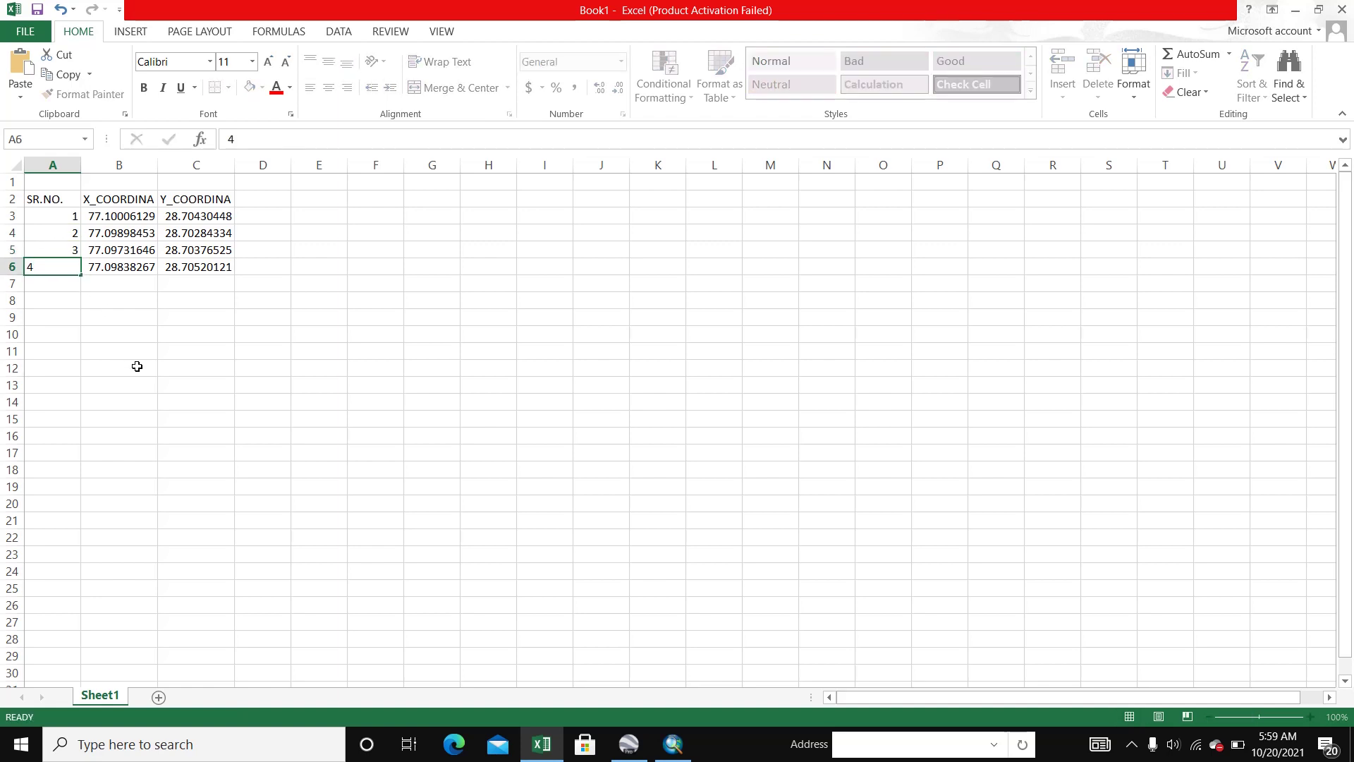
Apply borders to every cell of the table A2:C6 and centre its contents horizontally.
drag(69, 207, 205, 262)
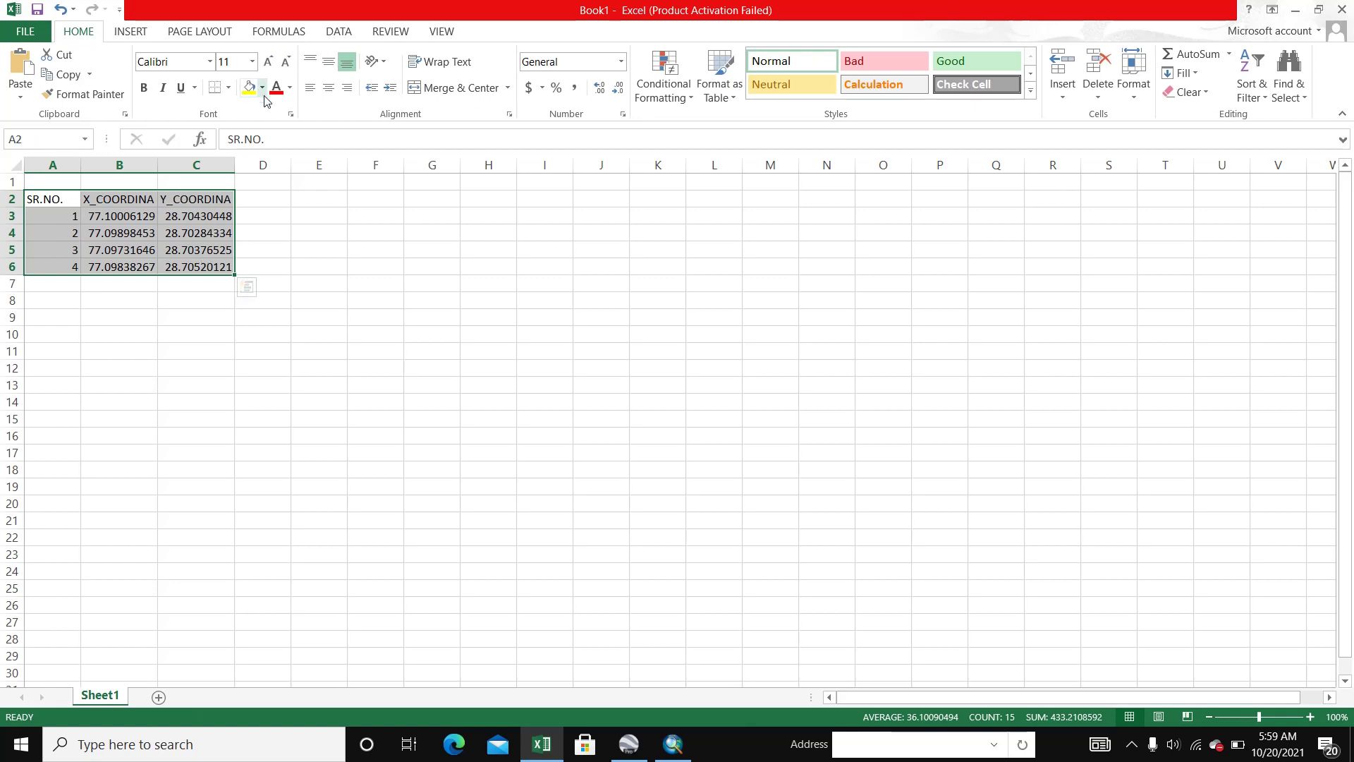
click(229, 87)
click(227, 236)
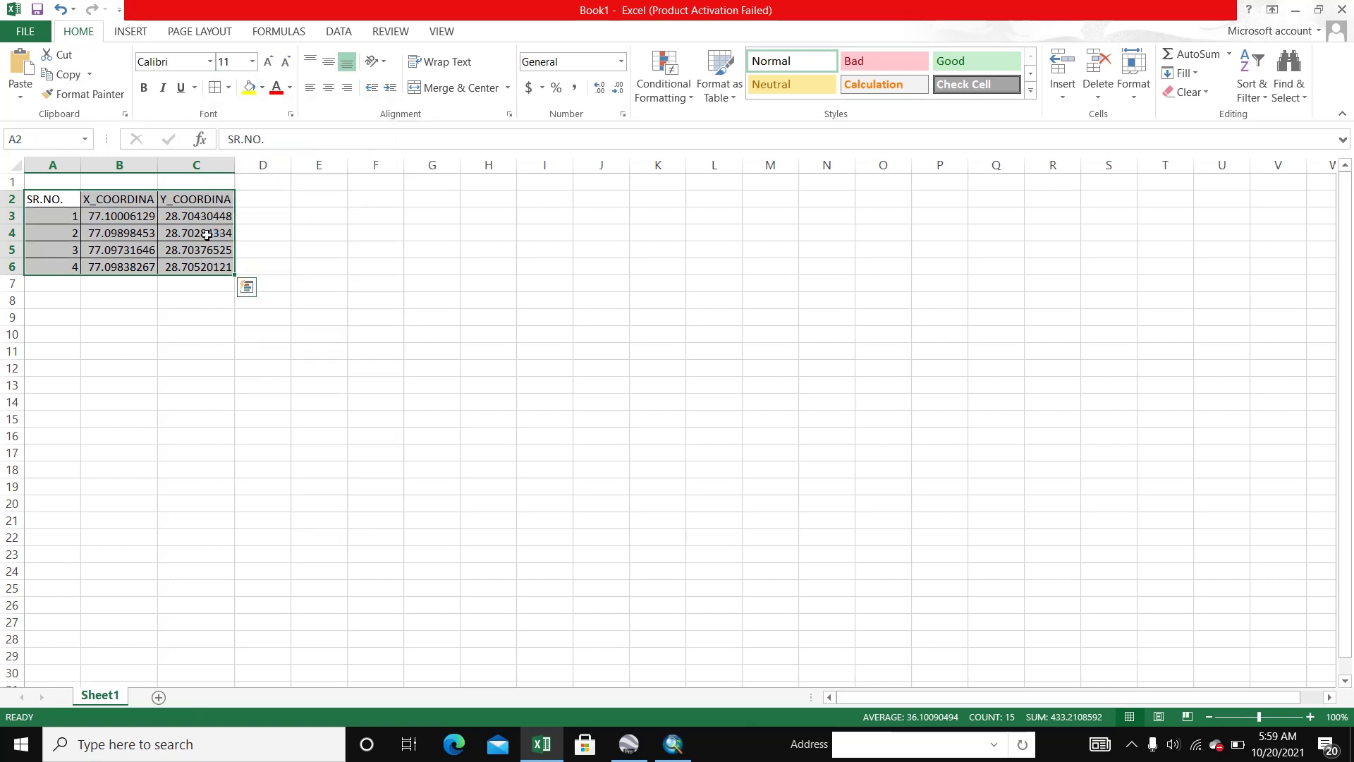
click(330, 89)
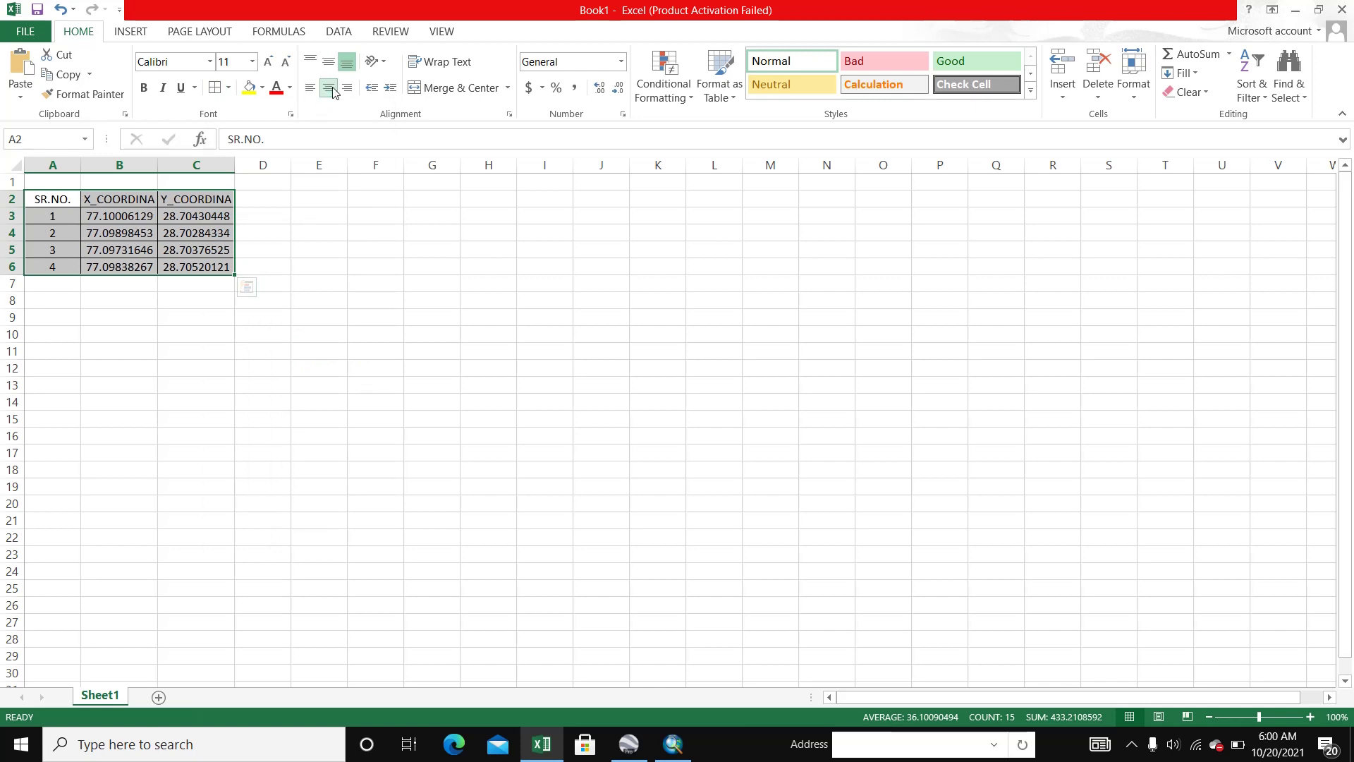
Widen the X_COORDINA column slightly and make the headings in A2:C2 bold.
drag(158, 164, 167, 164)
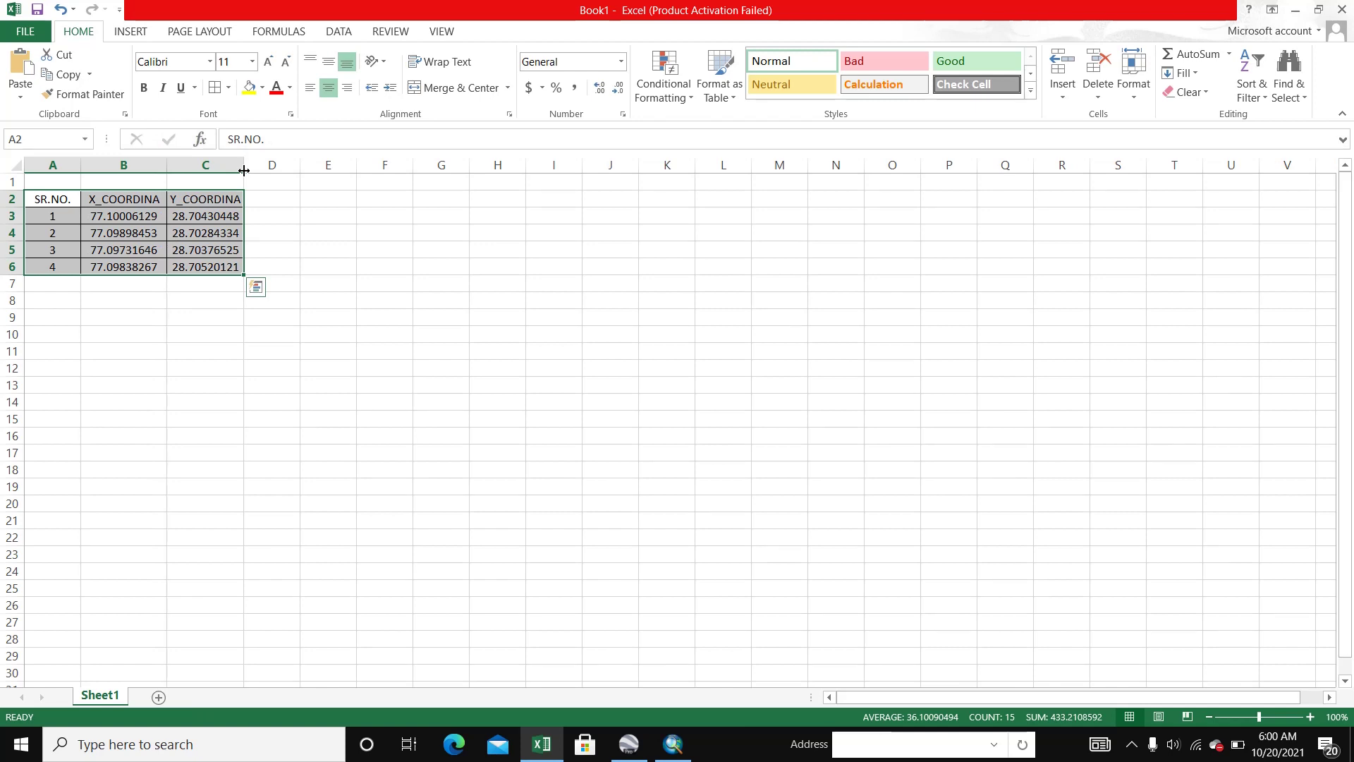
click(126, 332)
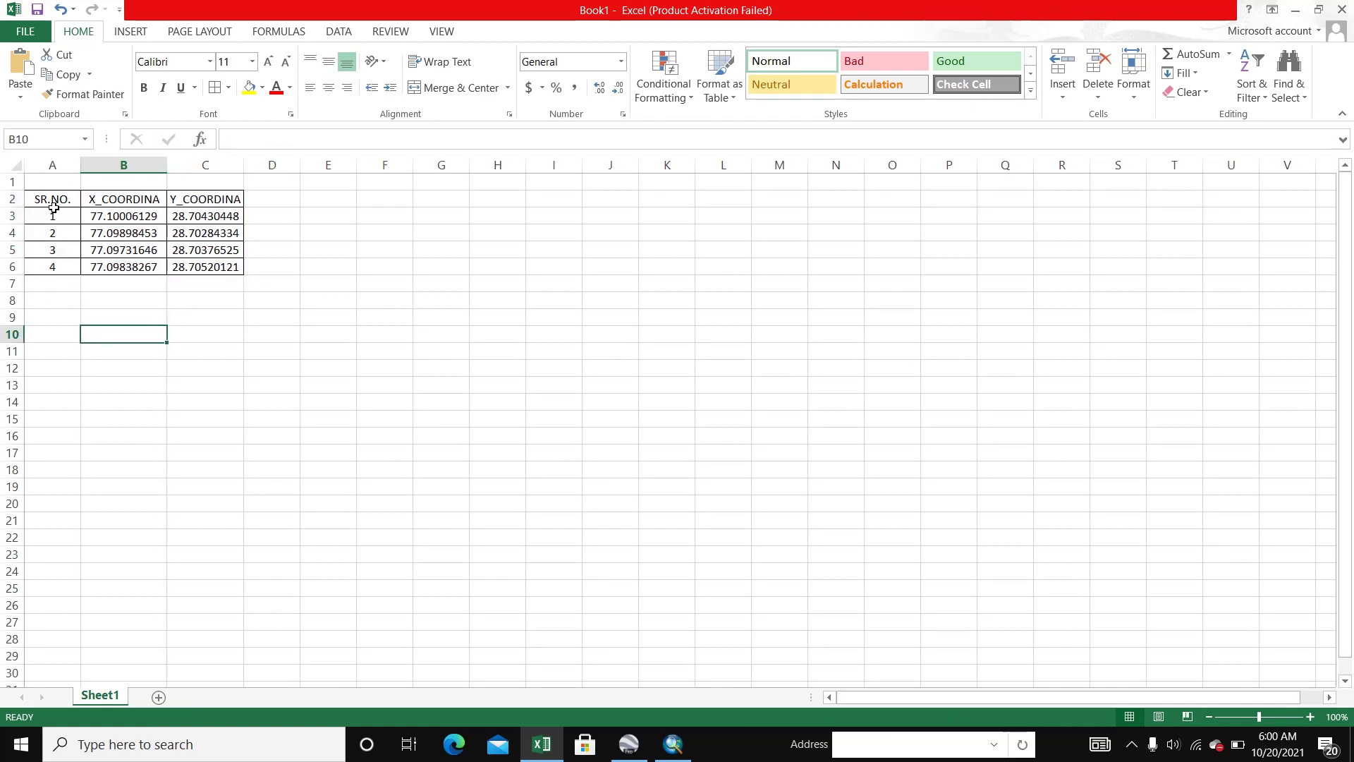
drag(53, 206, 211, 199)
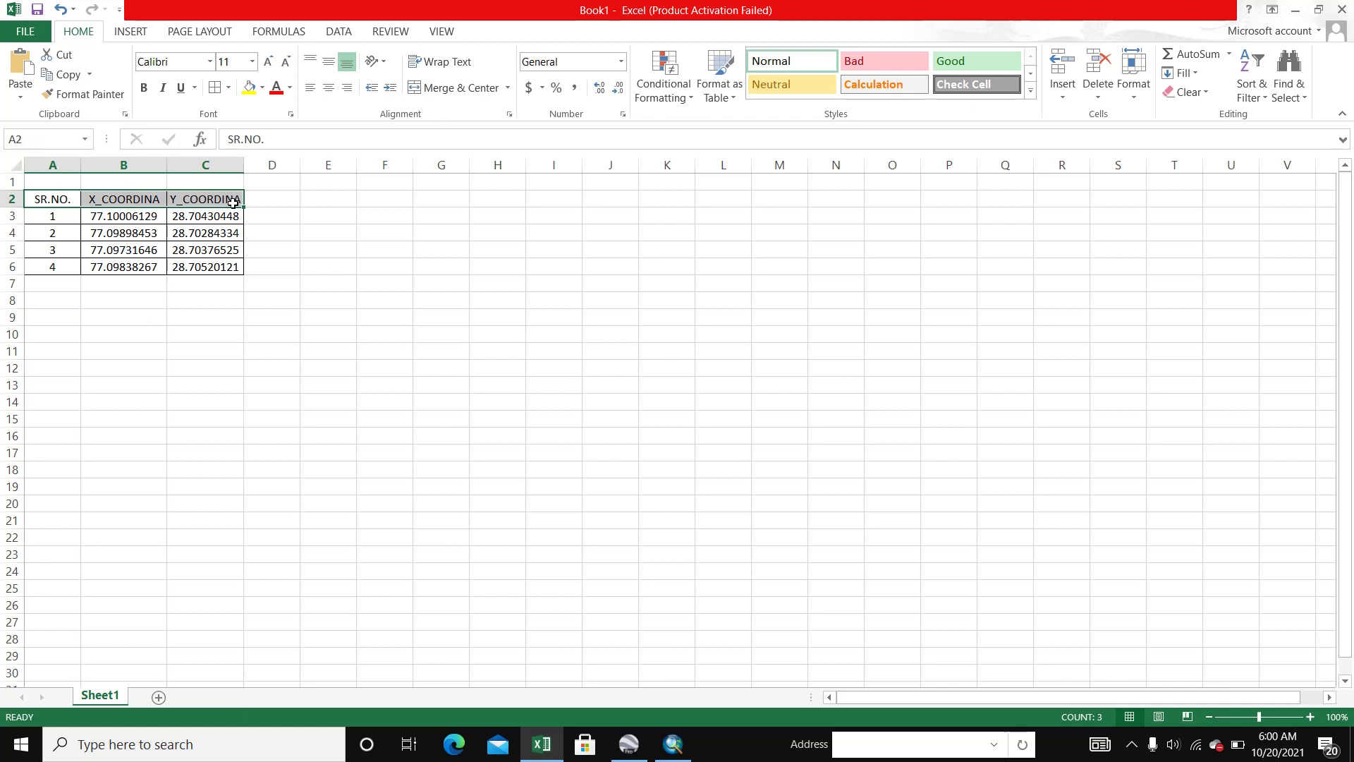
click(147, 89)
click(141, 331)
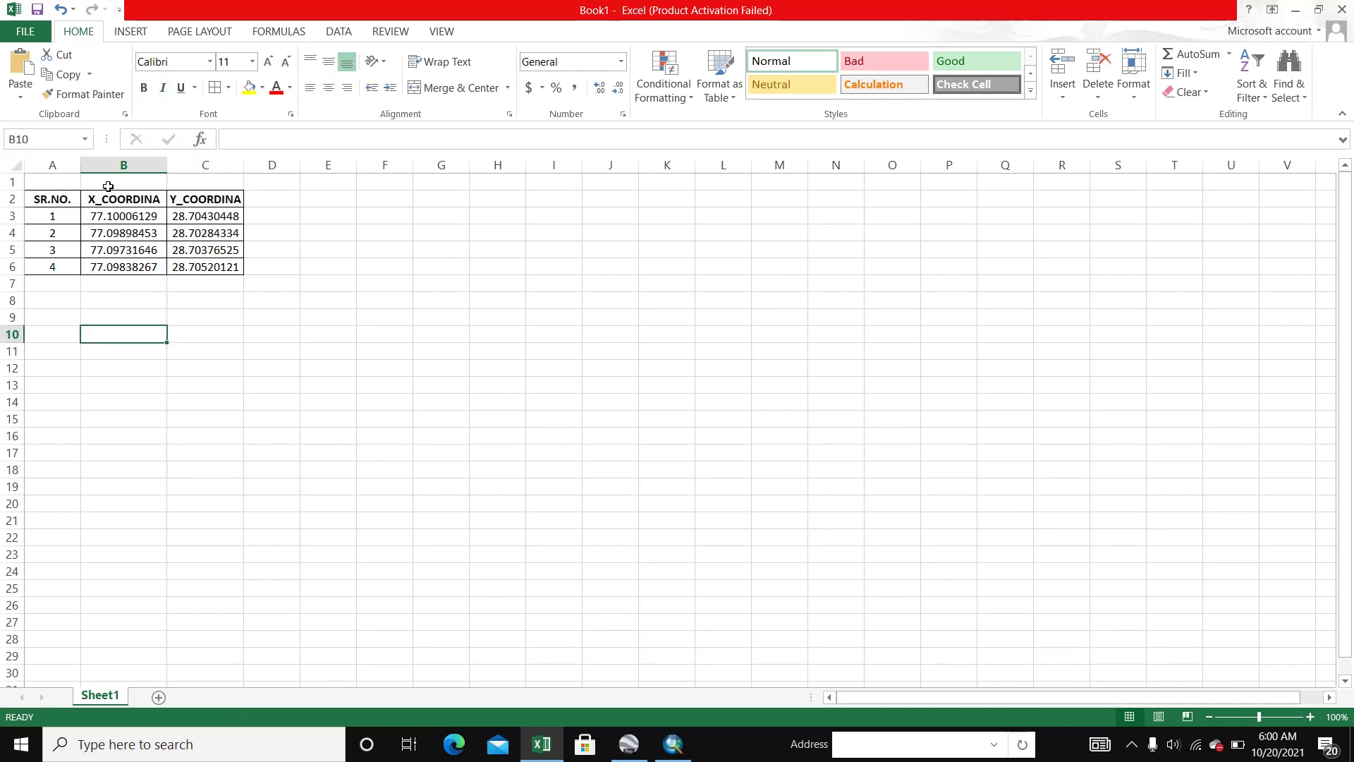
Insert a blank column before the SR.NO. column so the table starts in column B.
click(55, 164)
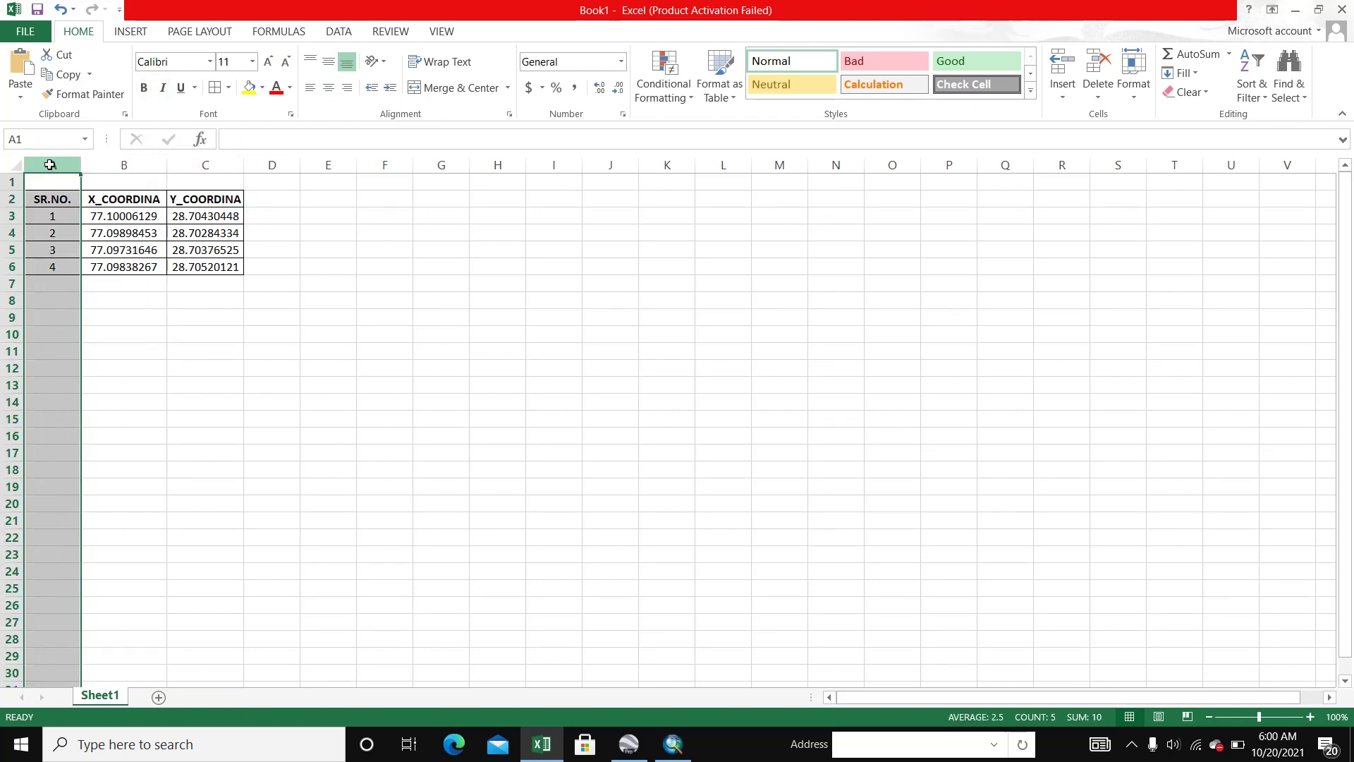
right_click(50, 162)
click(90, 289)
click(452, 384)
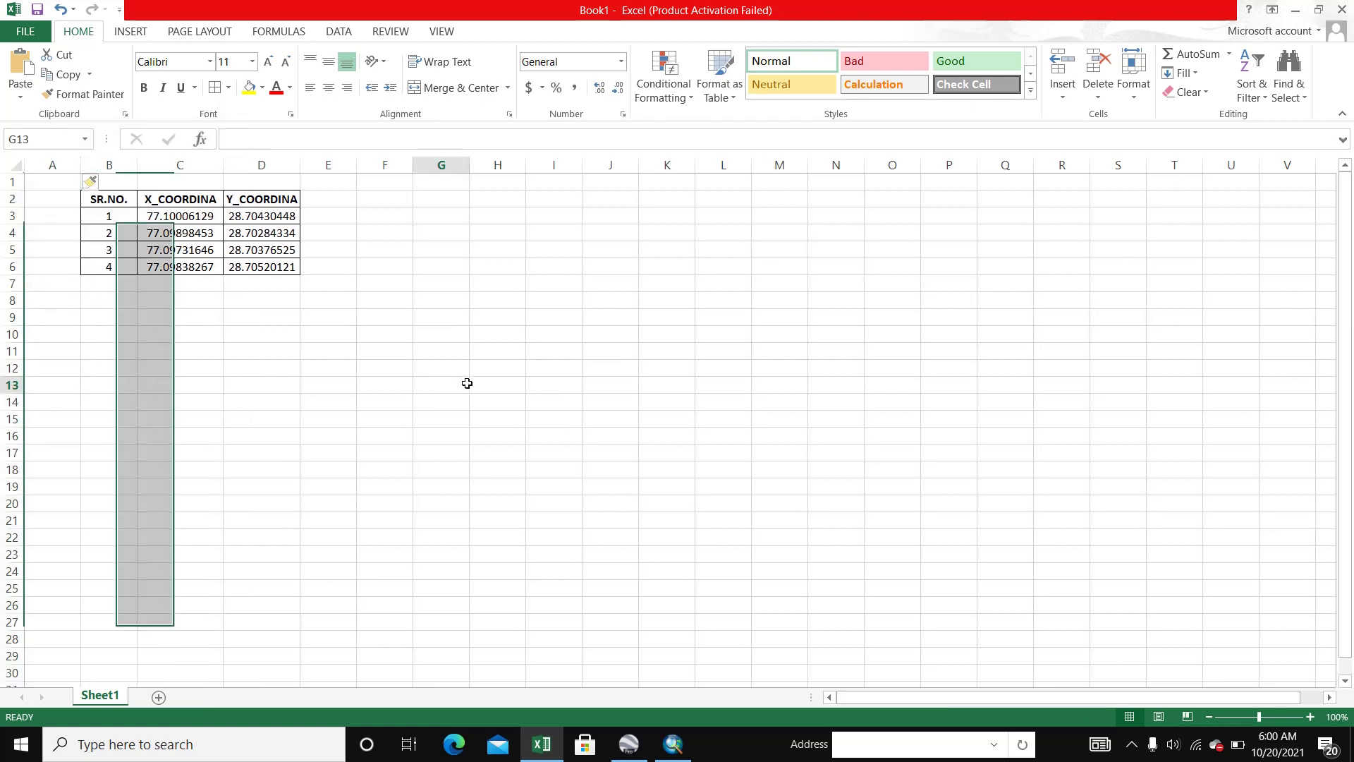
click(240, 334)
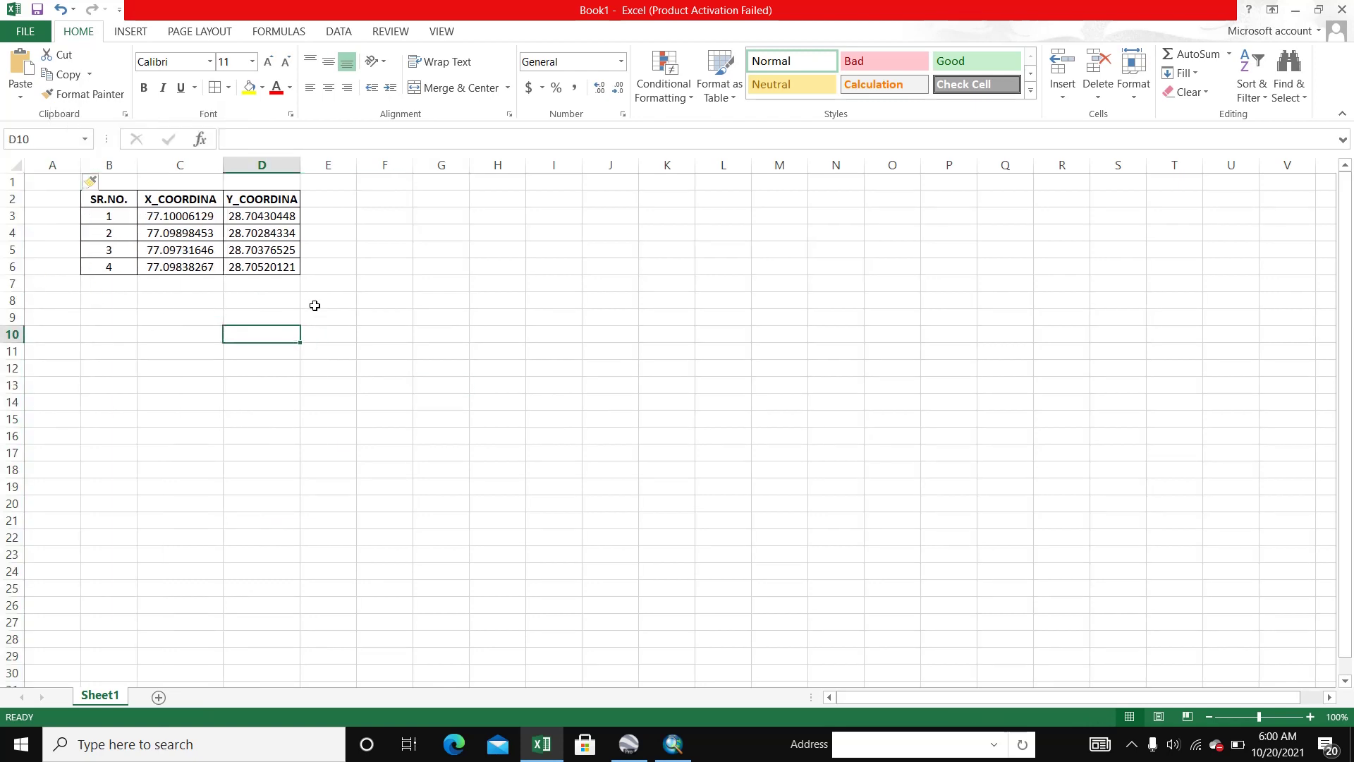
Save the workbook as Book1 in the Excel Workbook format in the E:\TTRANING\Latlong folder.
drag(106, 200, 272, 266)
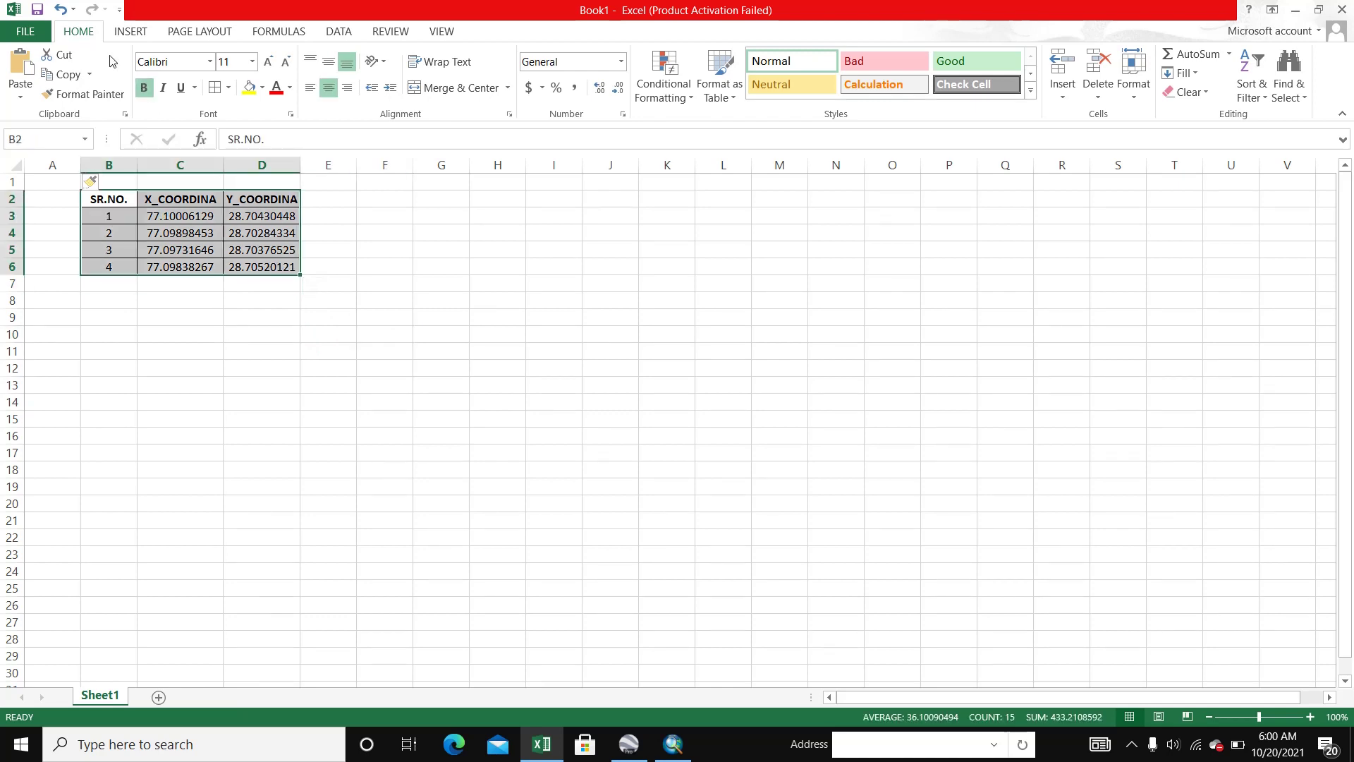
click(34, 10)
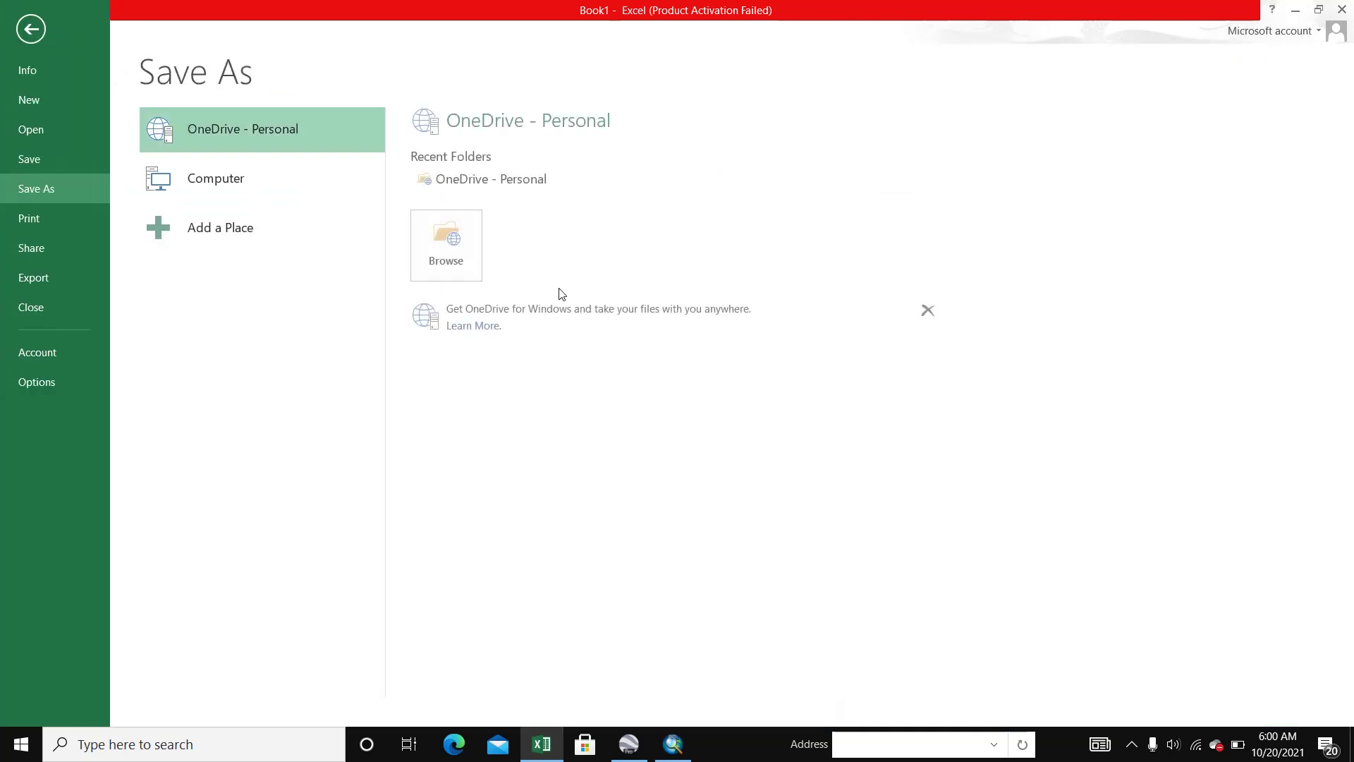
click(210, 182)
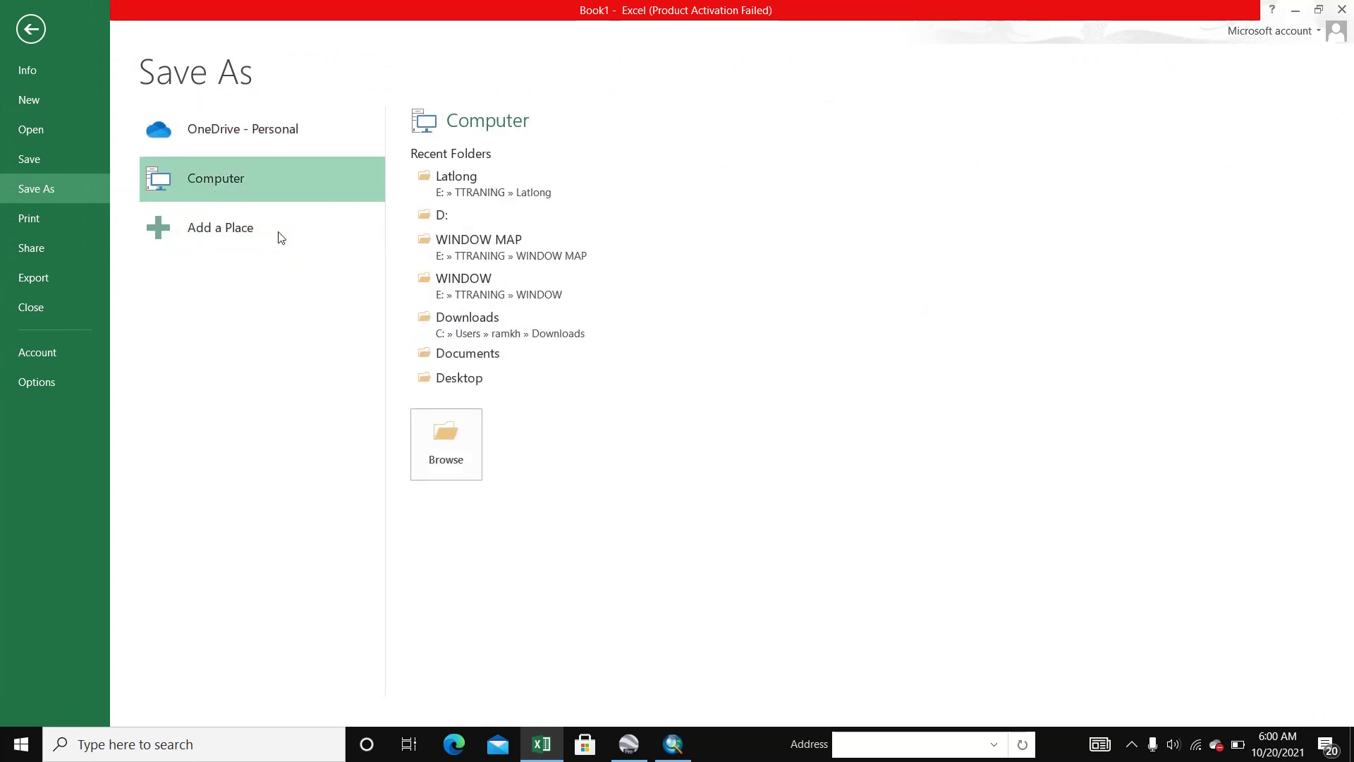
click(463, 241)
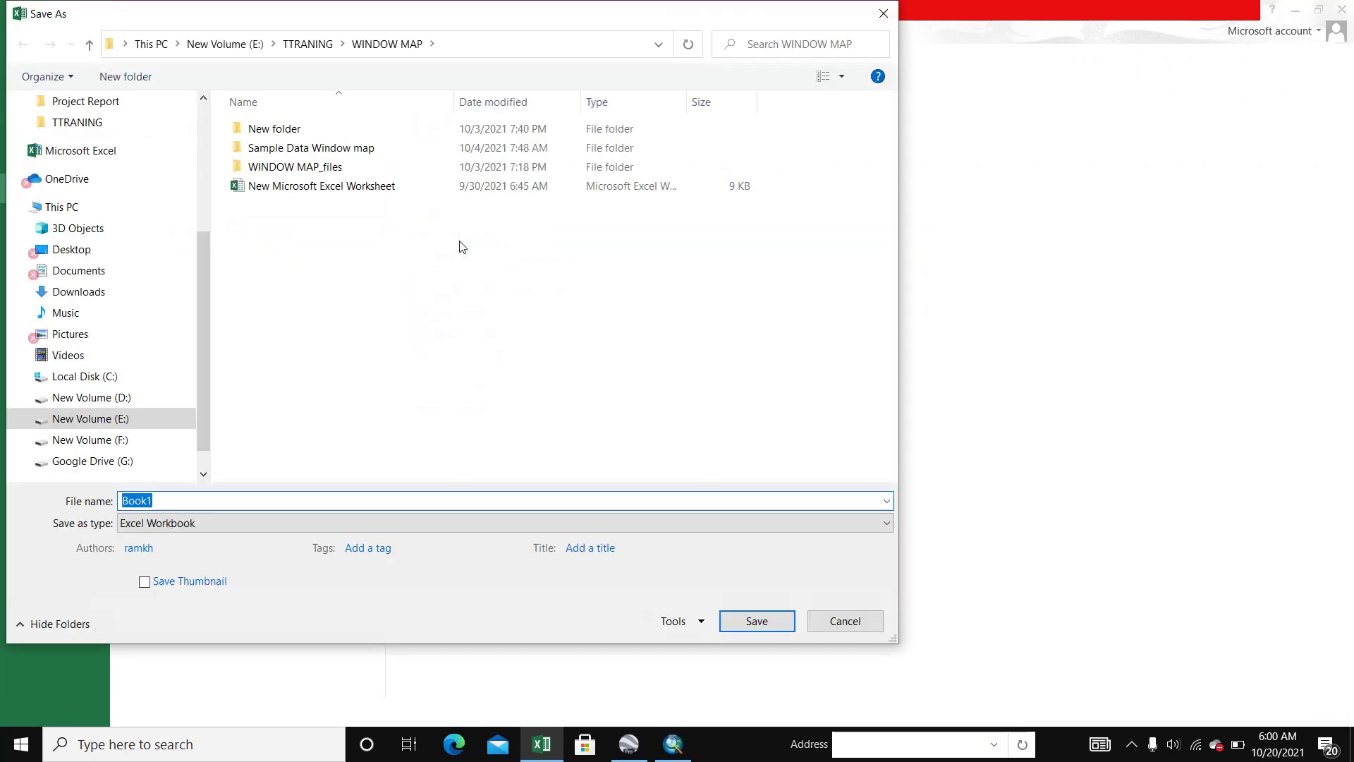
click(119, 420)
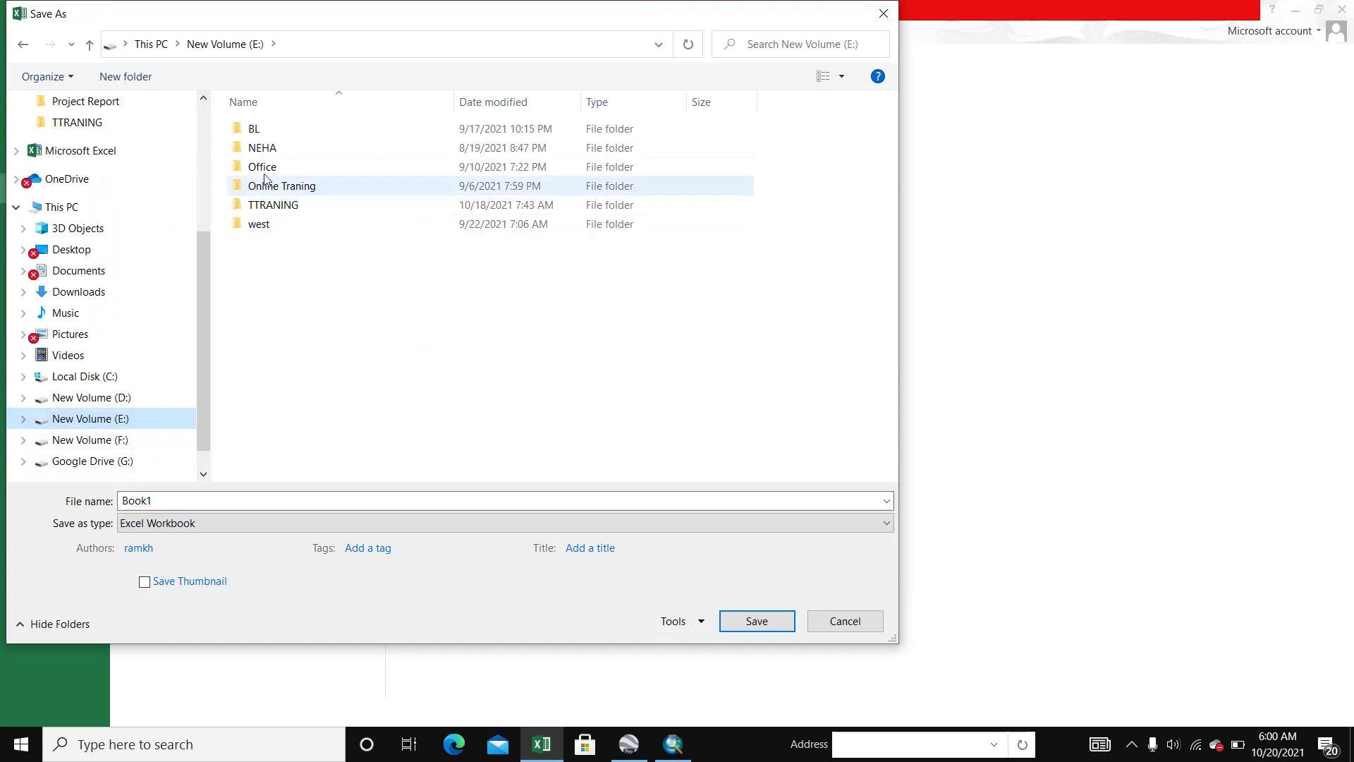
double_click(275, 205)
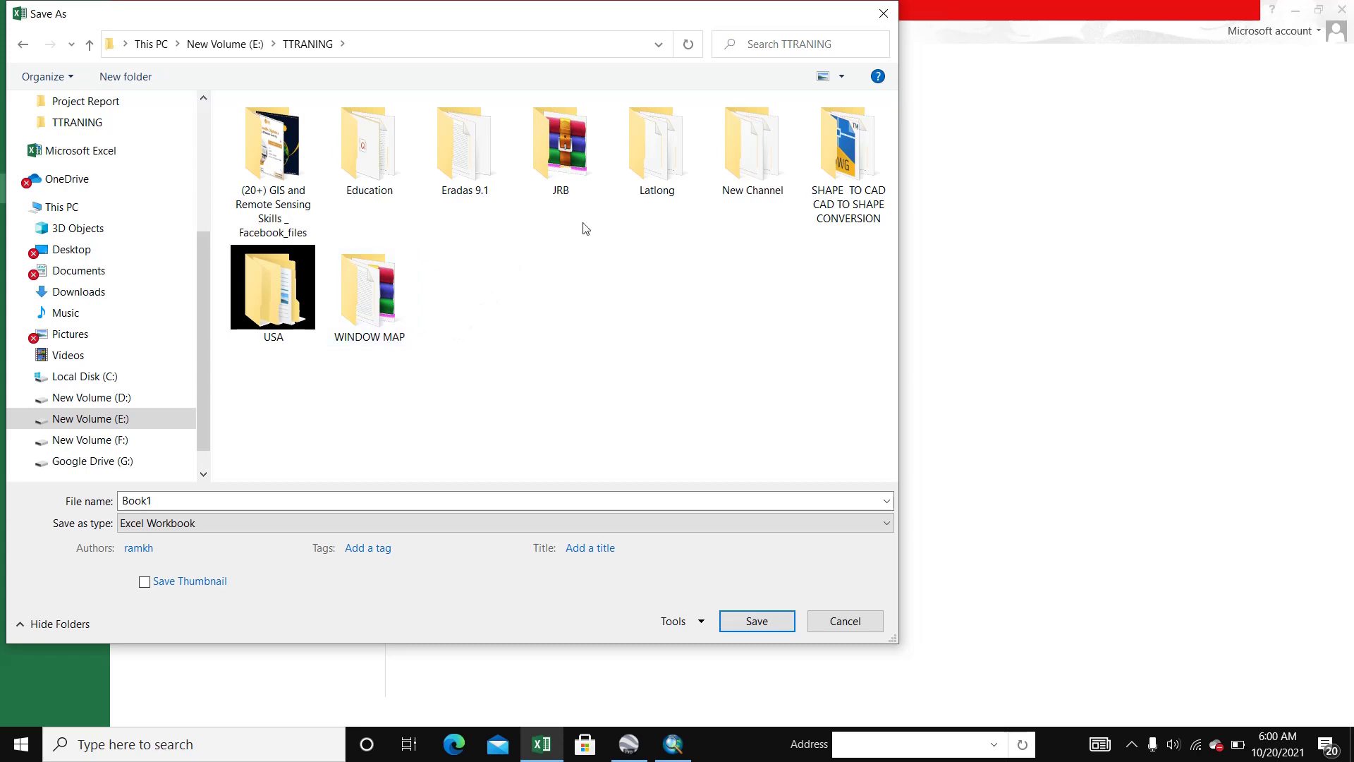
click(642, 155)
double_click(639, 151)
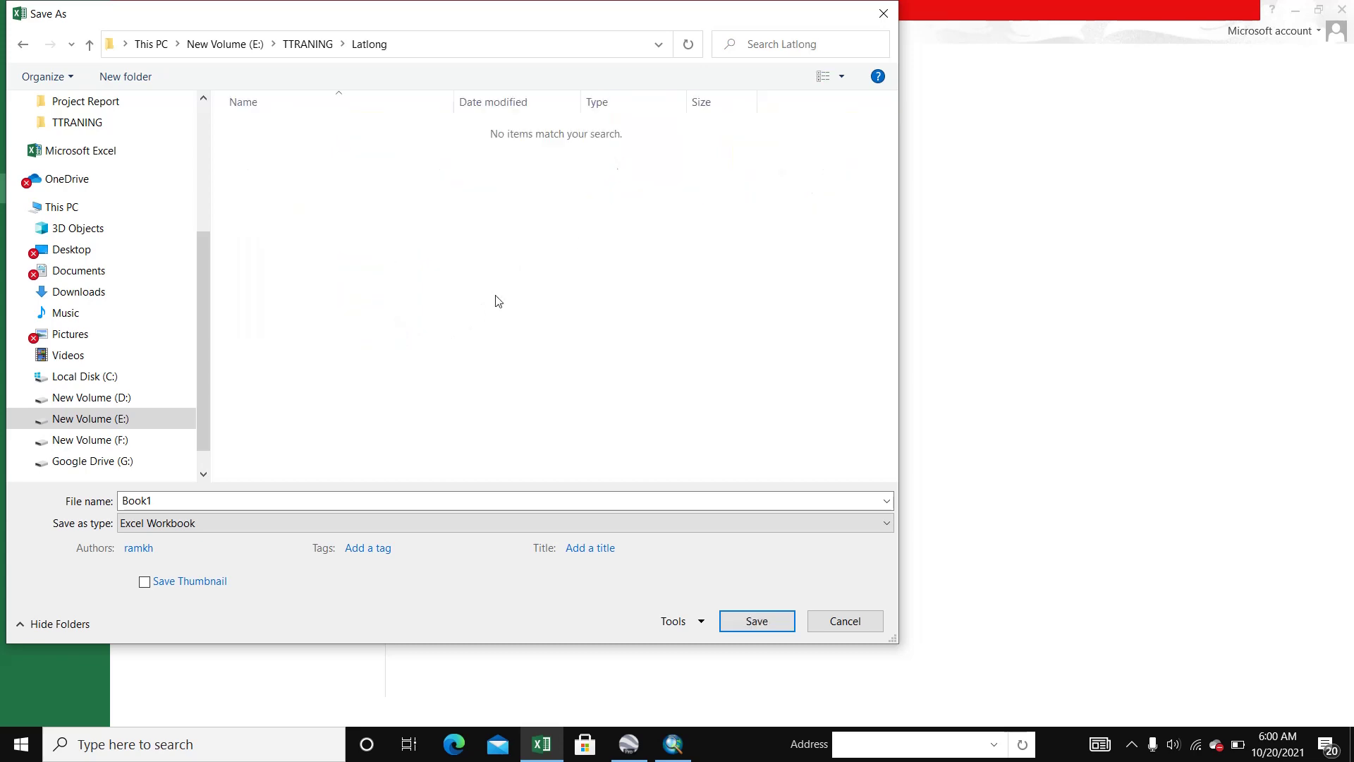
click(187, 504)
click(735, 618)
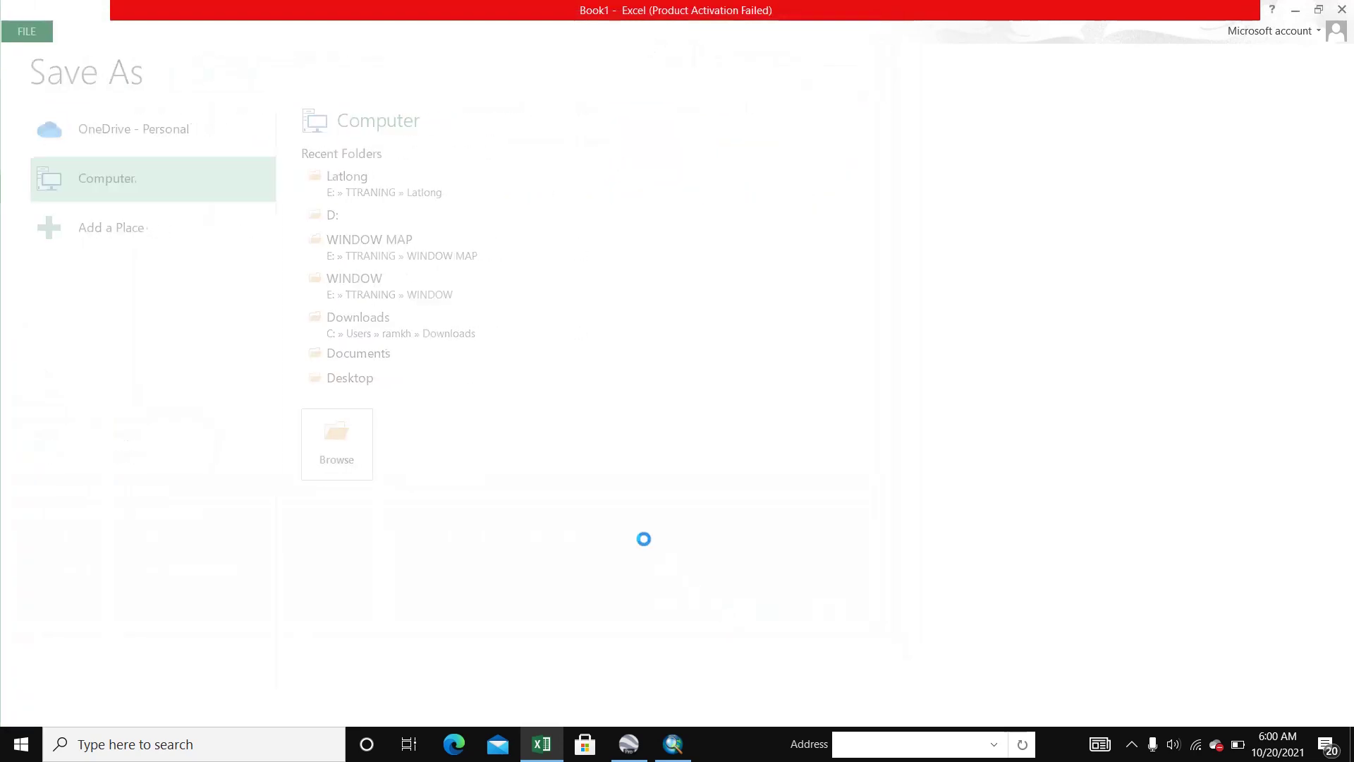
click(254, 402)
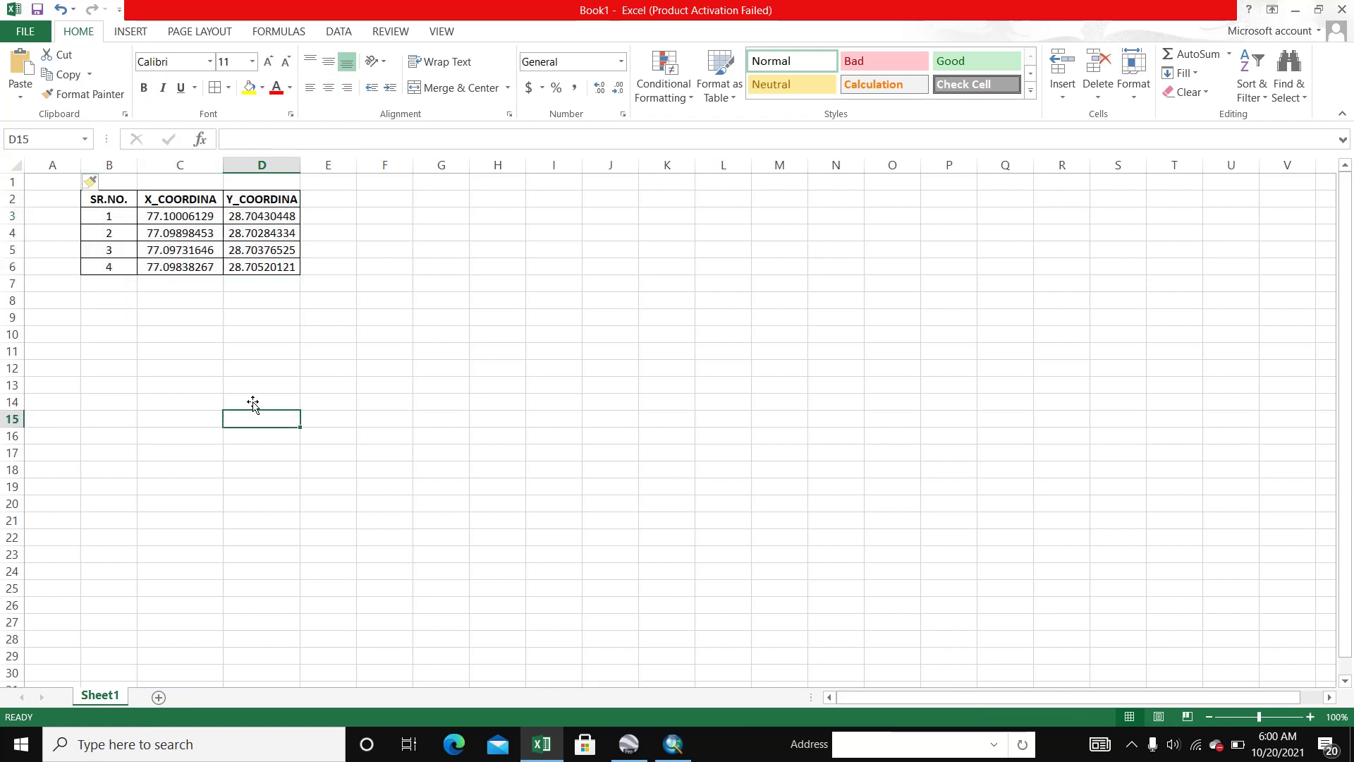
Rename the coordinate headings to Long in cell C2 and Lat in cell D2.
click(365, 347)
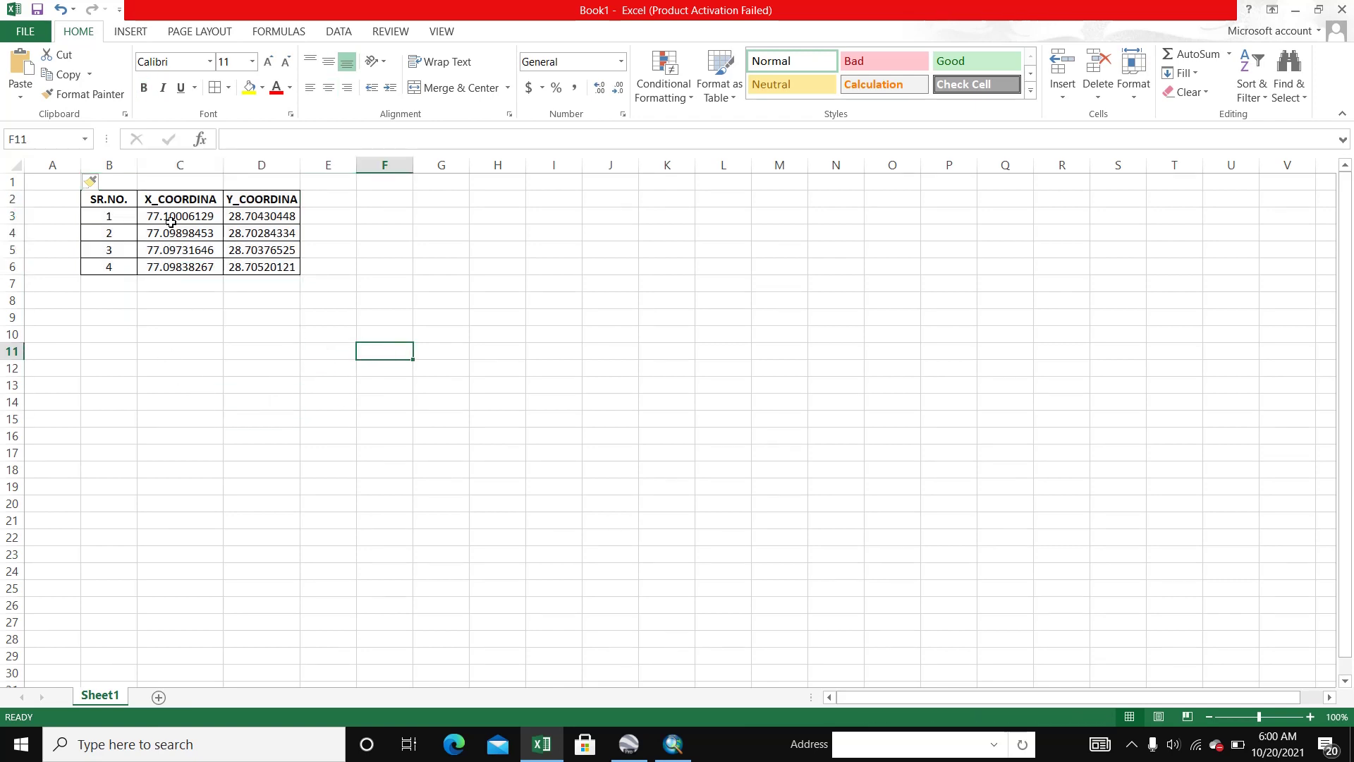
click(162, 198)
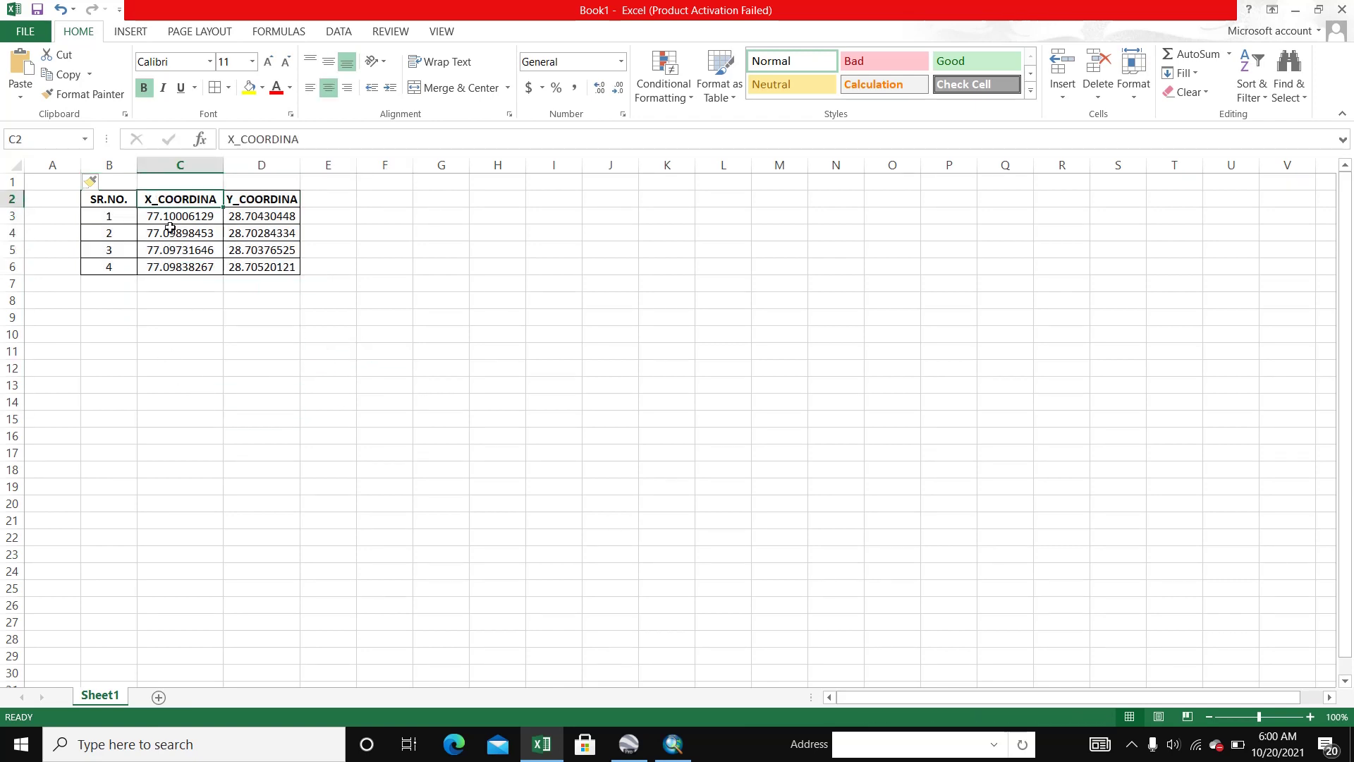
text(Lon)
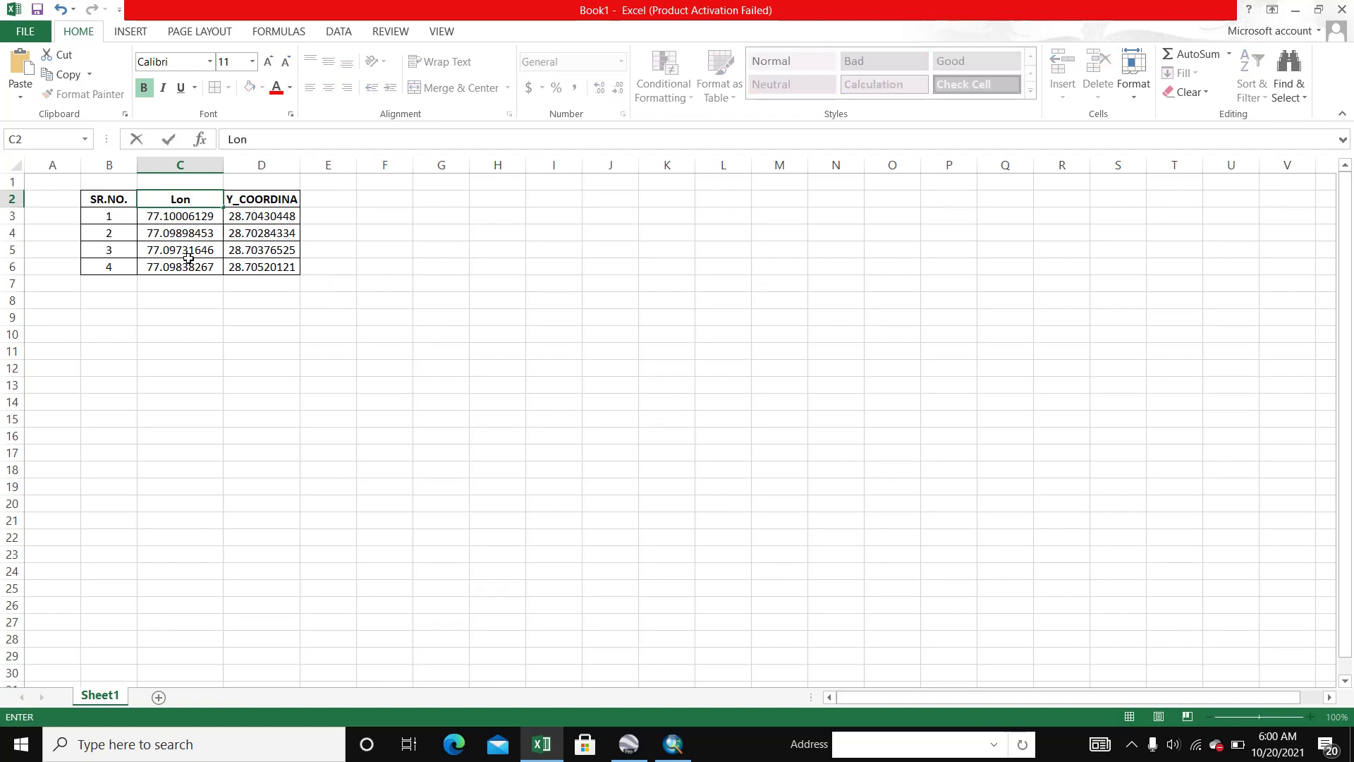
text(g)
click(250, 201)
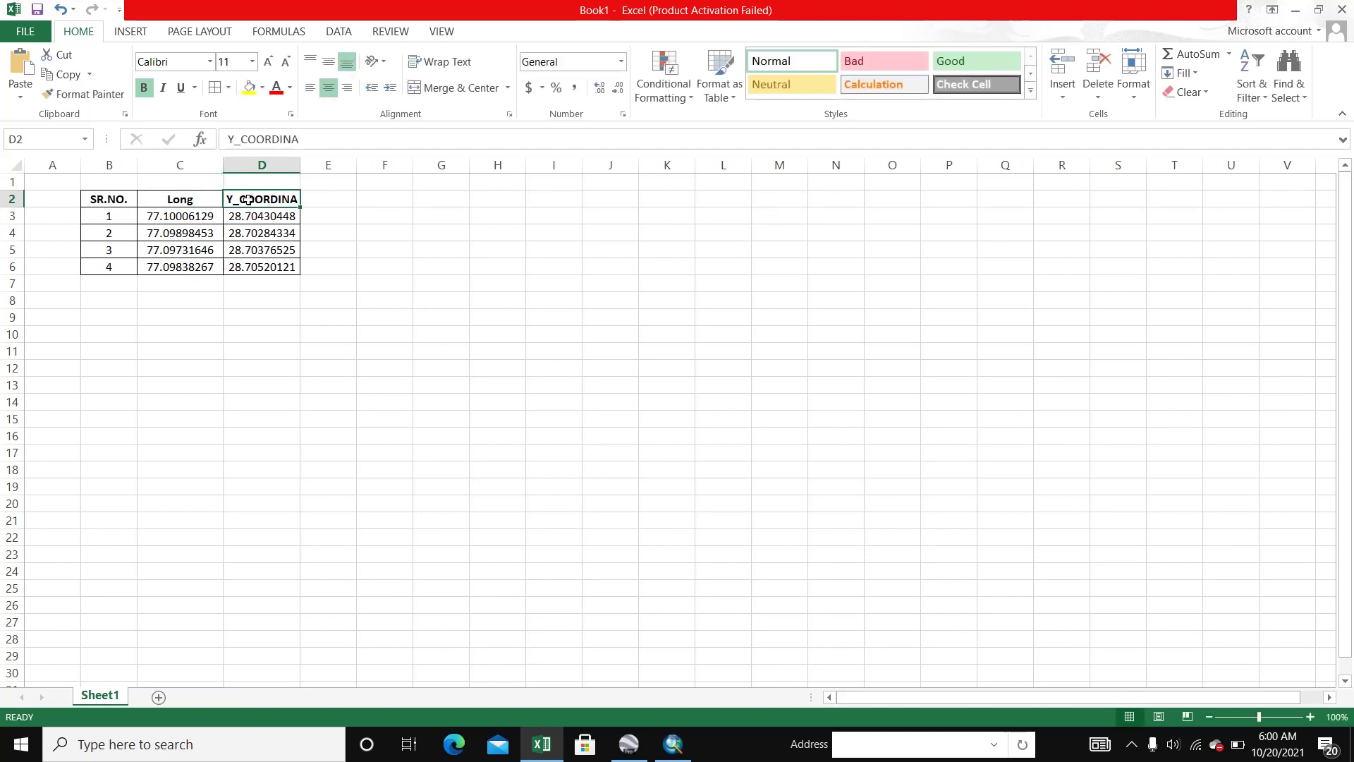
text(Lat)
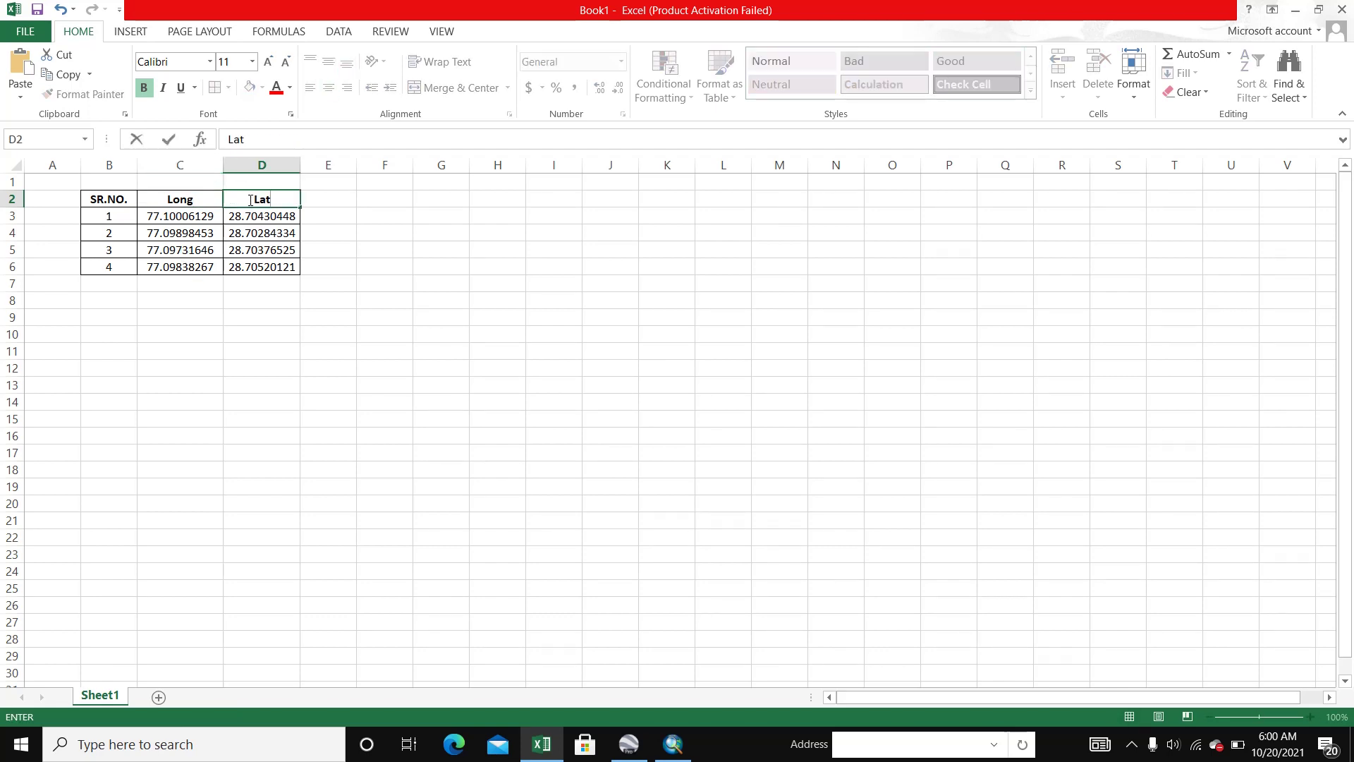
click(285, 315)
Copy the coordinate table B2:D6 and open Word 2013.
drag(110, 201, 271, 264)
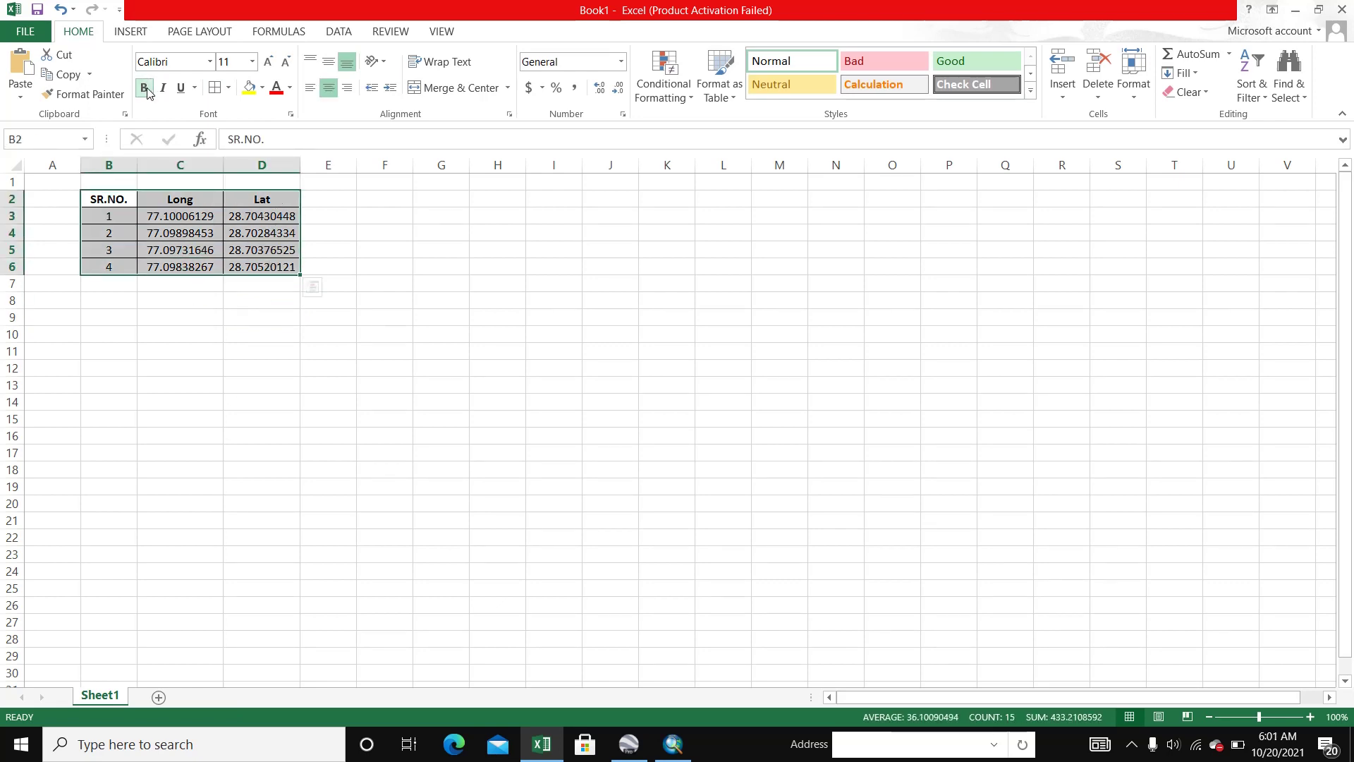
click(601, 411)
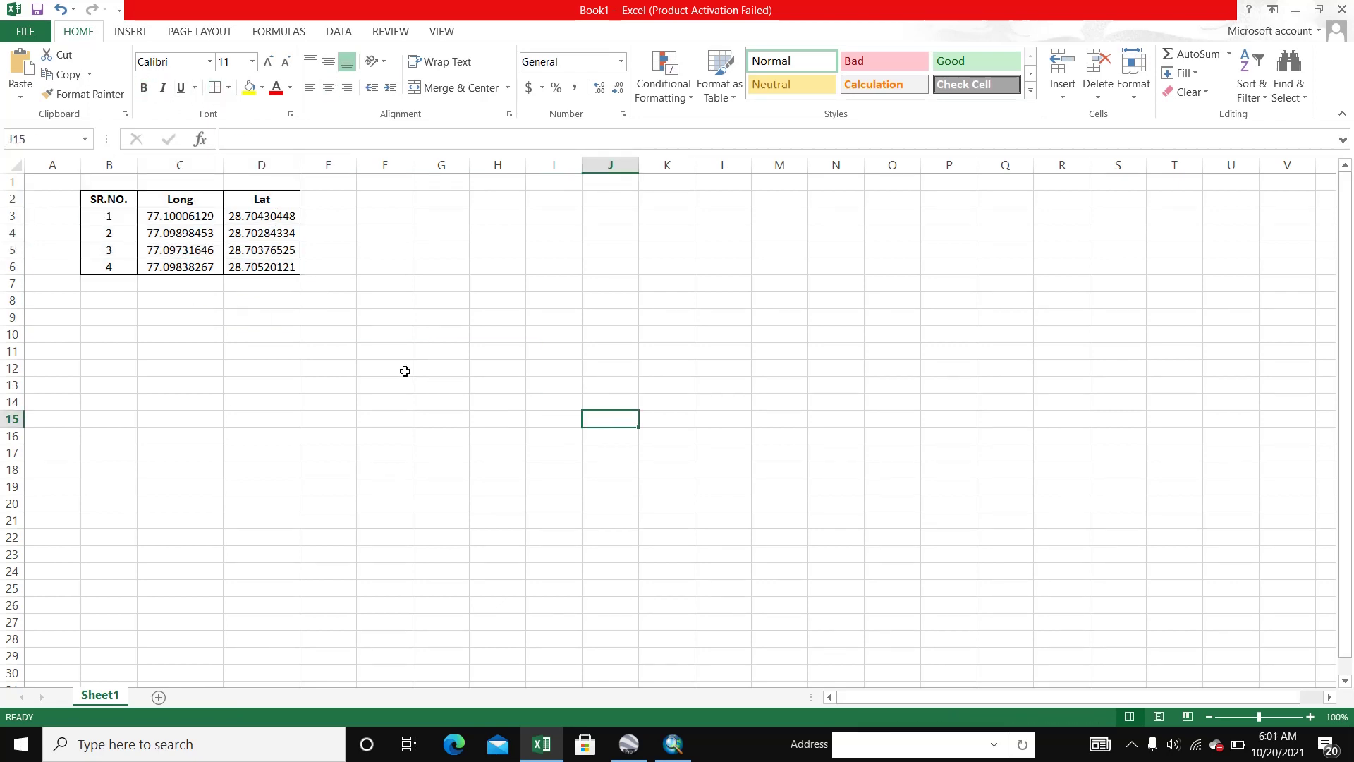
click(351, 417)
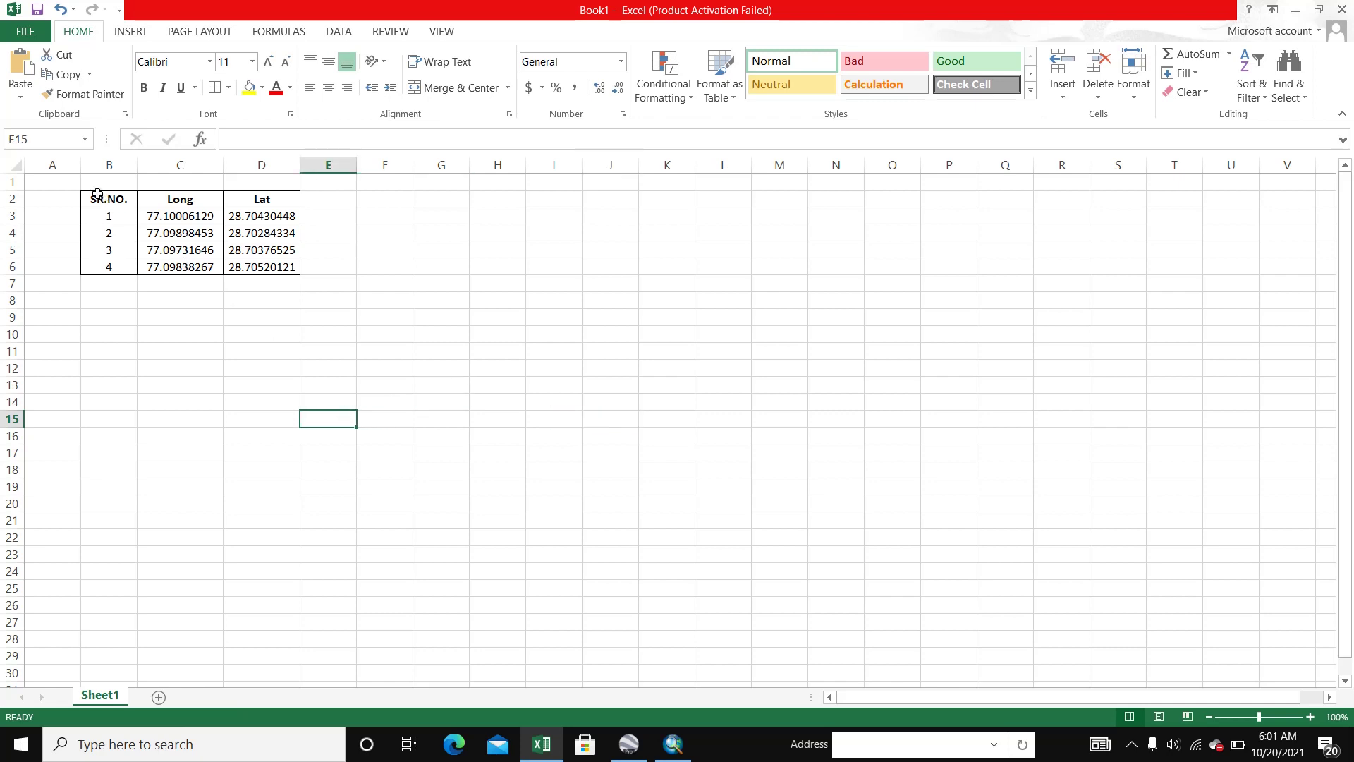
drag(96, 195, 254, 265)
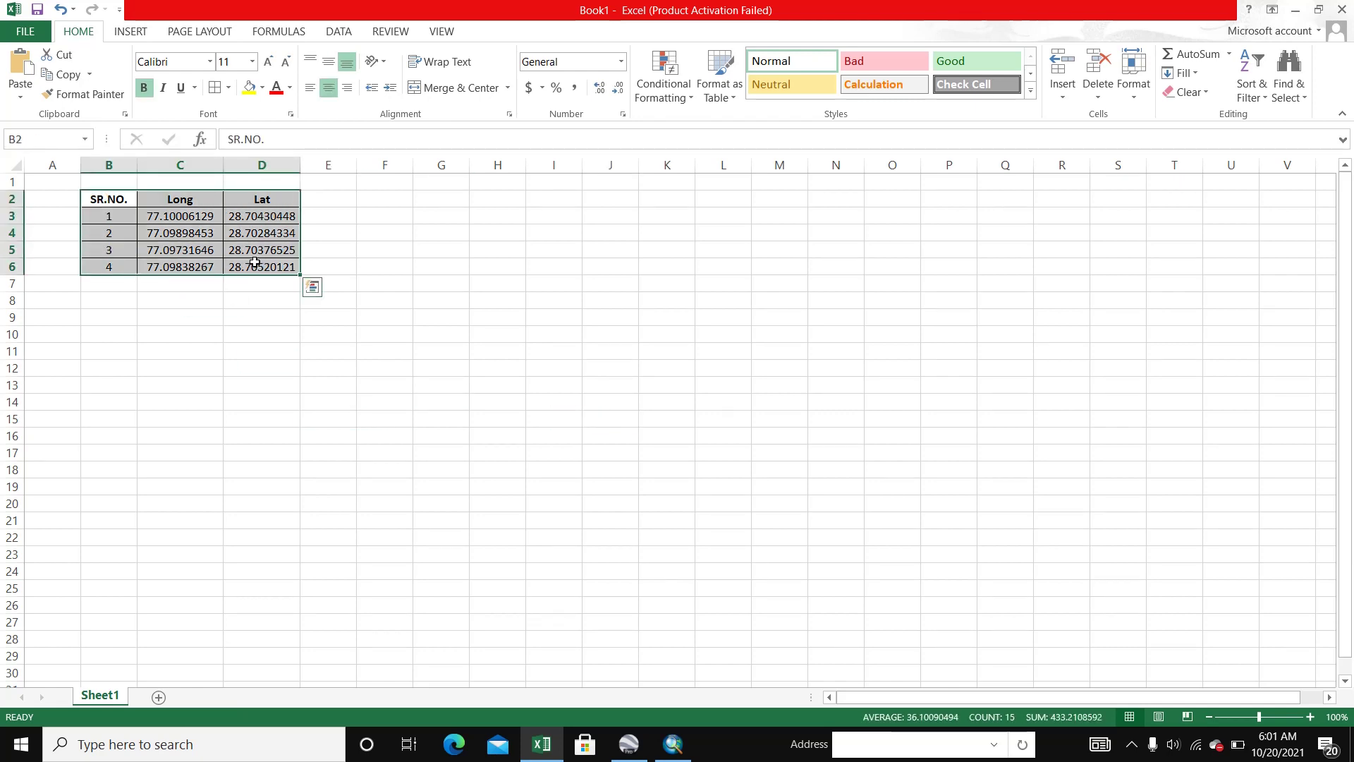
key(ctrl+c)
click(113, 745)
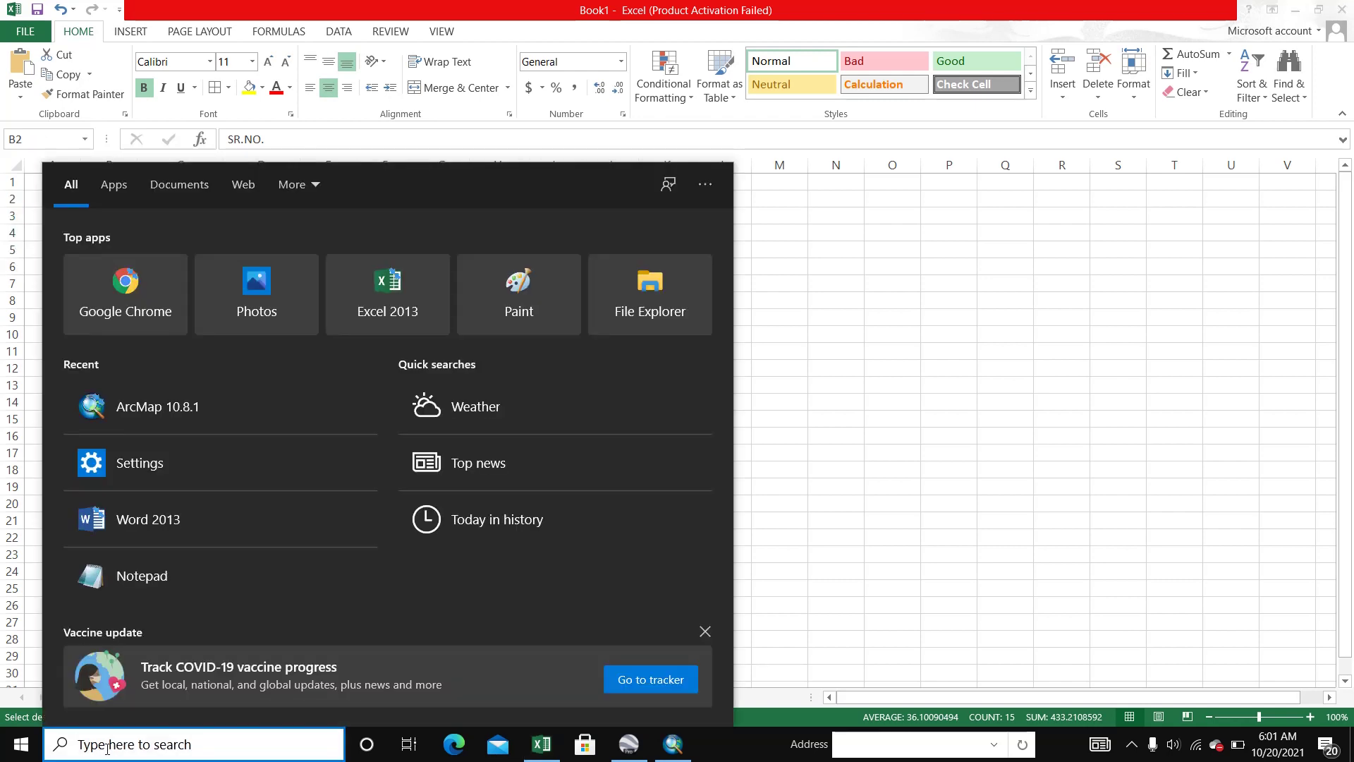
text(wo)
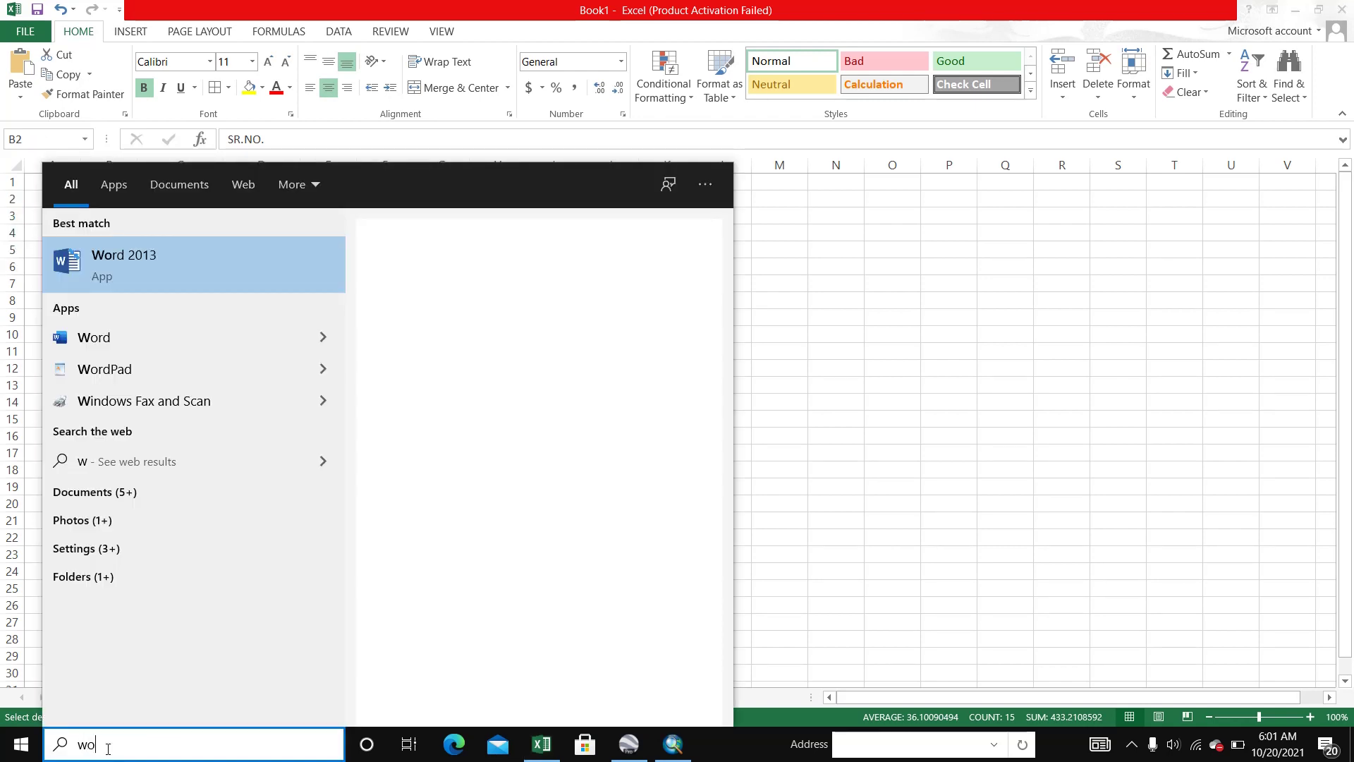
click(138, 265)
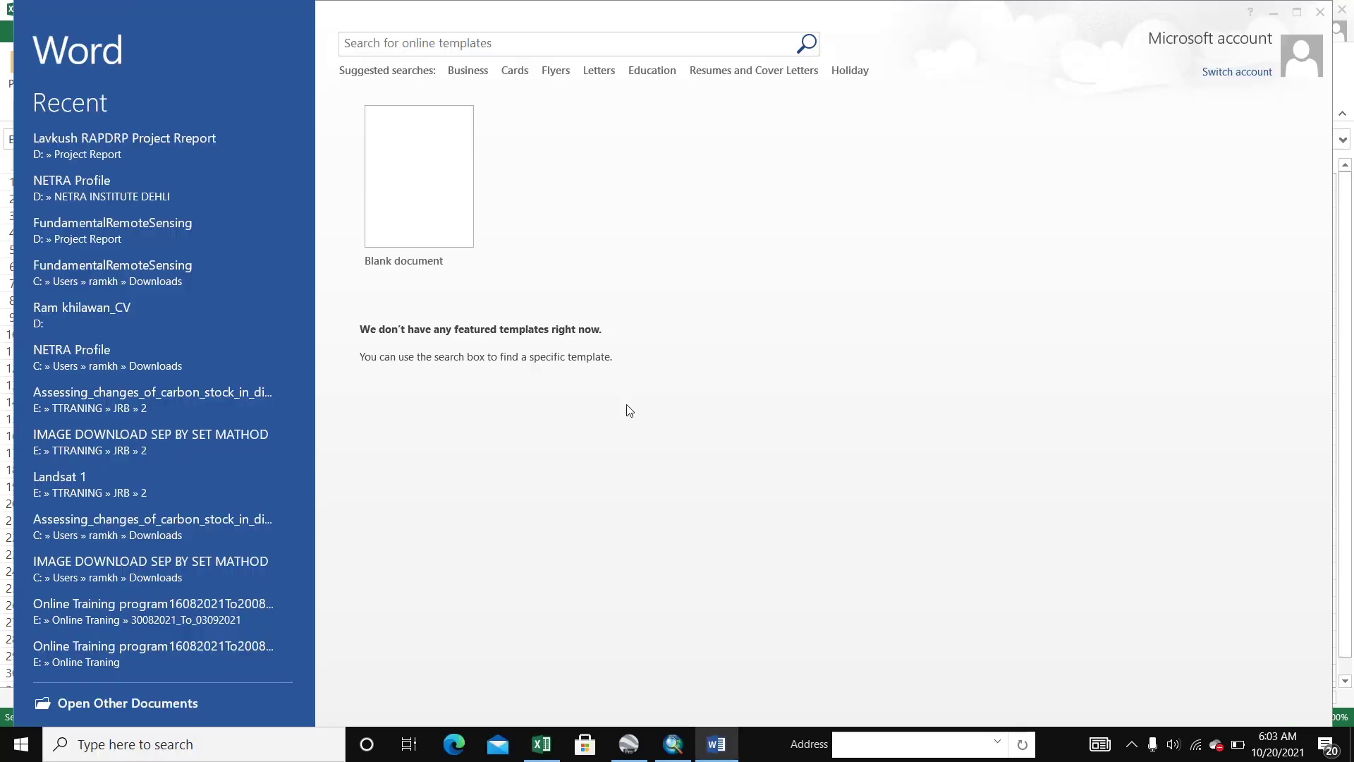
Create a blank document and paste the copied coordinate table into it.
click(850, 552)
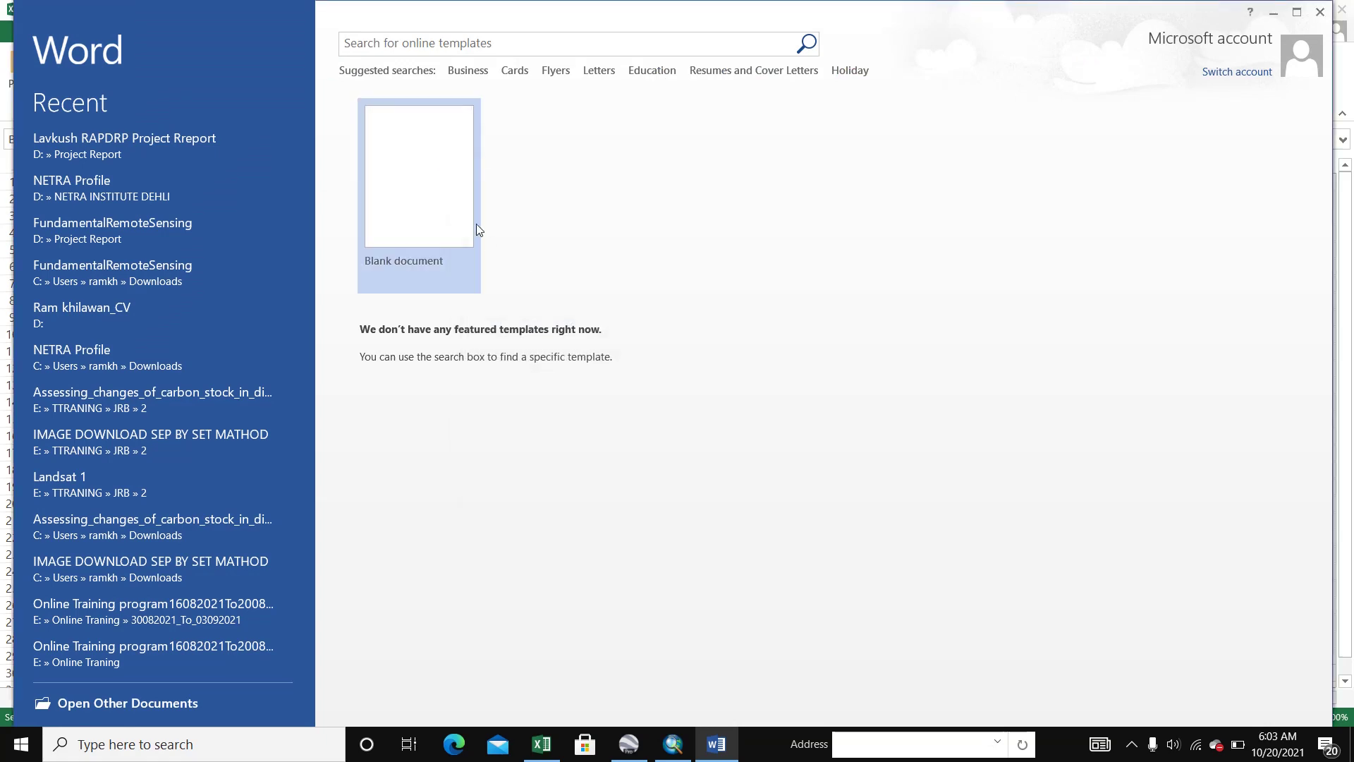
click(425, 206)
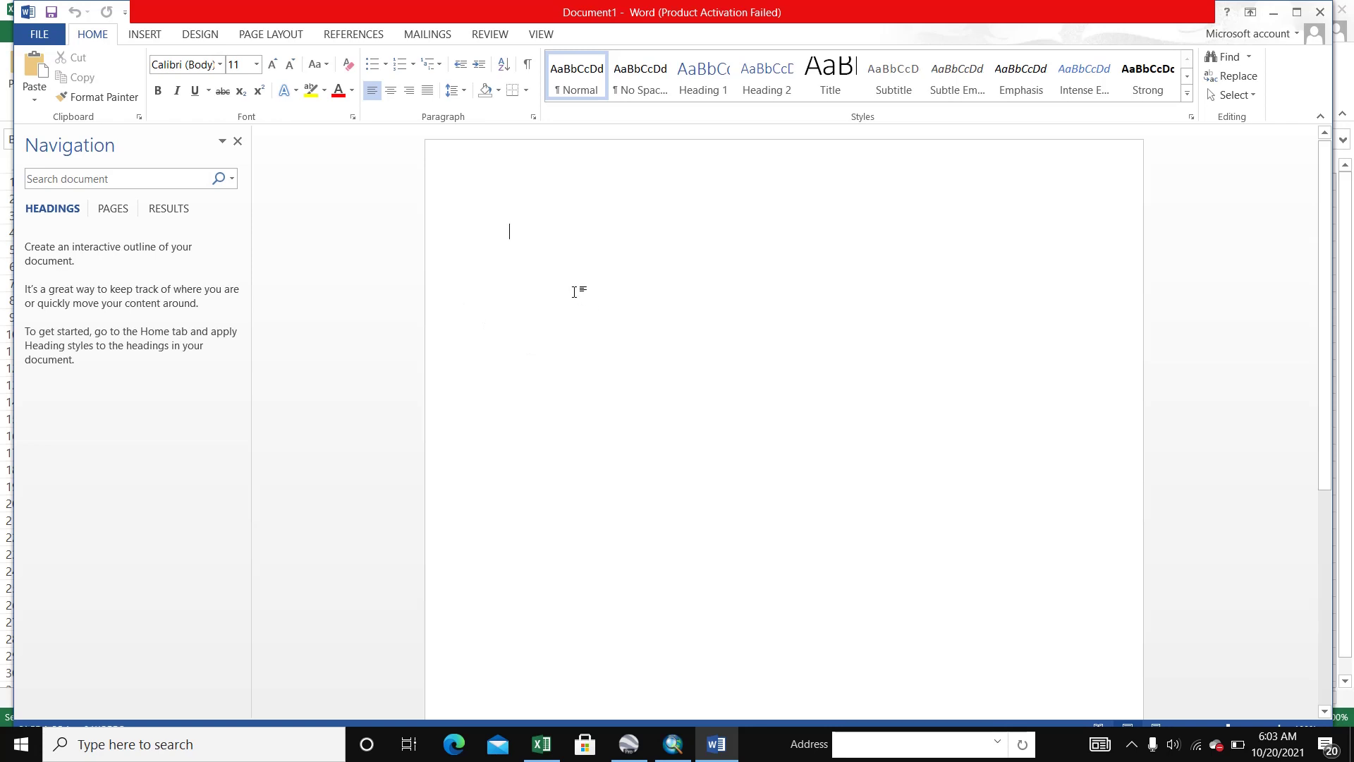
key(ctrl+v)
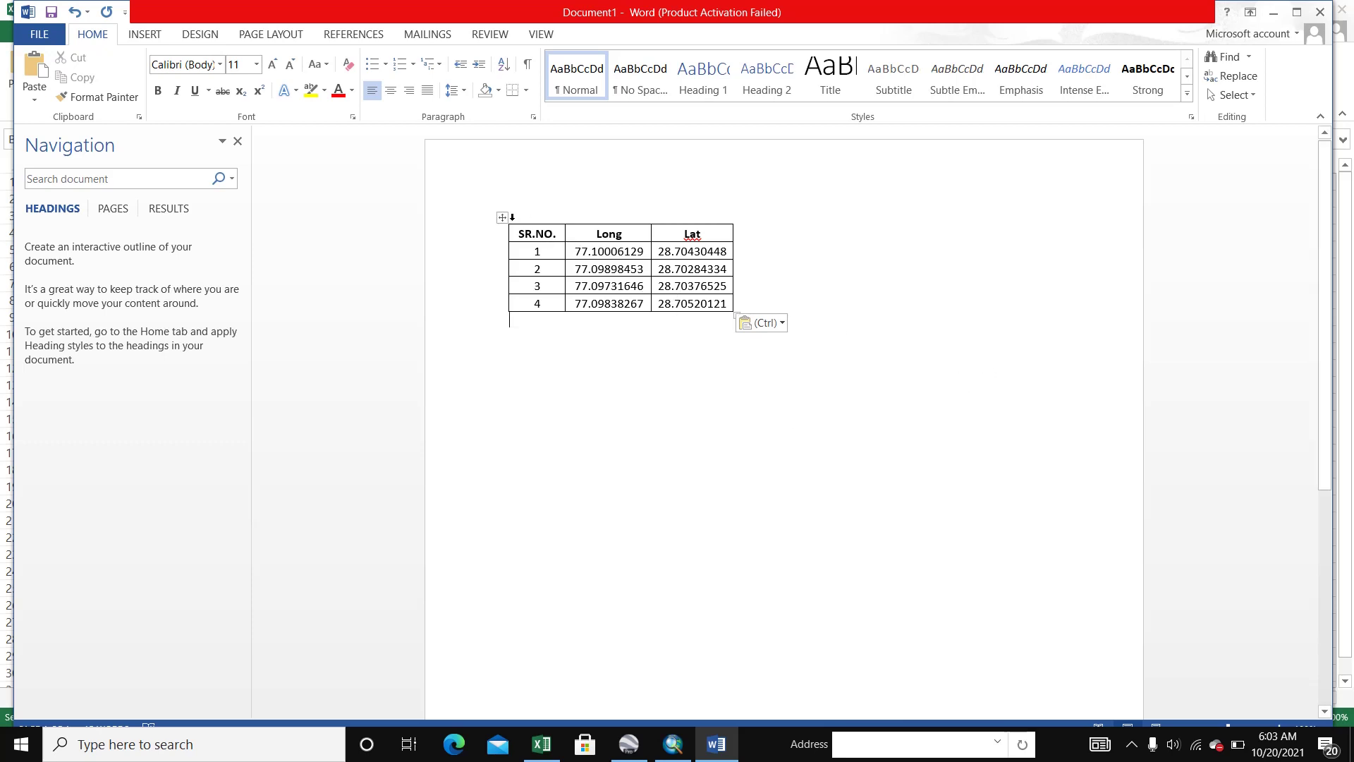
Centre the whole coordinate table horizontally on the page.
drag(511, 219, 736, 221)
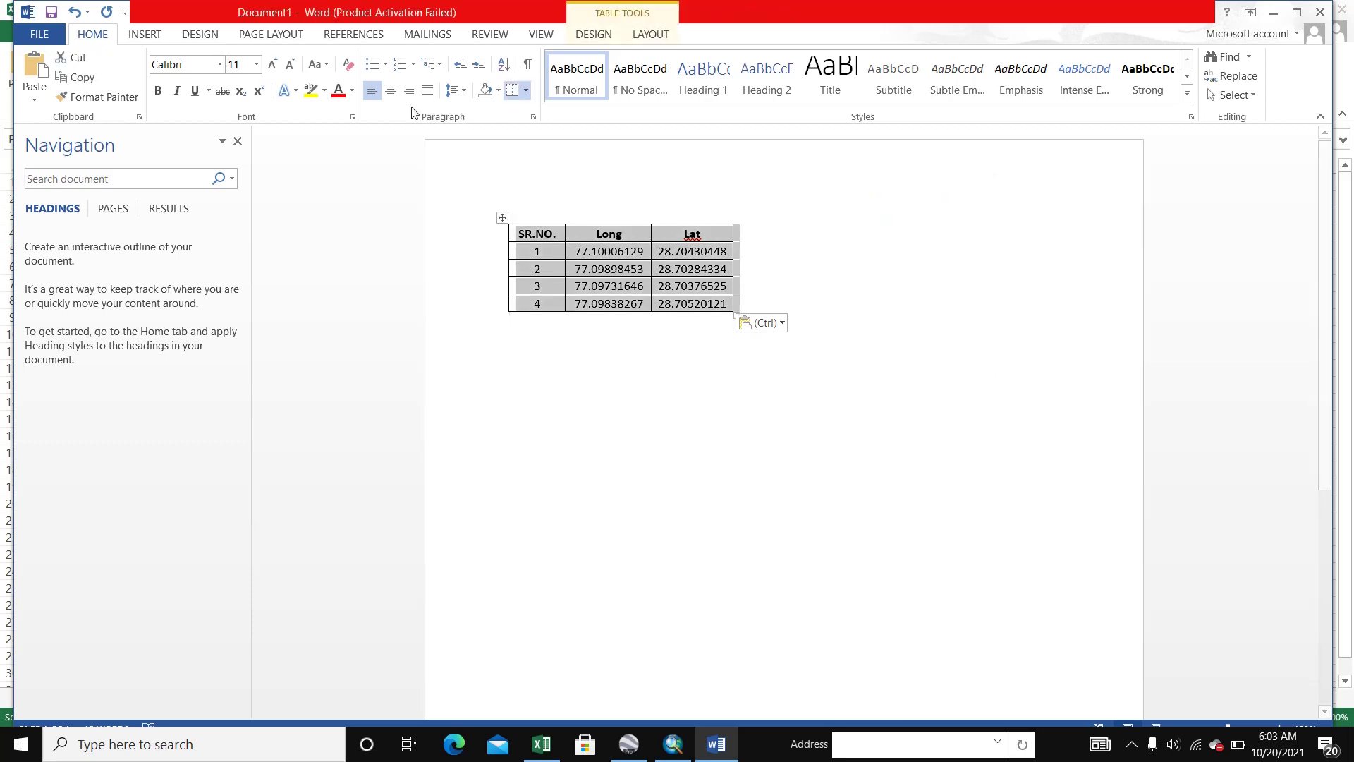
click(391, 90)
click(904, 466)
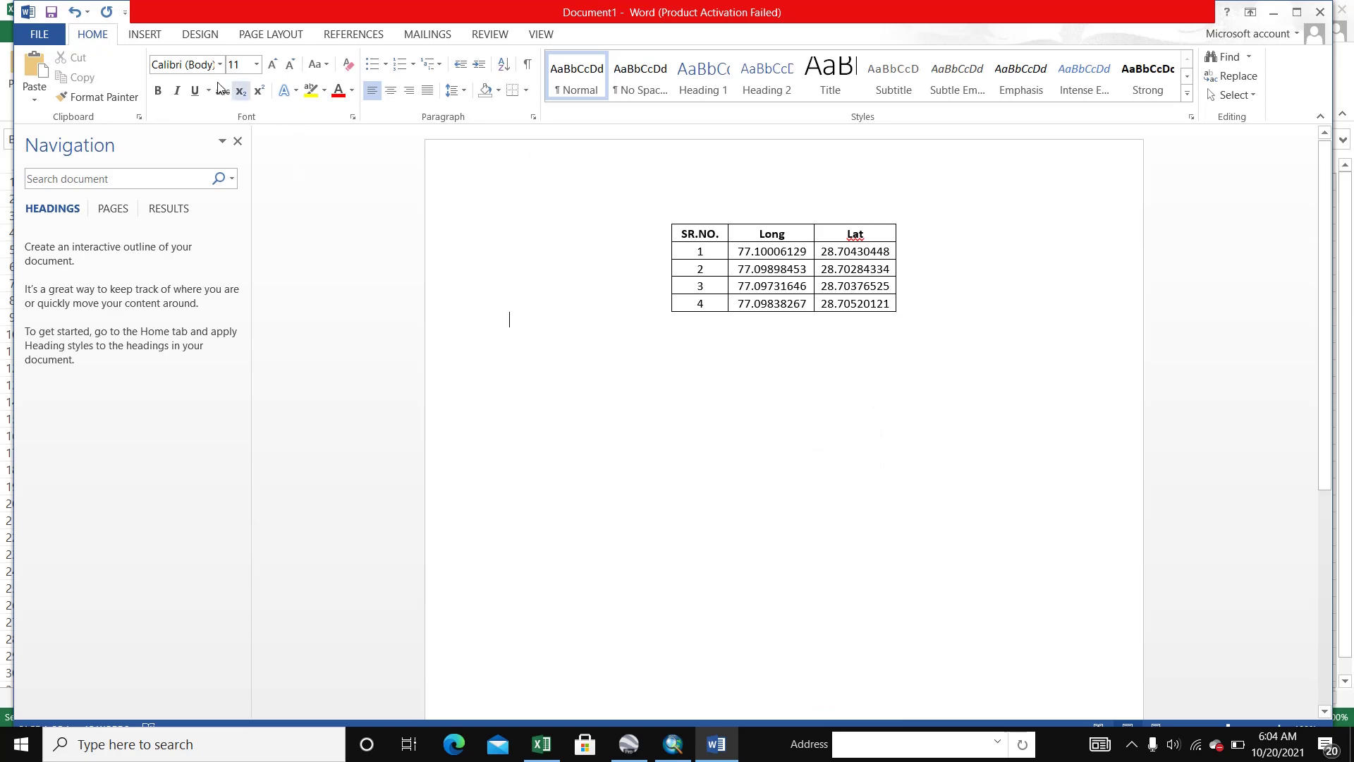
Switch to ArcMap and set up an export of the selected FINAL_SHAPE_FILE_POINT records as a dBASE Table in the Latlong folder.
click(1276, 11)
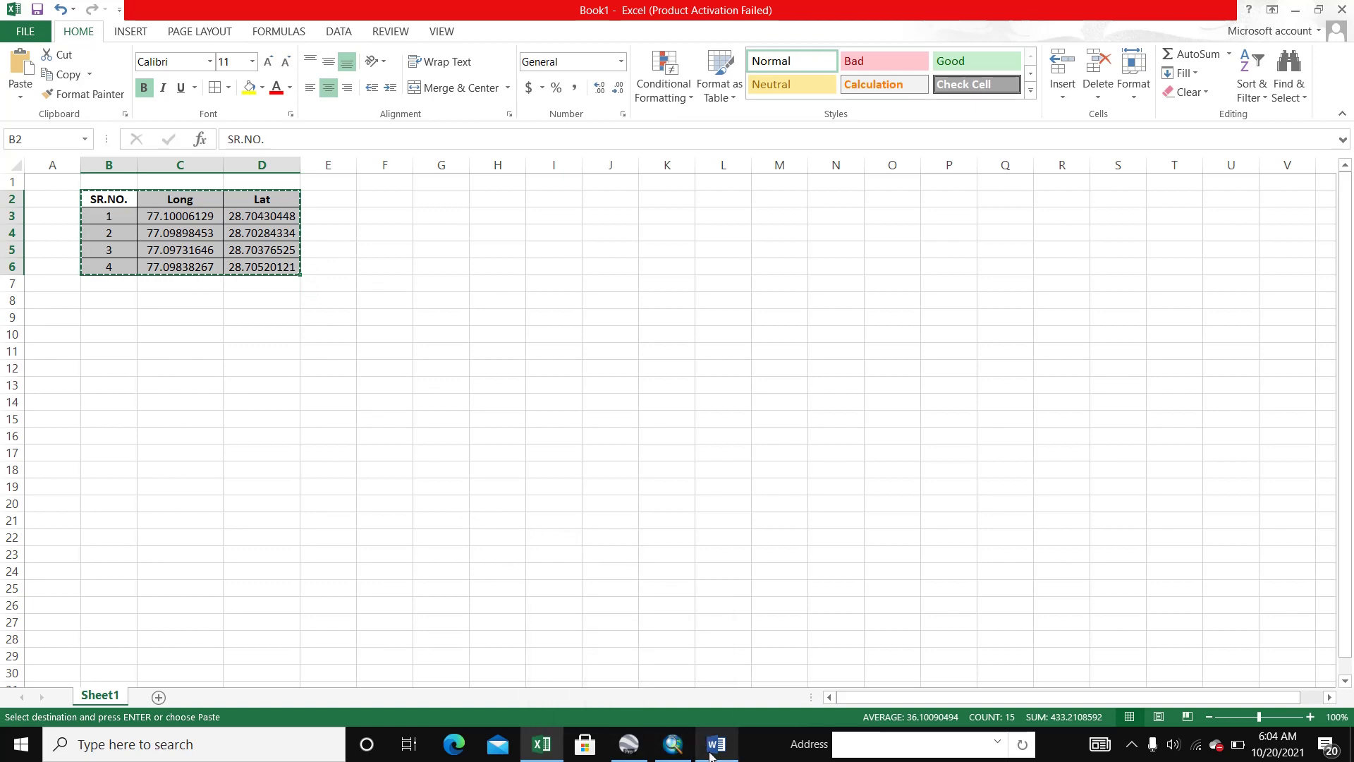
click(673, 744)
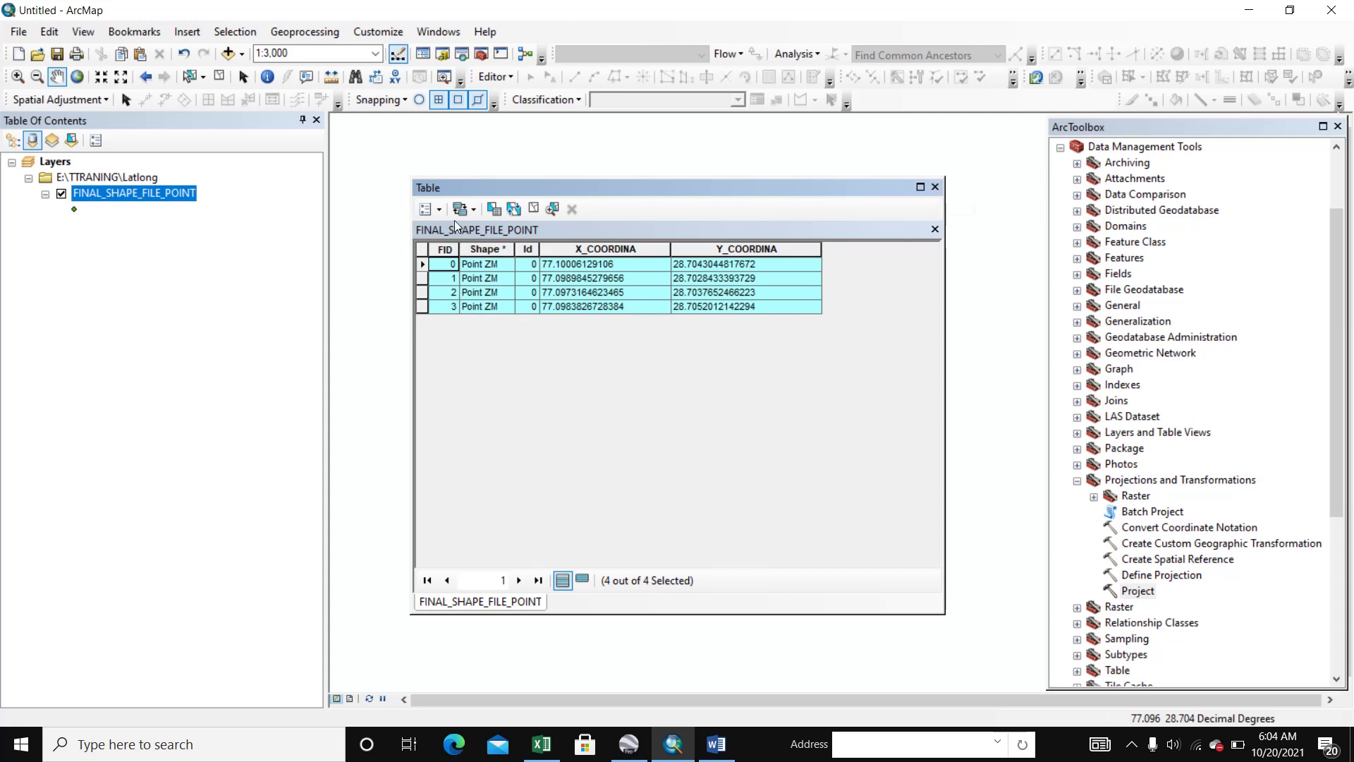
click(430, 209)
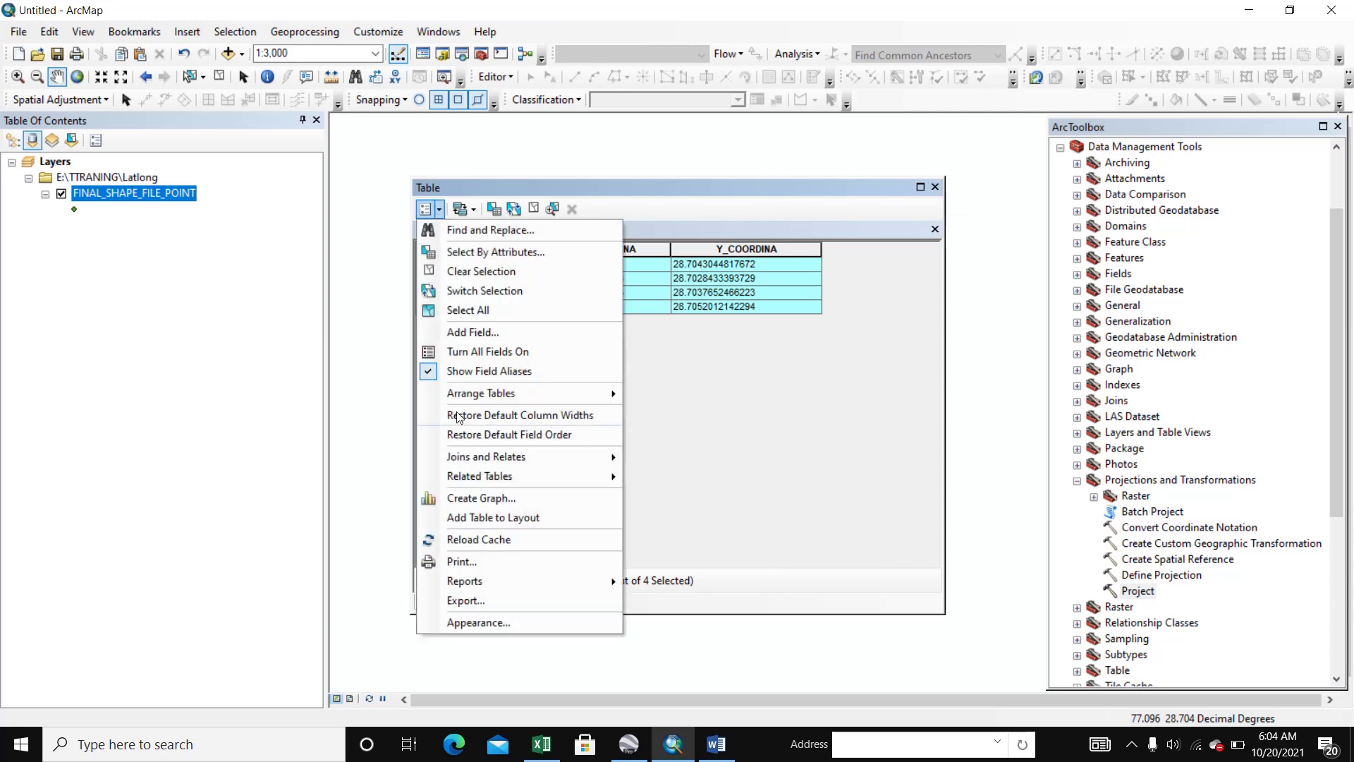
click(469, 600)
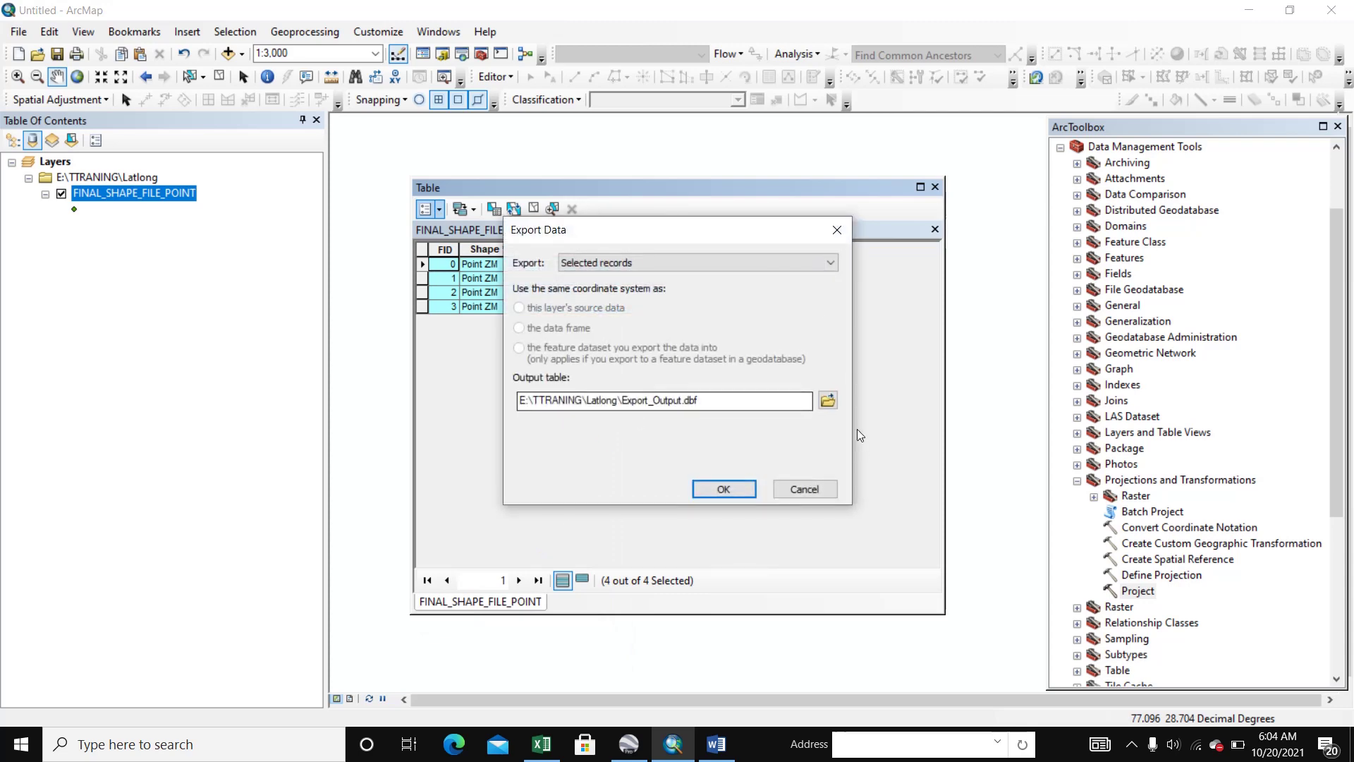
click(829, 402)
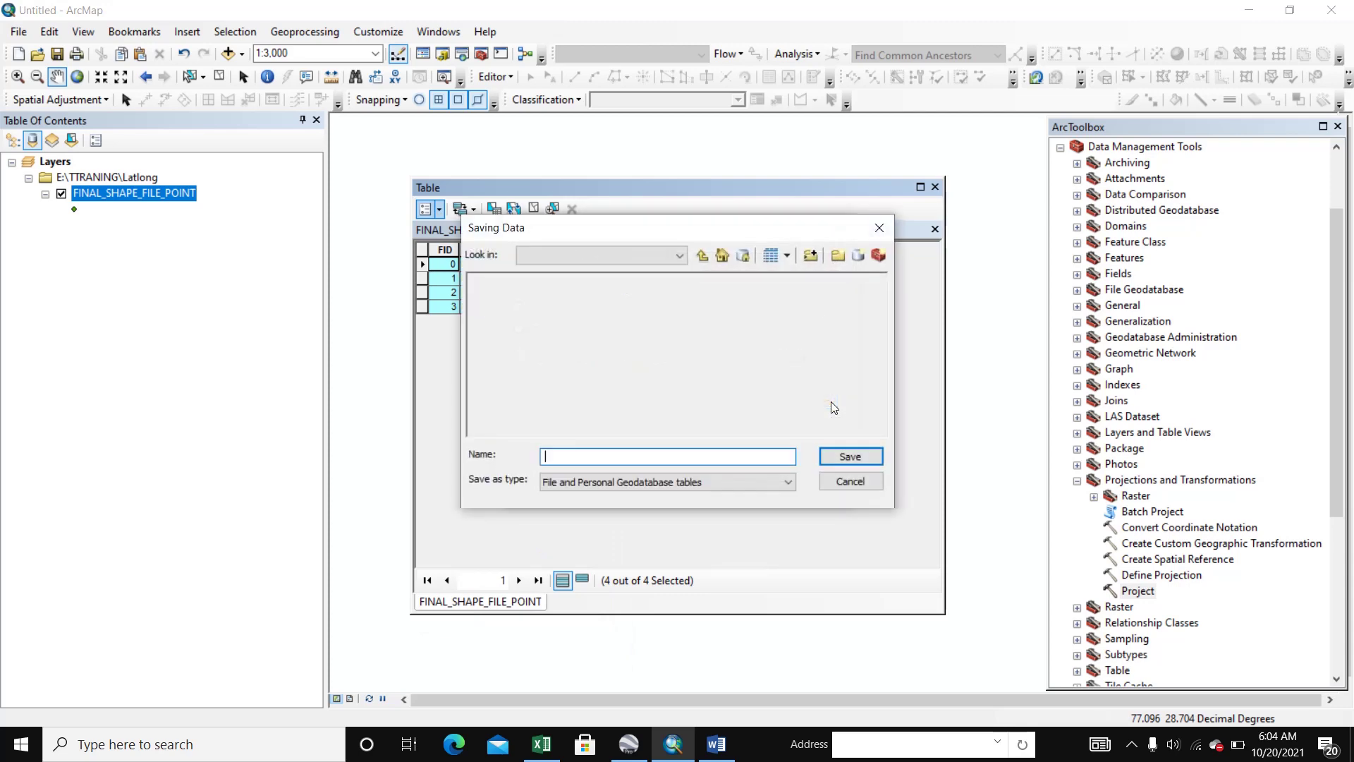
click(788, 481)
click(570, 510)
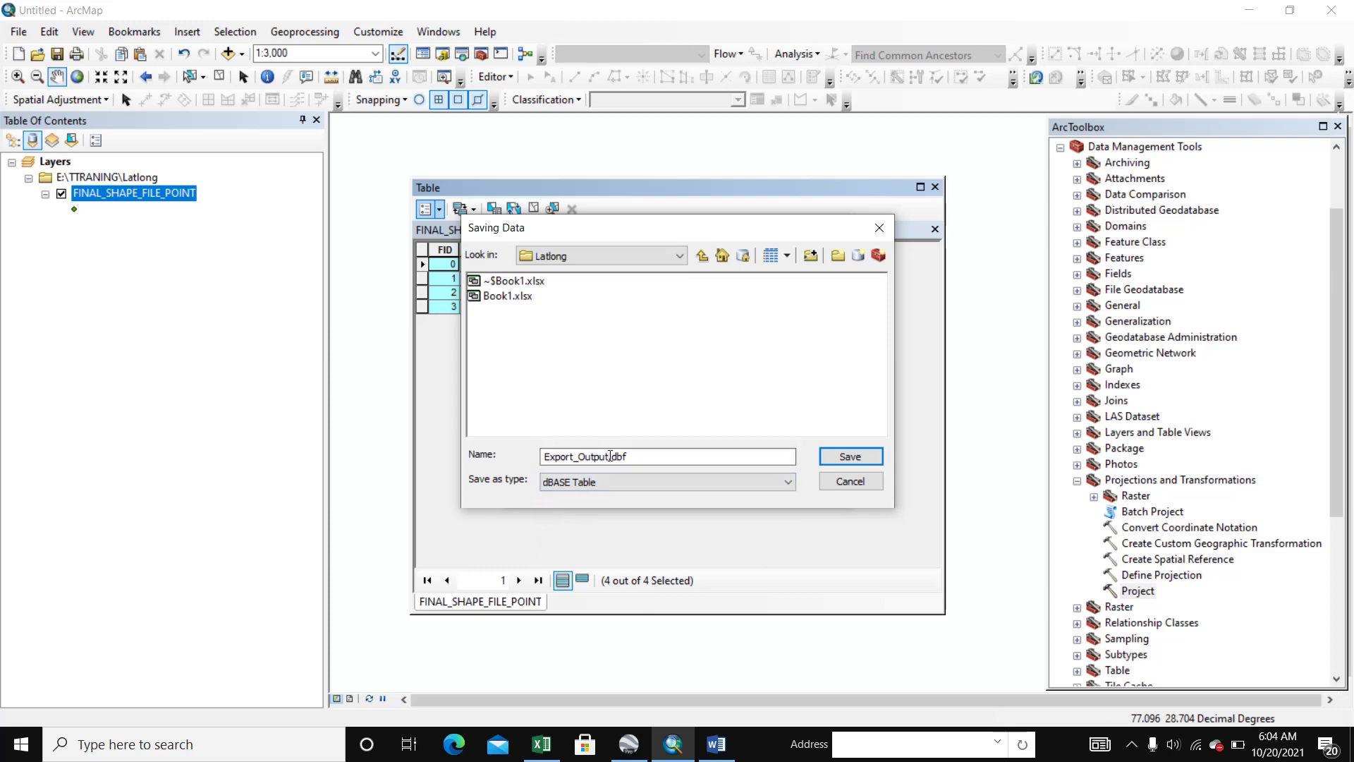
Name the output table DBF-FILE.dbf and export it without adding it to the current map.
drag(611, 457, 546, 455)
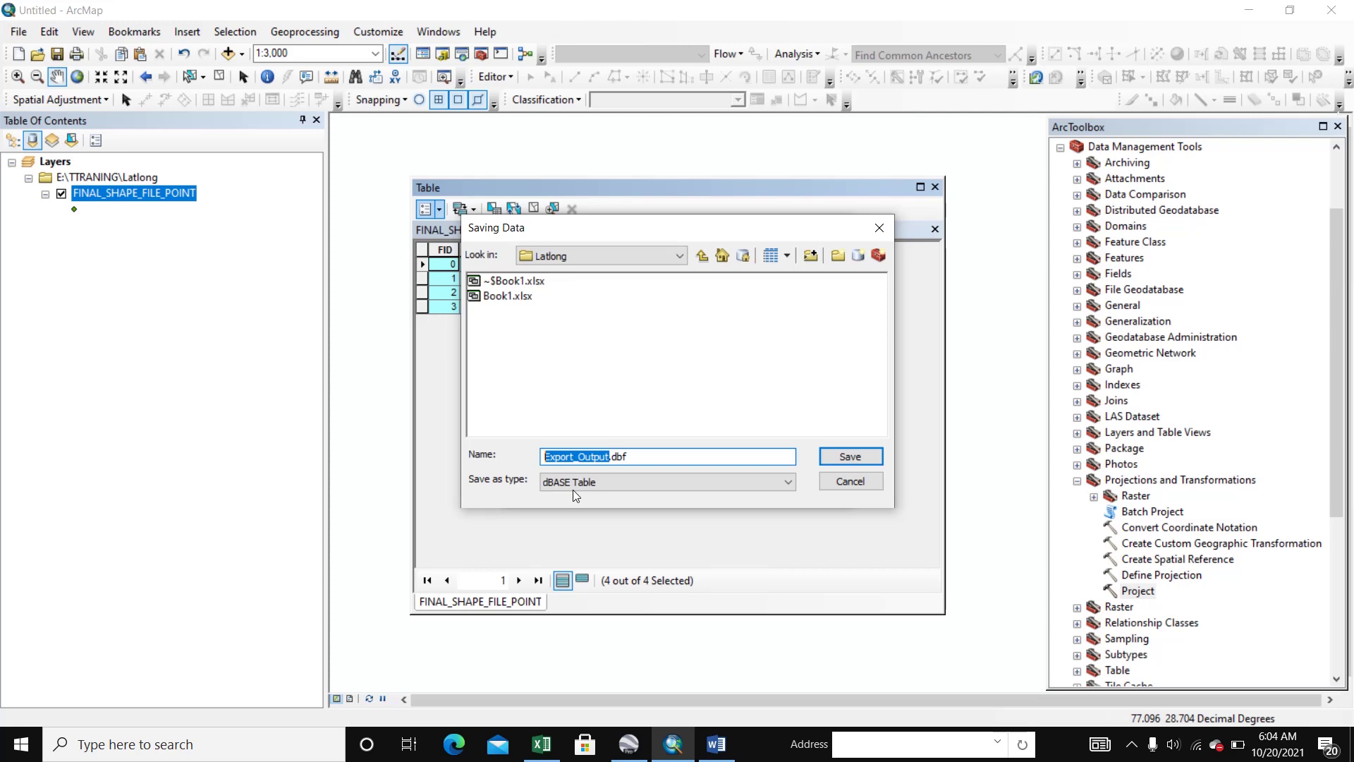
key(BackSpace)
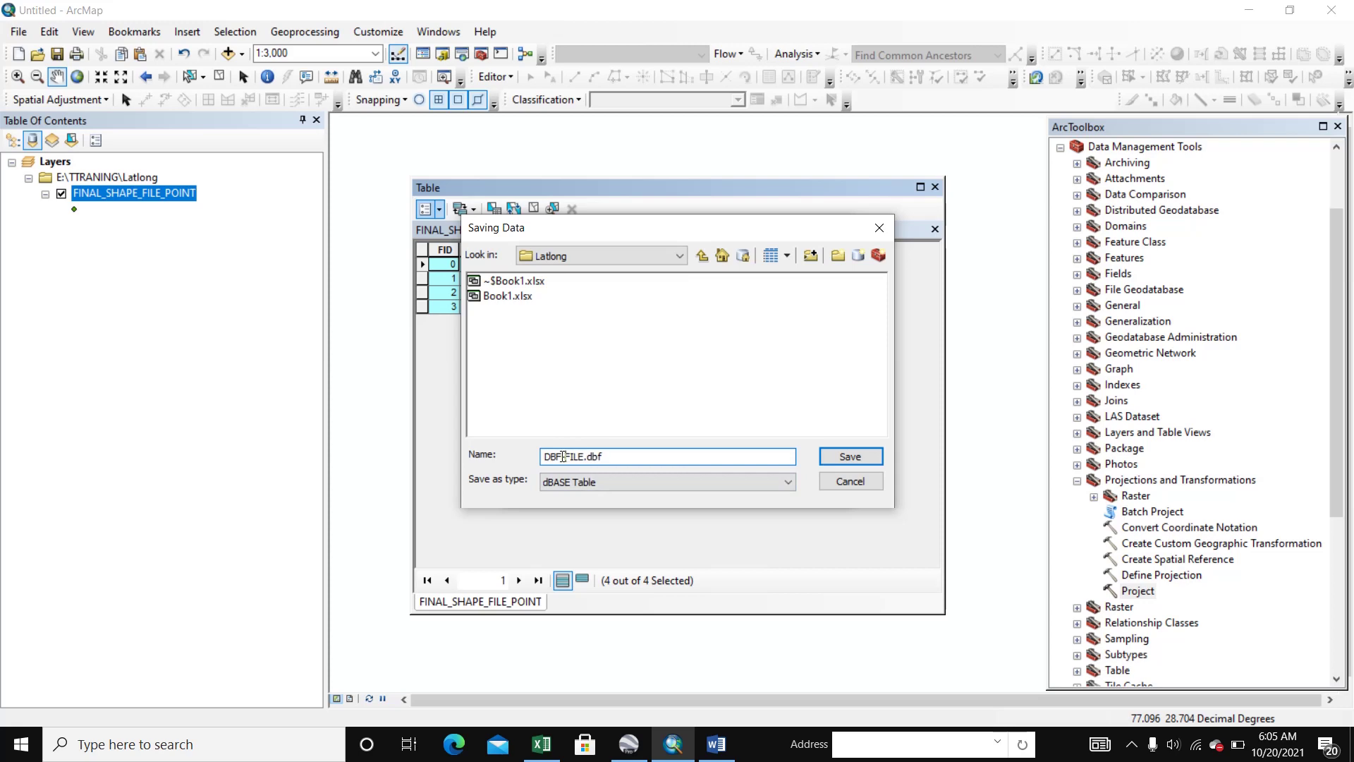
click(852, 459)
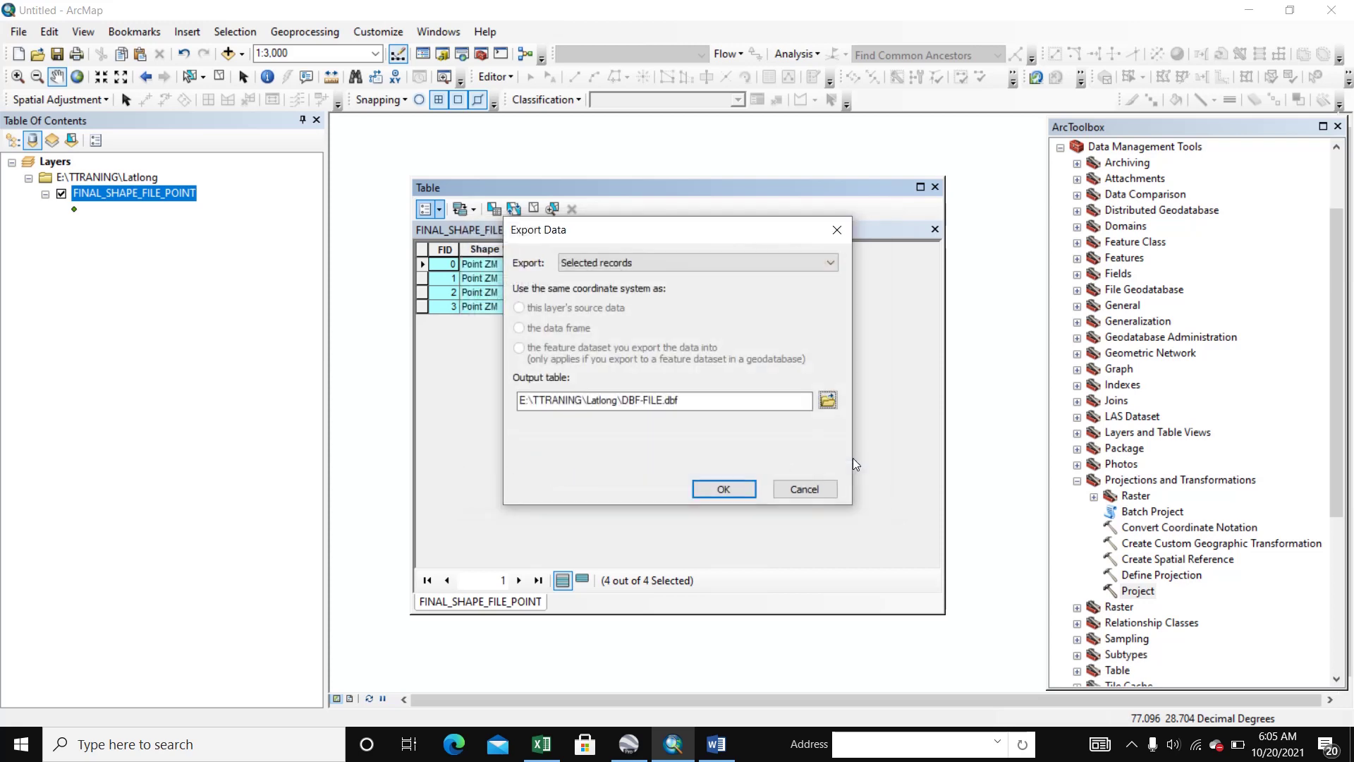
click(722, 490)
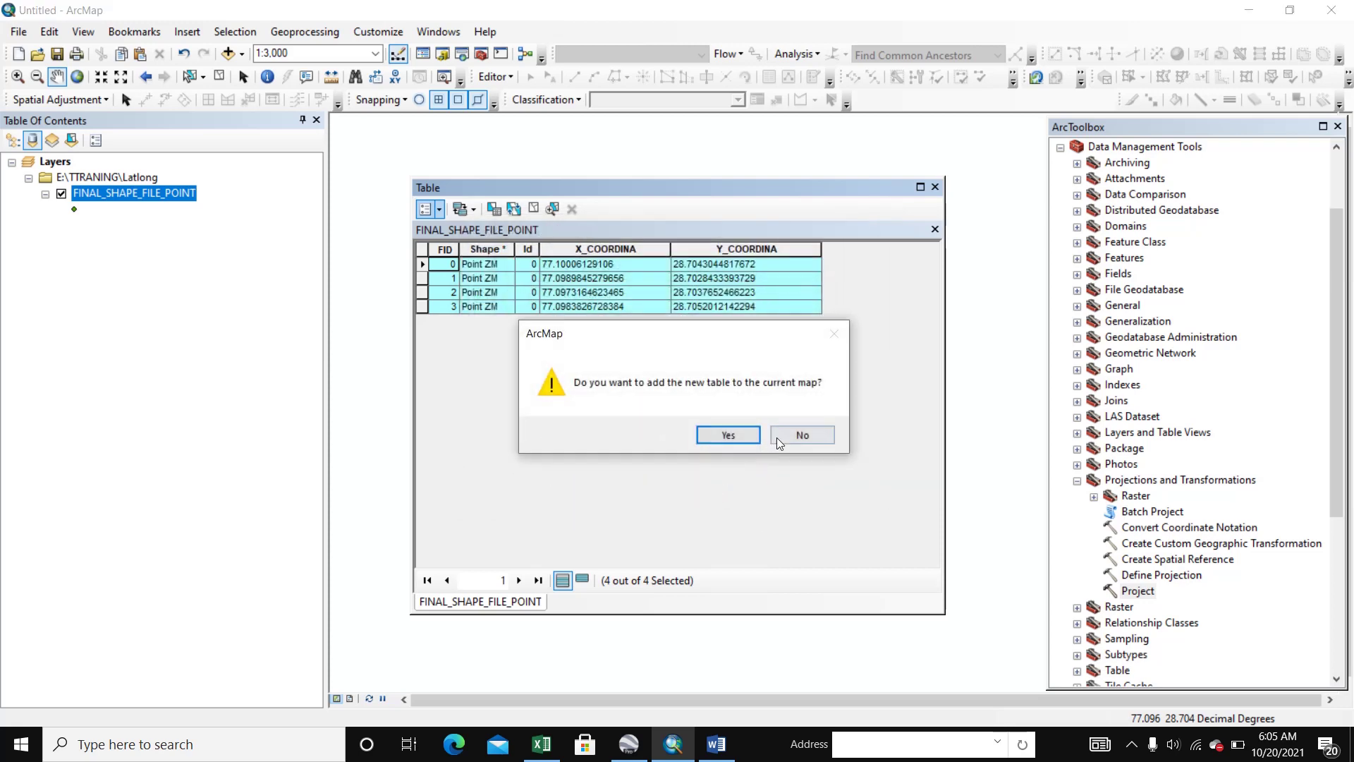
click(798, 437)
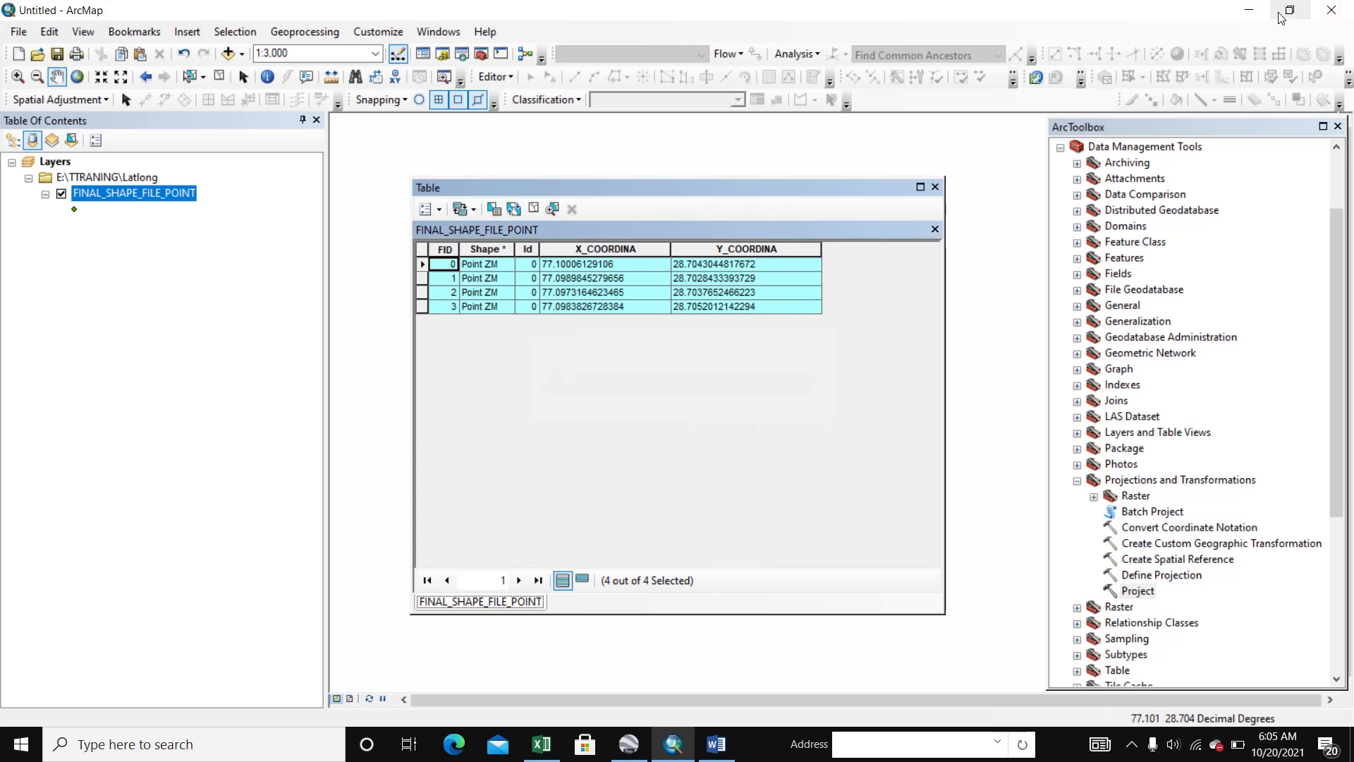
Minimise the open windows and browse to the E:\TTRANING\Latlong folder in File Explorer.
click(1253, 10)
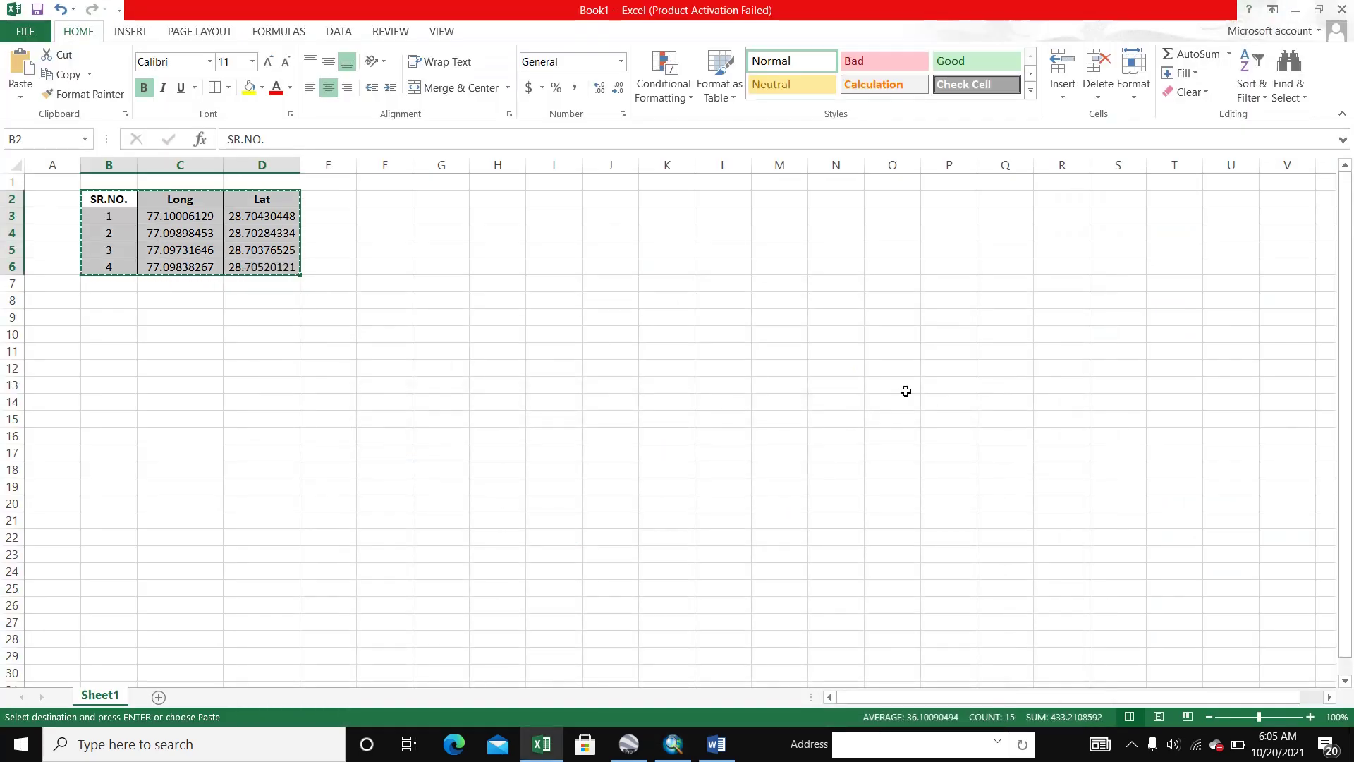
click(1294, 10)
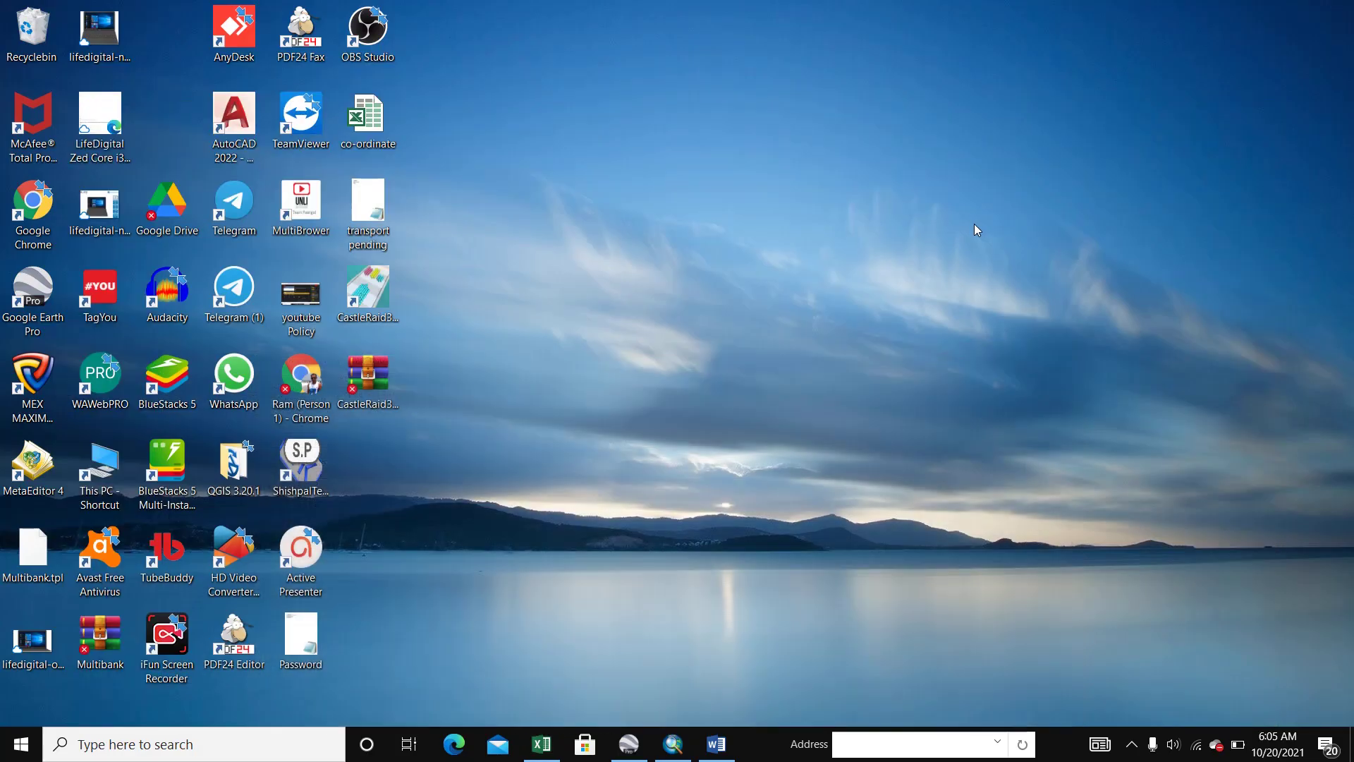
double_click(101, 466)
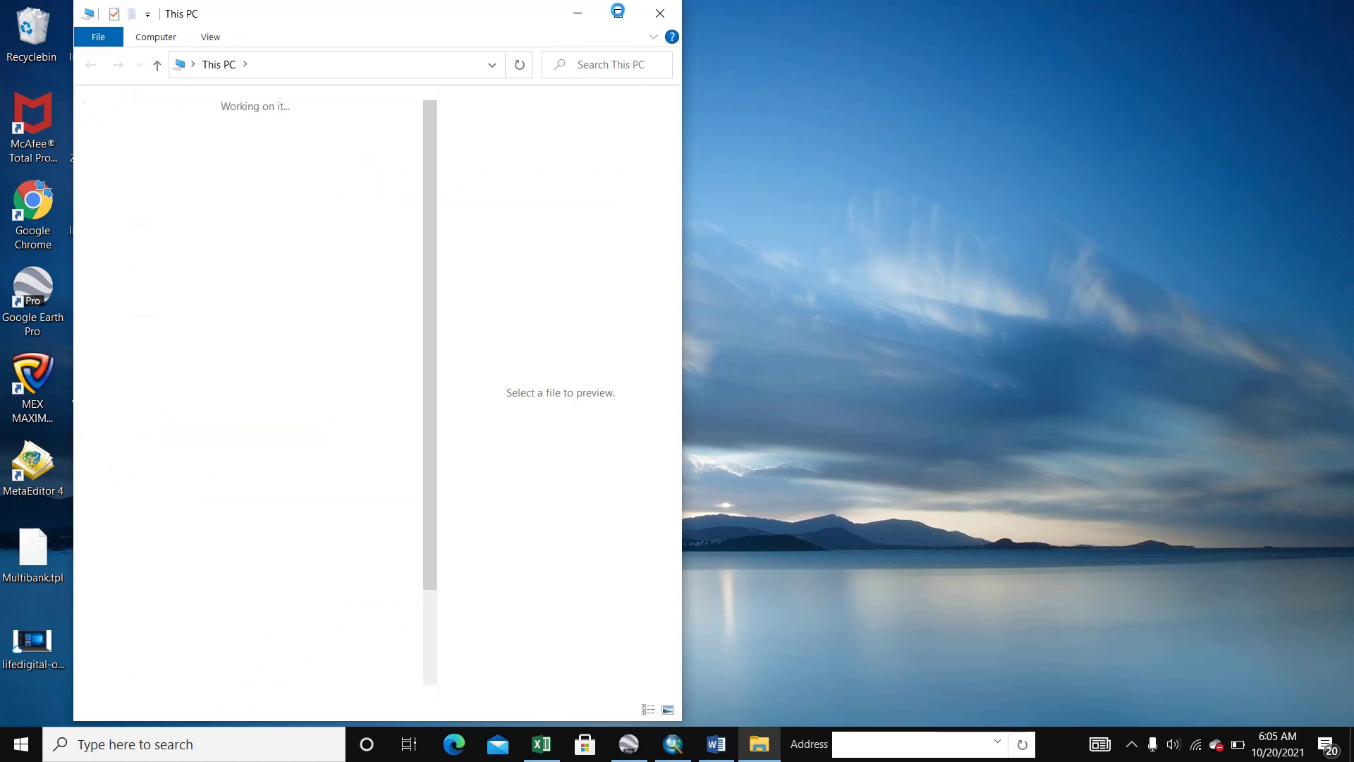
double_click(620, 23)
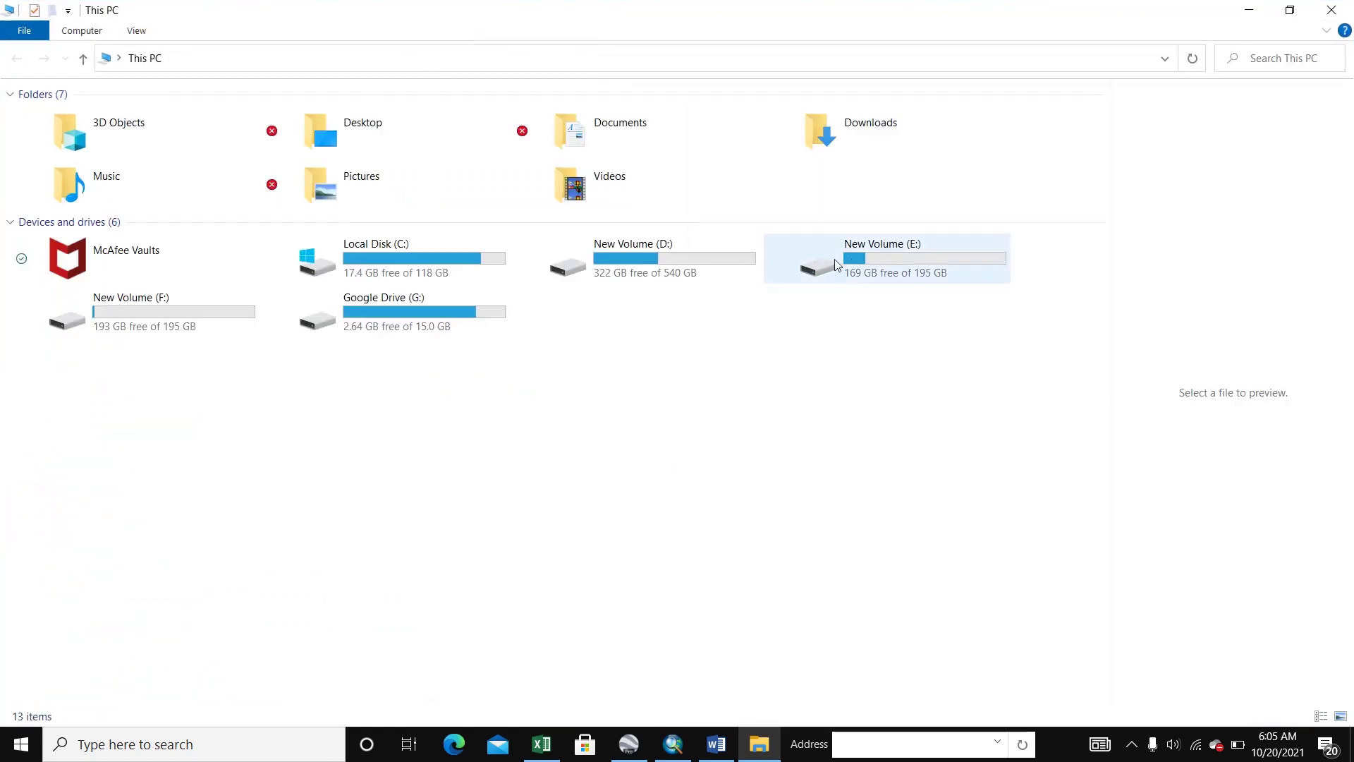
click(864, 262)
double_click(862, 260)
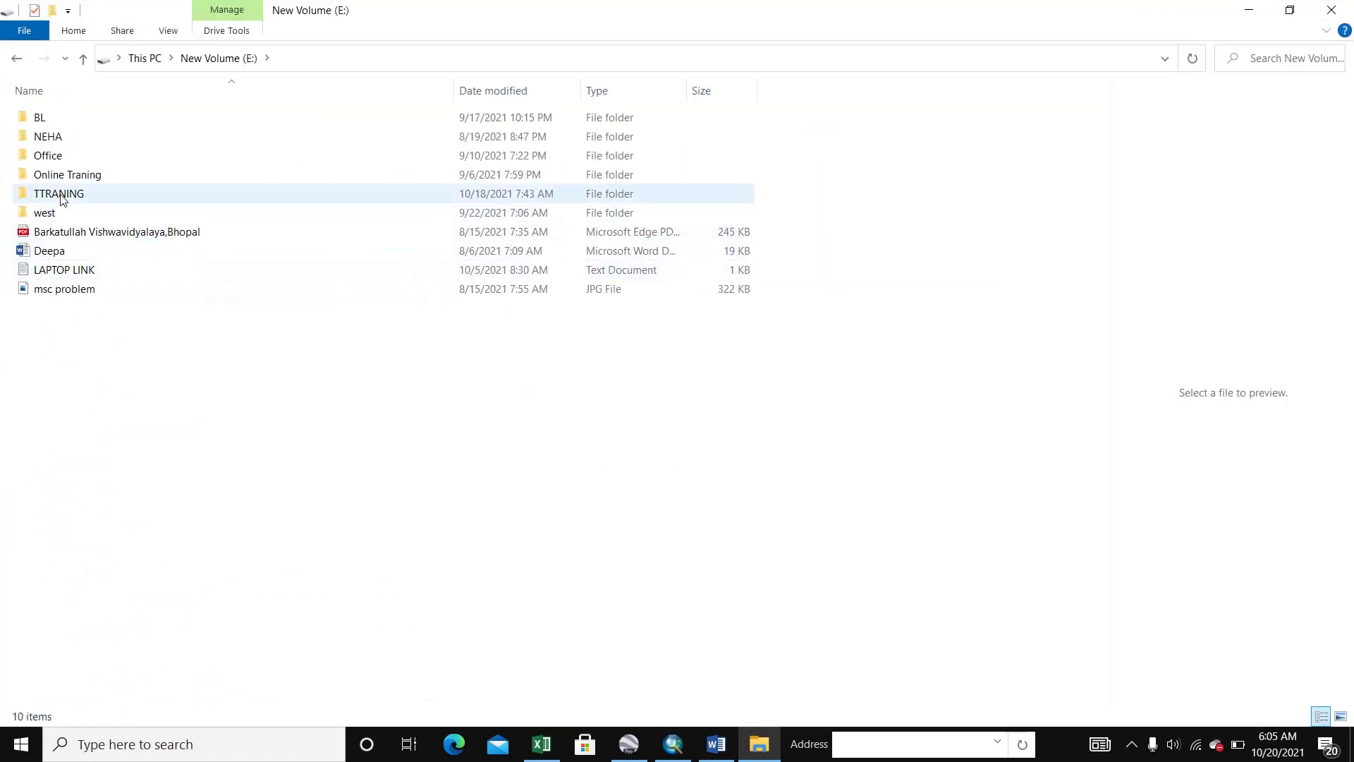
double_click(61, 195)
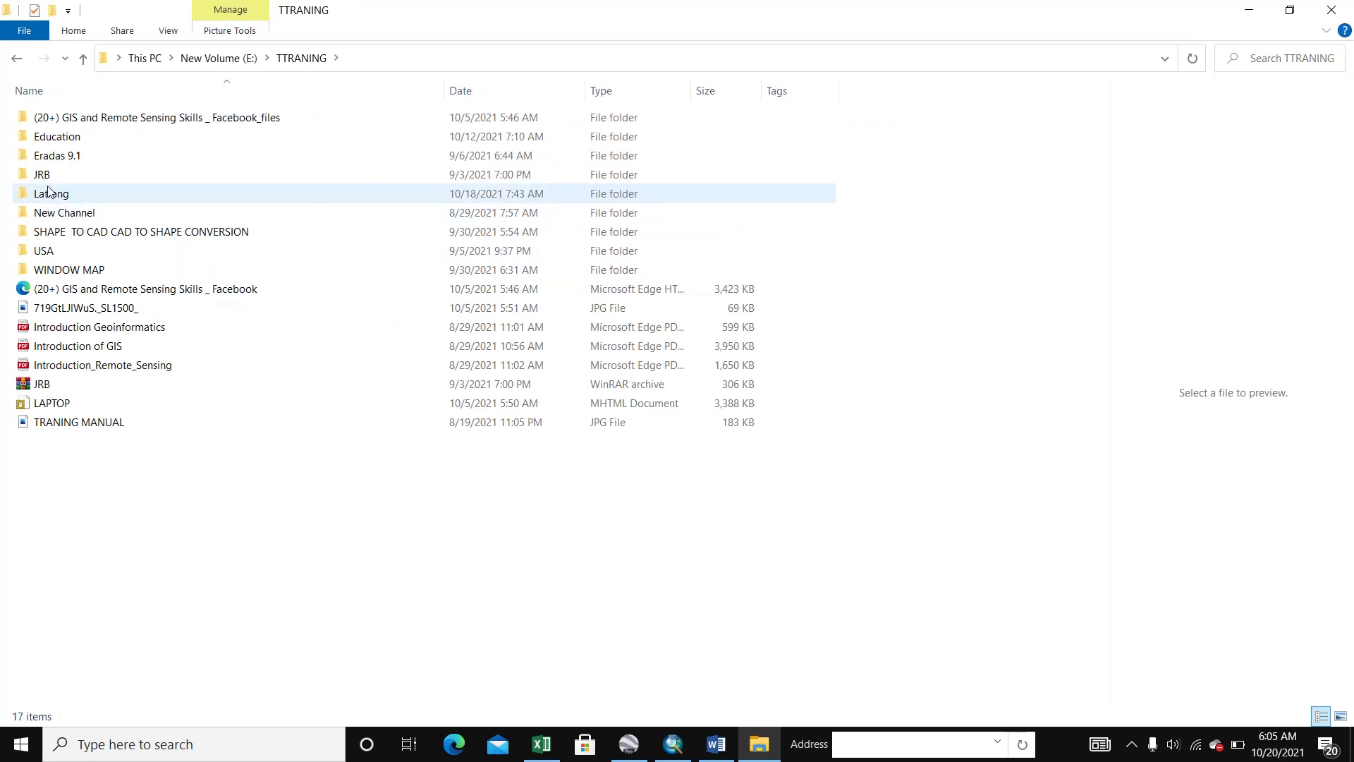
double_click(43, 201)
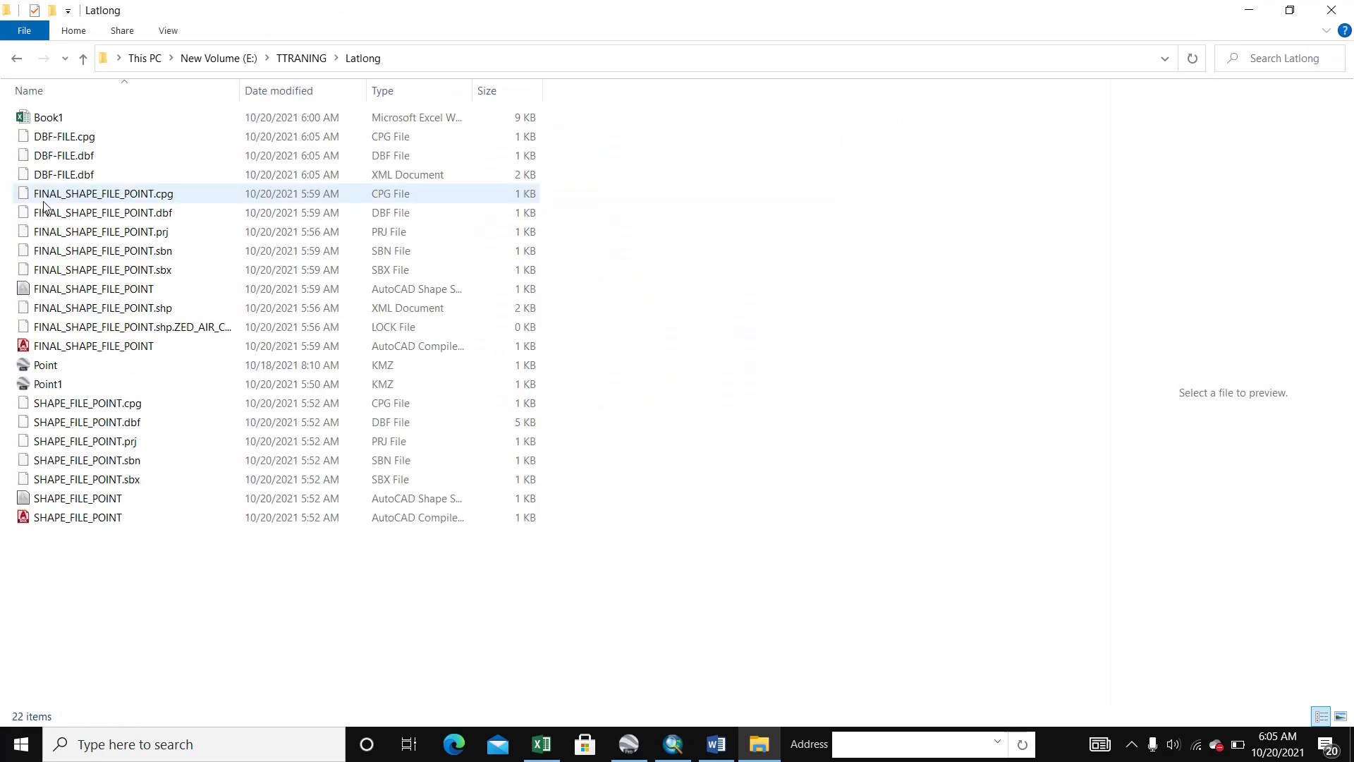
Open the exported DBF-FILE.dbf in Excel and fit column B to the width of its X_COORDINA values.
click(55, 156)
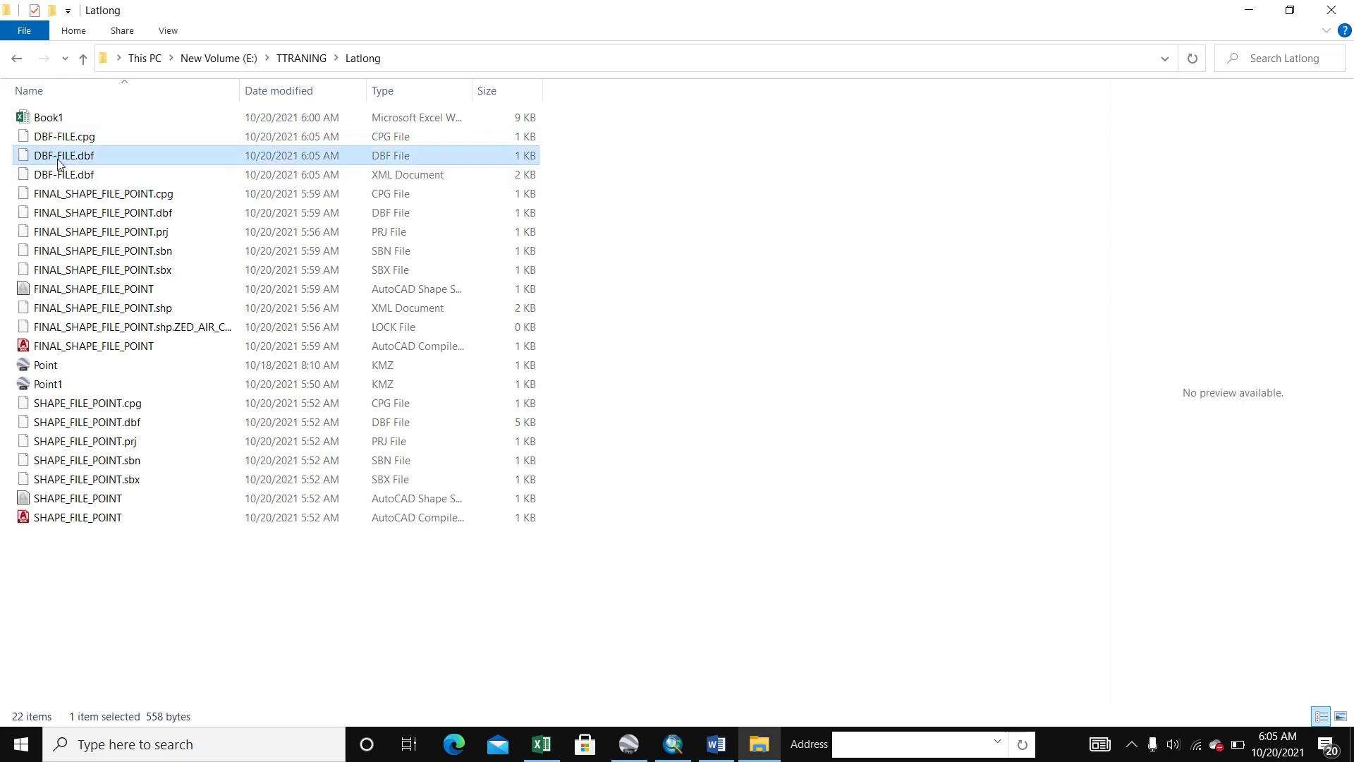
drag(56, 158, 605, 573)
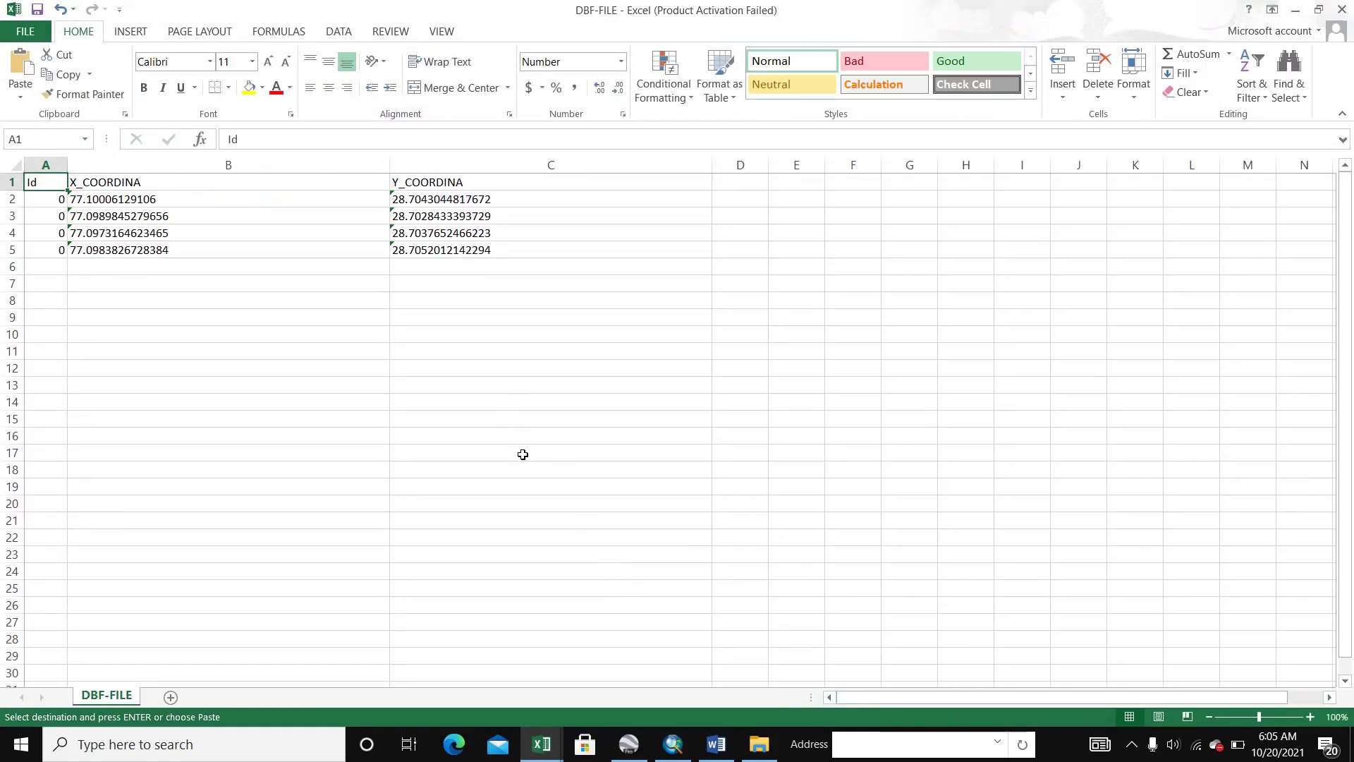
double_click(390, 164)
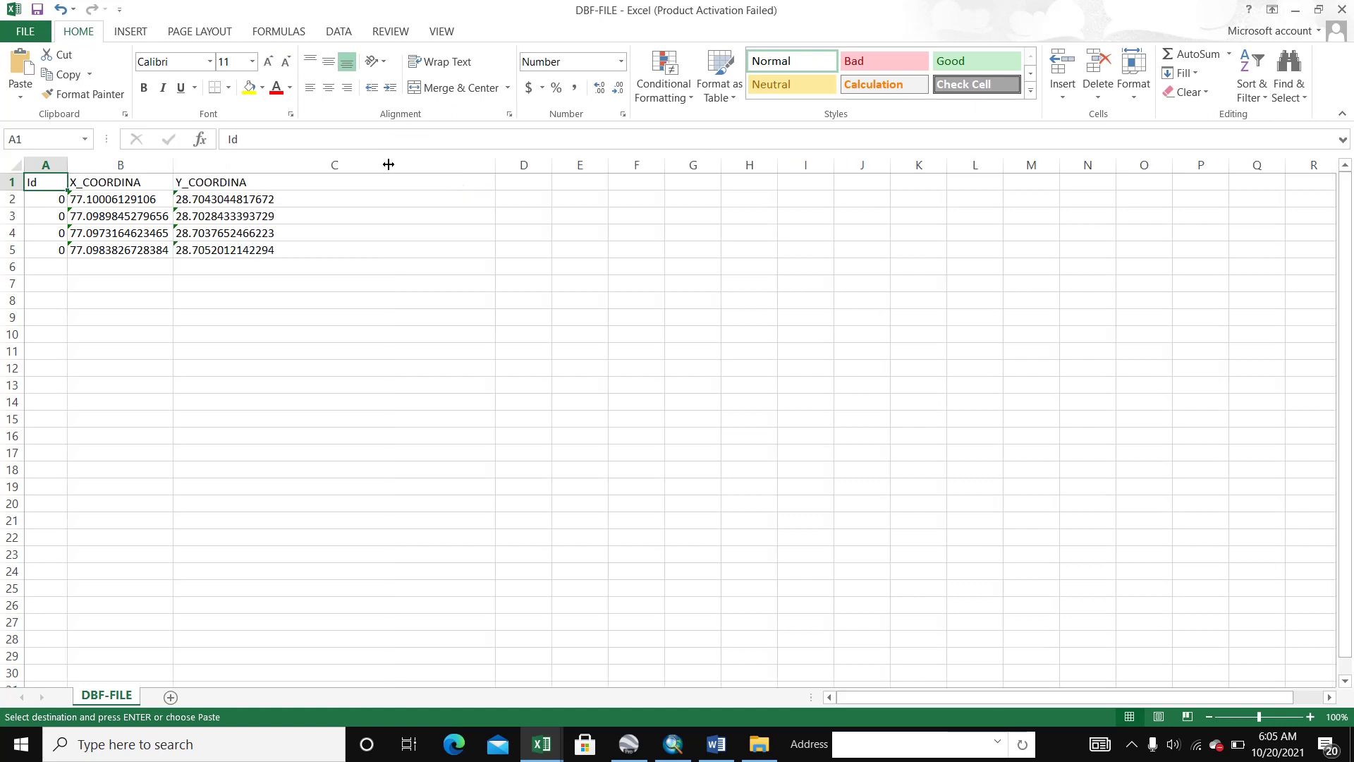
click(268, 357)
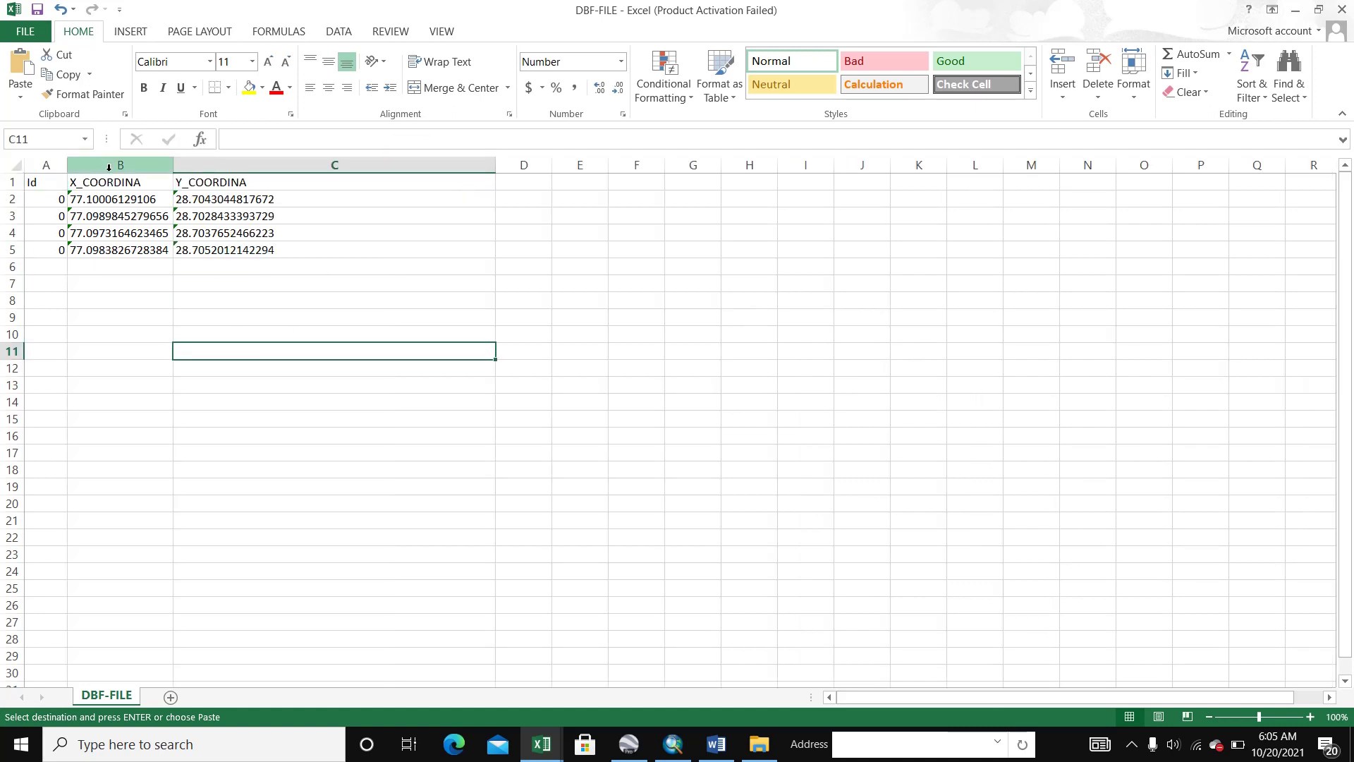
drag(108, 167, 213, 183)
click(273, 329)
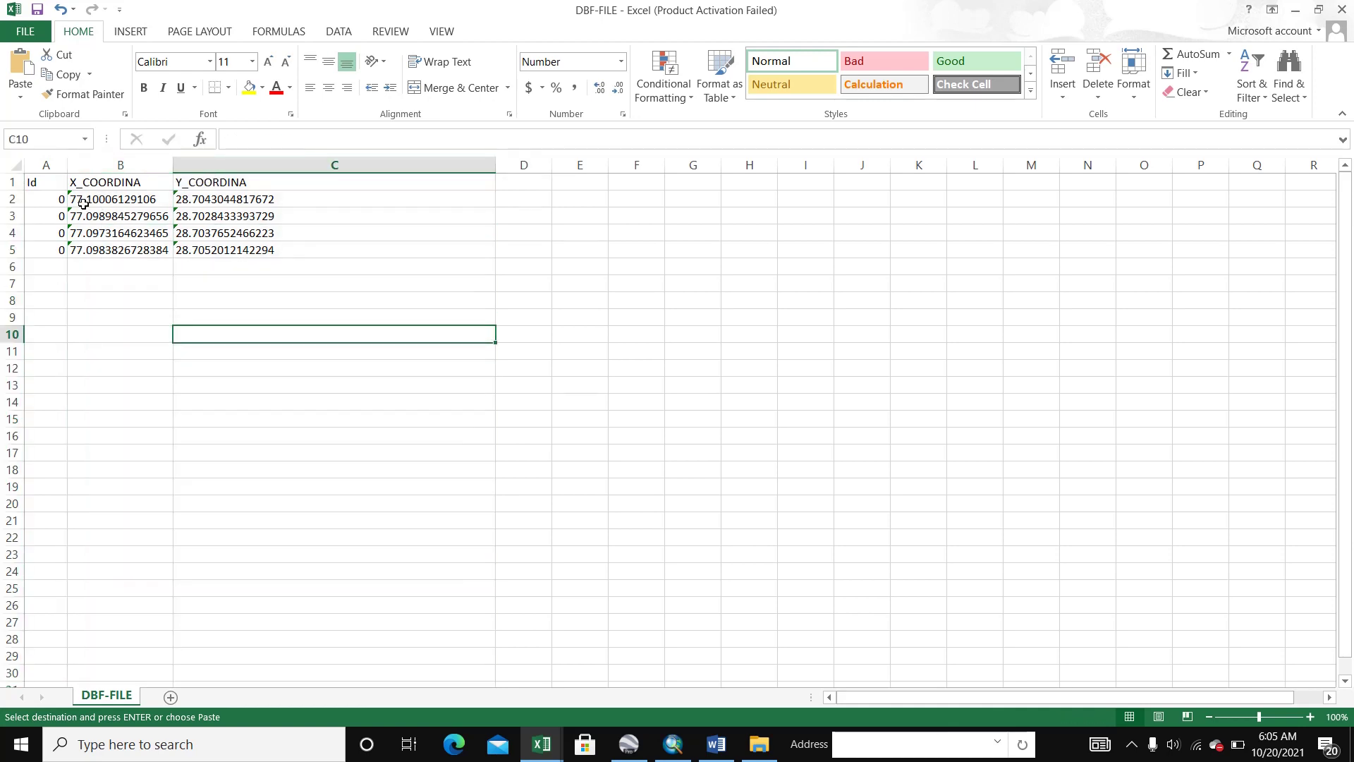
Number the four points 1, 2, 3 and 4 in Id cells A2 to A5.
click(58, 200)
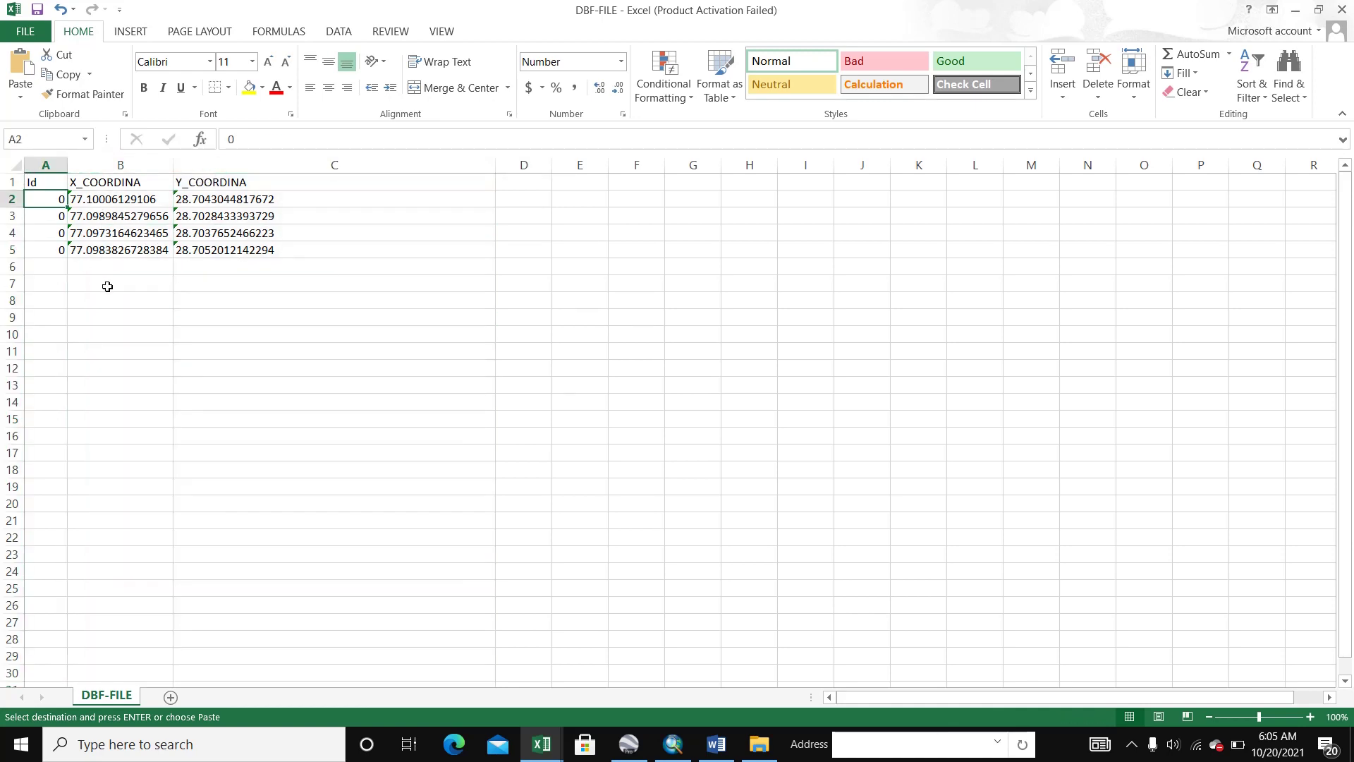
text(1)
key(Return)
text(2)
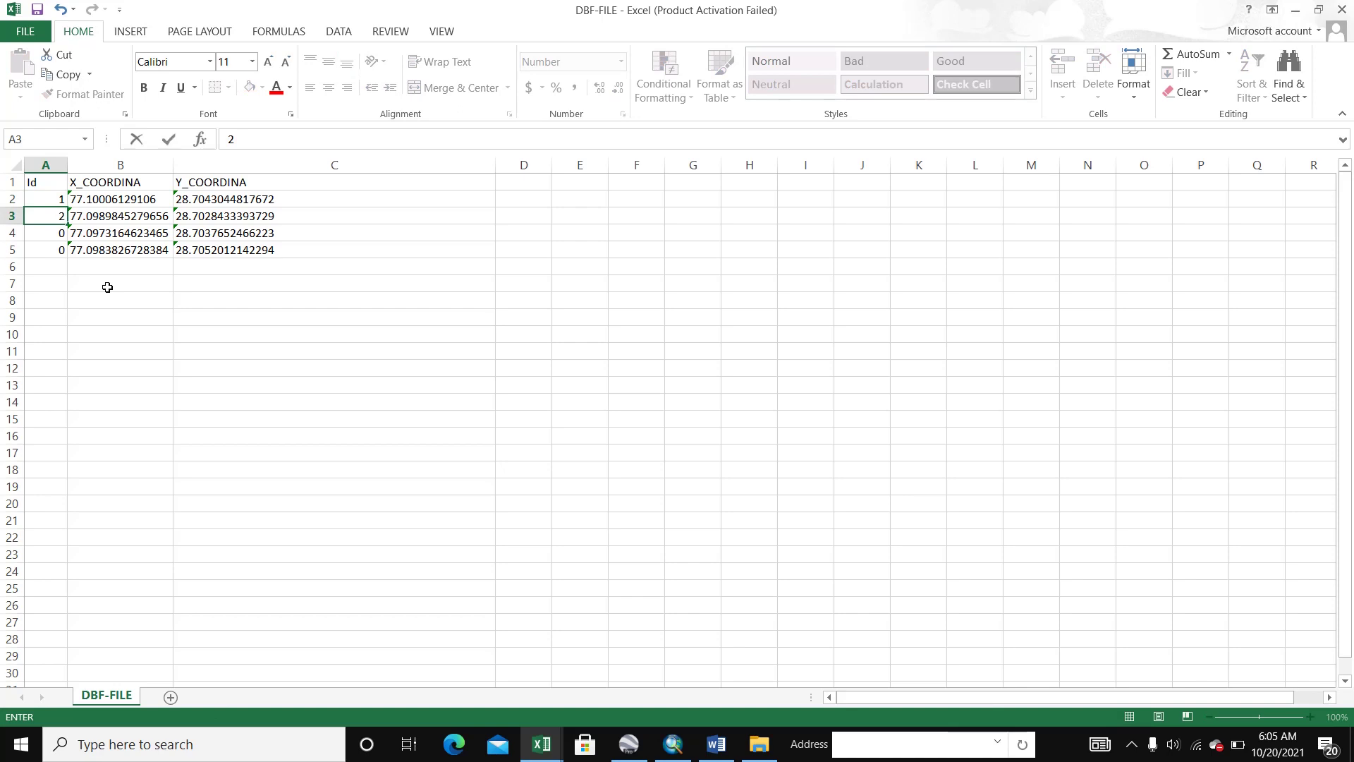
key(Return)
text(3)
key(ctrl+Return)
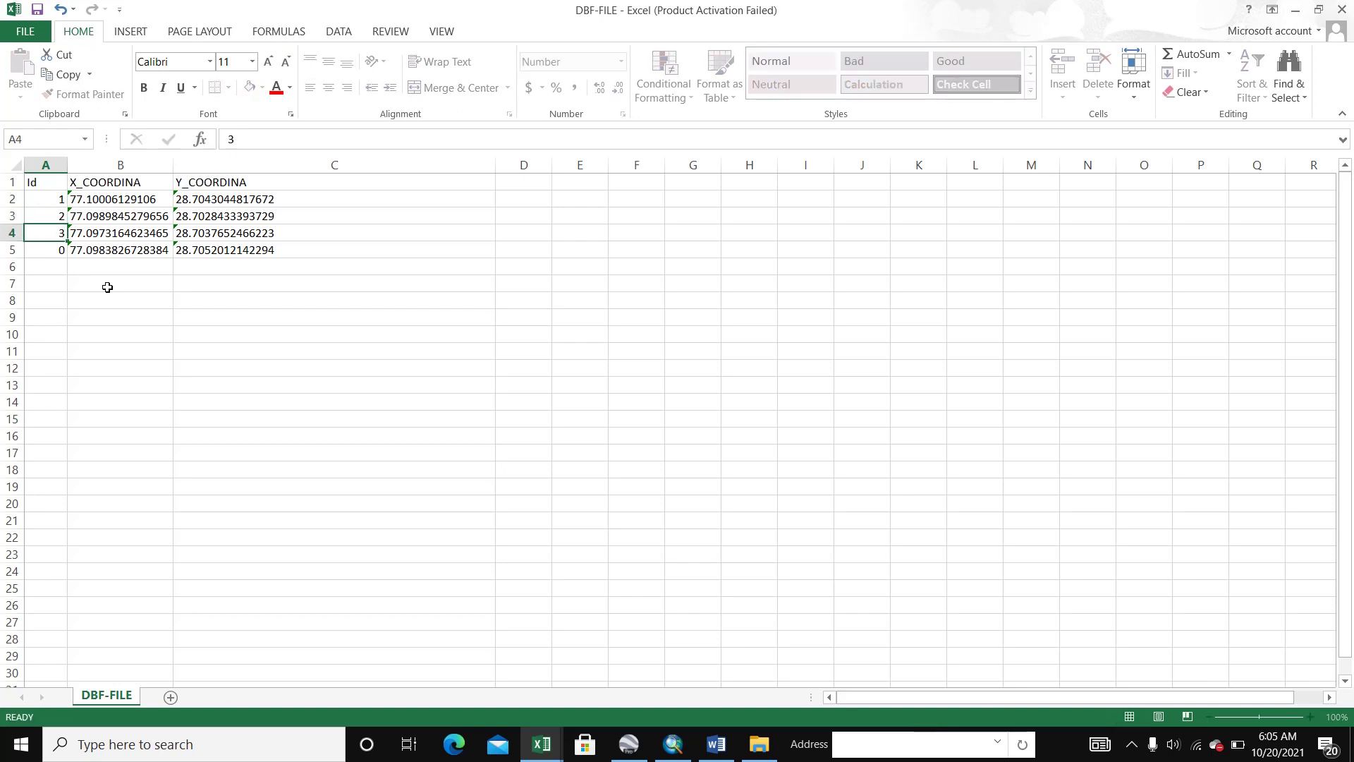
key(Return)
text(4)
click(178, 318)
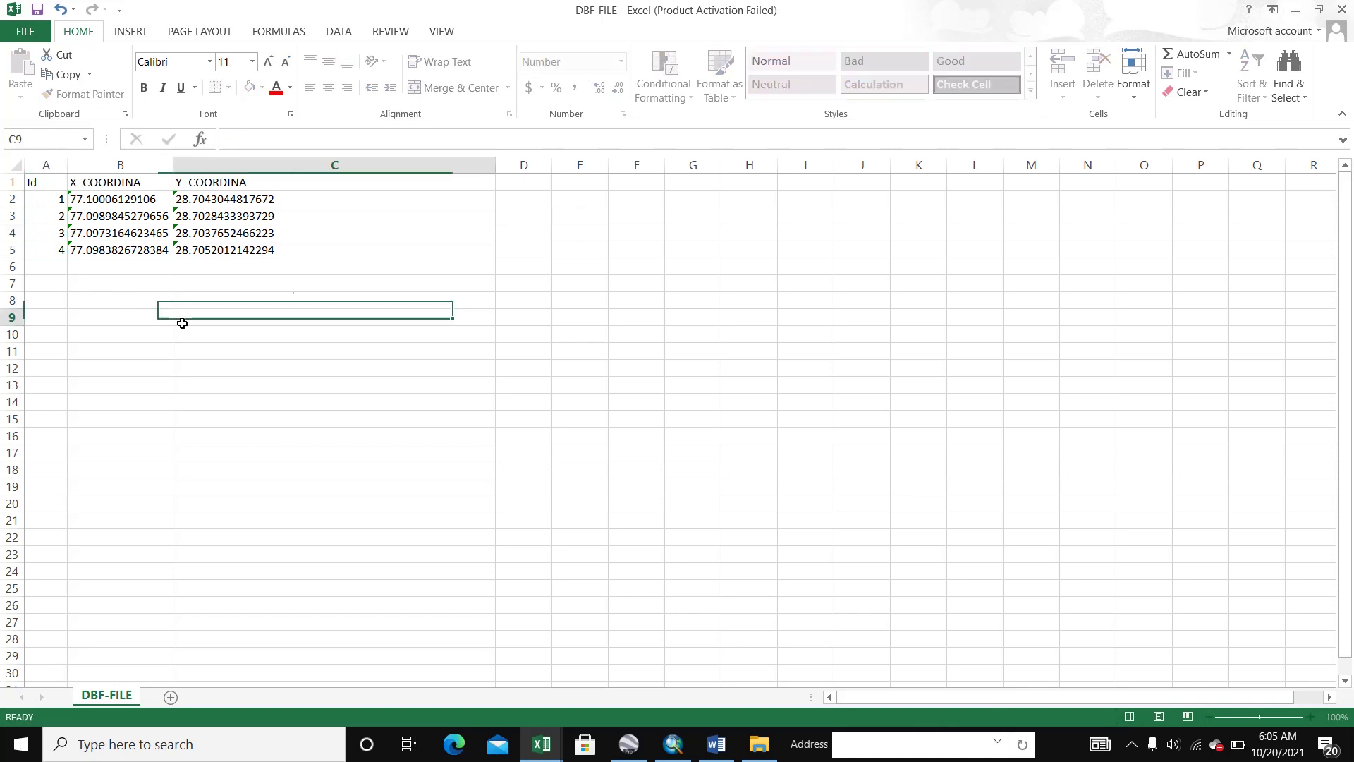
Apply all borders to the coordinate table in A1:C5.
drag(63, 181, 263, 248)
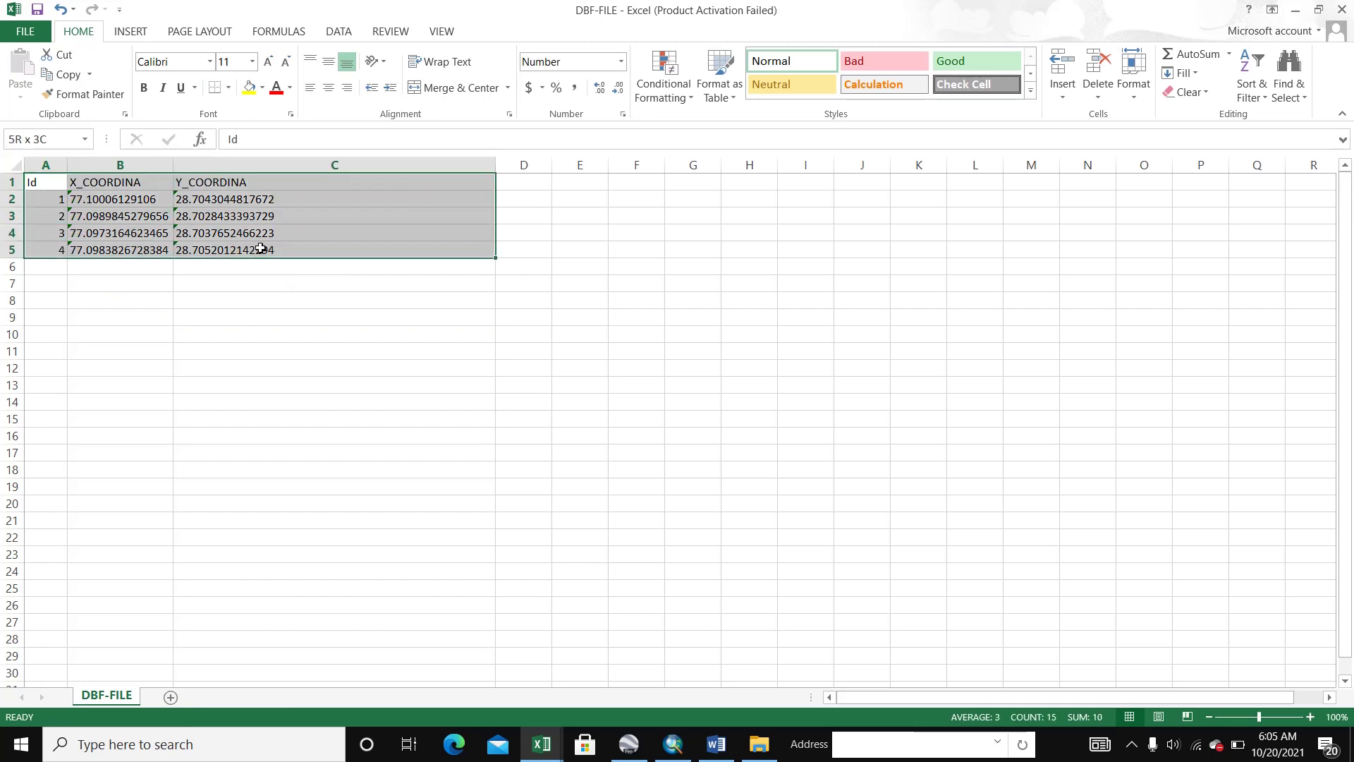
click(228, 88)
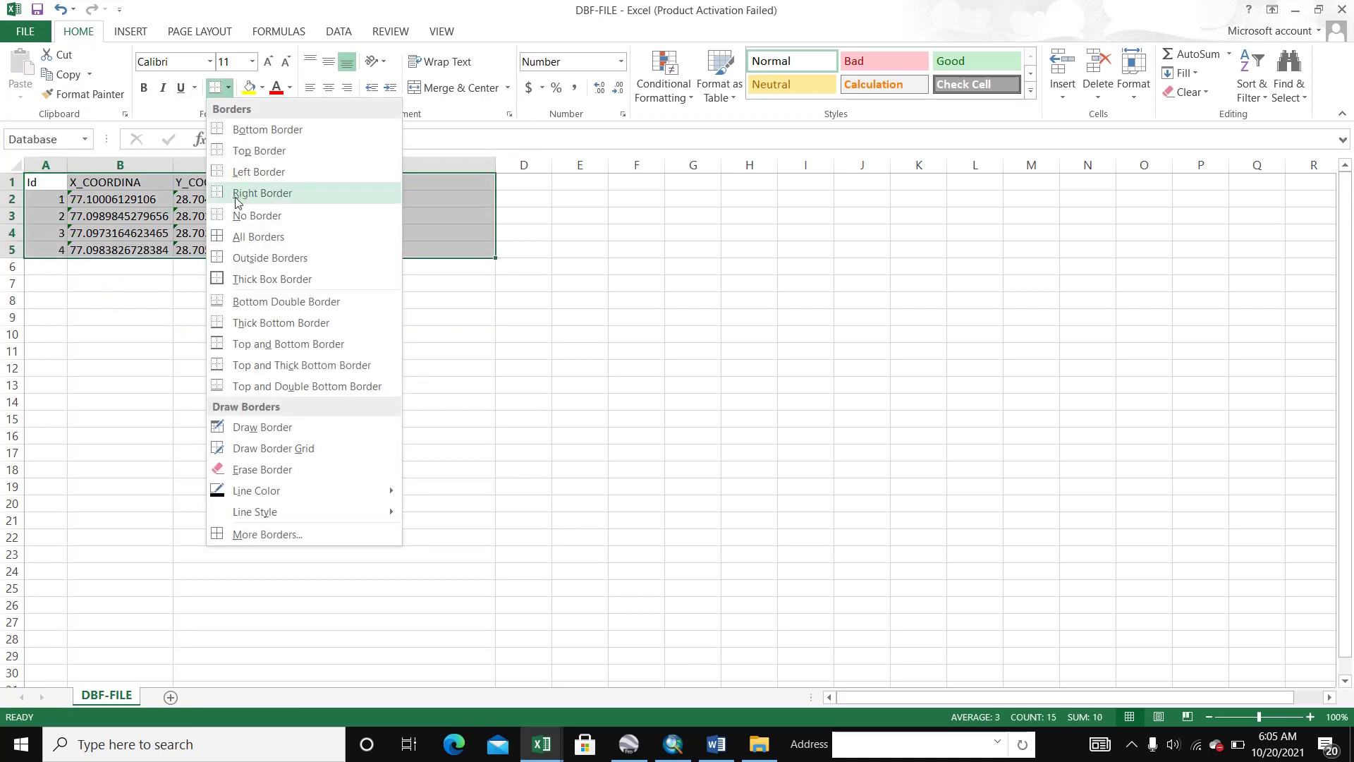
click(224, 237)
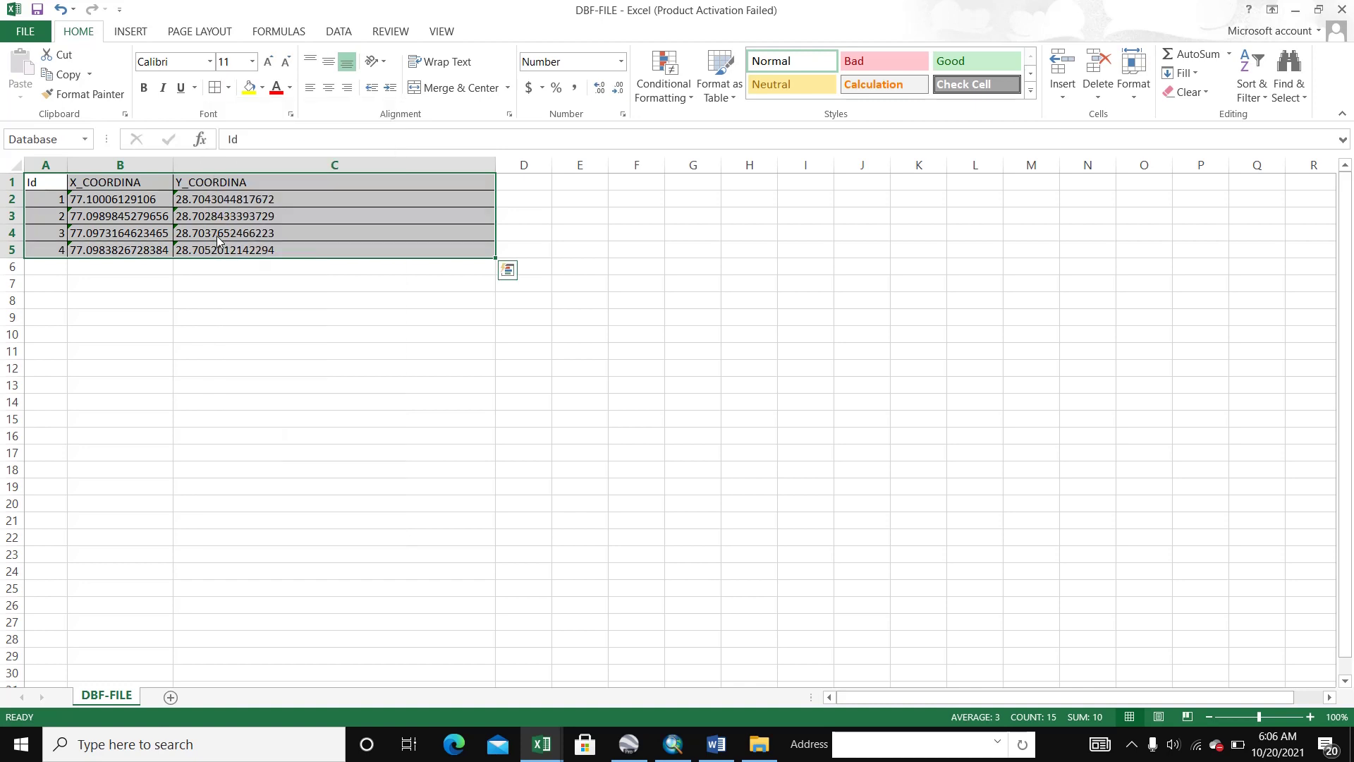
Insert an empty column before the Id column.
click(47, 185)
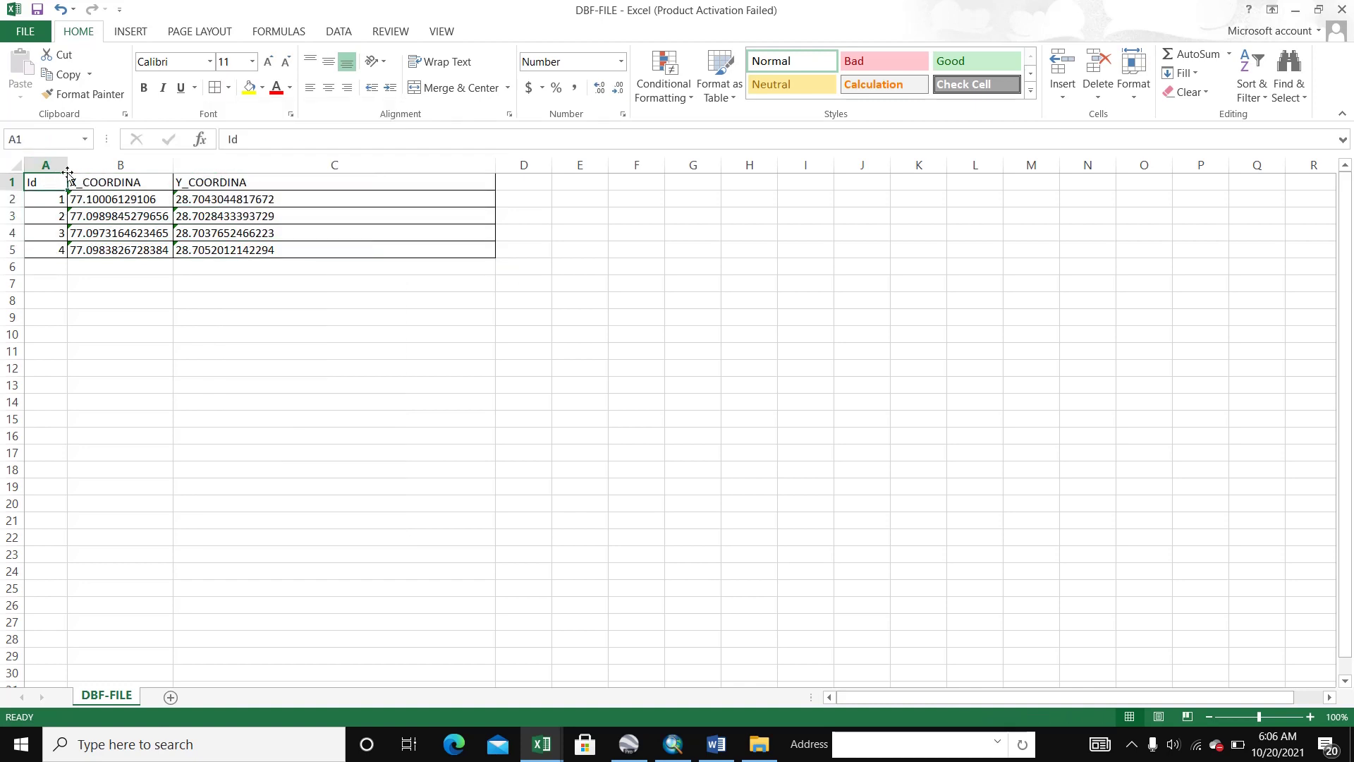
click(55, 167)
right_click(55, 166)
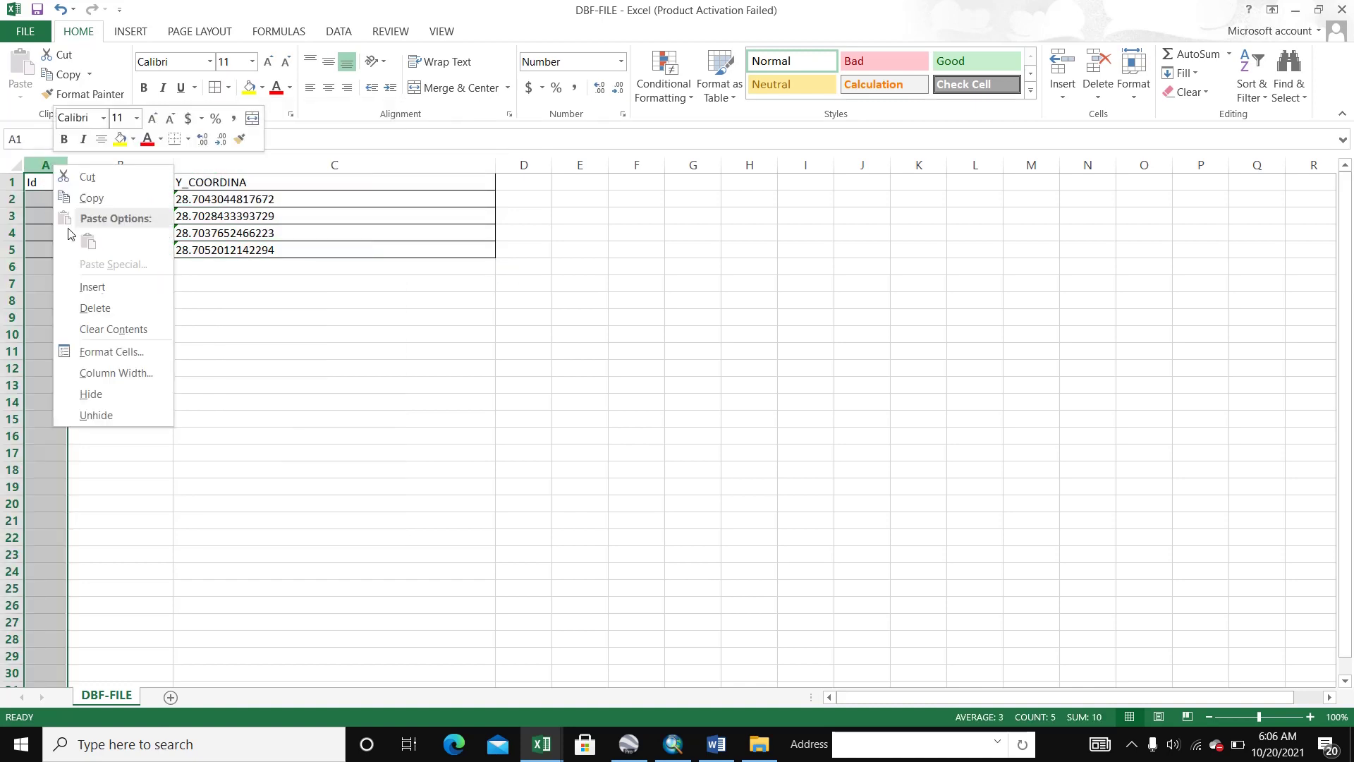
click(103, 294)
click(421, 365)
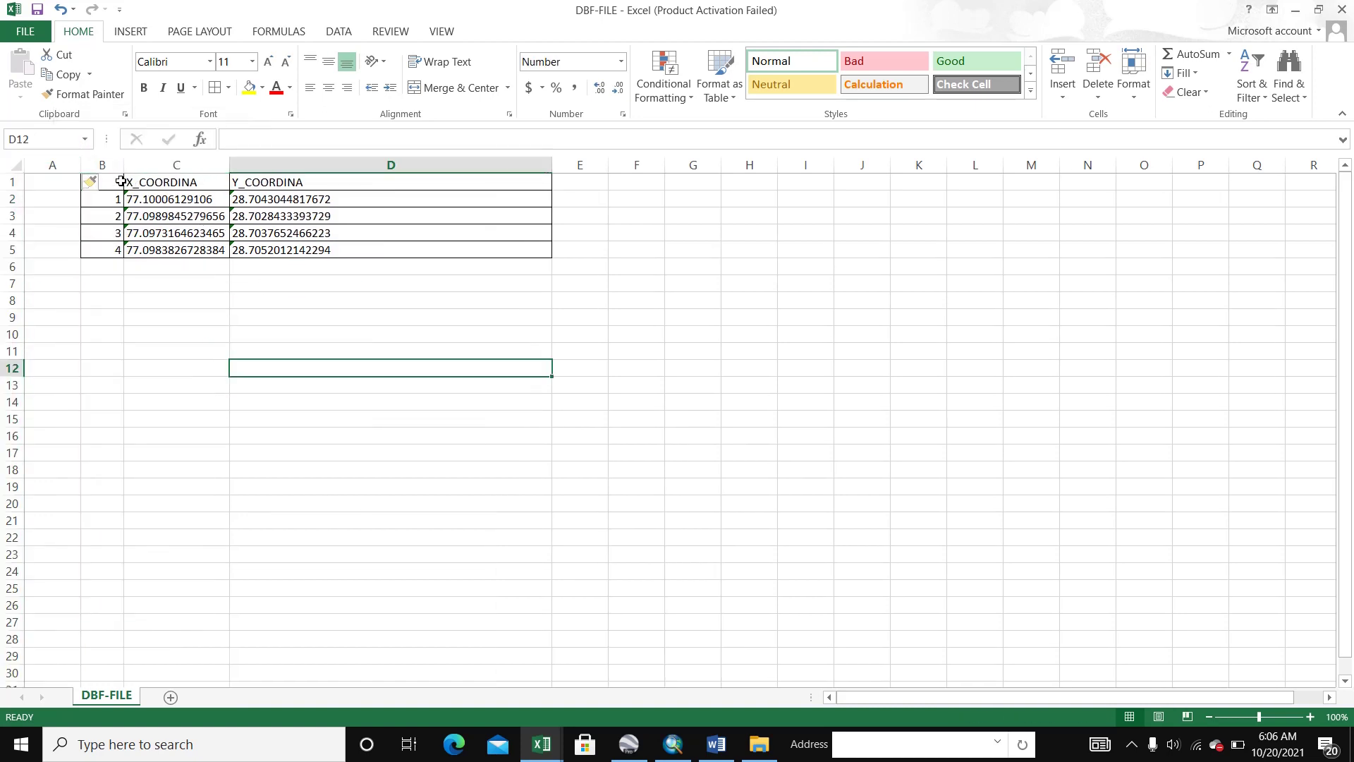
Select the table B1:D5 and narrow column D to about the width of its Y_COORDINA values.
drag(121, 182, 385, 249)
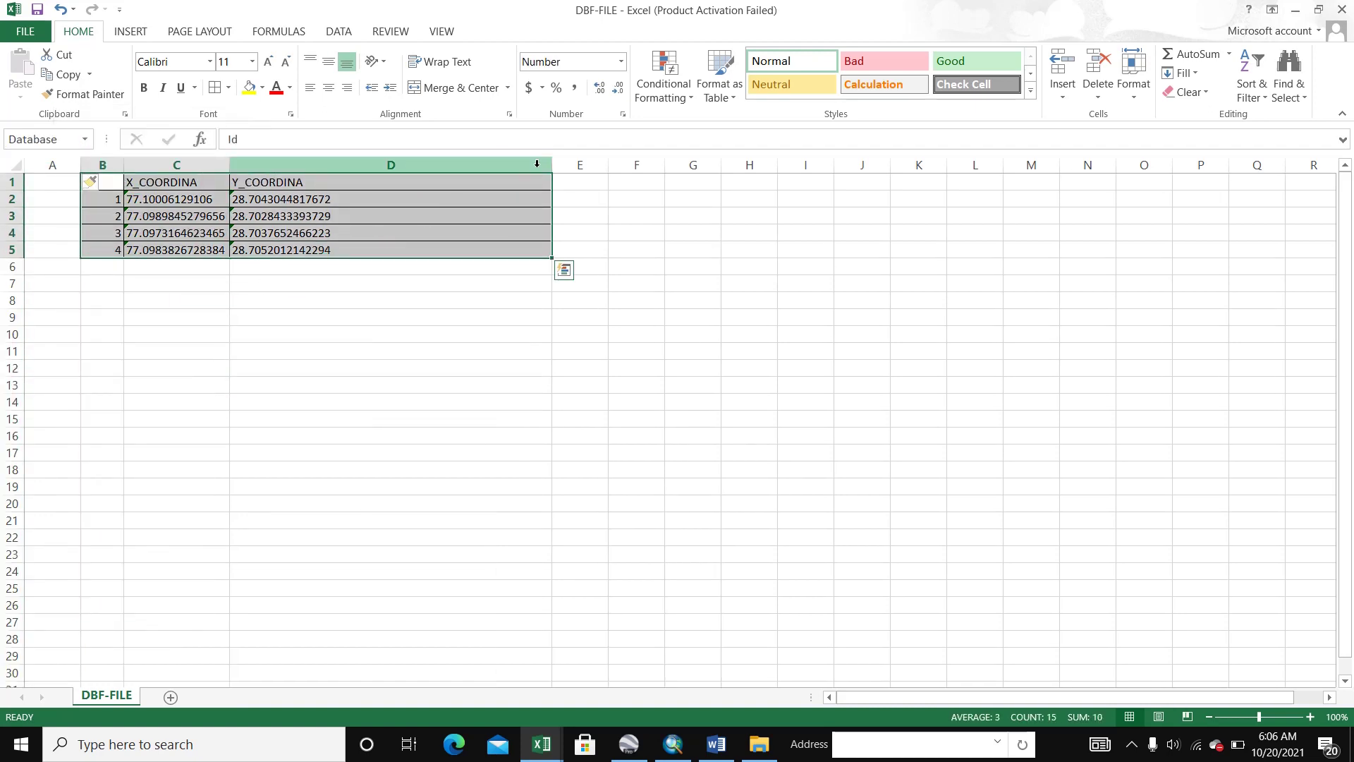
drag(552, 164, 341, 185)
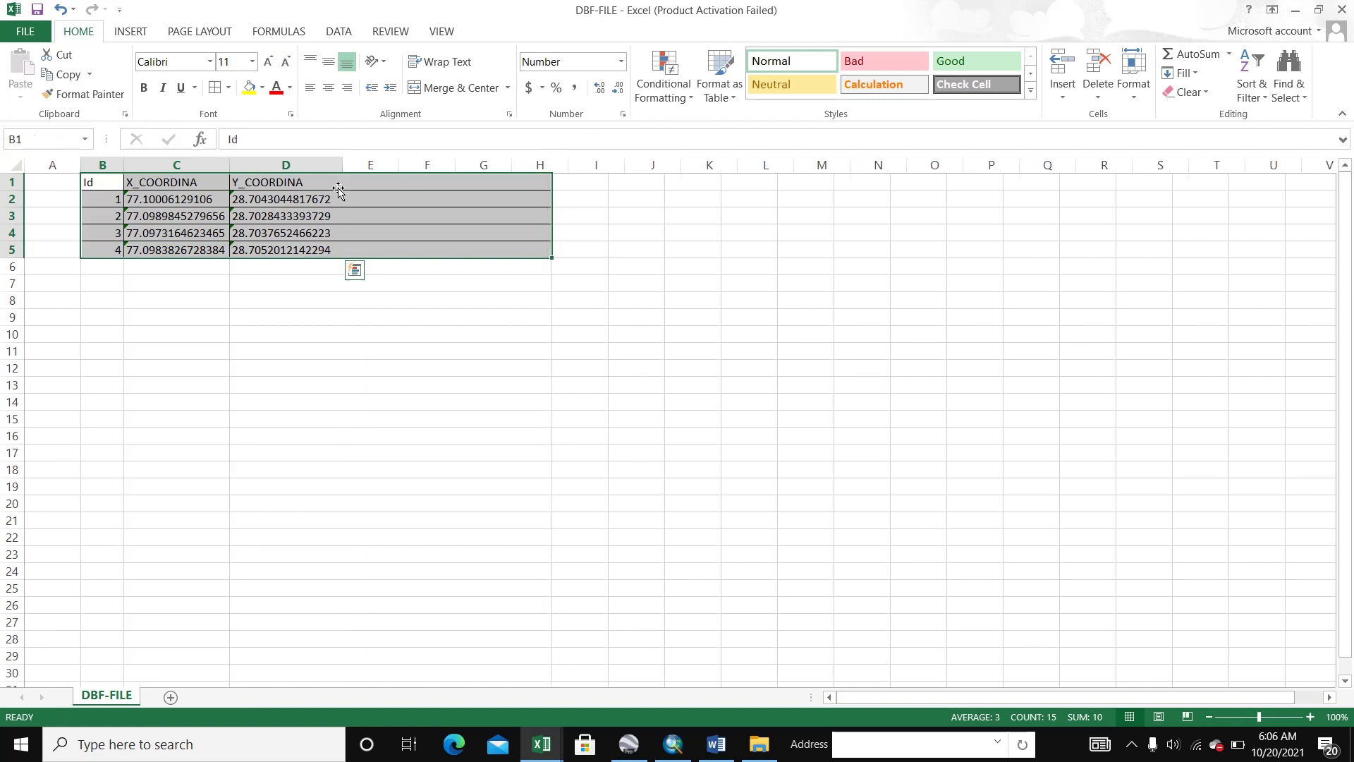
Save the DBF table as an Excel Workbook named Book2 in the Latlong folder under E:, TTRANING.
click(263, 311)
click(187, 315)
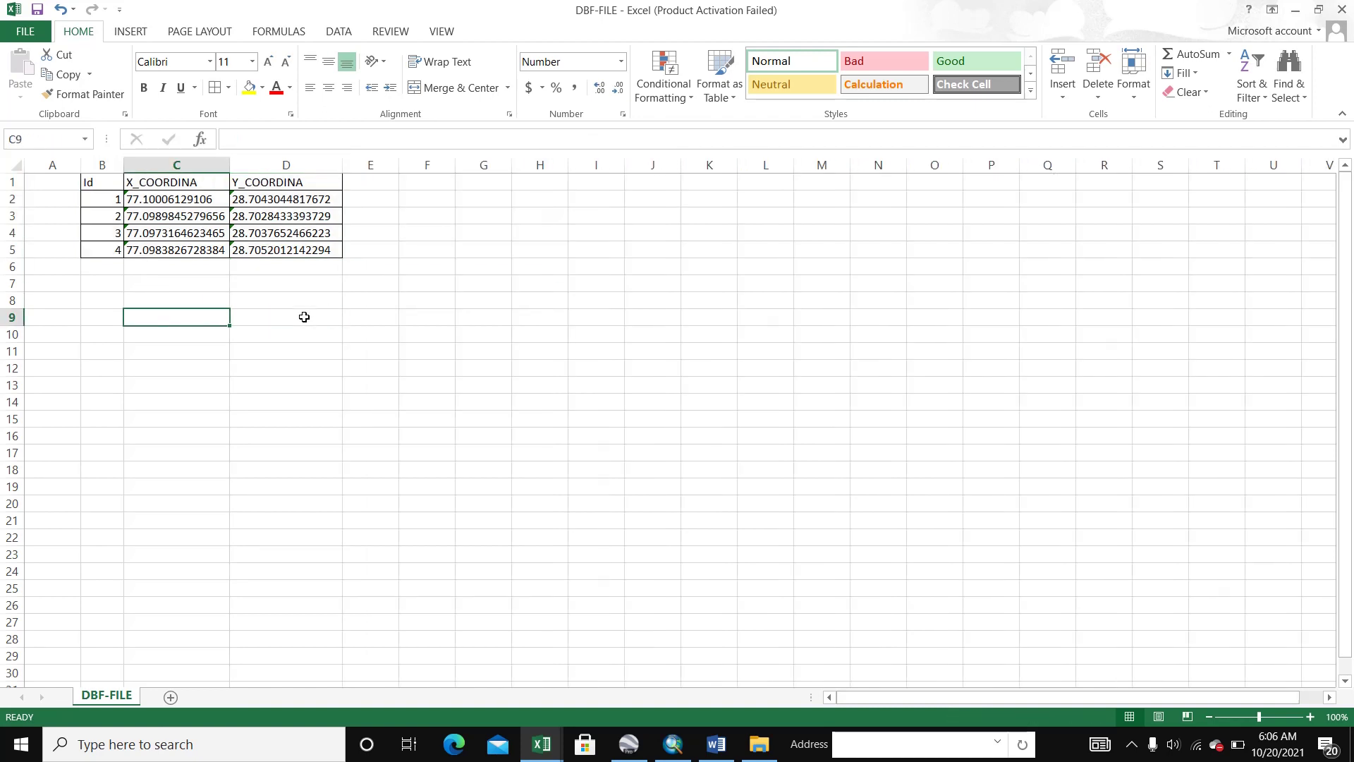
click(39, 12)
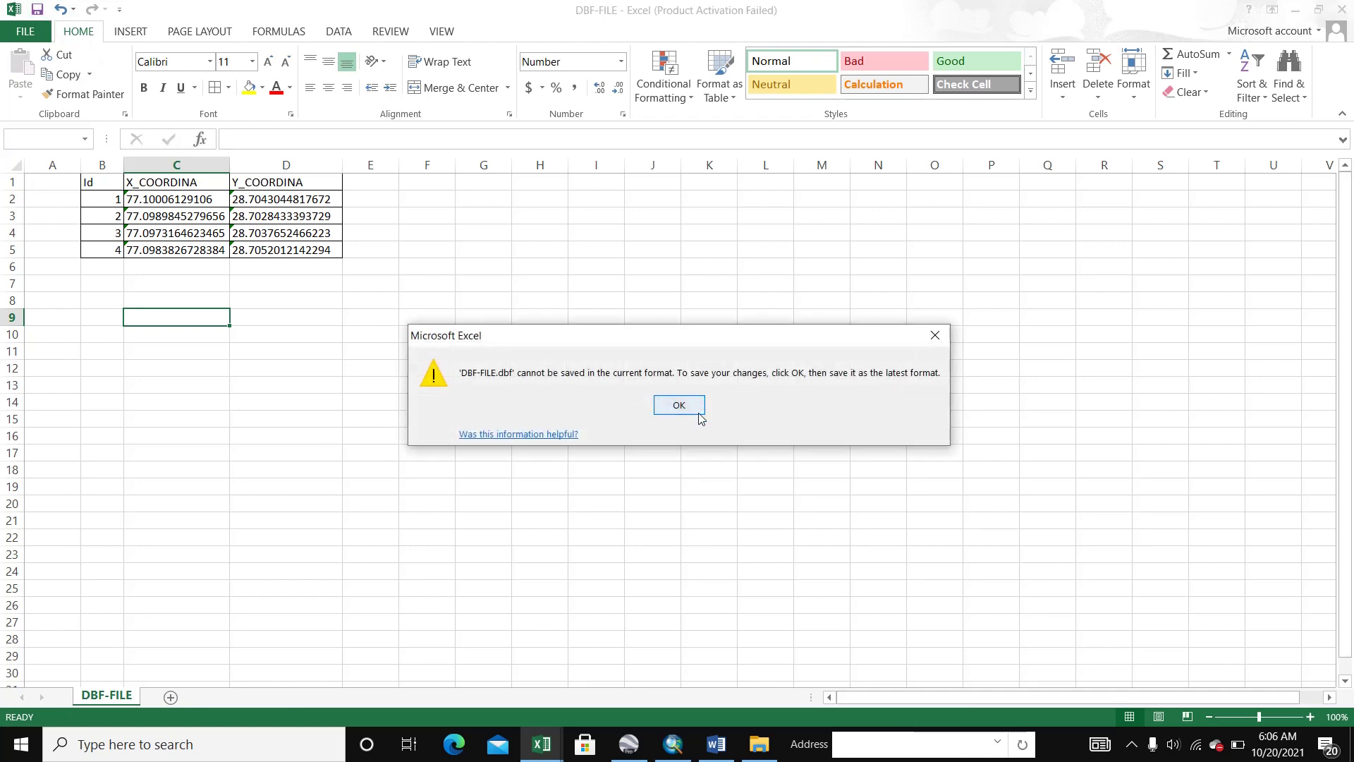
click(678, 405)
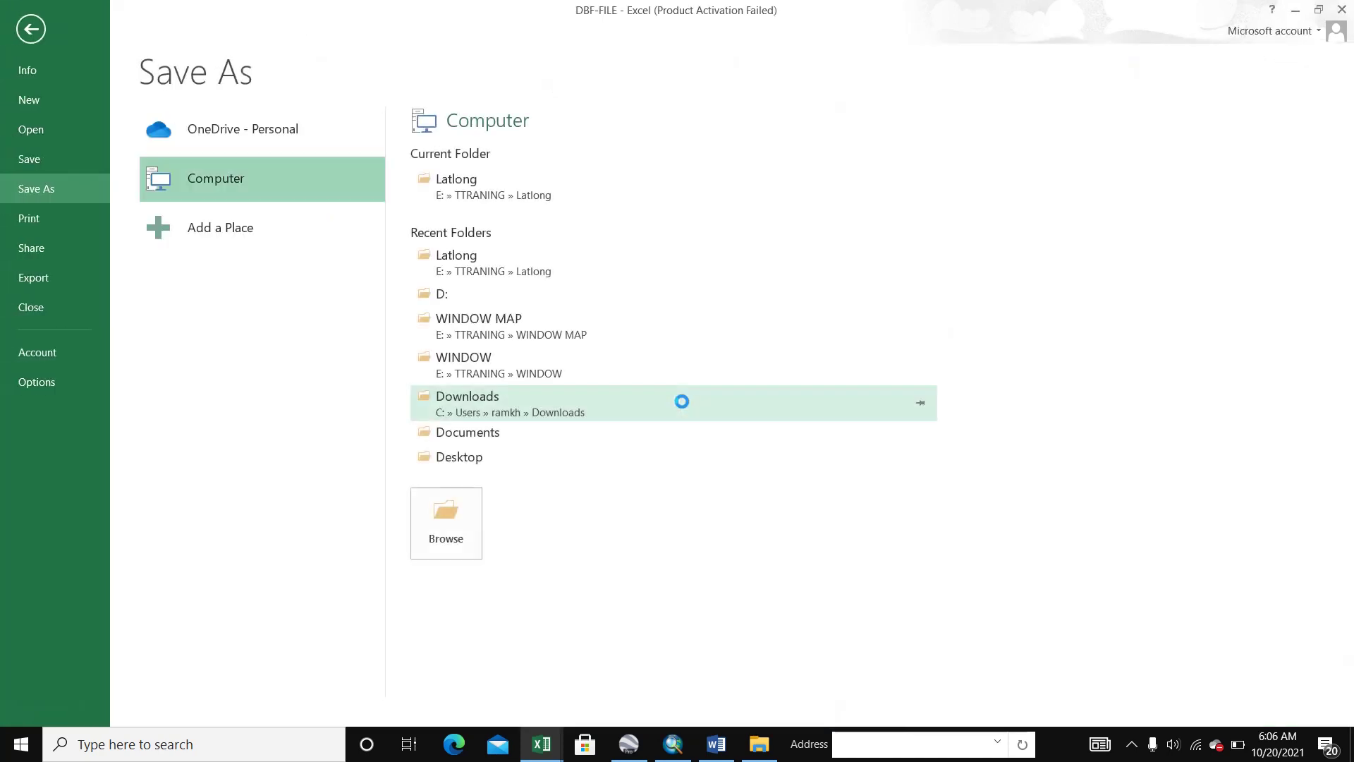
click(490, 187)
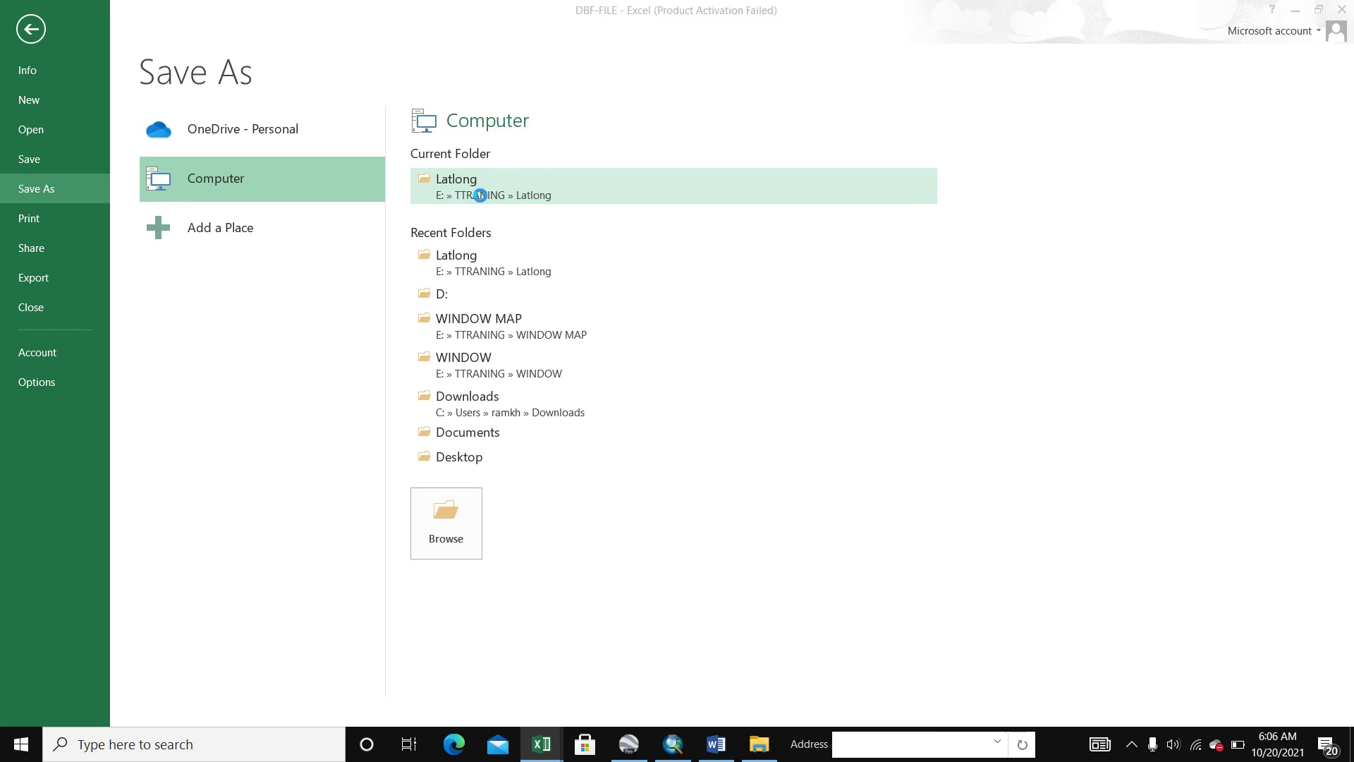
click(254, 134)
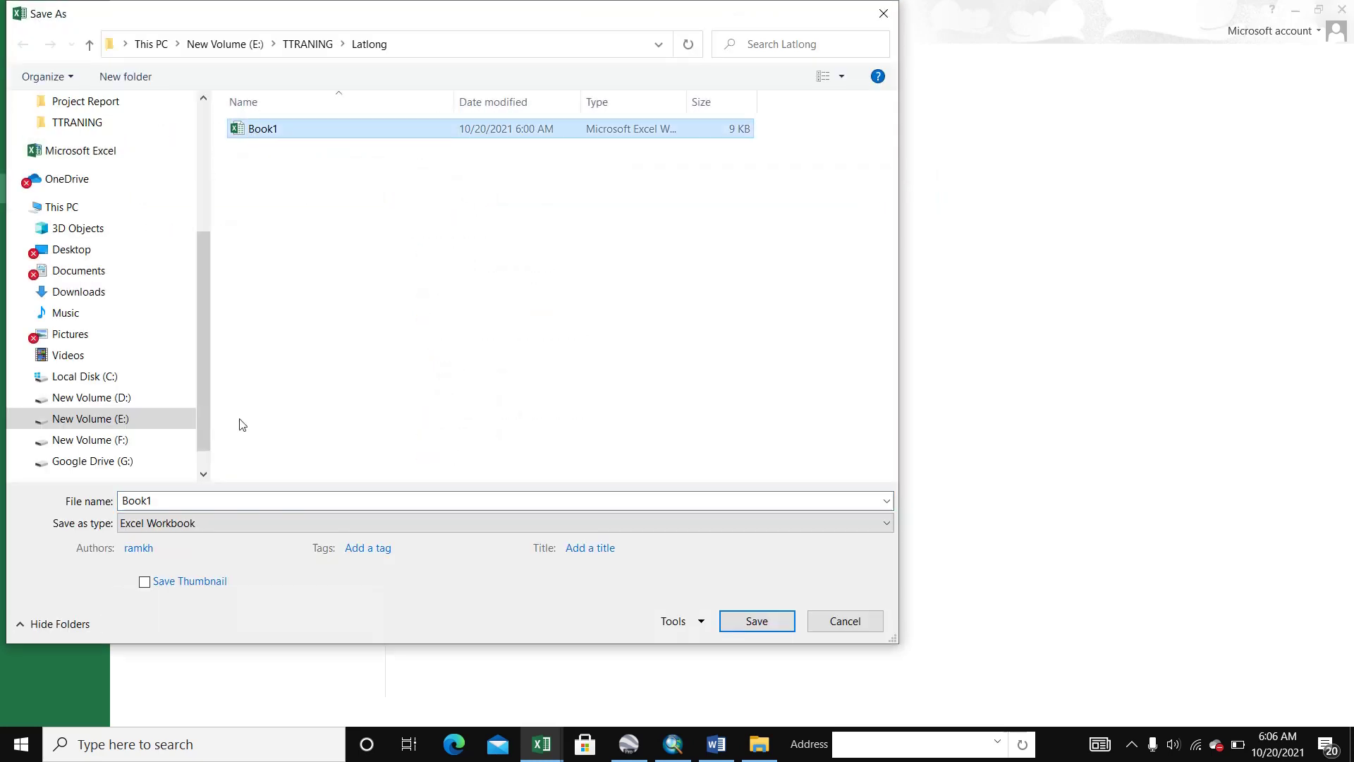
click(174, 499)
click(157, 500)
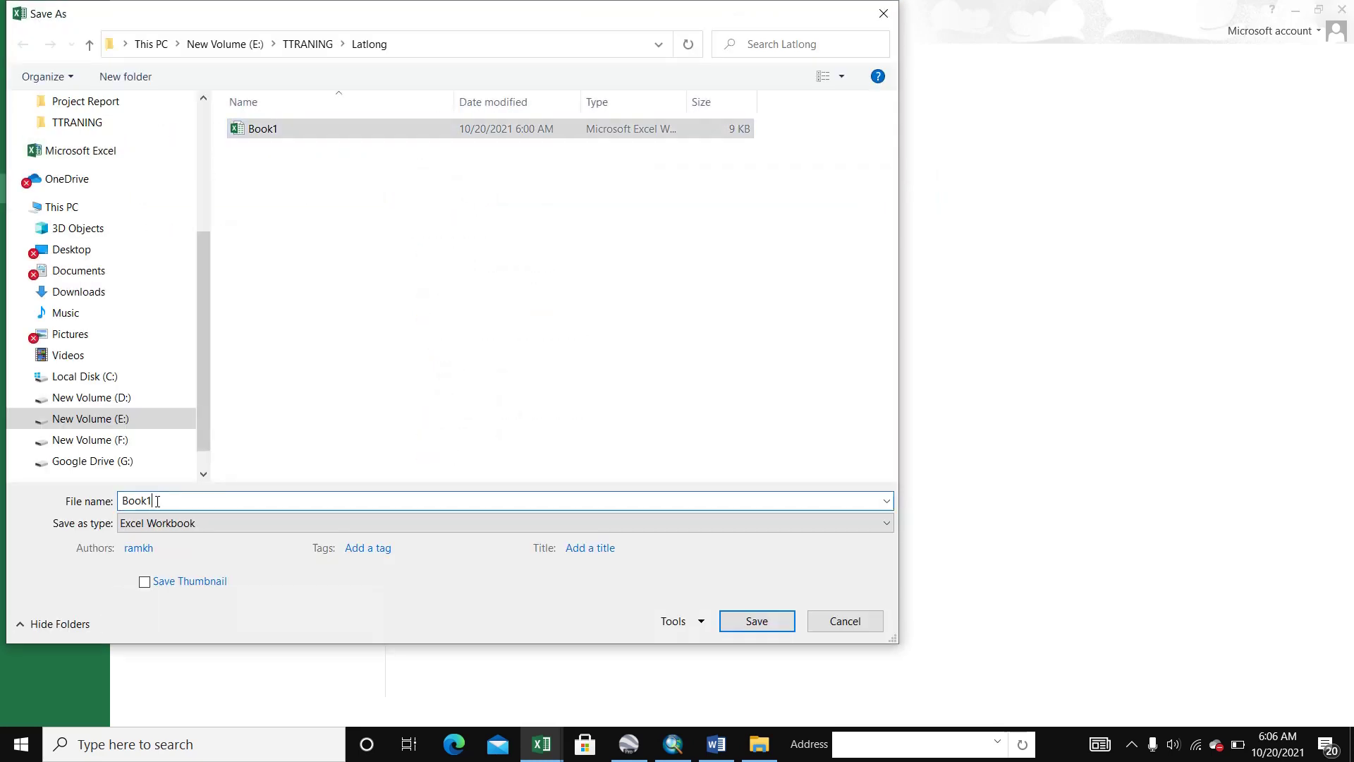
key(BackSpace)
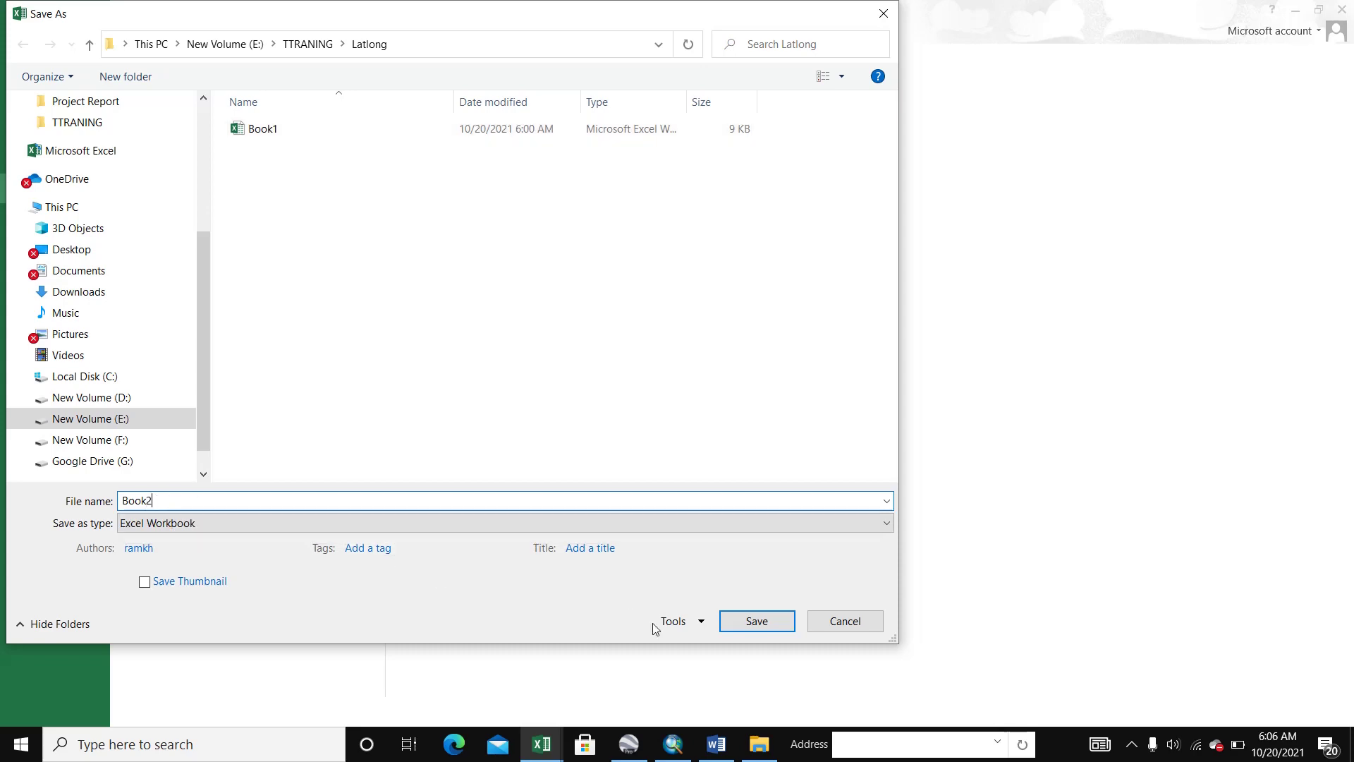
click(758, 622)
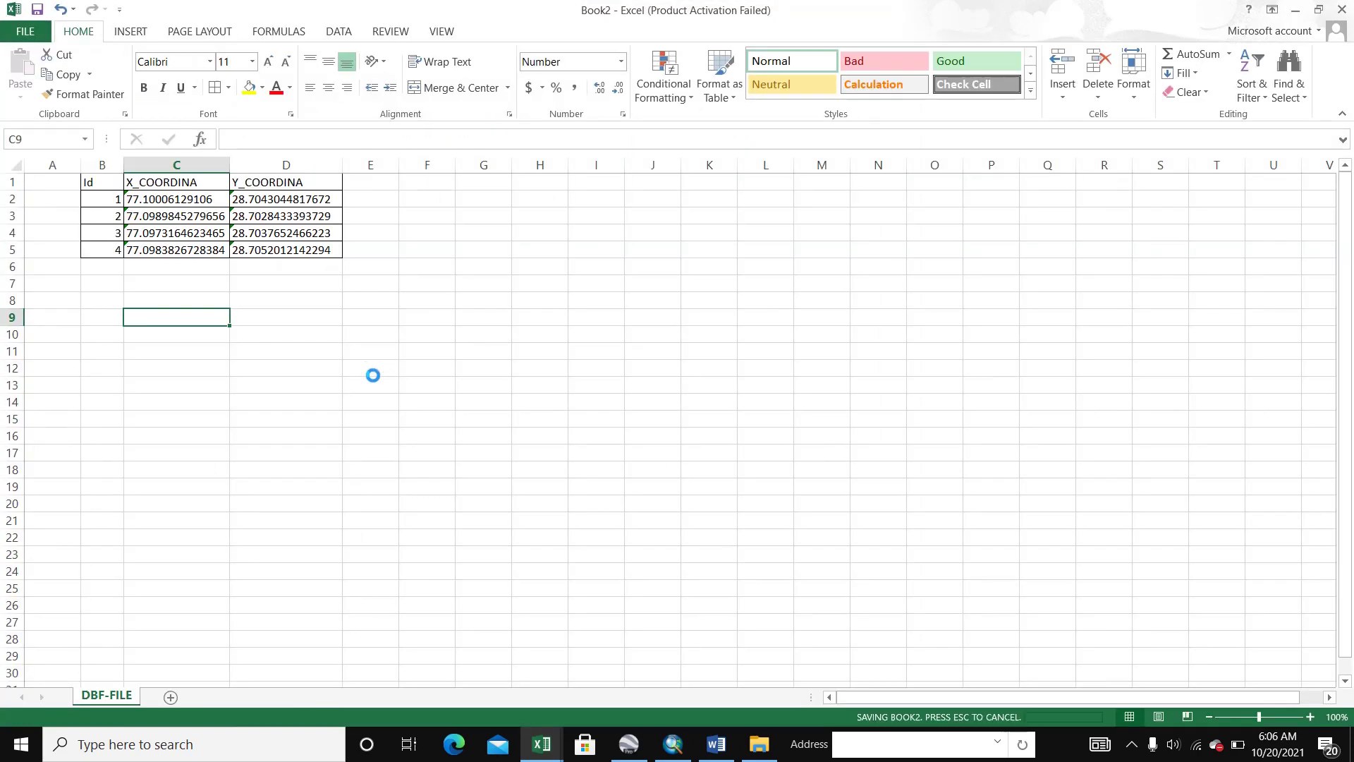
click(287, 385)
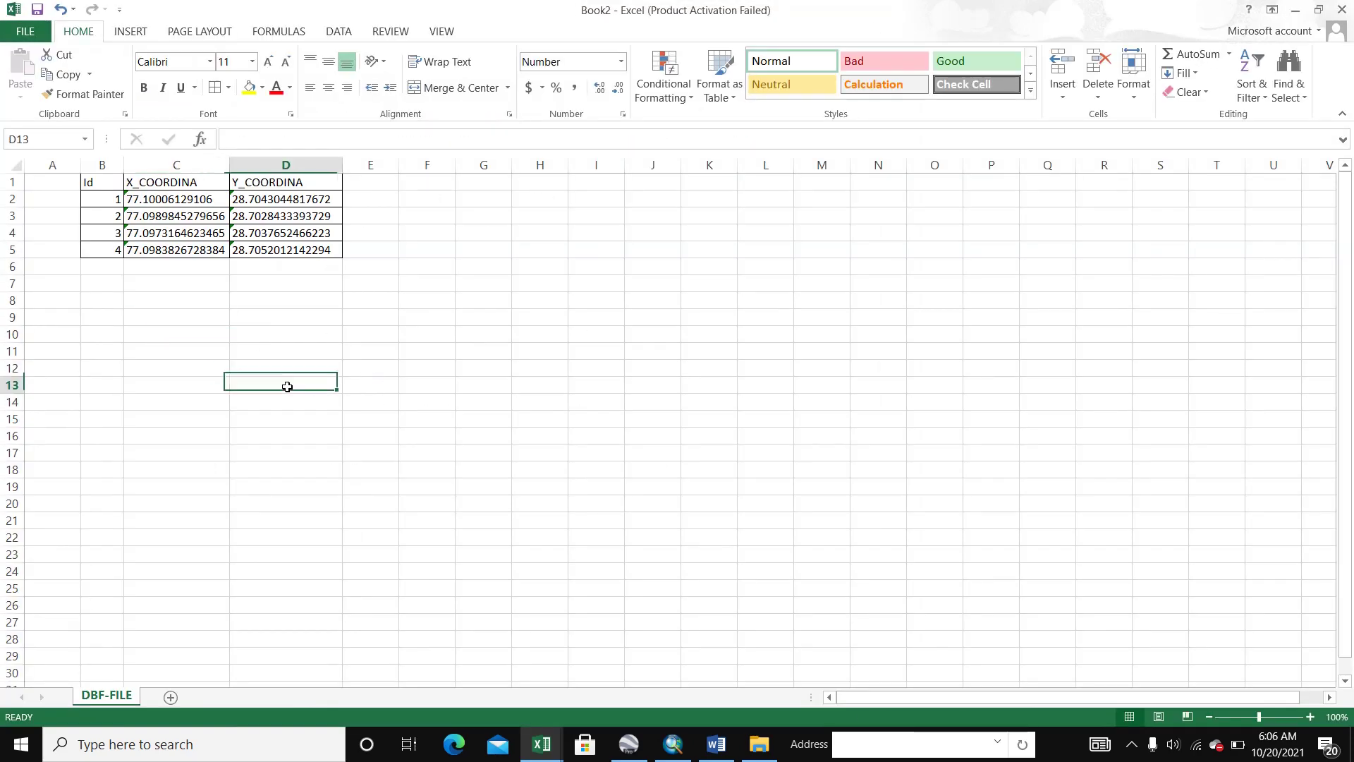
Insert an empty row above the table's header row.
click(20, 182)
right_click(19, 181)
click(61, 304)
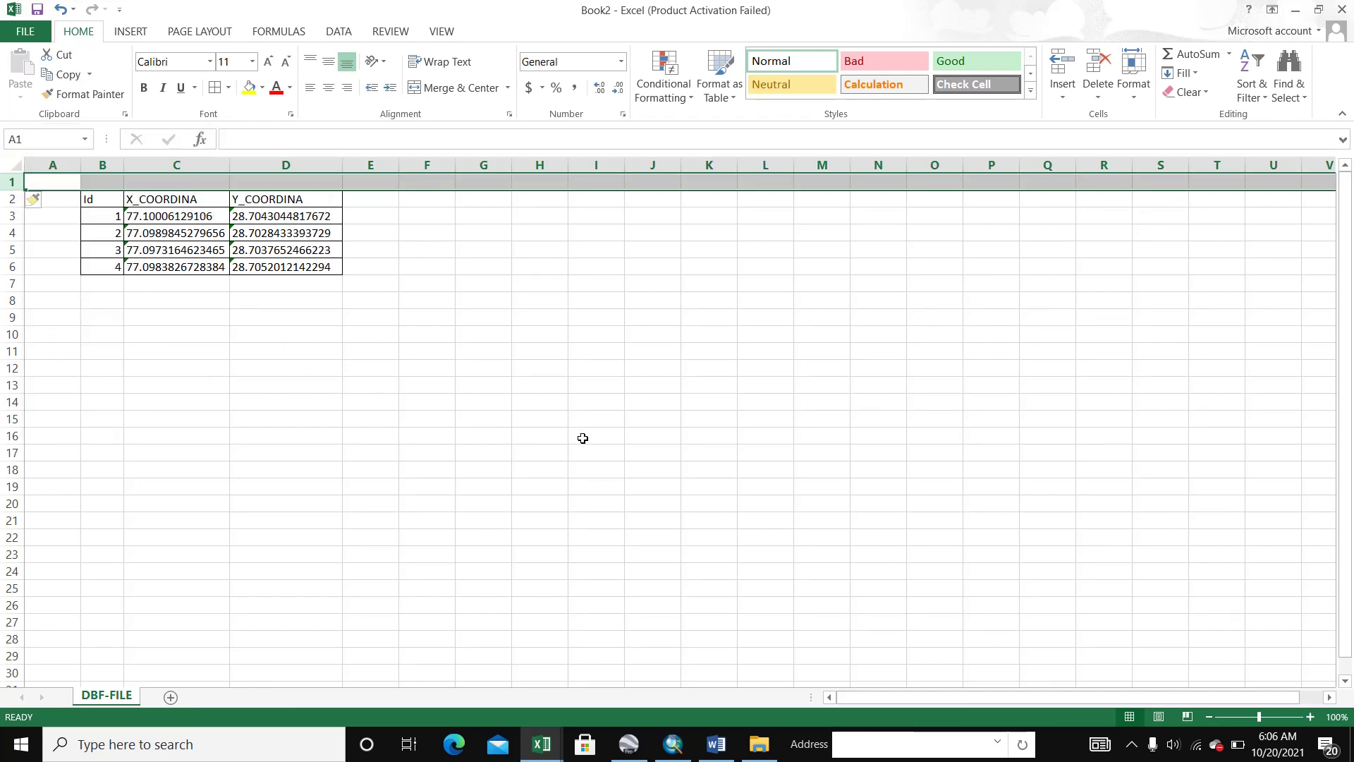
click(583, 437)
click(275, 402)
Rename the header cells B2, C2 and D2 as Sr No., Long and Lat.
drag(112, 201, 278, 267)
click(97, 199)
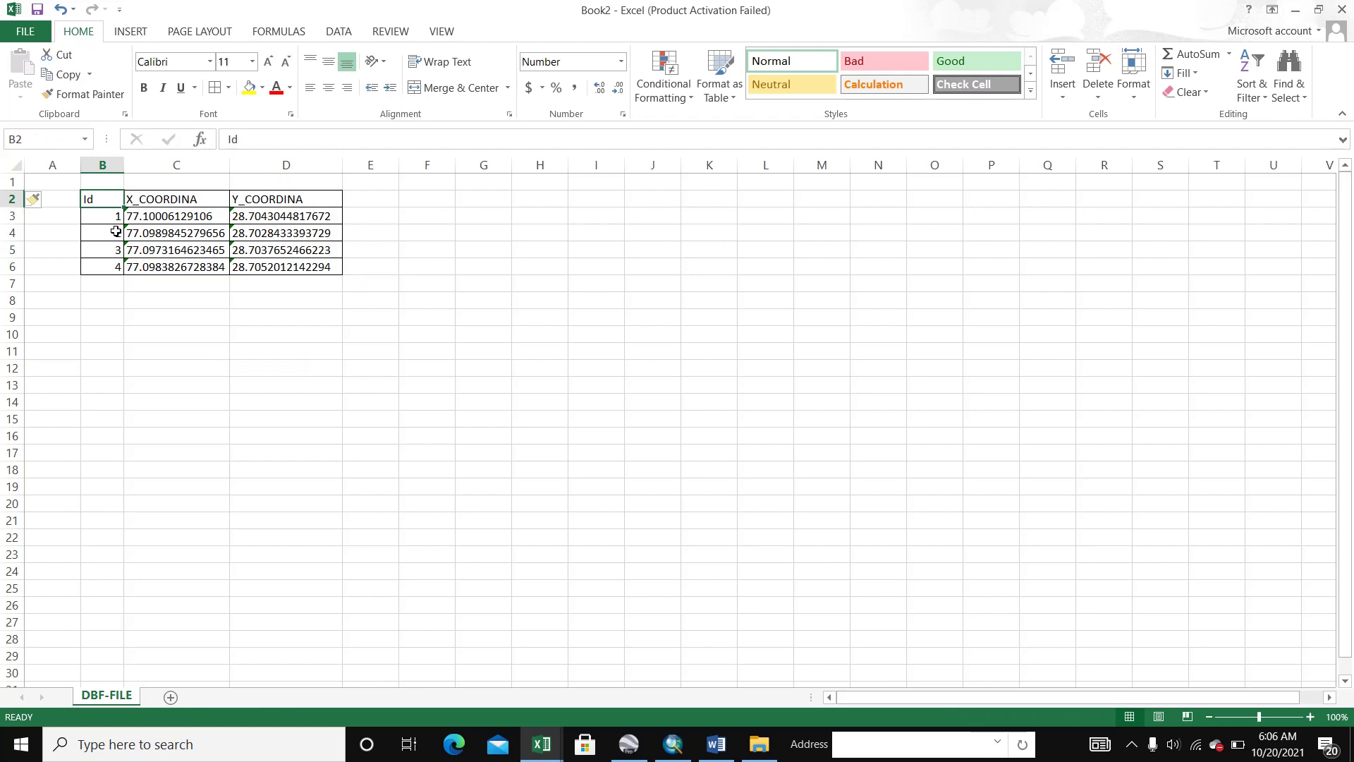
text(sr No.)
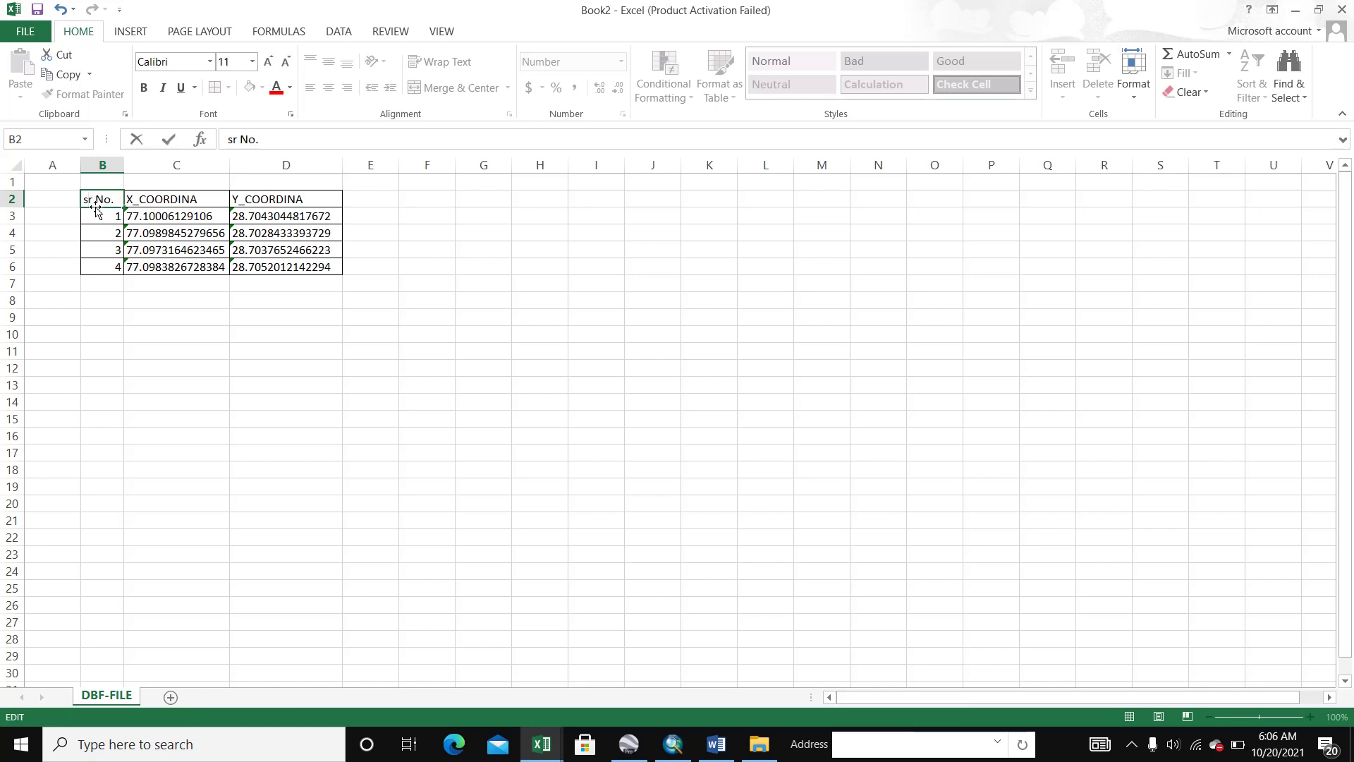
key(BackSpace)
text(S)
click(161, 204)
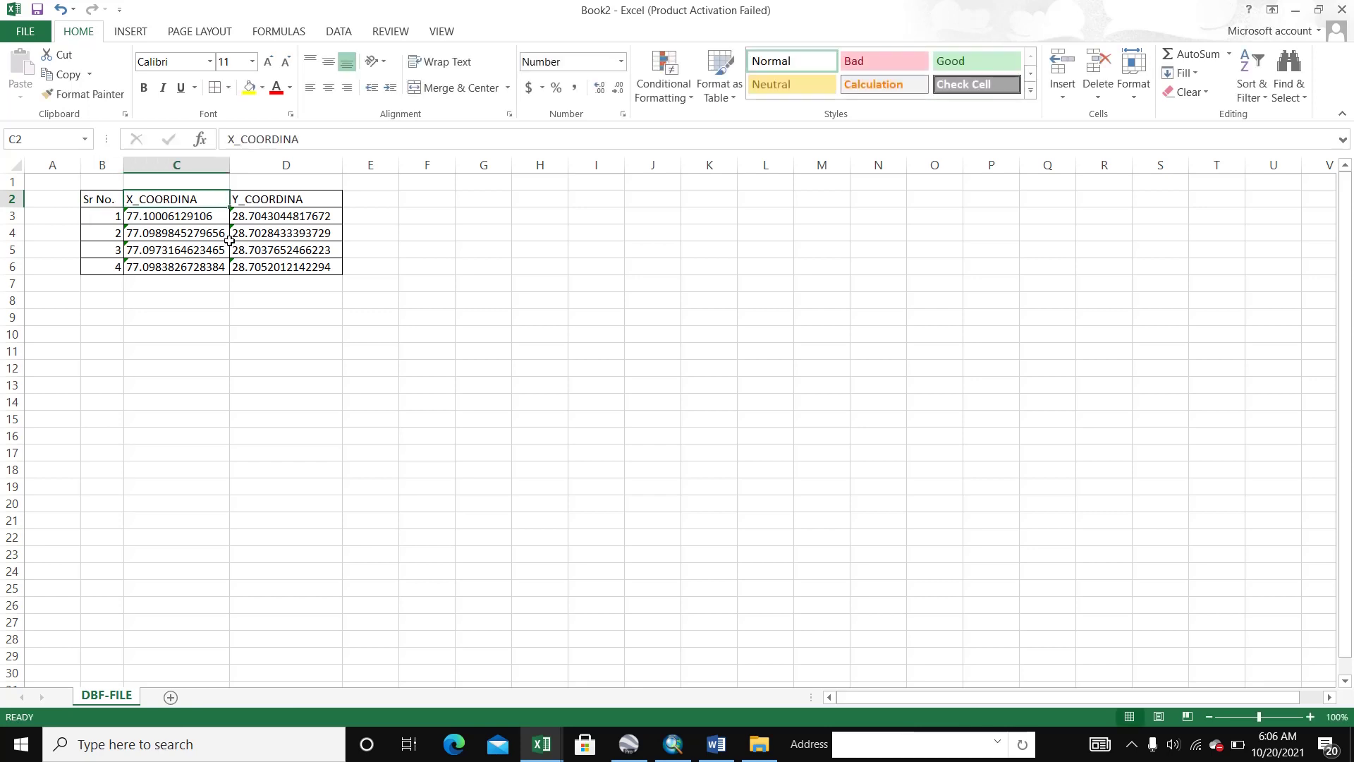
text(Long)
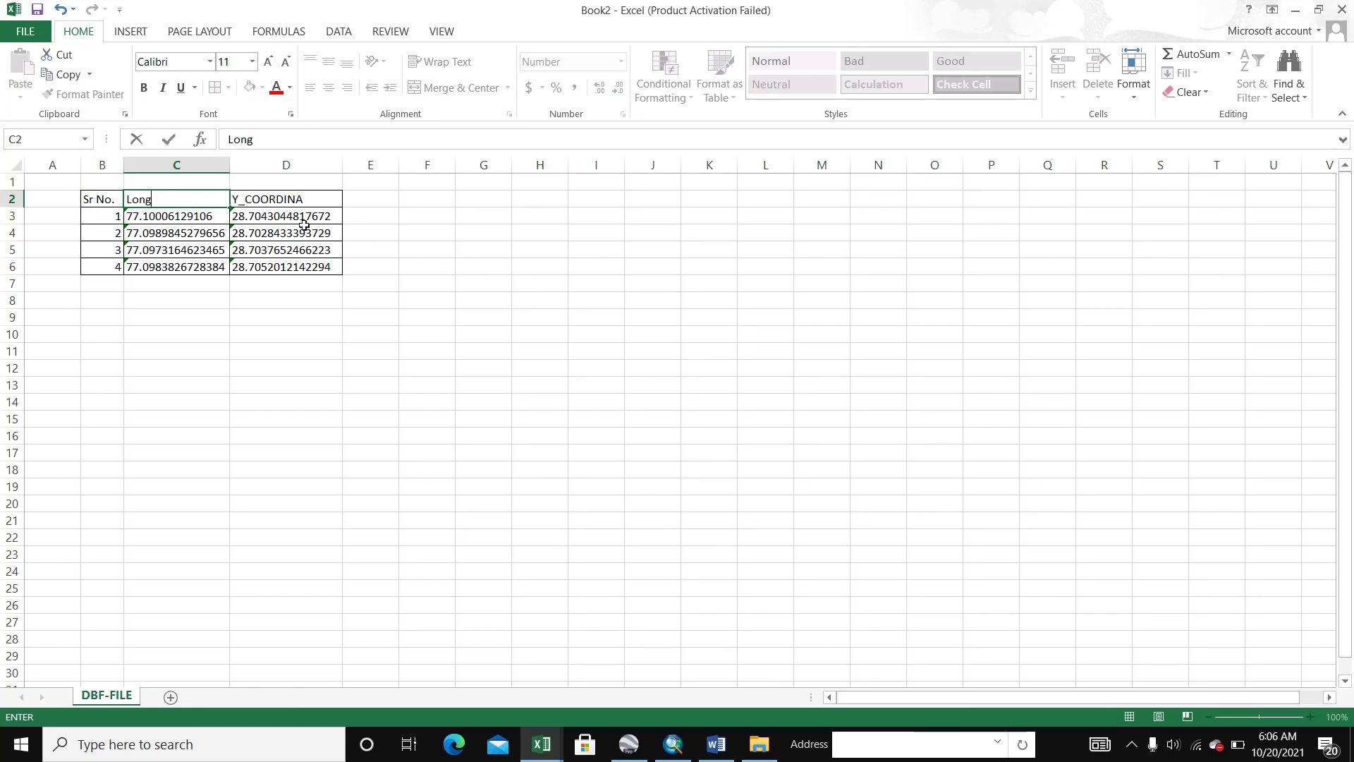
click(290, 201)
text(Lat)
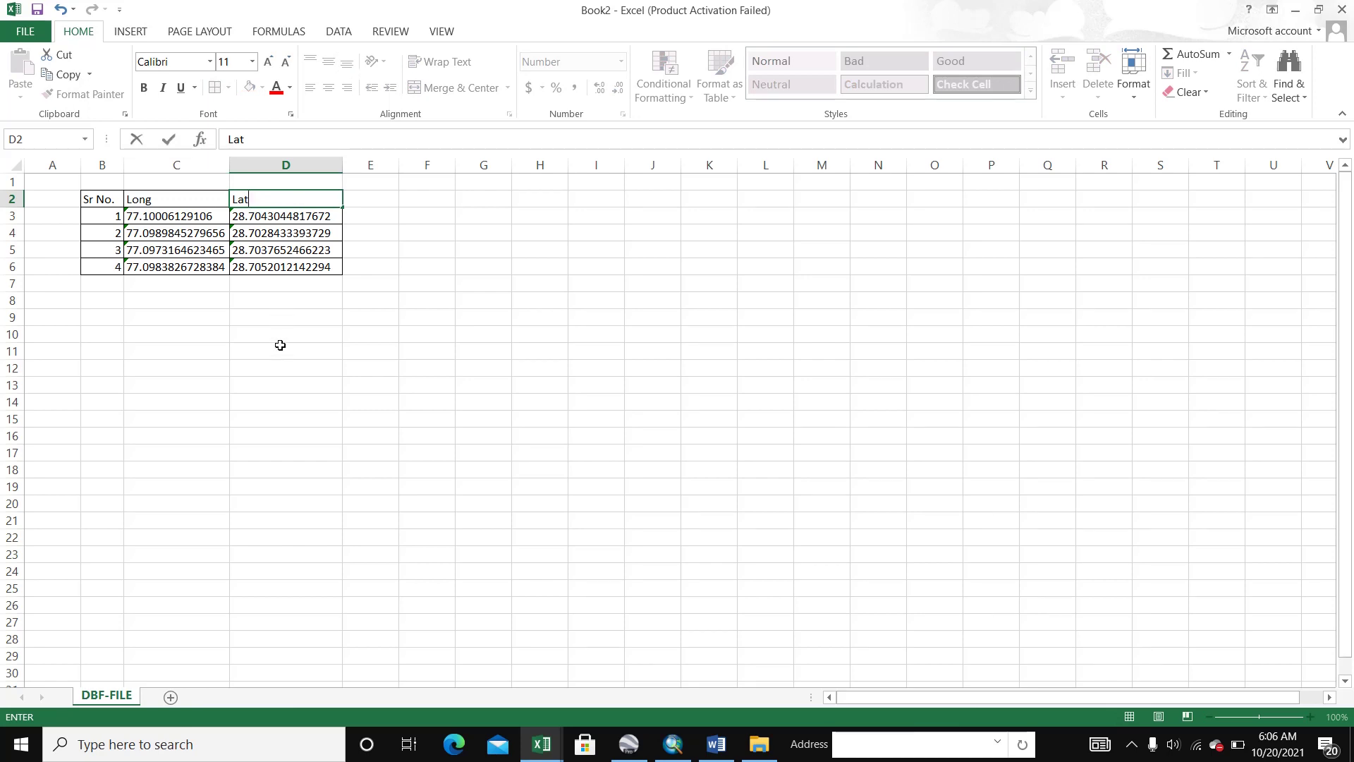
click(284, 367)
Make the whole coordinate table in B2:D6 bold and centre its contents horizontally.
drag(97, 199, 286, 267)
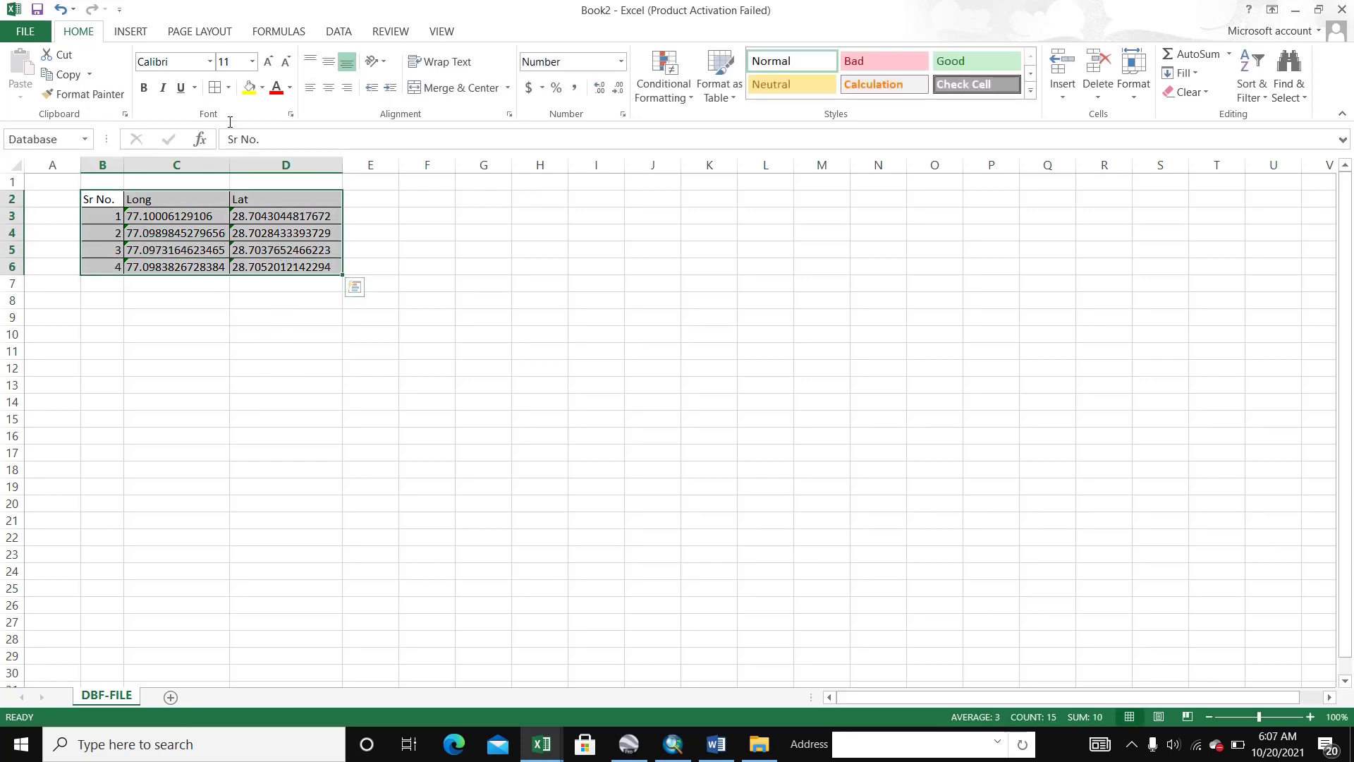
click(144, 87)
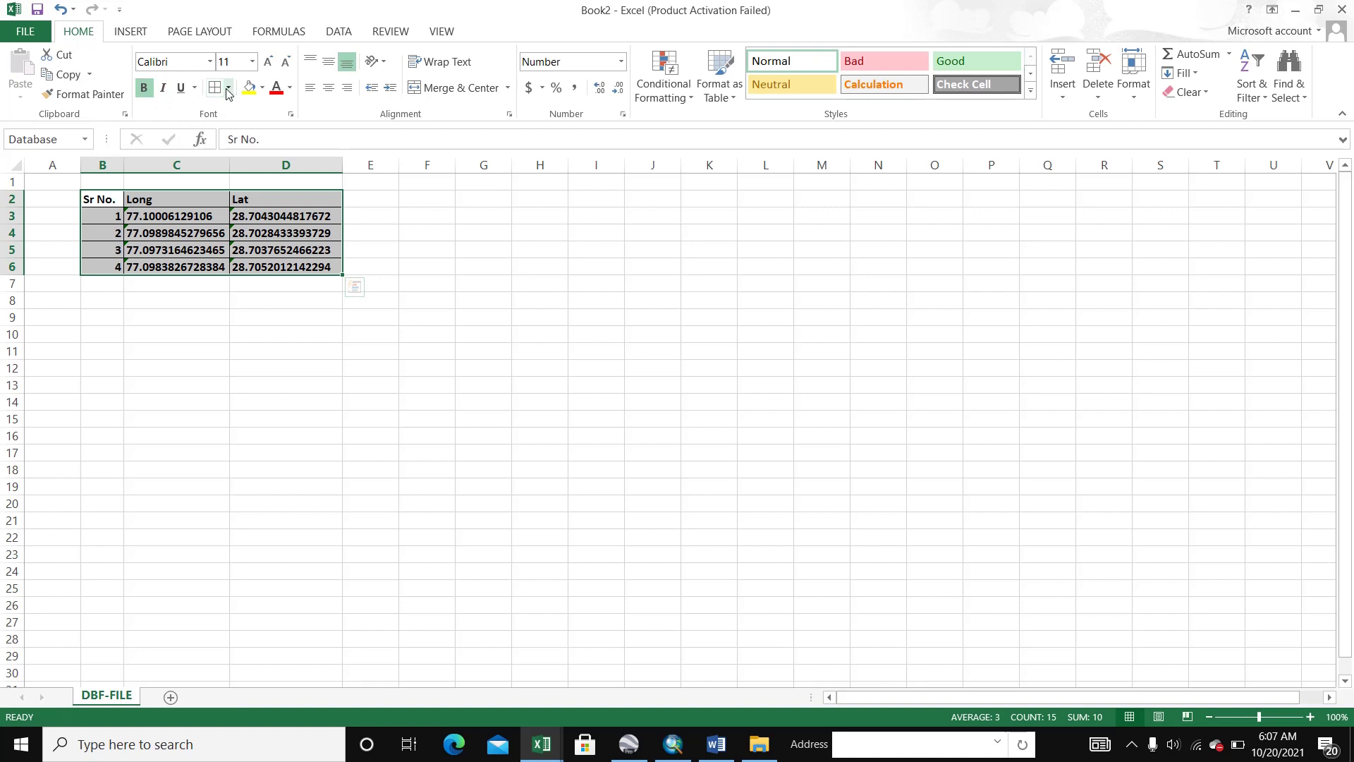
click(329, 88)
click(252, 418)
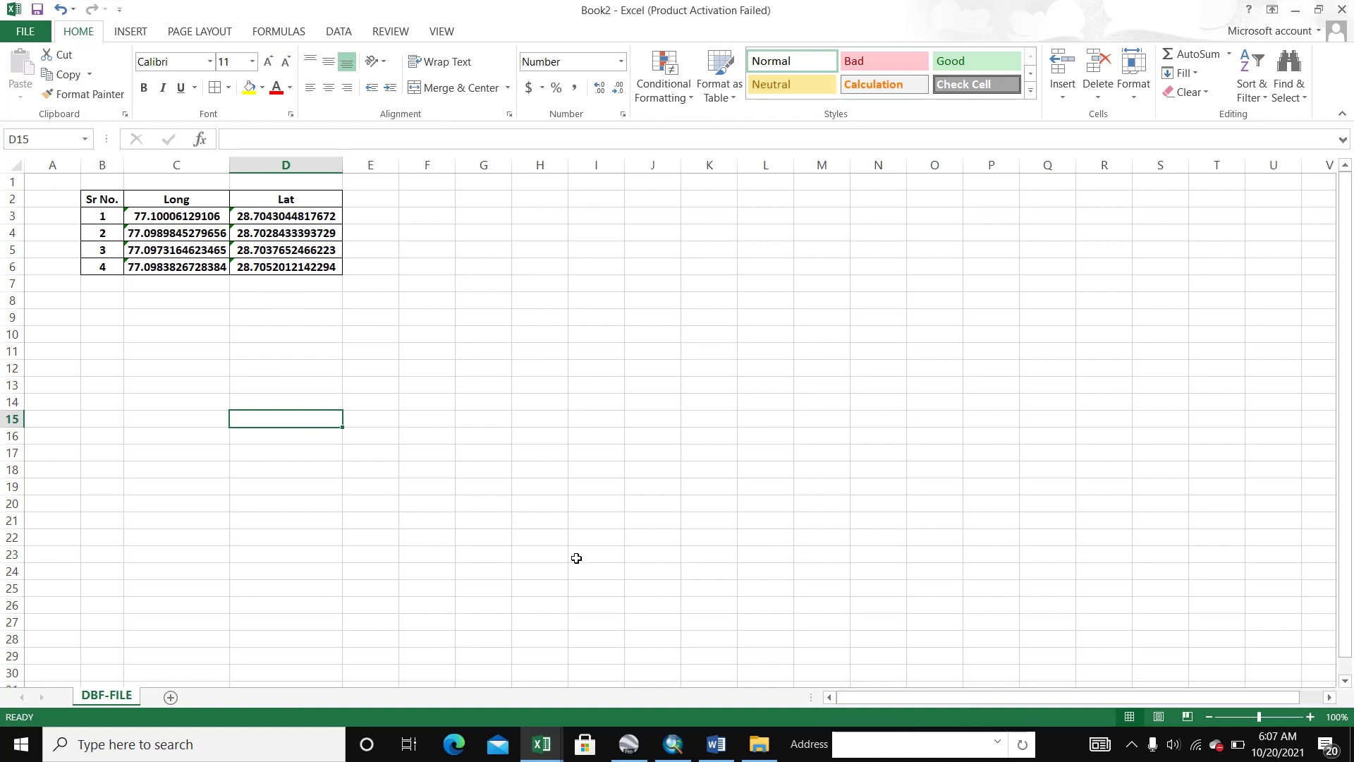
click(557, 509)
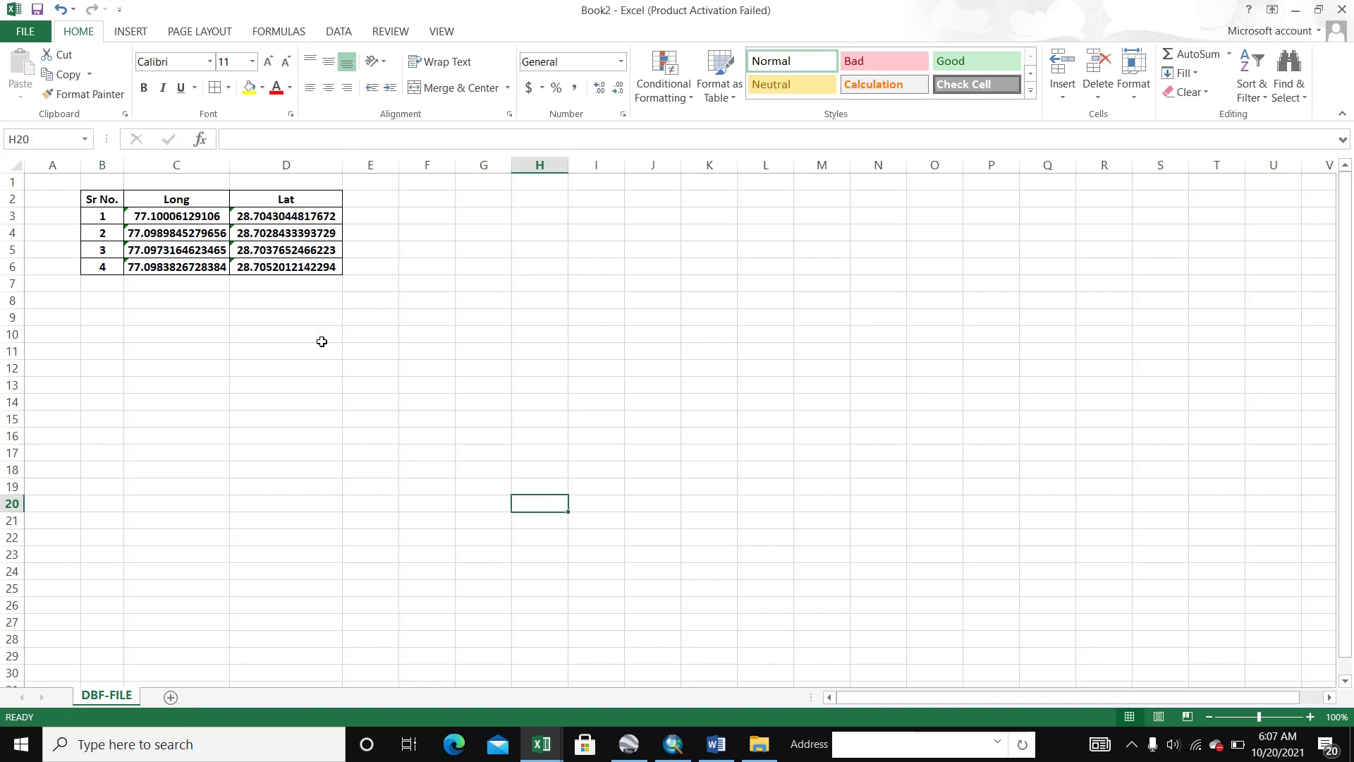